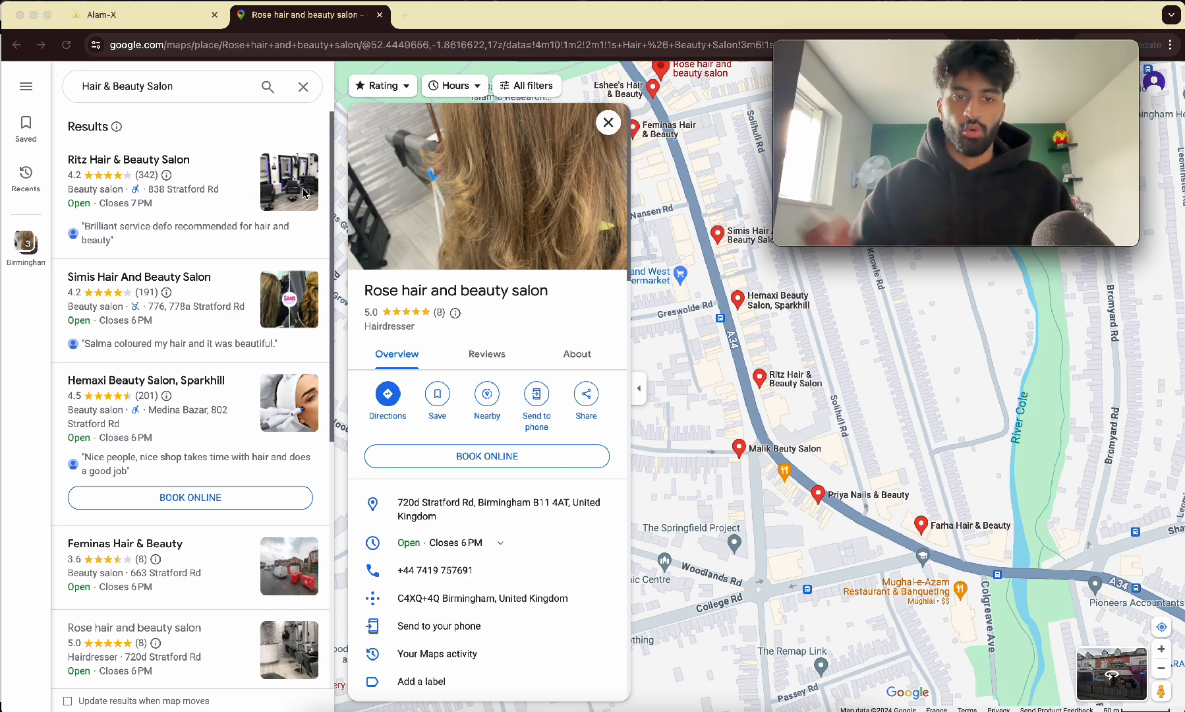
# - Examine the Google Maps listing of Rose hair and beauty salon, including its rating, address, opening hours and contact details
pyautogui.click(495, 293)
pyautogui.scroll(5, 495, 294)
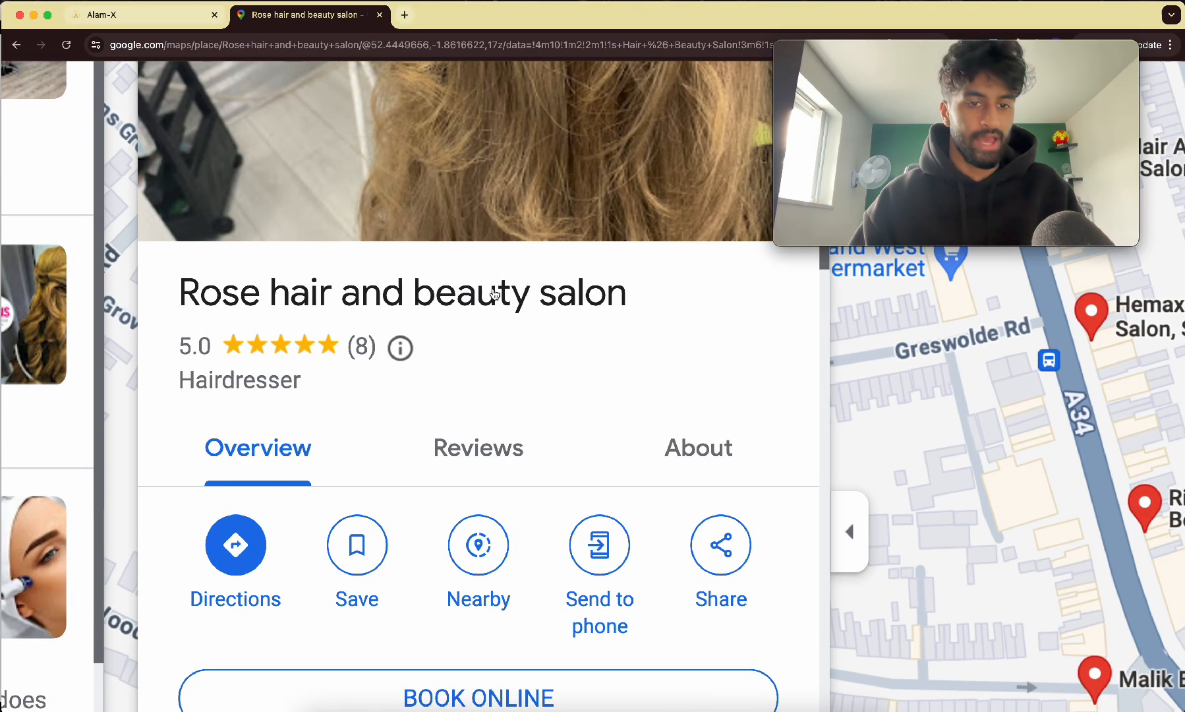
pyautogui.scroll(-5, 404, 356)
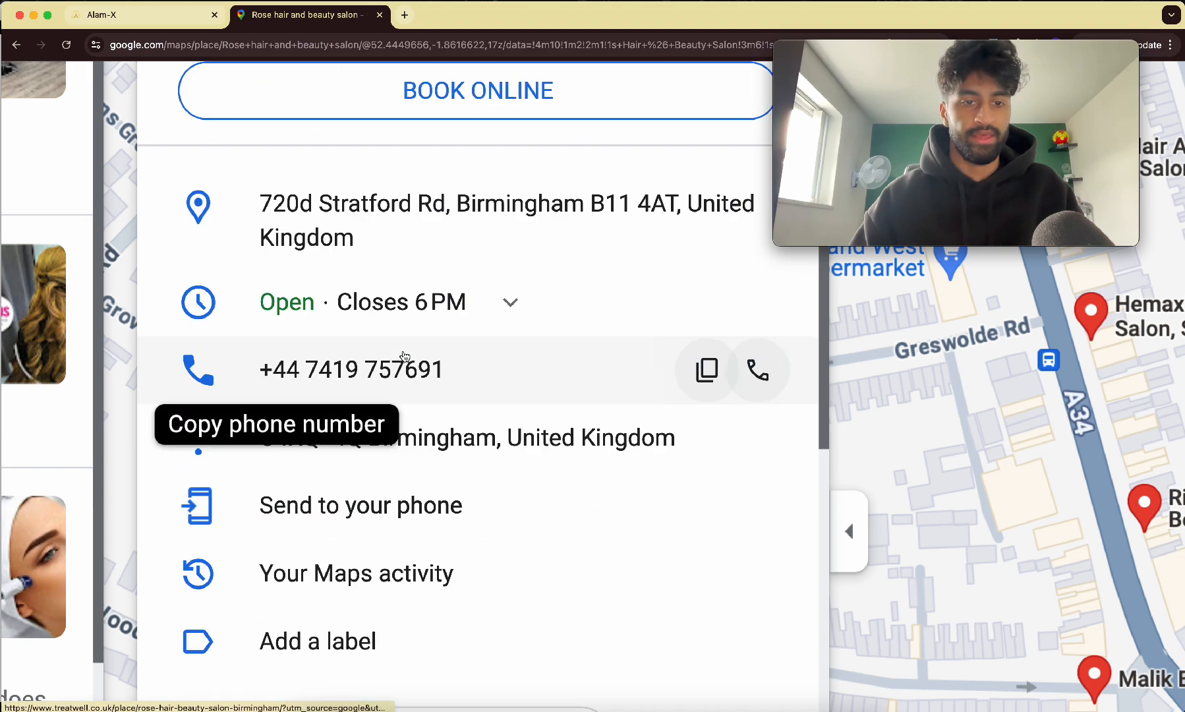
pyautogui.scroll(-1, 520, 479)
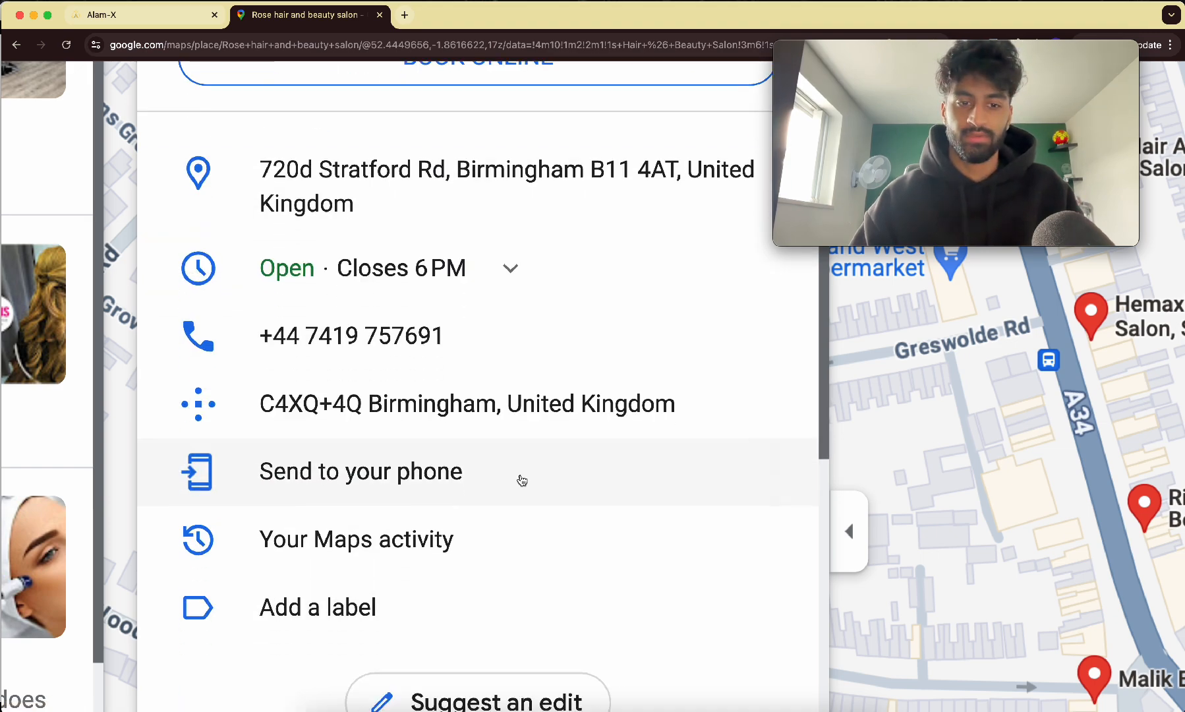
pyautogui.scroll(-5, 521, 478)
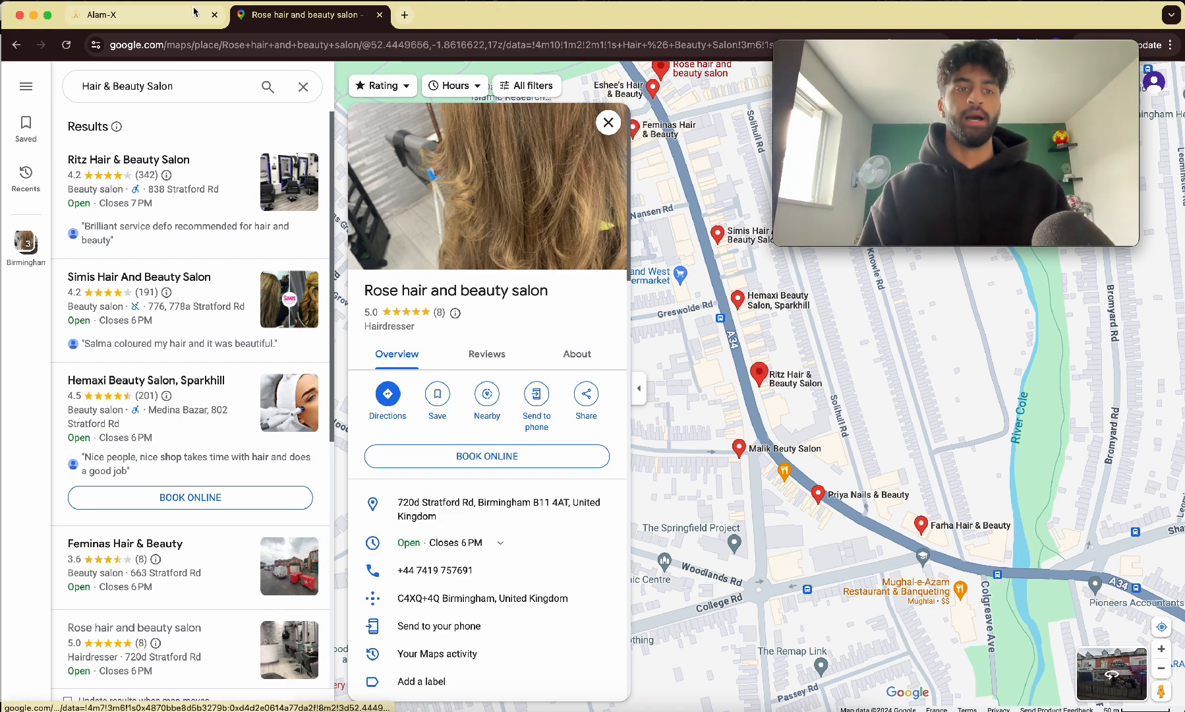
# - Switch to Alam-X and start creating a new website from templates
pyautogui.click(148, 15)
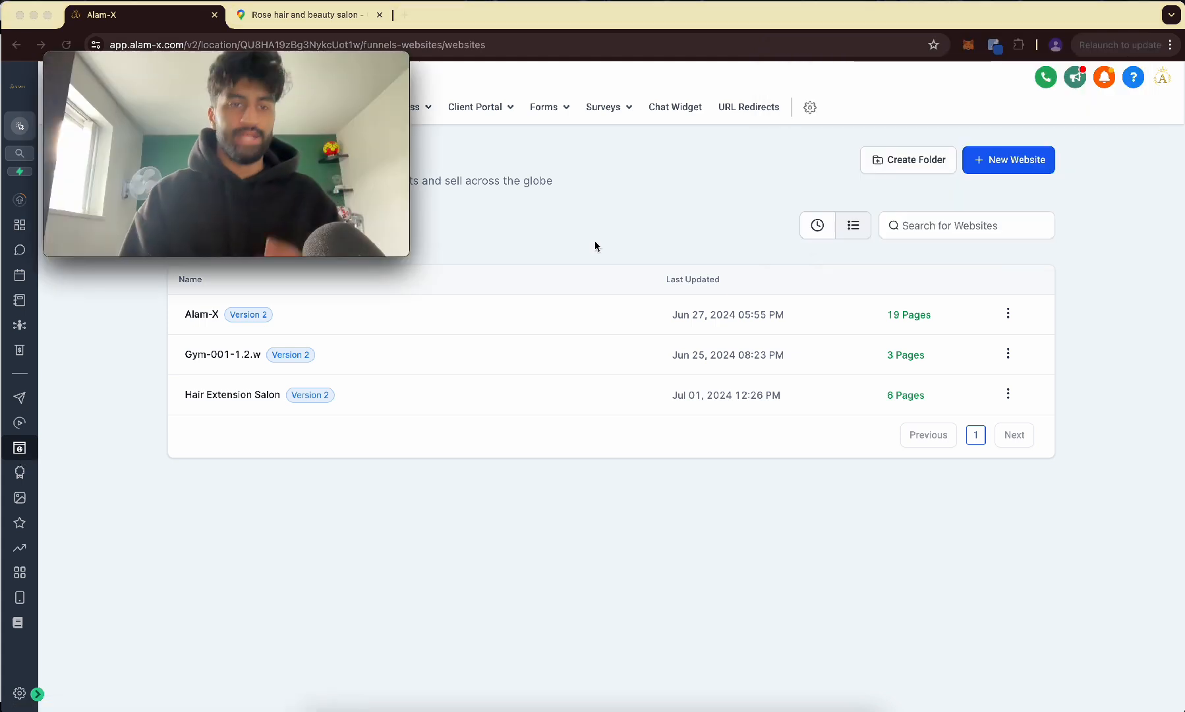
pyautogui.click(982, 170)
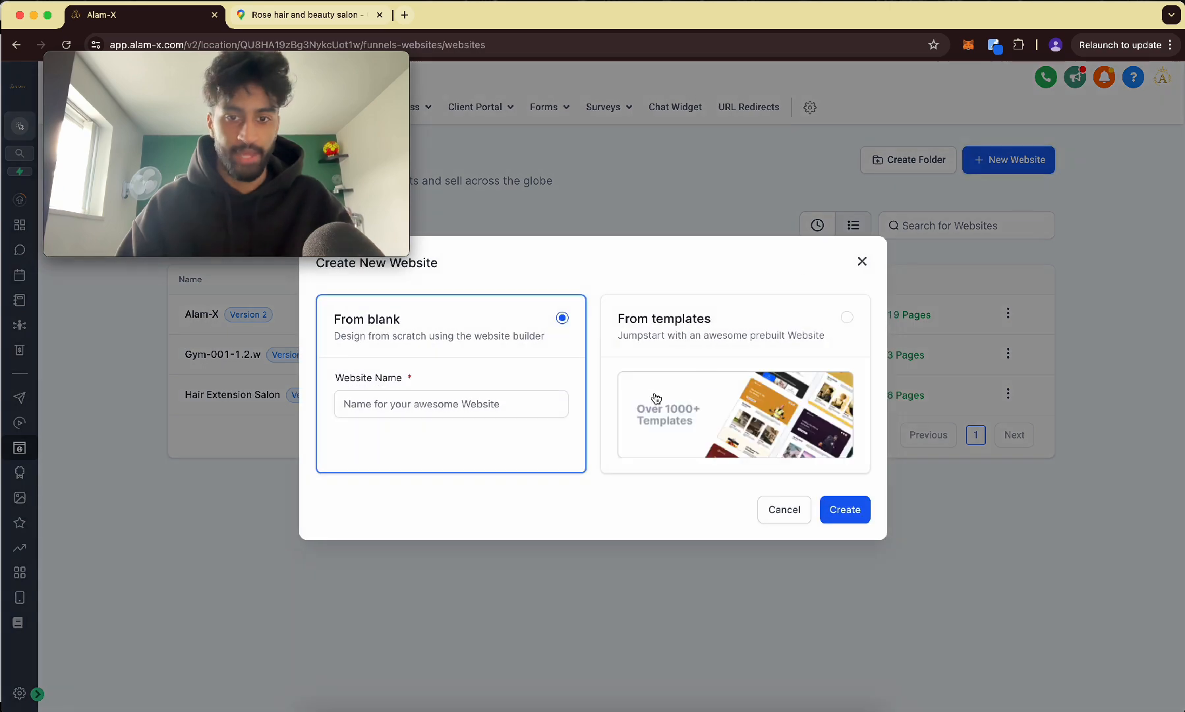
pyautogui.click(736, 367)
pyautogui.click(840, 511)
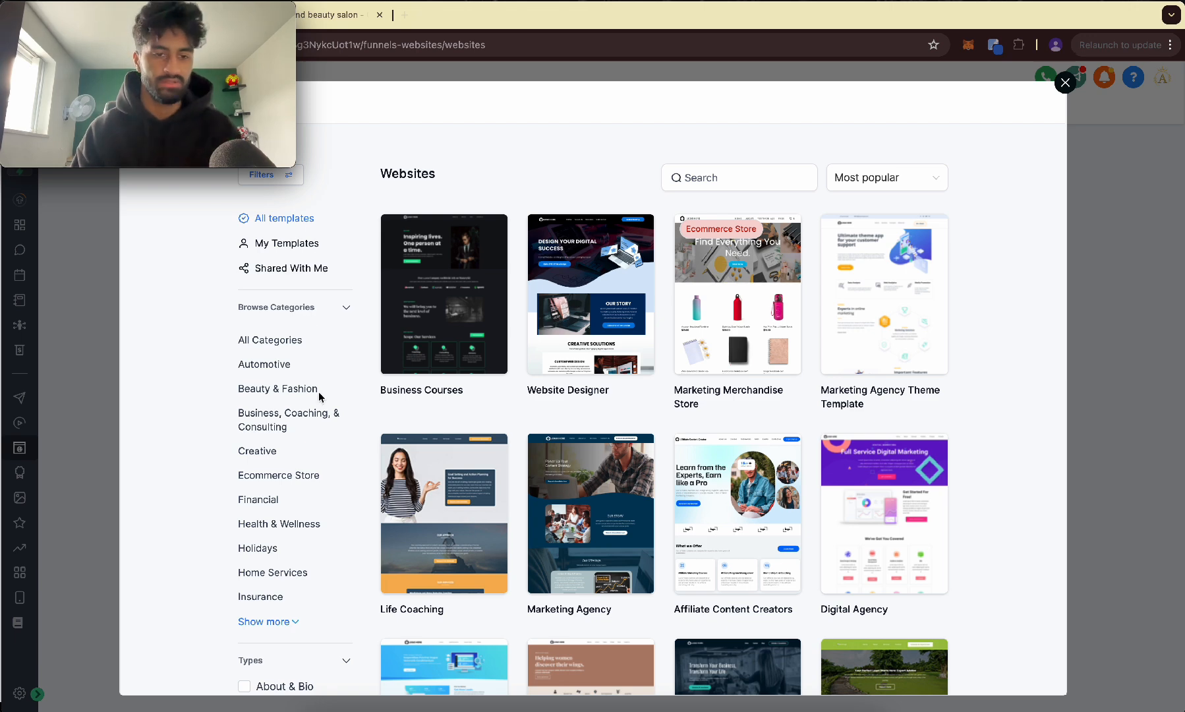
# - Filter the website templates by the Beauty & Fashion category and search them for "HAIR"
pyautogui.scroll(-2, 320, 392)
pyautogui.click(284, 317)
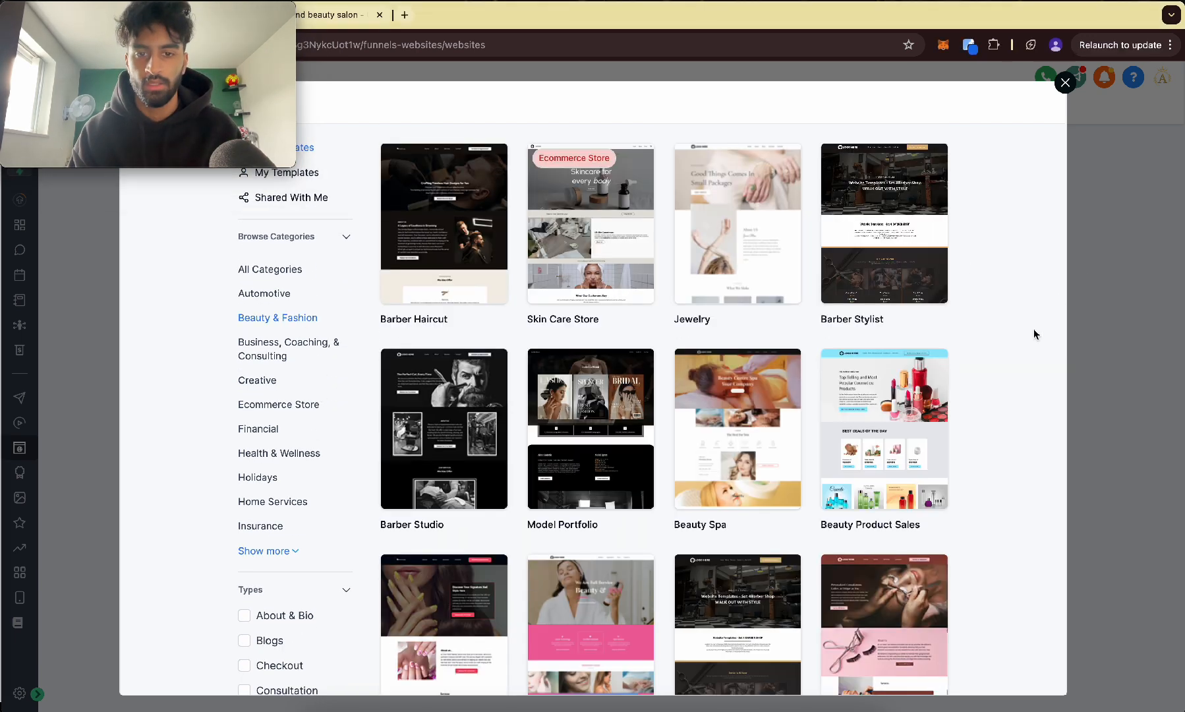
pyautogui.scroll(2, 379, 253)
pyautogui.click(724, 176)
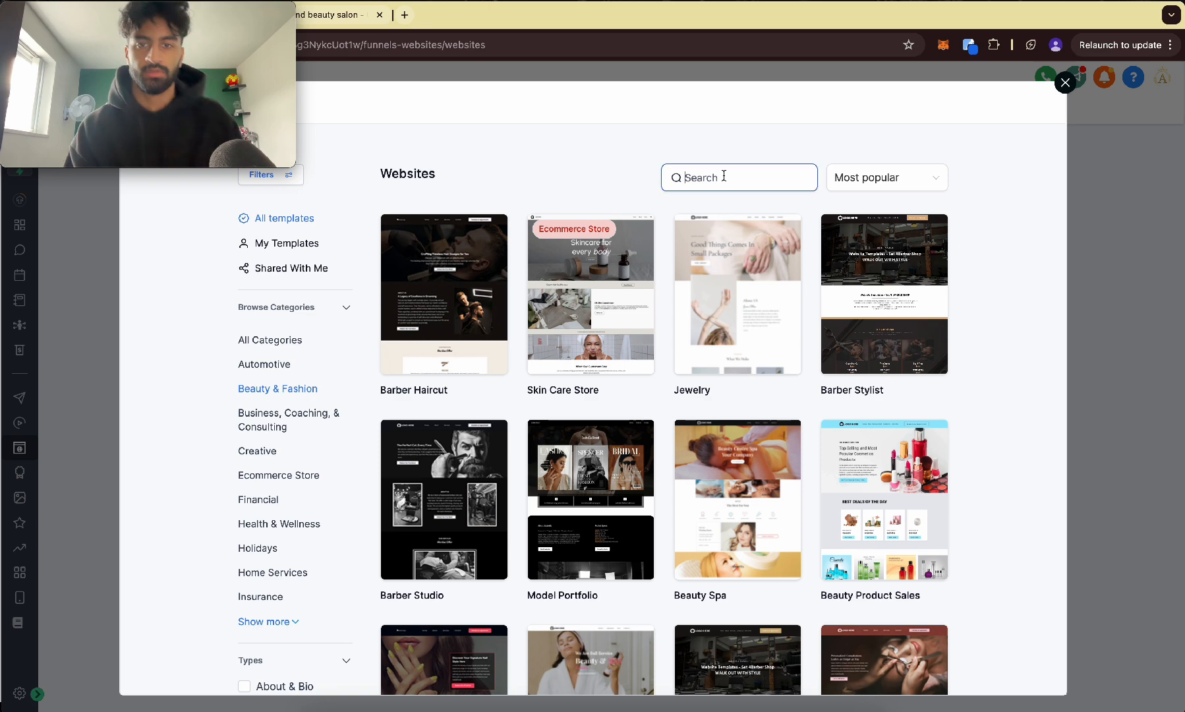
pyautogui.write('HAIR')
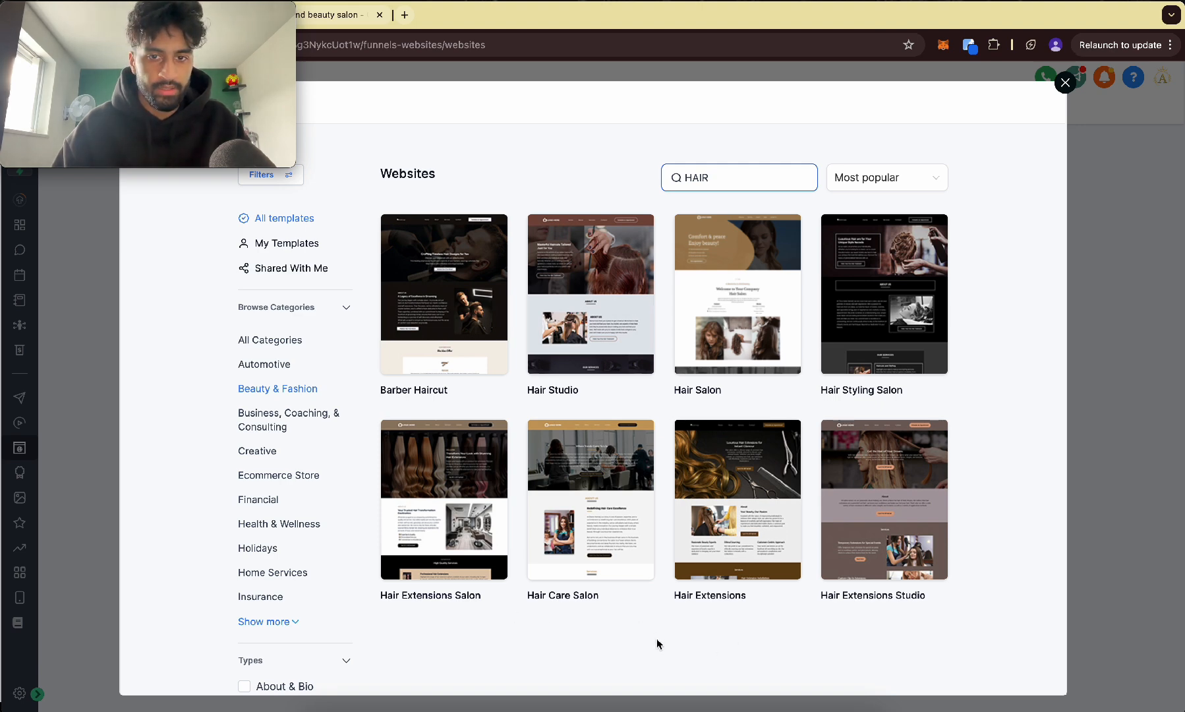
# - Create the website from the Hair Studio template and look through its home page in the page builder
pyautogui.click(577, 321)
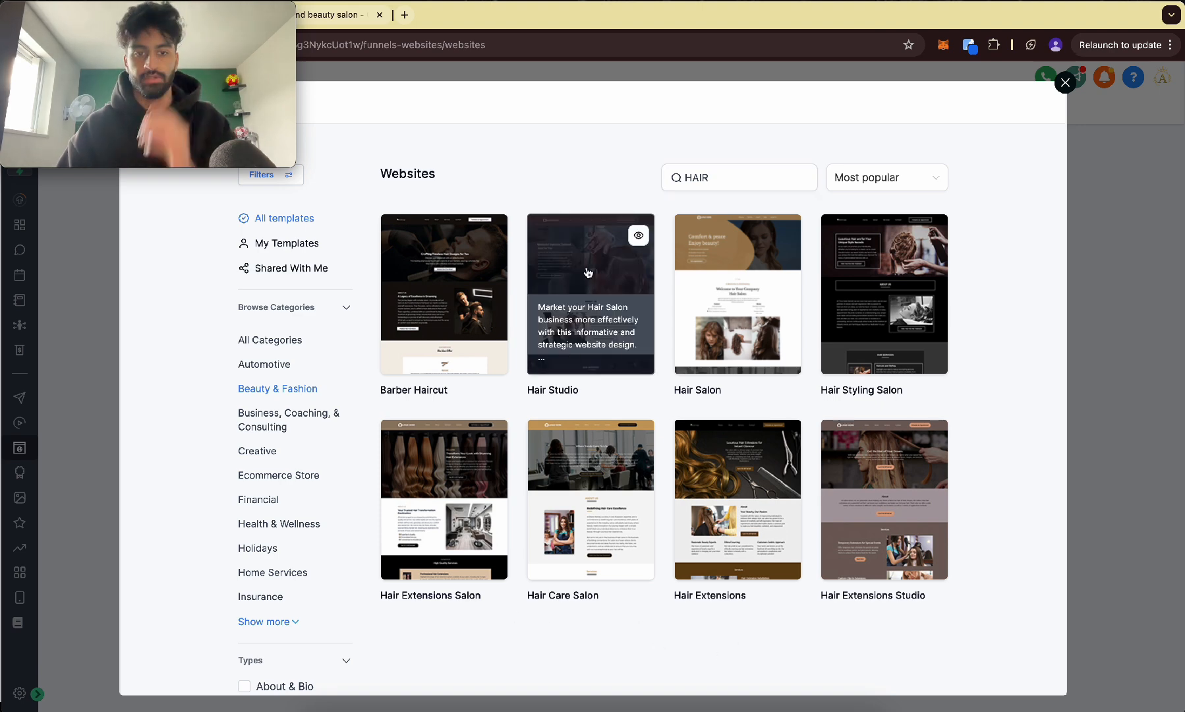
pyautogui.click(602, 354)
pyautogui.click(990, 104)
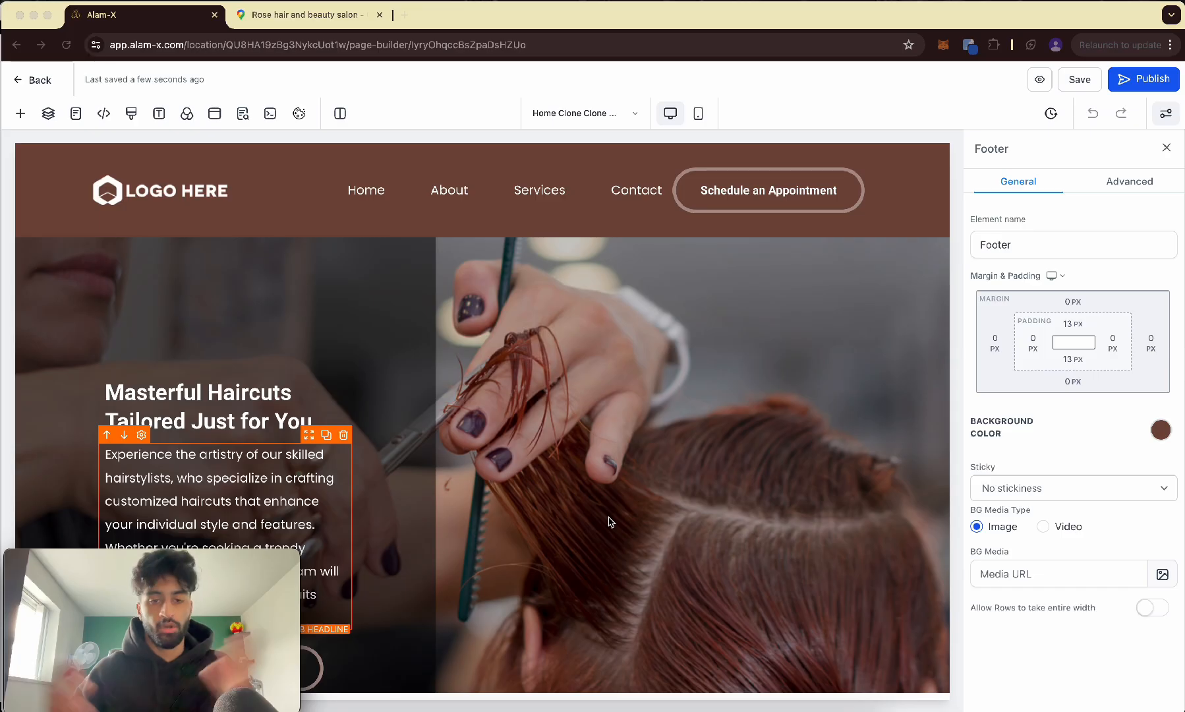
pyautogui.scroll(-8, 608, 522)
pyautogui.scroll(-15, 608, 522)
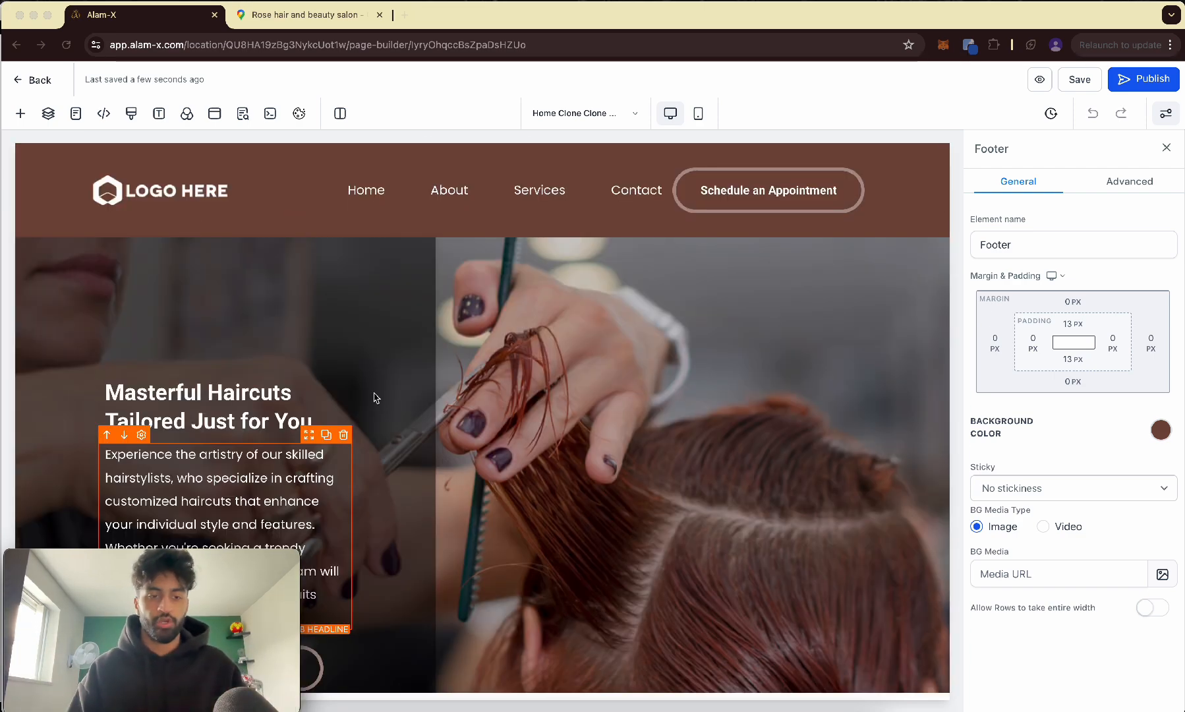
# - Open Canva in a new browser tab and create a blank Logo design
pyautogui.click(402, 18)
pyautogui.write('can')
pyautogui.press('Return')
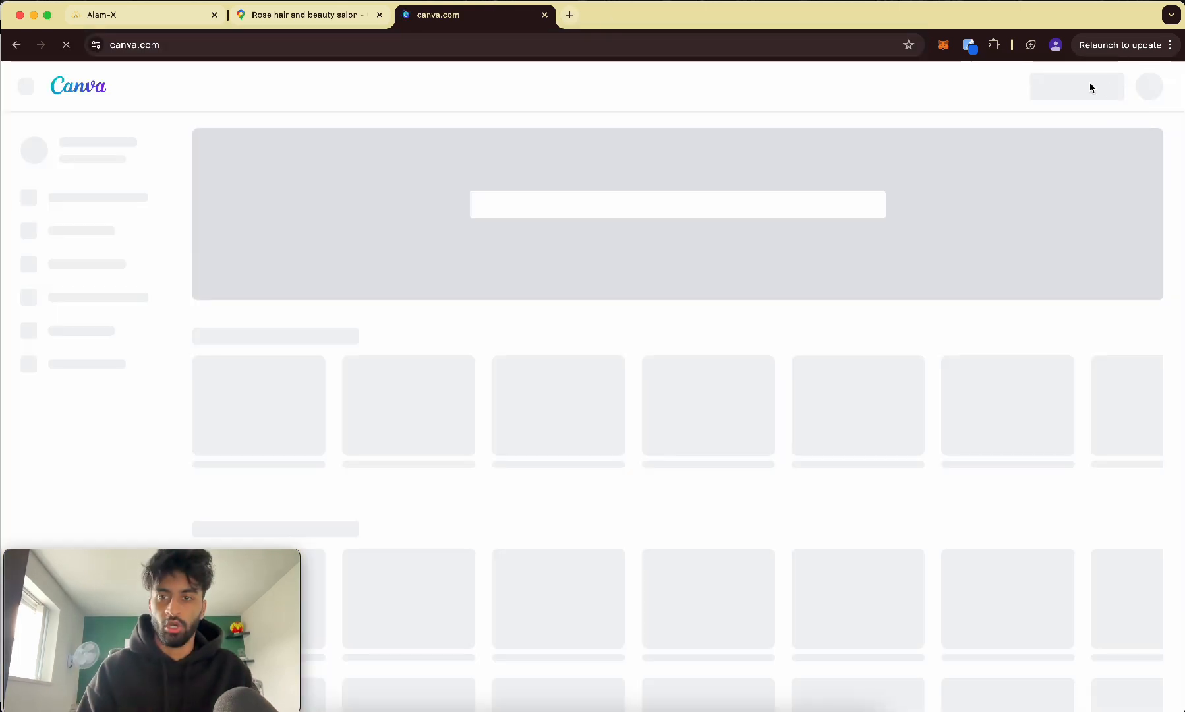
pyautogui.click(1076, 88)
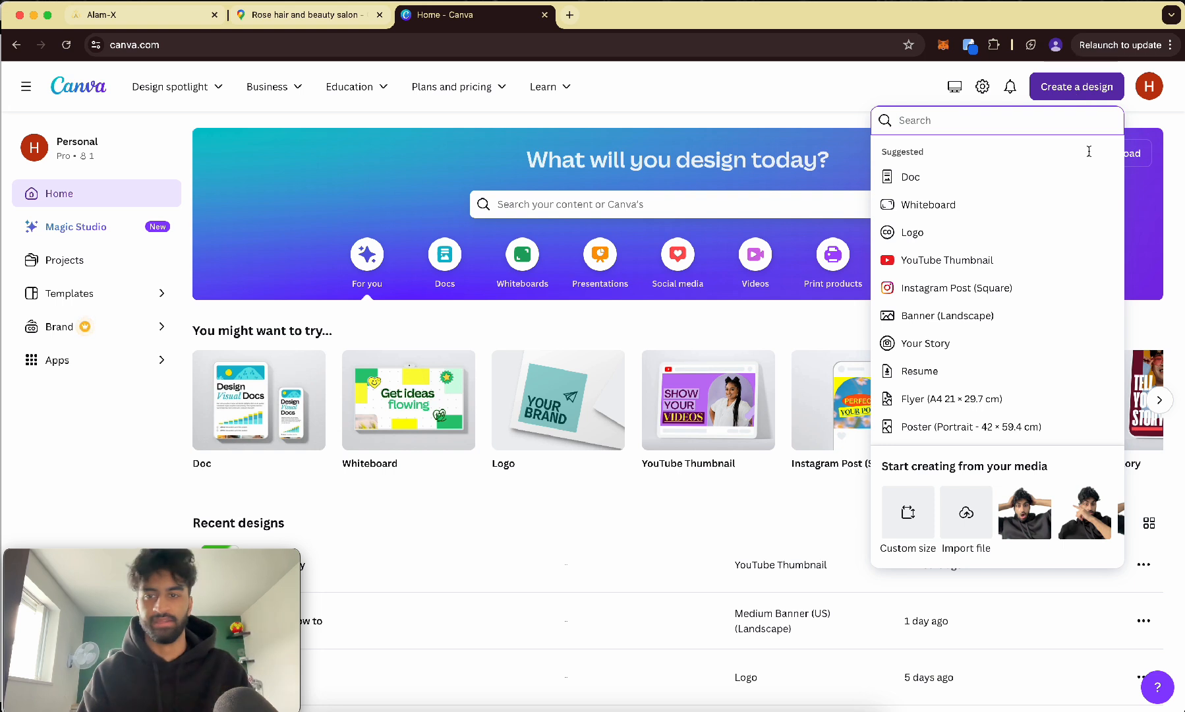
pyautogui.click(974, 233)
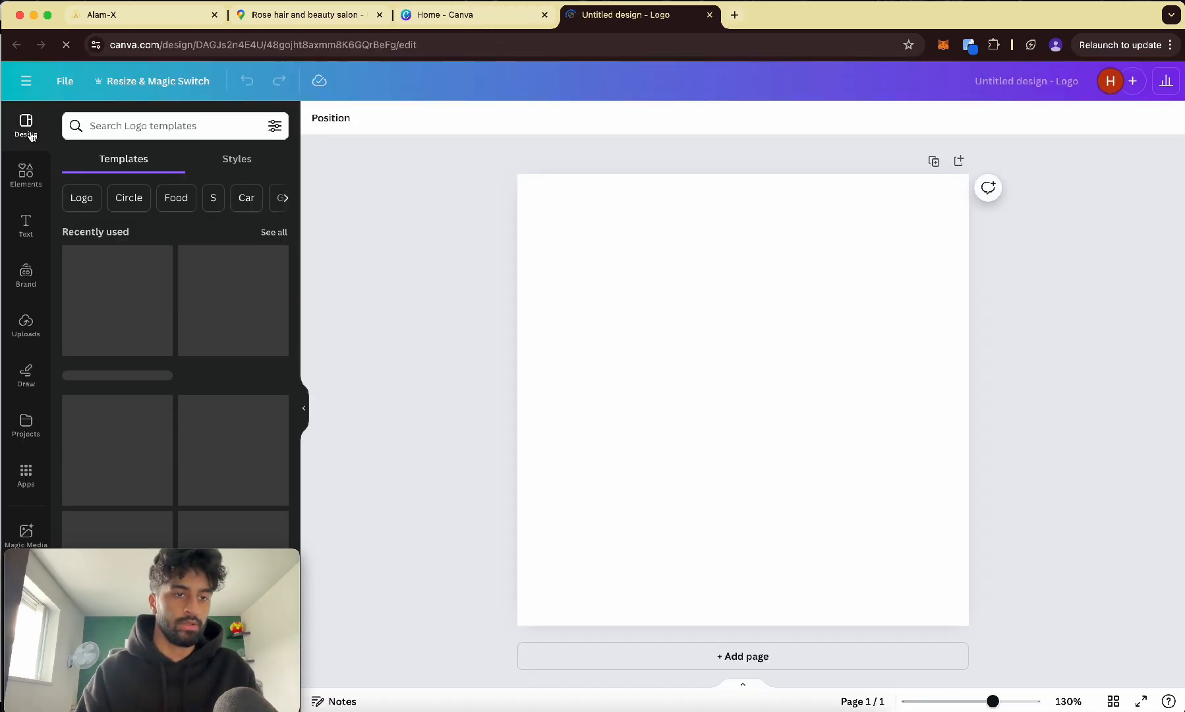
# - Search the logo templates for "hair salon" and apply the Beige Modern Beauty Salon Logo template to the page
pyautogui.click(113, 125)
pyautogui.write('hair')
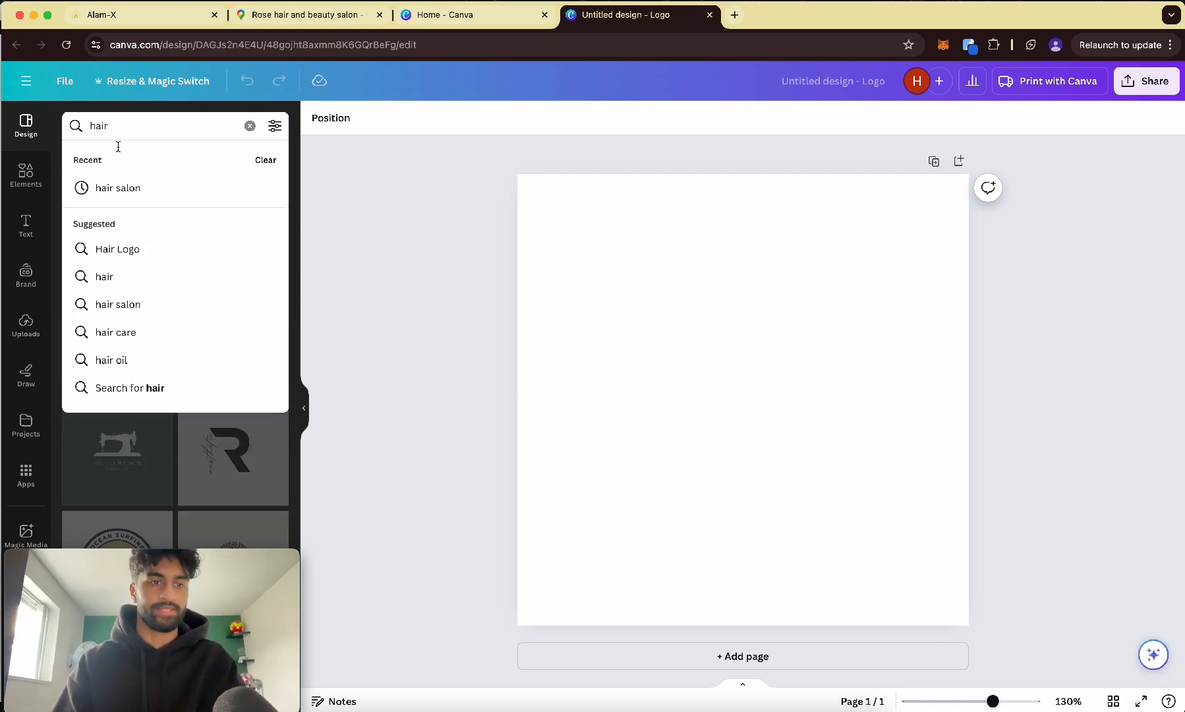
pyautogui.click(118, 190)
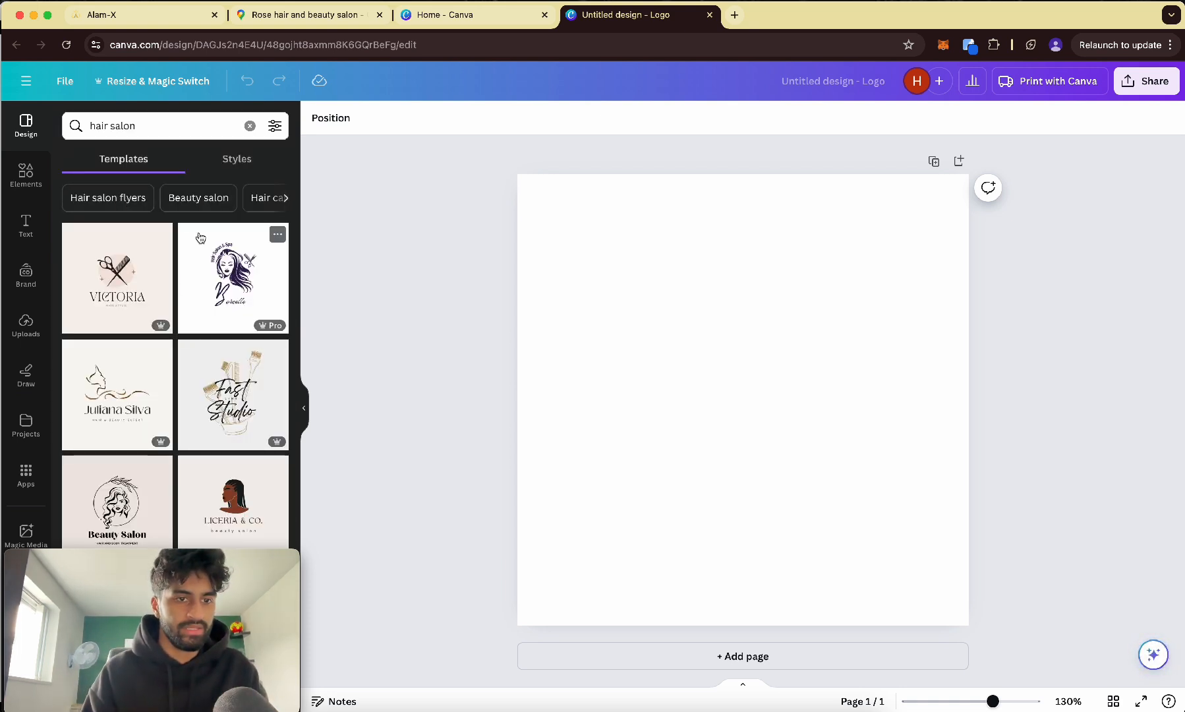
pyautogui.scroll(-3, 159, 300)
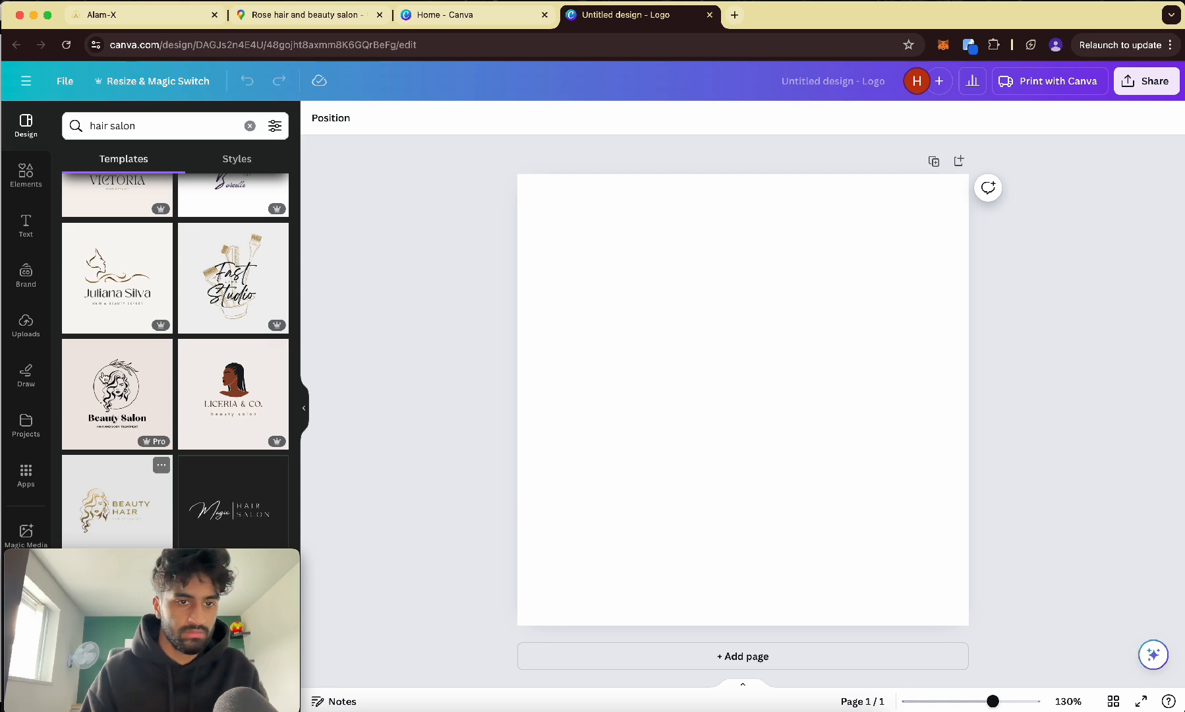
pyautogui.click(110, 440)
# - Check the website's look, return to the Canva logo, enlarge its artwork and text to fill the page and recolour them white
pyautogui.click(312, 17)
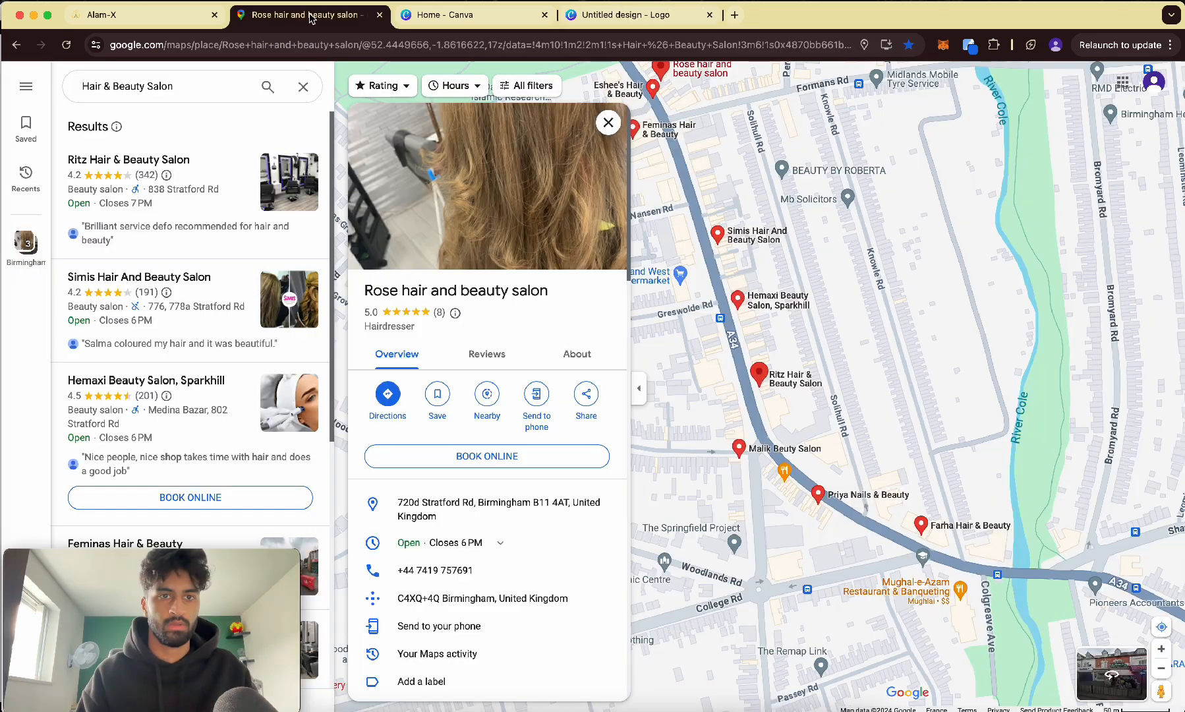
pyautogui.click(136, 15)
pyautogui.click(626, 15)
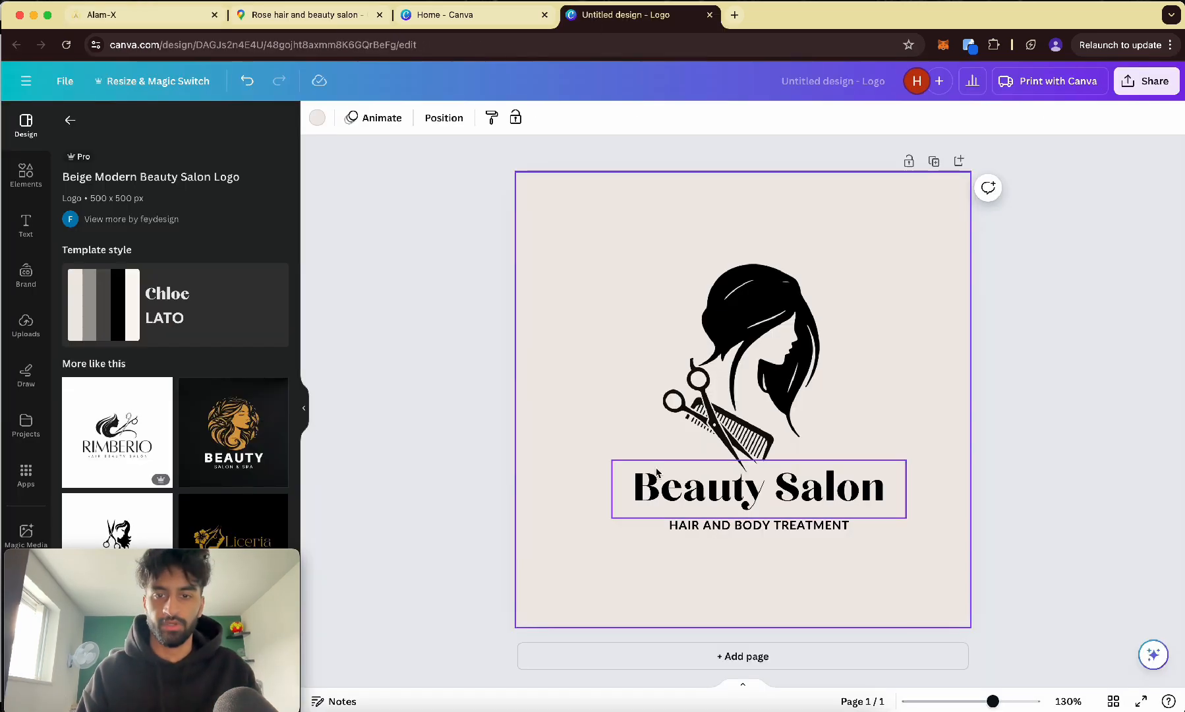
pyautogui.click(776, 365)
pyautogui.click(442, 117)
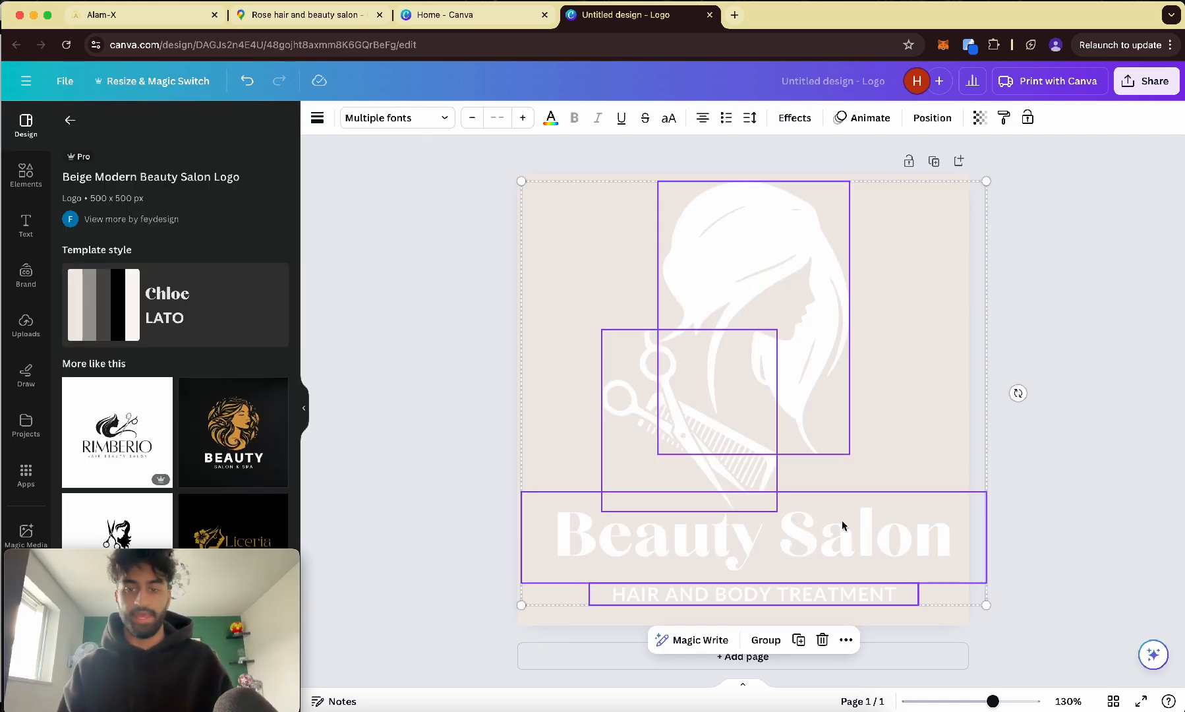
pyautogui.click(1034, 494)
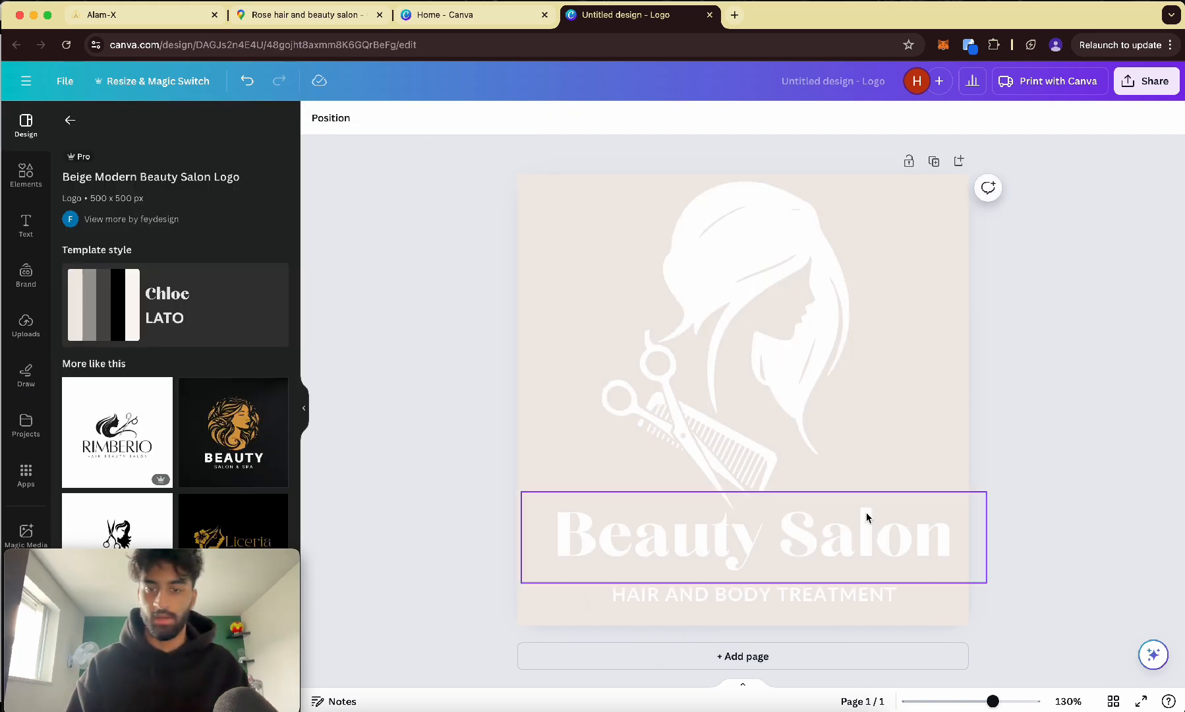
# - Replace the "Beauty Salon" text in the logo with the business name "Rose hair and beauty salon" from the Google Maps listing
pyautogui.click(785, 537)
pyautogui.doubleClick(786, 536)
pyautogui.press('BackSpace')
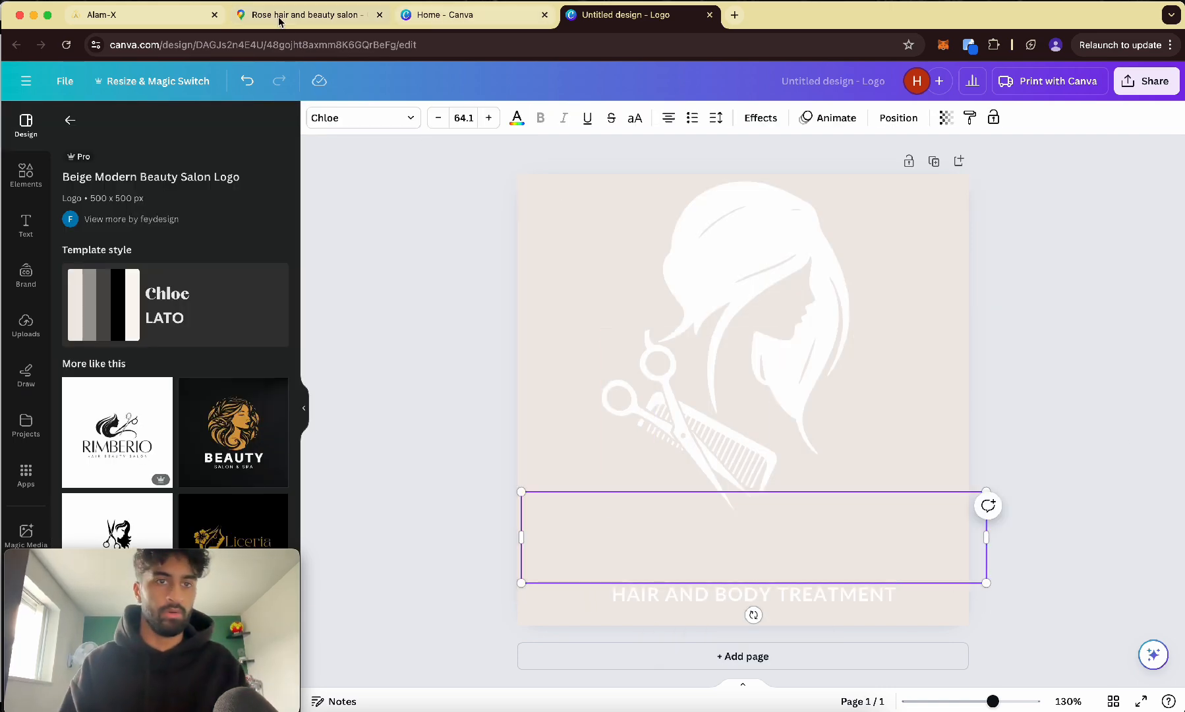
pyautogui.click(305, 15)
pyautogui.click(633, 14)
pyautogui.write('Rose hair and beauty salon')
# - Download the logo as a PNG with a transparent background
pyautogui.click(1146, 80)
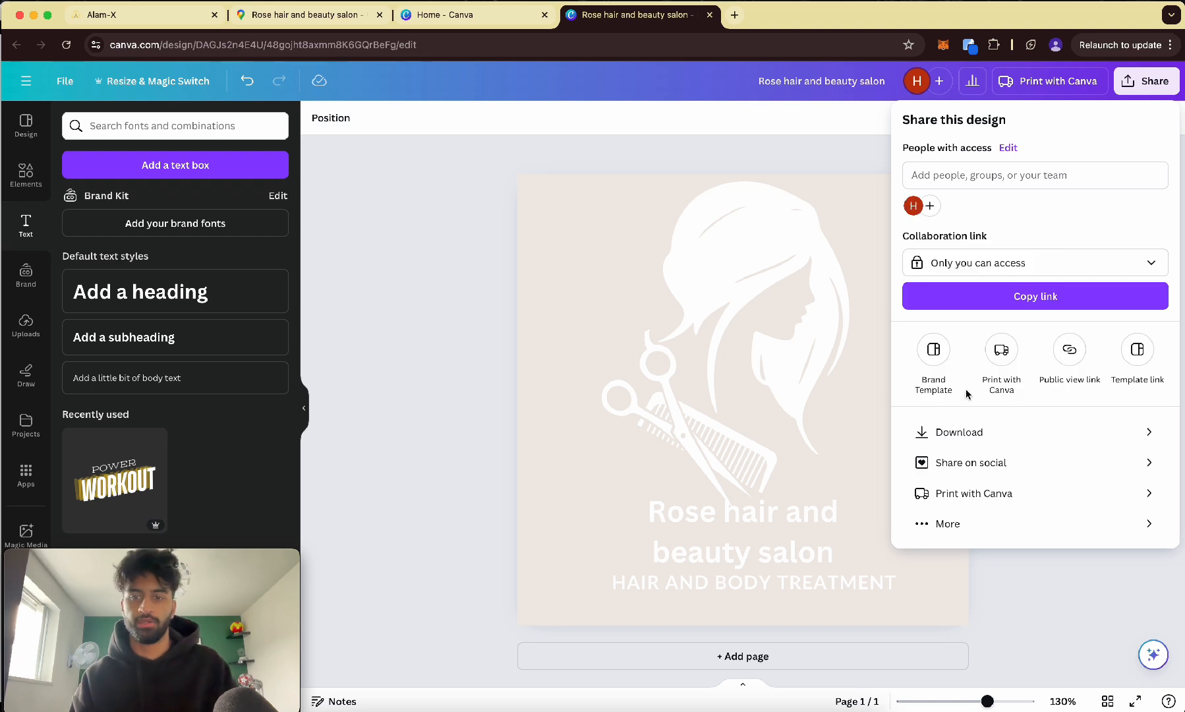
pyautogui.click(969, 427)
pyautogui.click(951, 271)
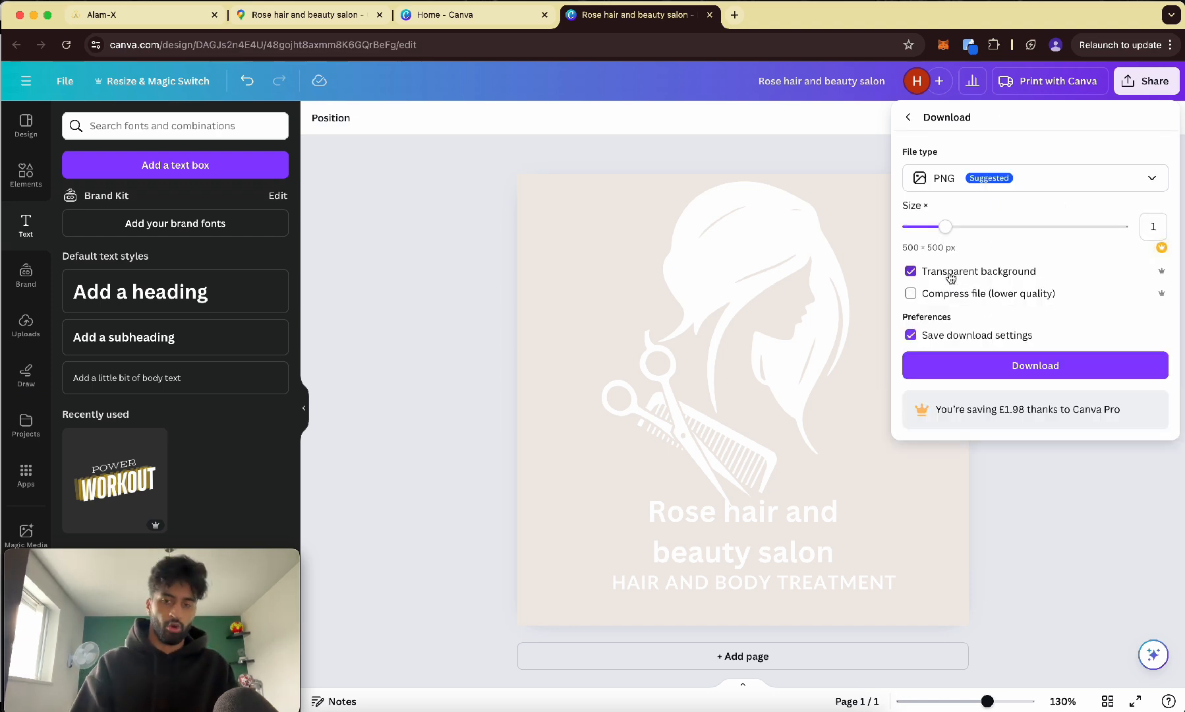
pyautogui.click(978, 358)
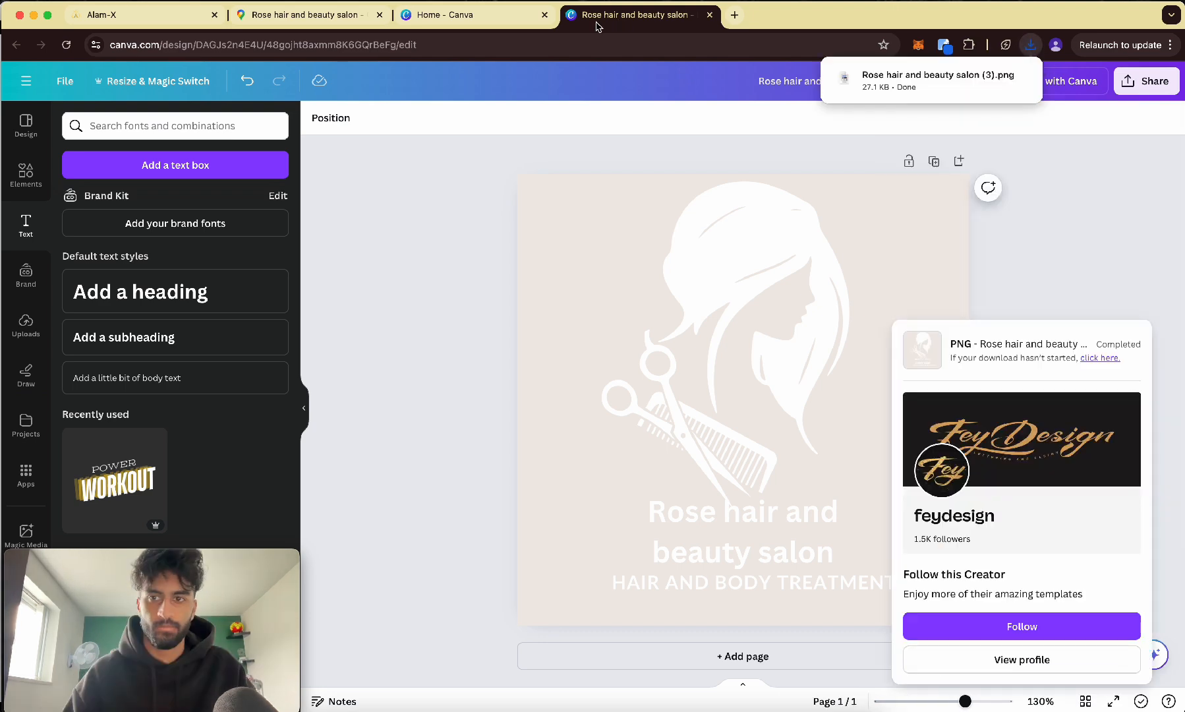
# - Switch to the Alam-X page builder and bring up the Brand Logo Config settings of the header's navigation menu
pyautogui.click(158, 15)
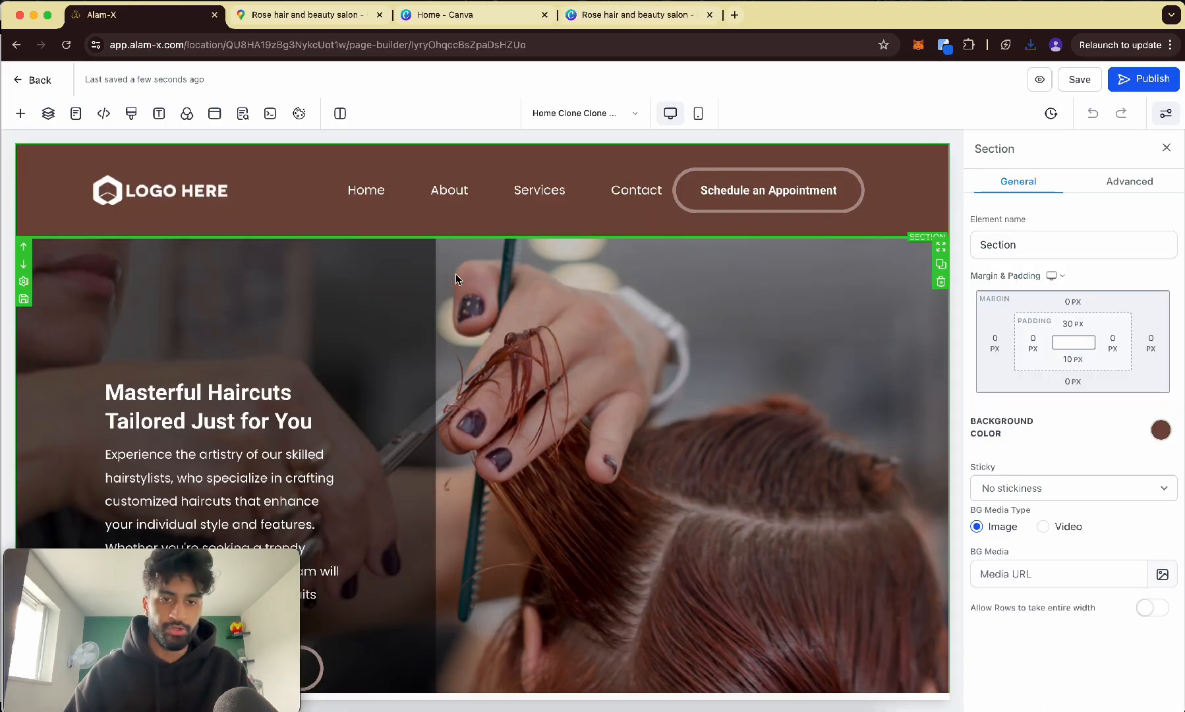
pyautogui.click(156, 192)
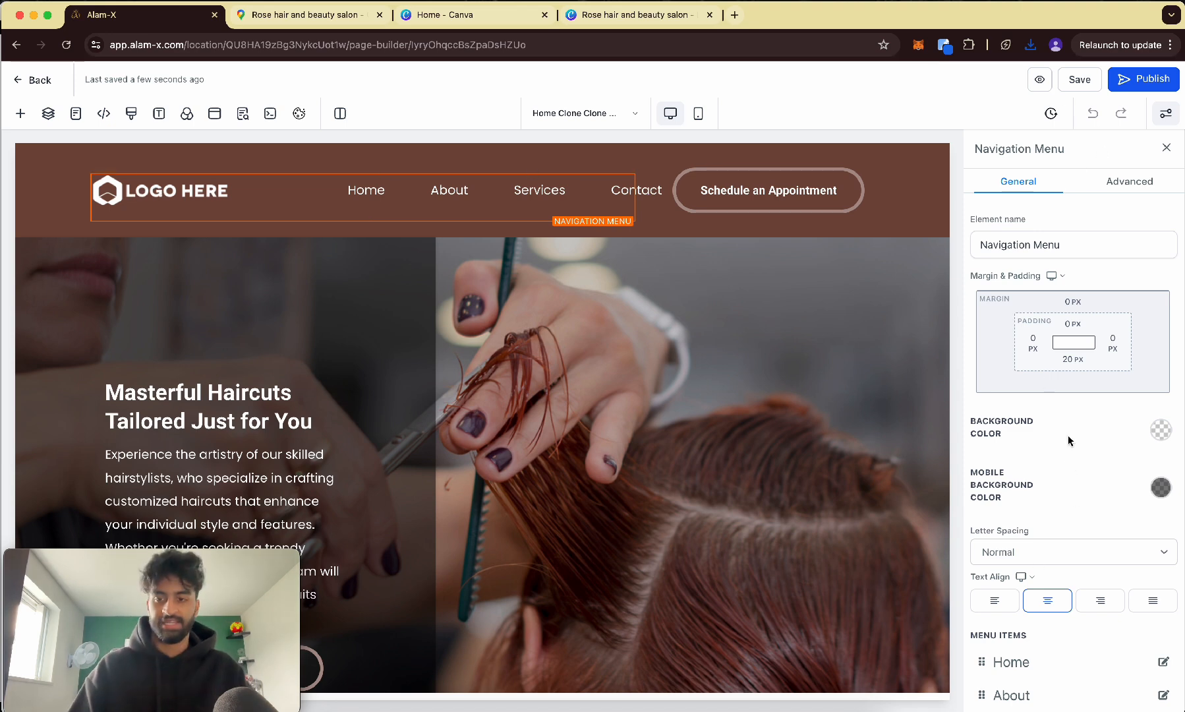
pyautogui.scroll(-10, 1068, 440)
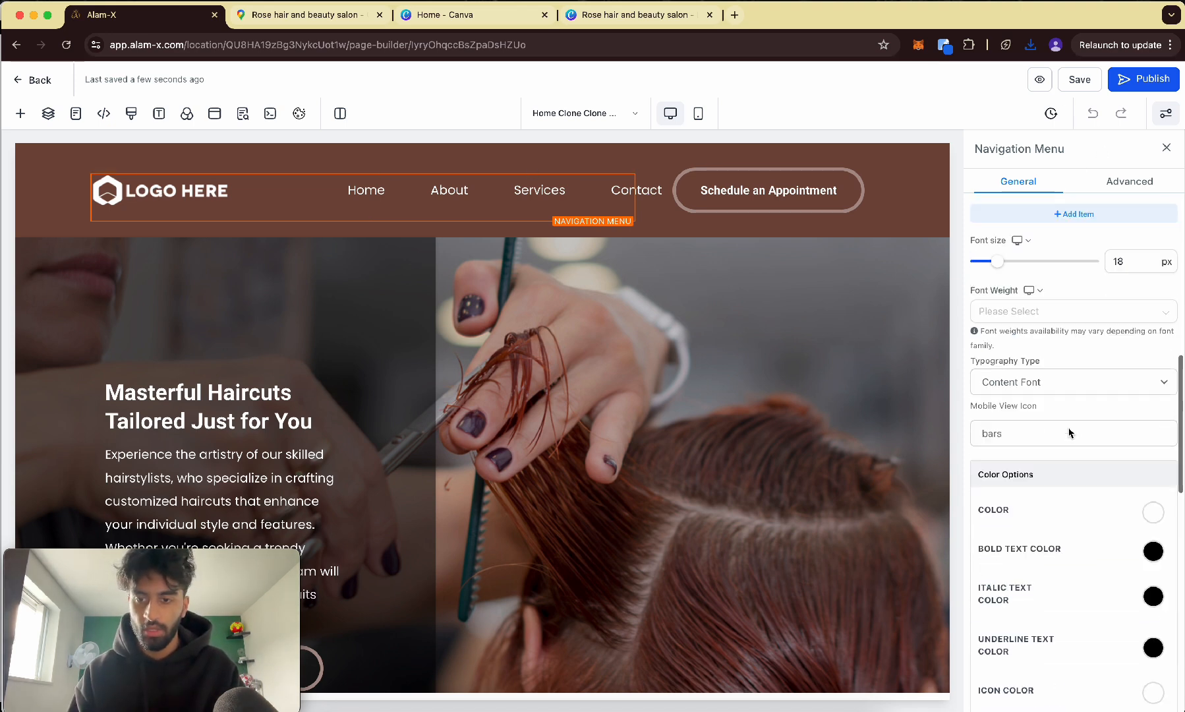
pyautogui.scroll(-10, 1069, 432)
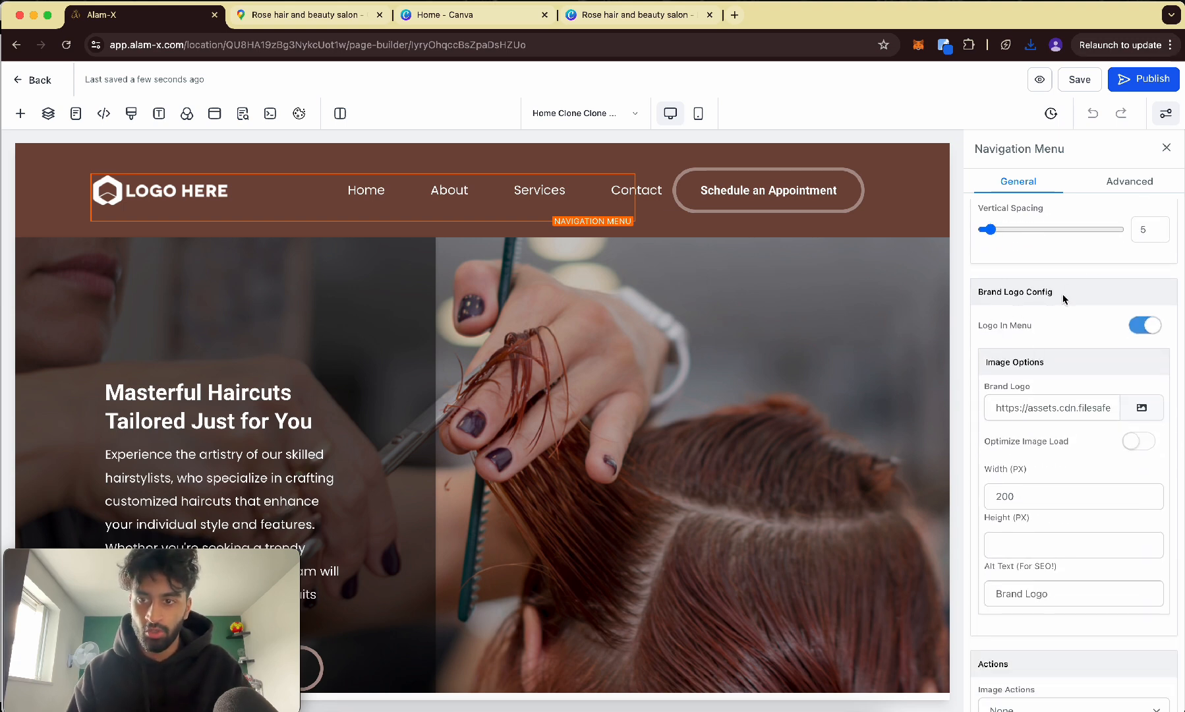
pyautogui.scroll(3, 1062, 300)
pyautogui.hscroll(1, 1062, 299)
pyautogui.scroll(-2, 962, 395)
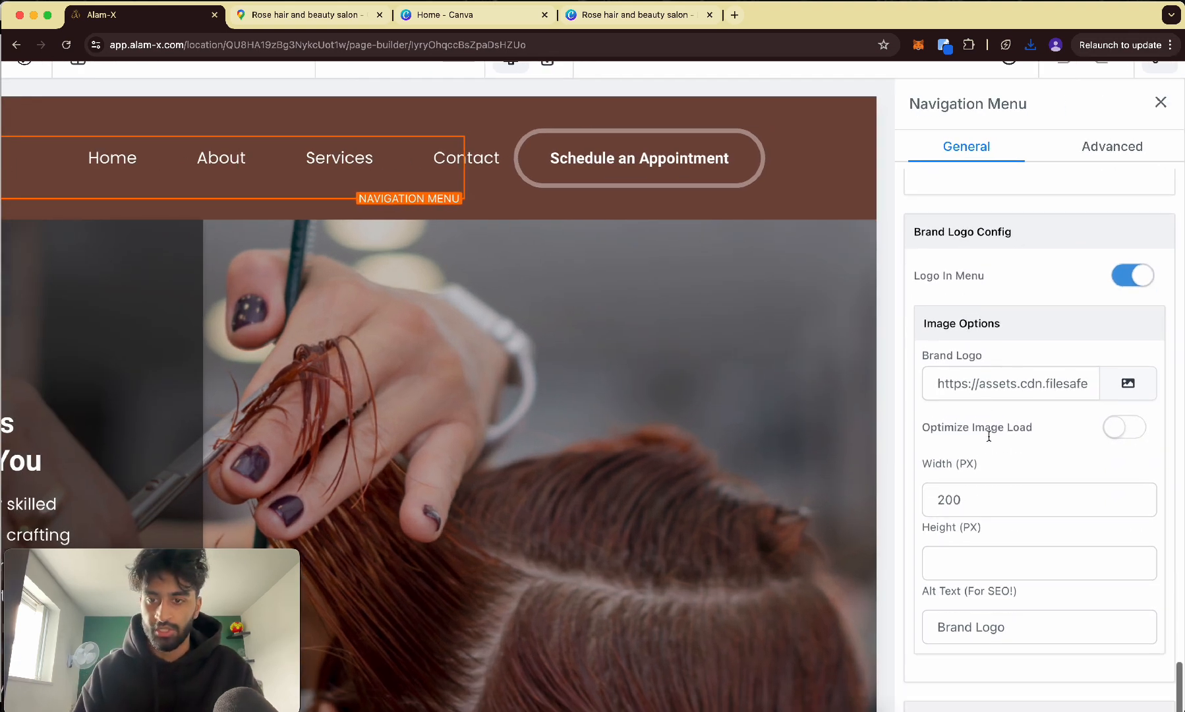
# - Open Media Storage for the brand logo image and upload the downloaded file "Rose hair and beauty salon (3).png"
pyautogui.click(1126, 382)
pyautogui.scroll(-3, 1115, 388)
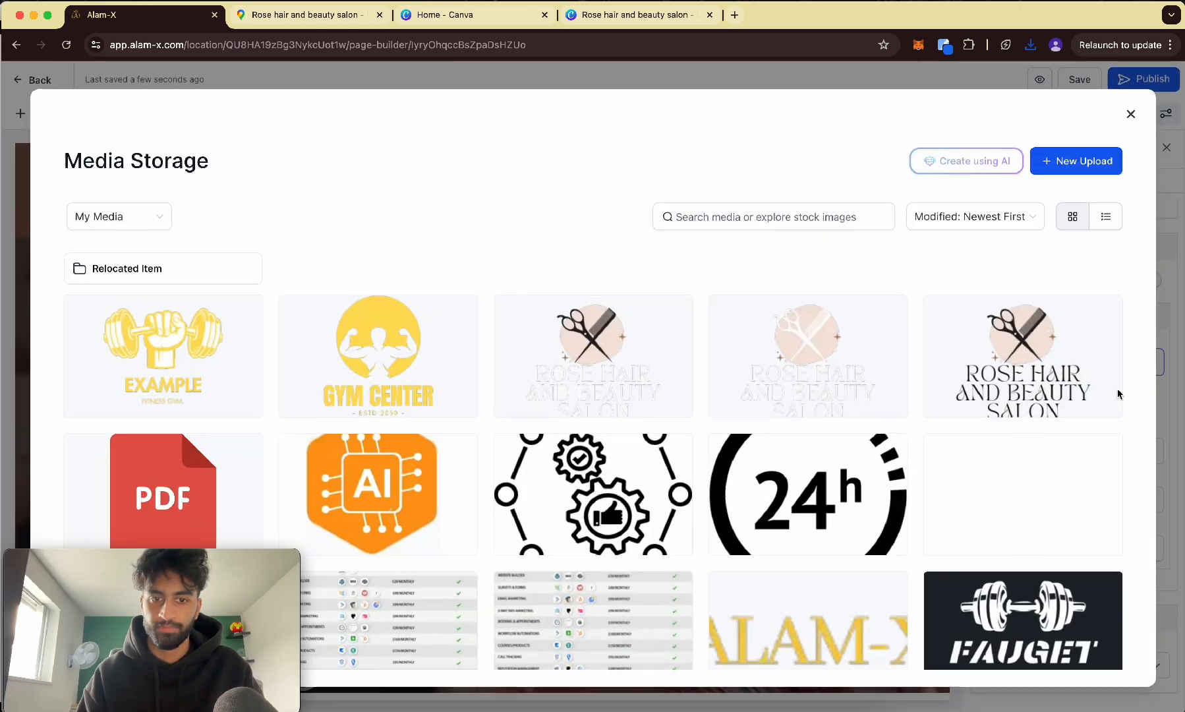
pyautogui.click(1034, 42)
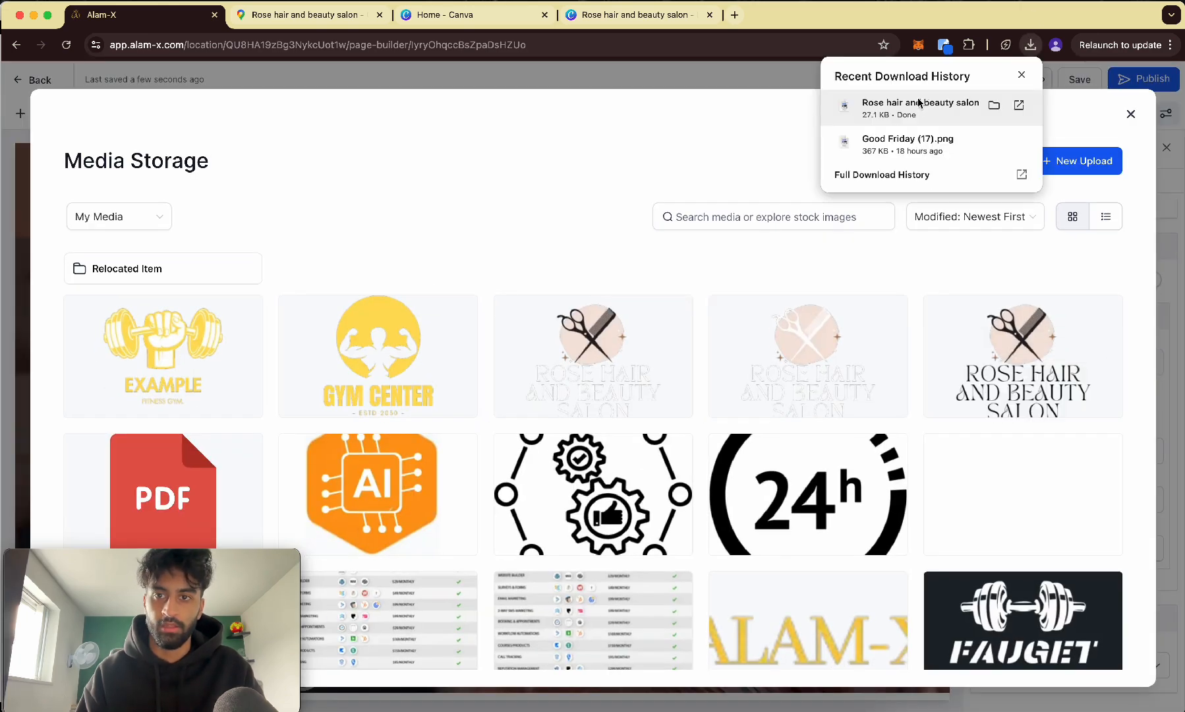
pyautogui.moveTo(592, 381)
pyautogui.mouseDown()
pyautogui.moveTo(555, 344)
pyautogui.moveTo(599, 363)
pyautogui.mouseUp()
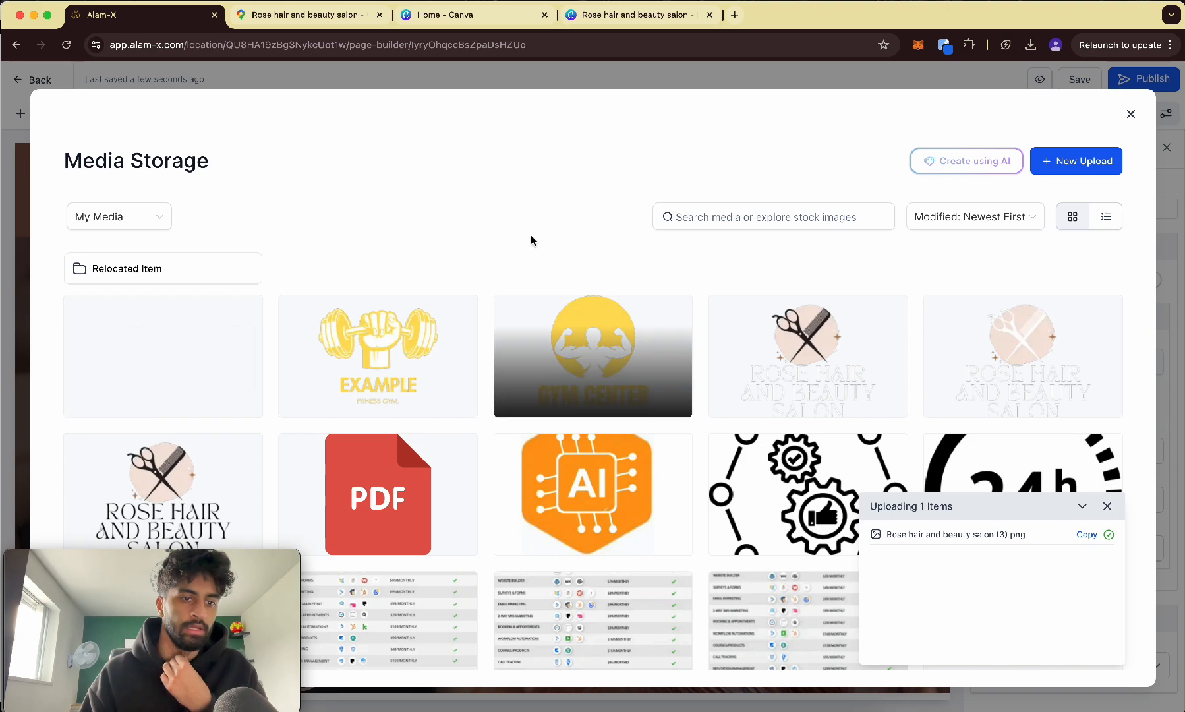
# - Apply the newly uploaded salon logo as the navigation menu's brand logo and set its width to 100 px
pyautogui.click(185, 361)
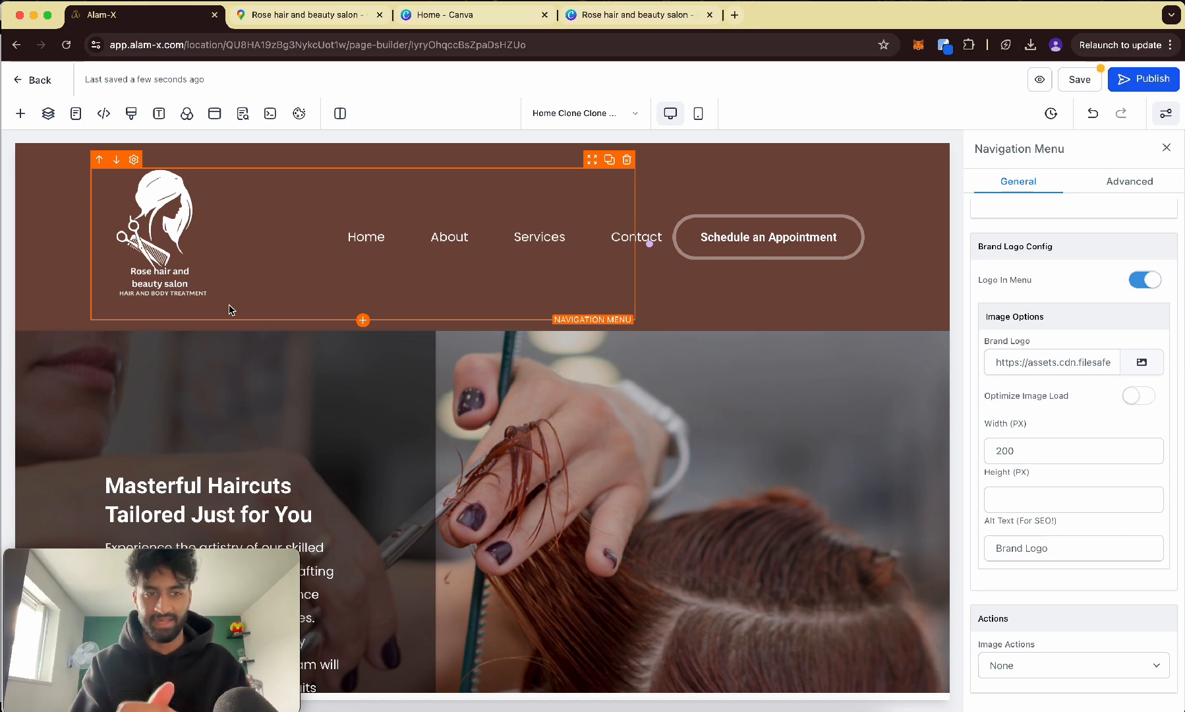
pyautogui.click(1019, 455)
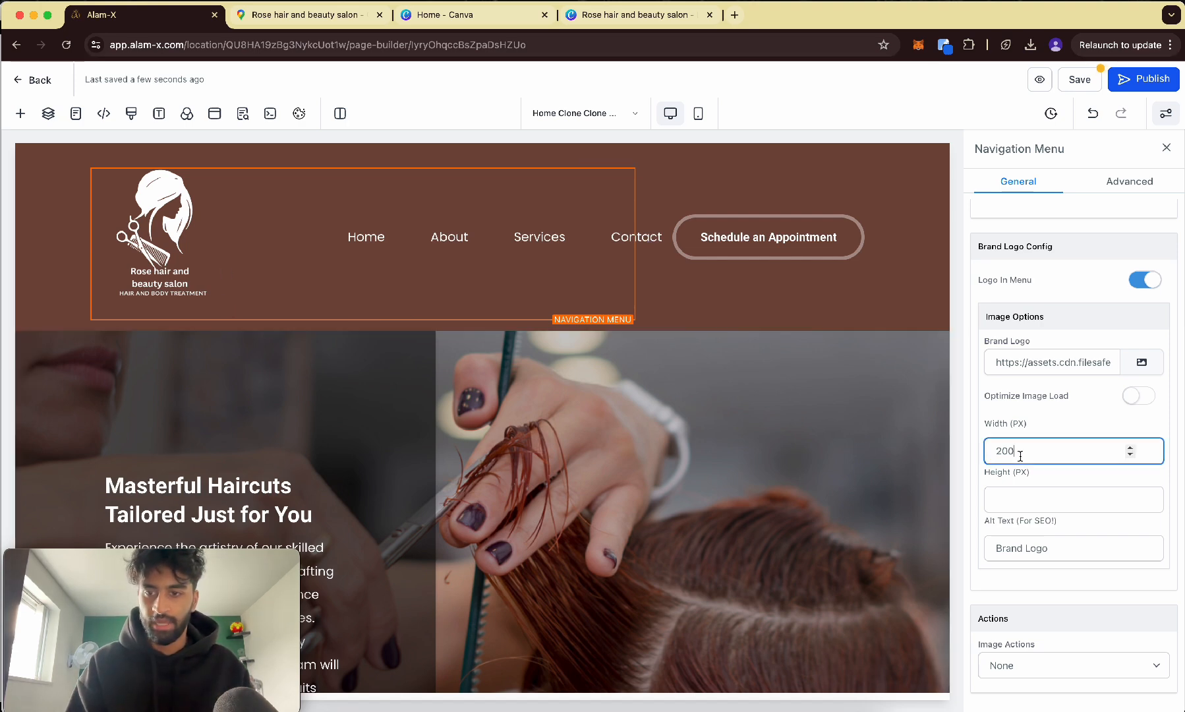
pyautogui.press('BackSpace')
pyautogui.press('BackSpace')
pyautogui.press('BackSpace')
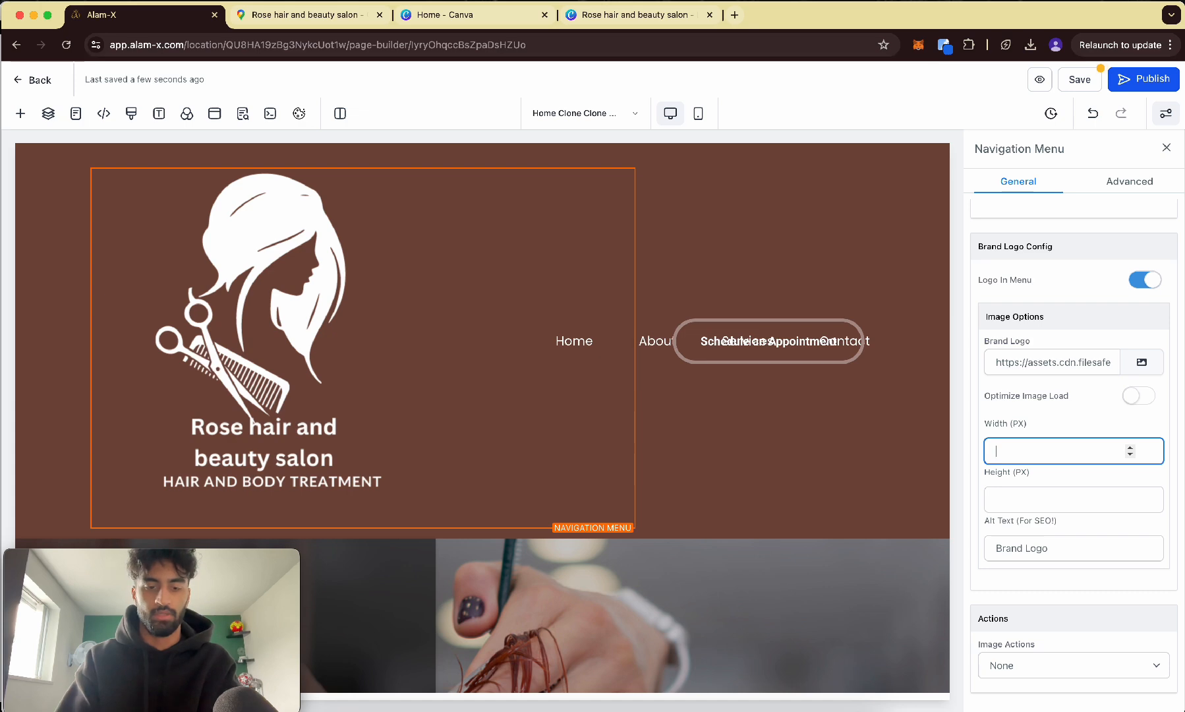
pyautogui.write('100')
# - Change the header section's background colour from brown to black, settling on the slightly softer near-black swatch
pyautogui.click(902, 153)
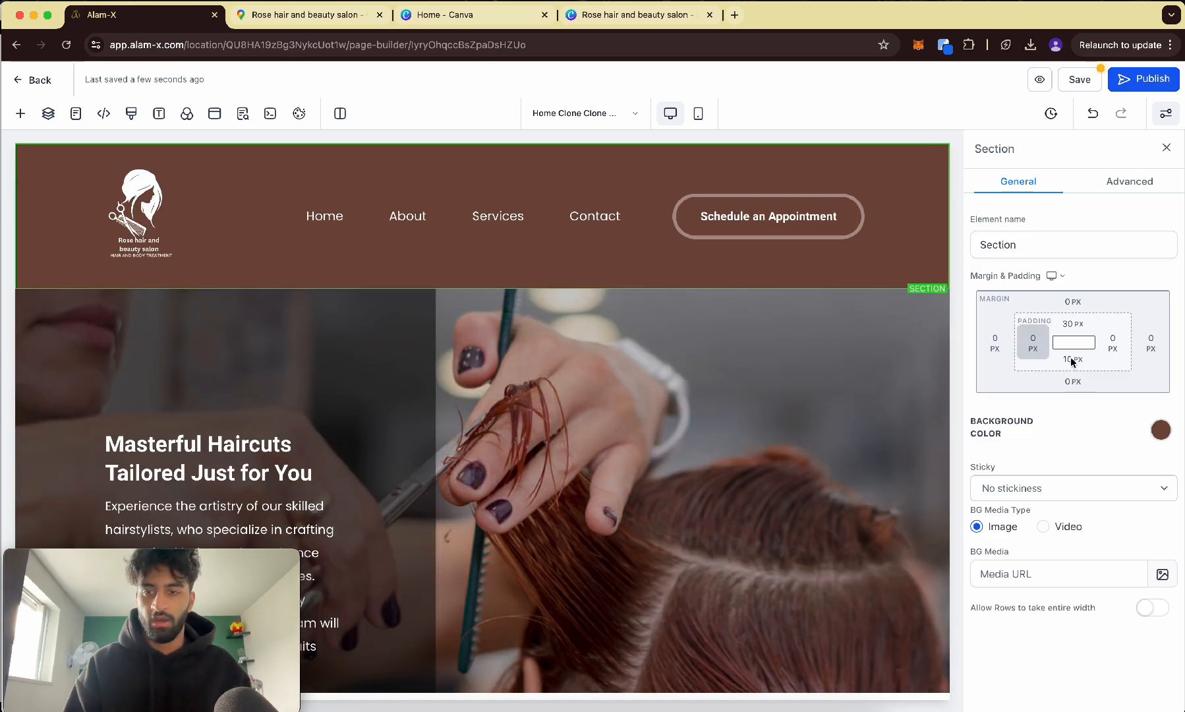
pyautogui.click(1165, 432)
pyautogui.click(1087, 467)
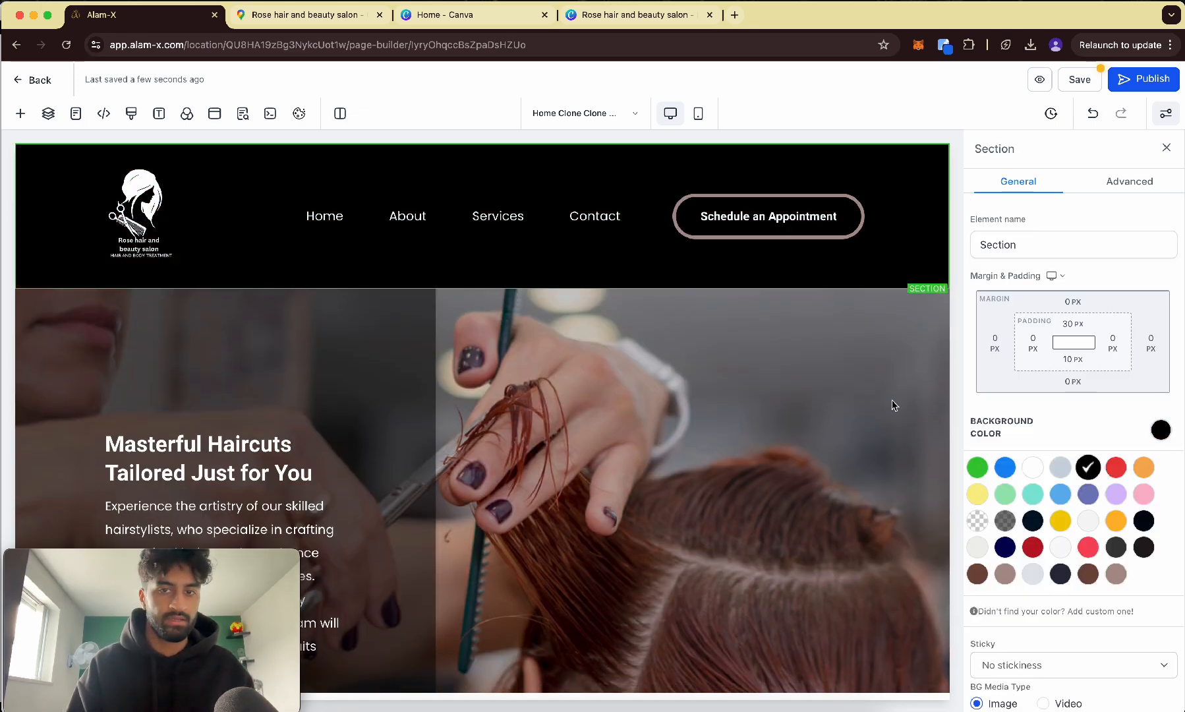
pyautogui.scroll(-2, 689, 444)
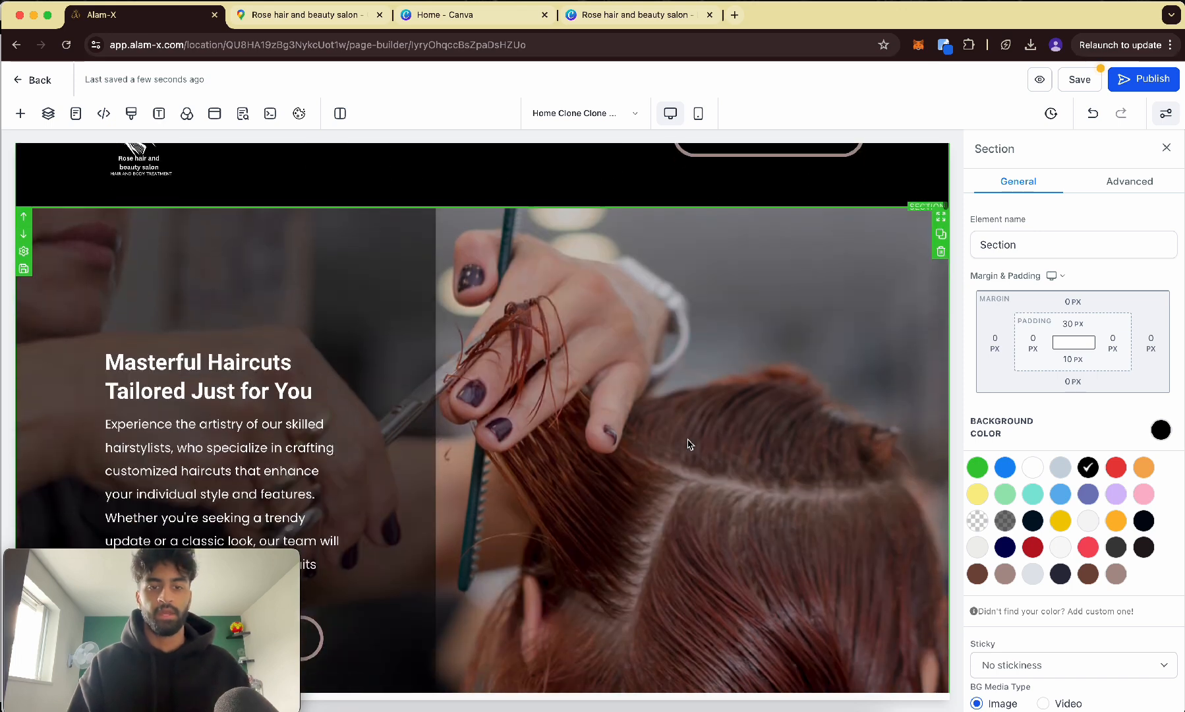
pyautogui.scroll(2, 689, 445)
pyautogui.click(1062, 575)
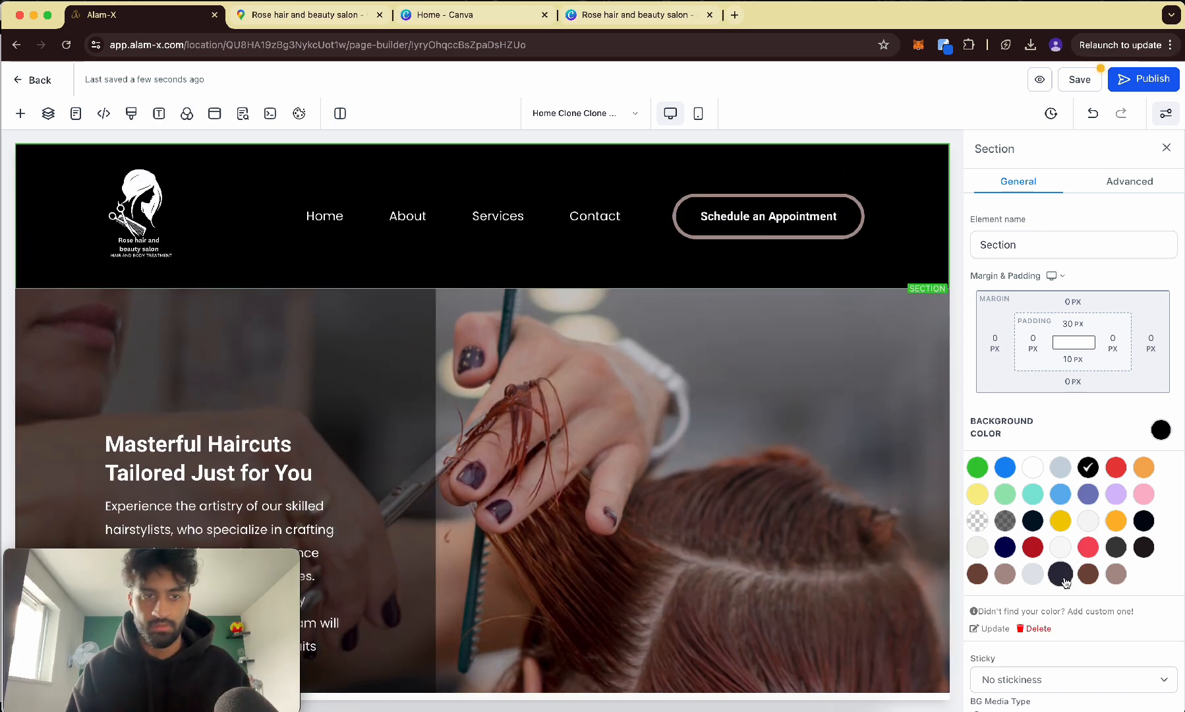
pyautogui.click(1144, 547)
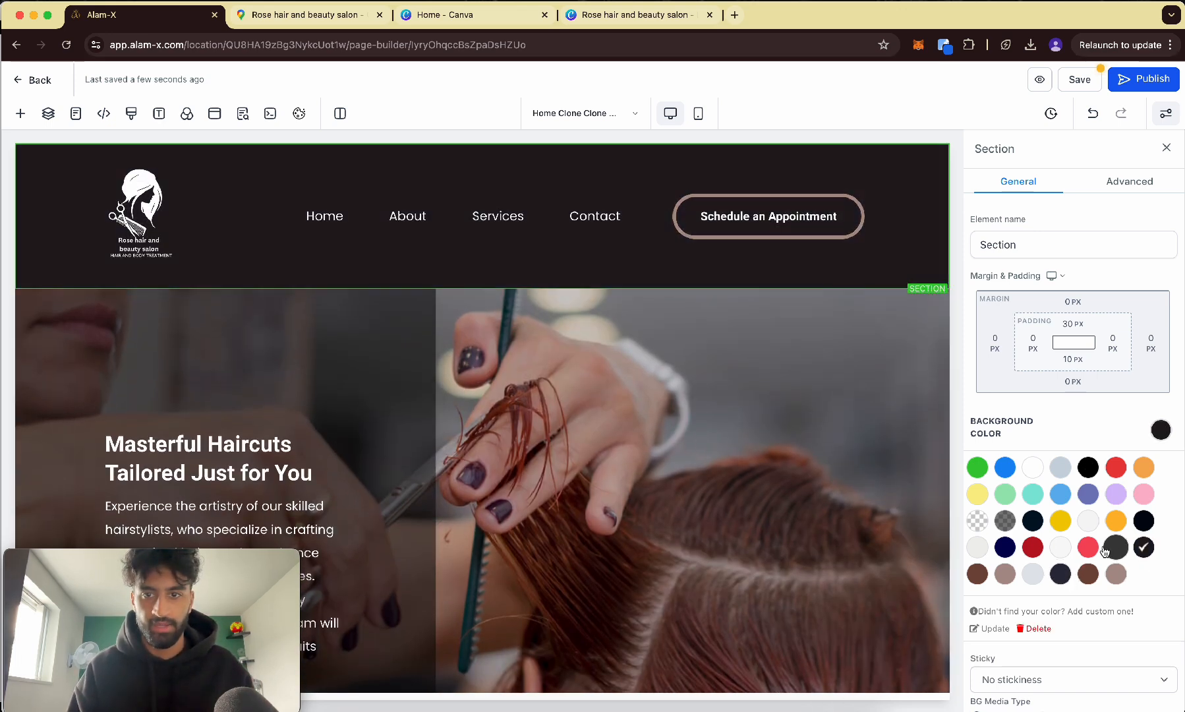
# - Link the navigation menu's Contact item to the Contact Us page and submit the change
pyautogui.click(324, 220)
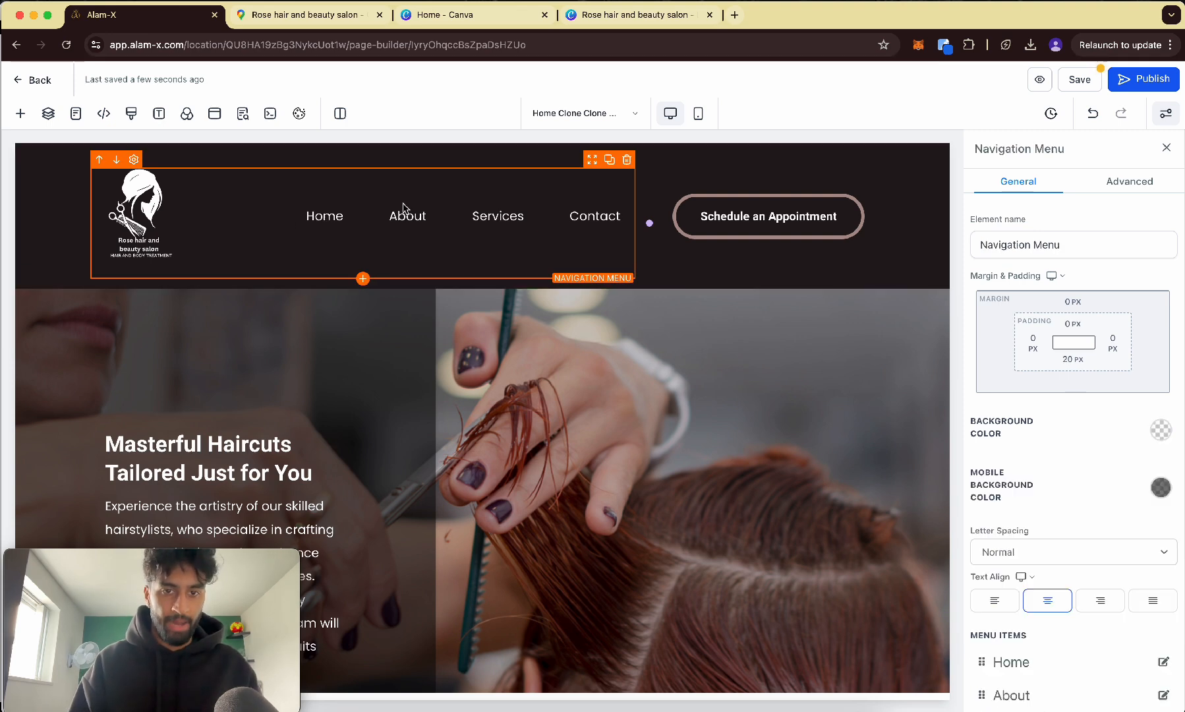
pyautogui.scroll(-4, 1059, 444)
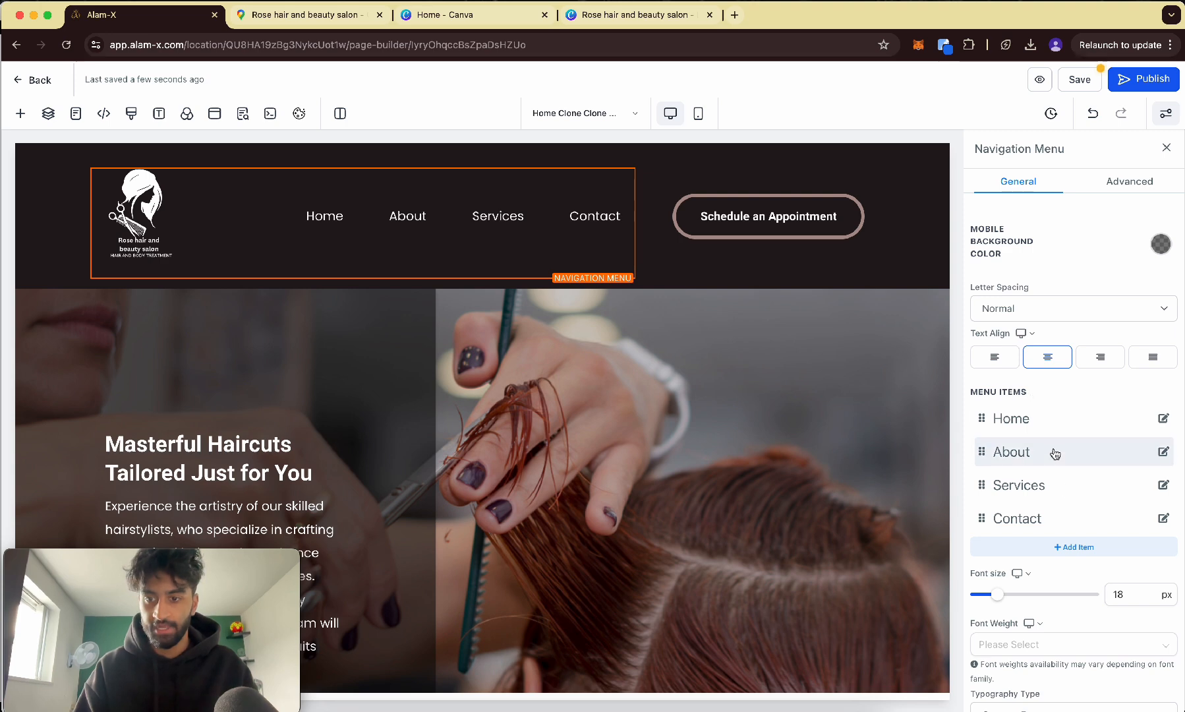
pyautogui.click(1164, 518)
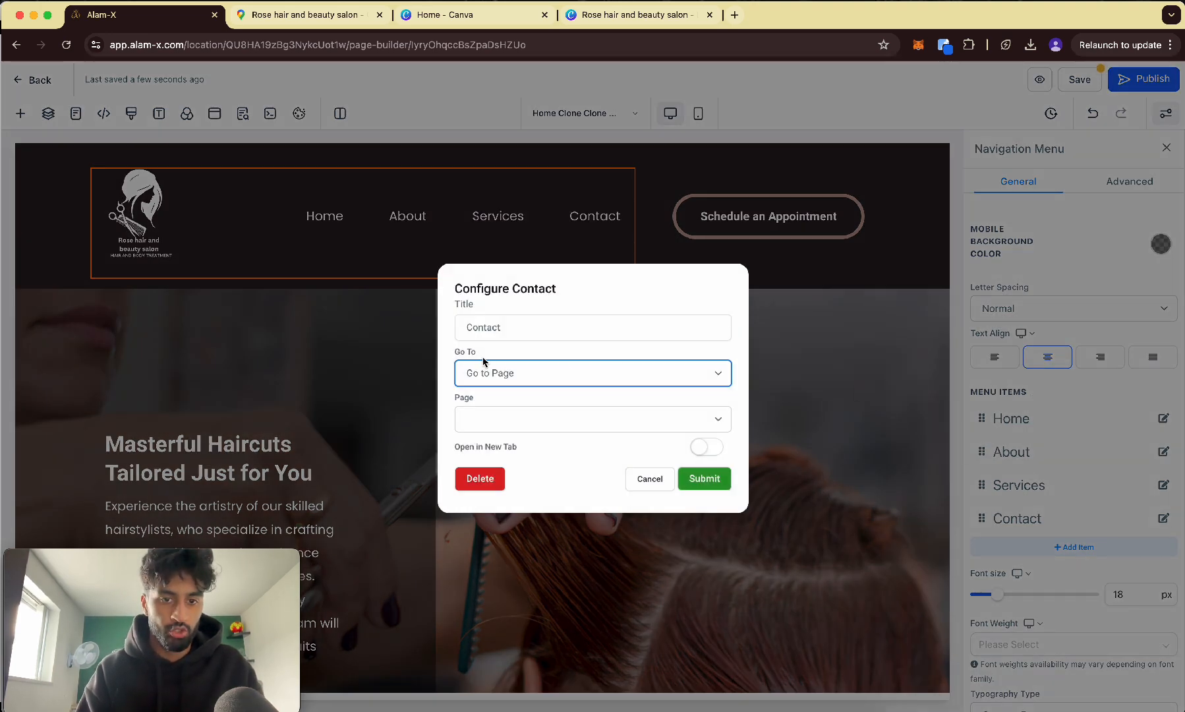
pyautogui.click(503, 419)
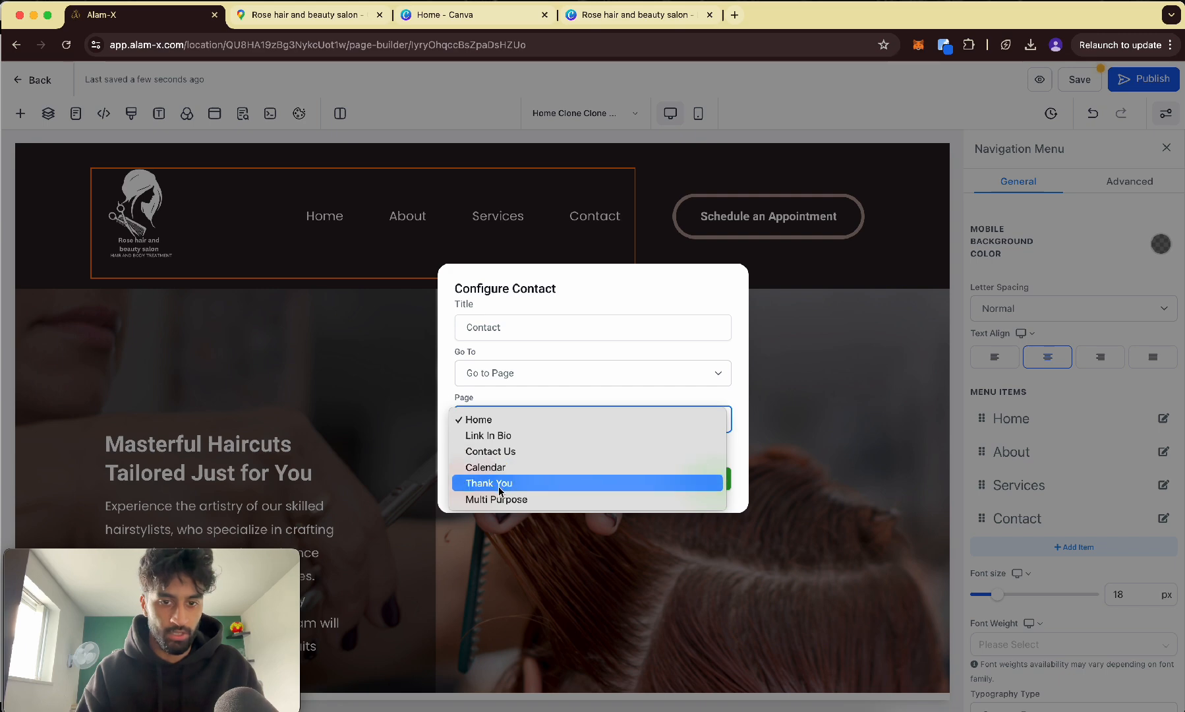
pyautogui.click(491, 451)
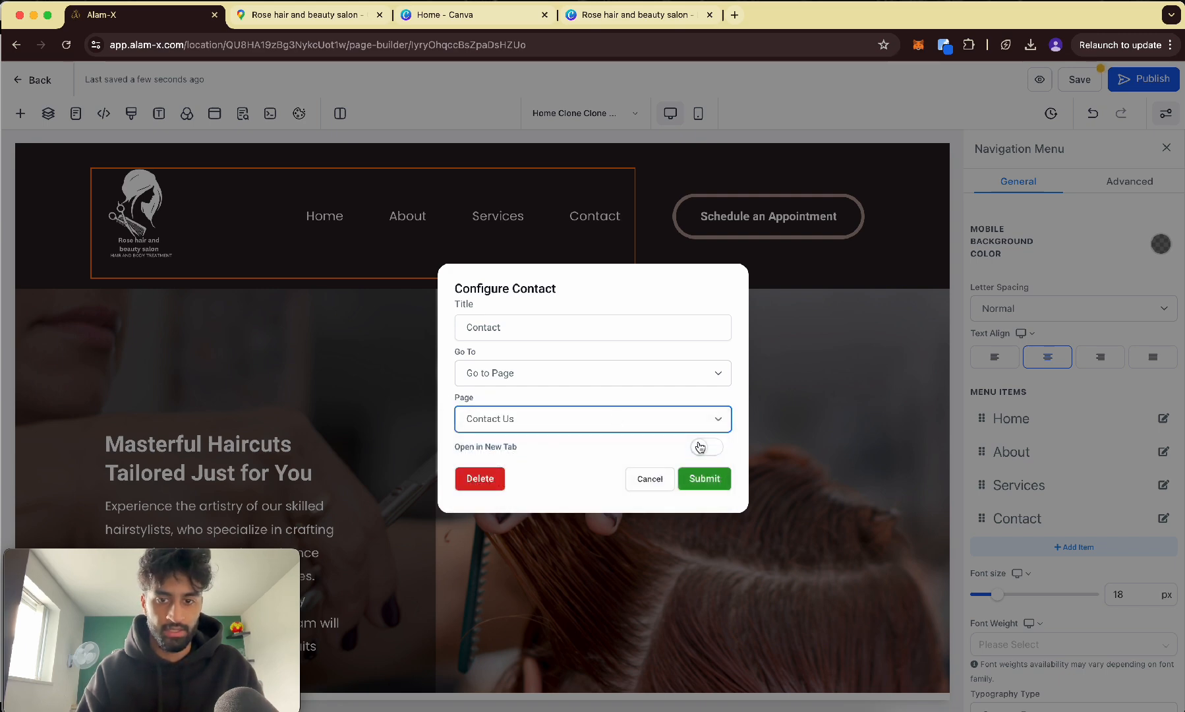
pyautogui.click(705, 478)
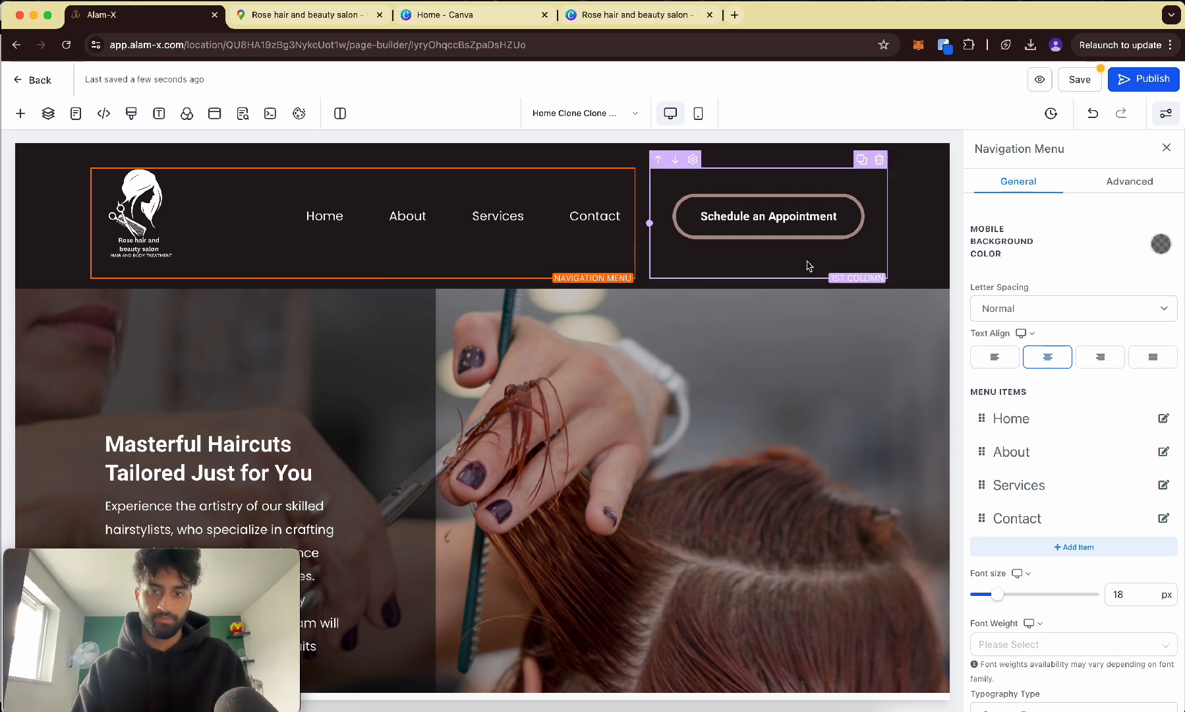
# - Set the header's "Schedule an Appointment" button to go to the Calendar website page
pyautogui.click(756, 219)
pyautogui.scroll(-5, 1044, 437)
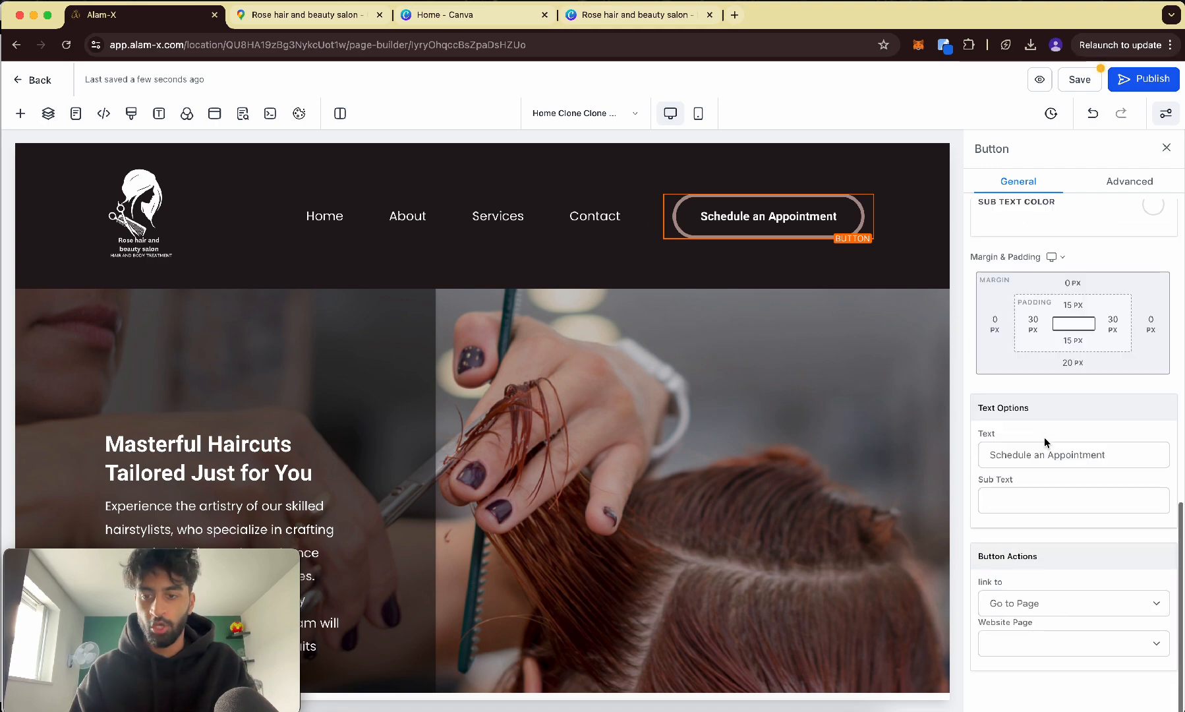
pyautogui.scroll(5, 1050, 578)
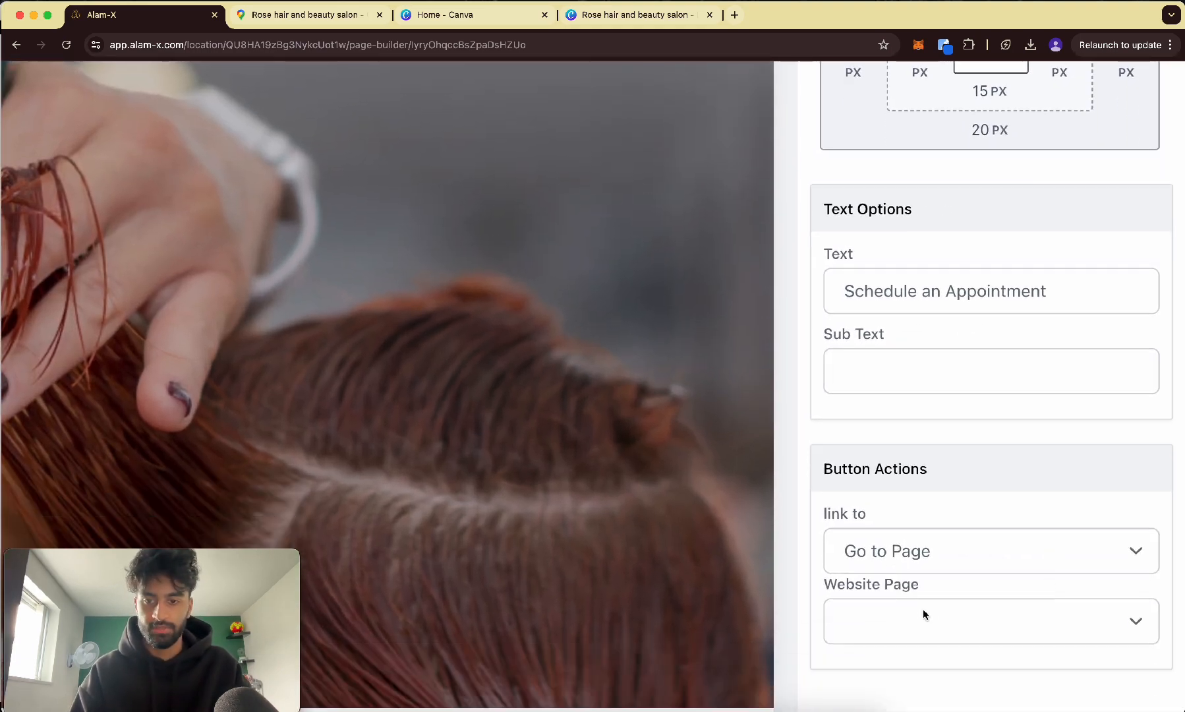
pyautogui.click(921, 615)
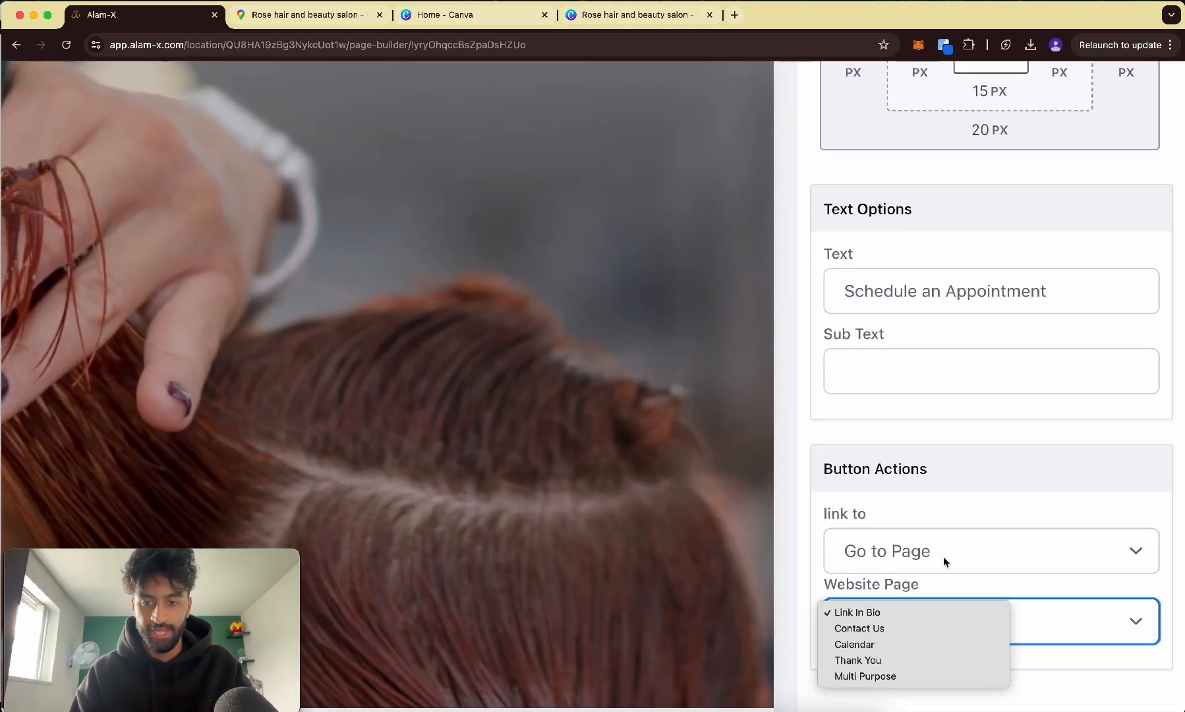
pyautogui.click(945, 514)
pyautogui.scroll(-5, 945, 514)
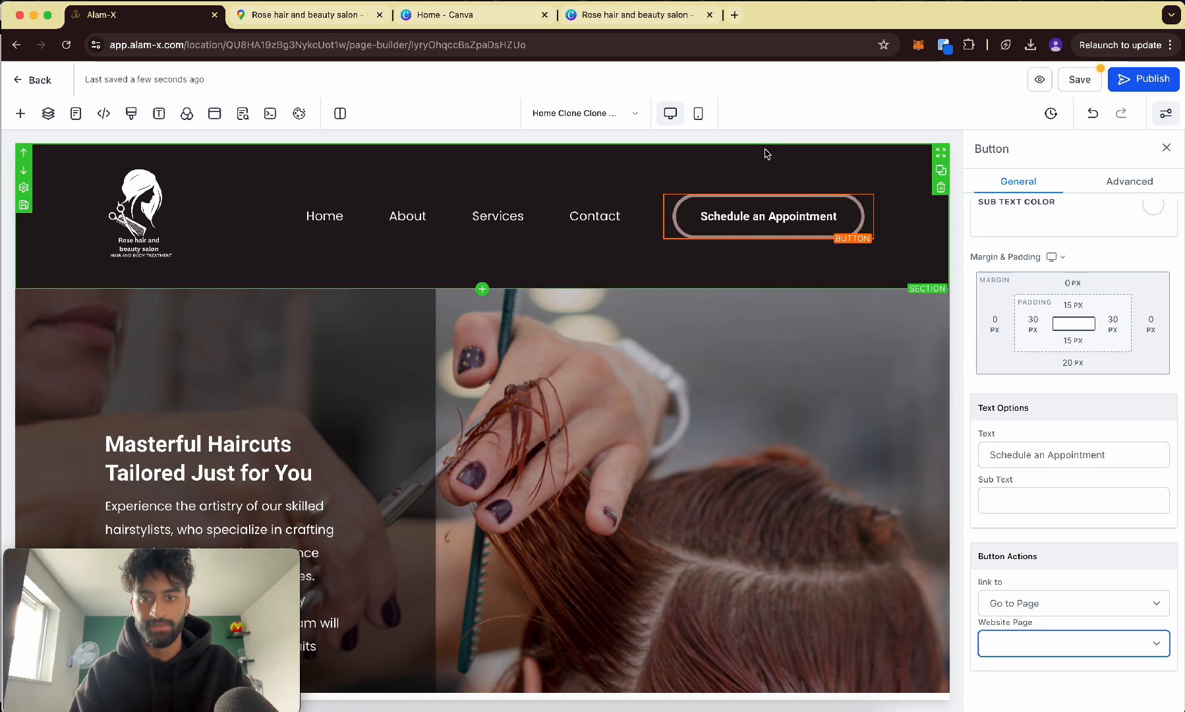
pyautogui.click(1024, 655)
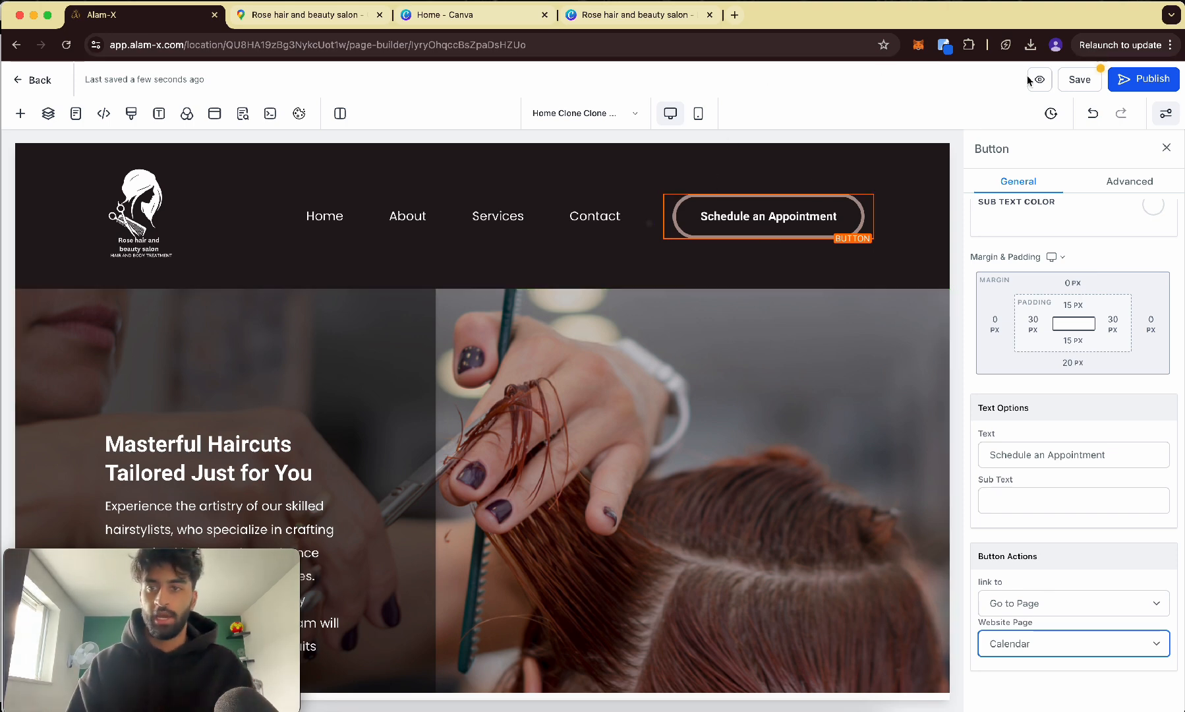
# - Save the page and submit its SEO Meta Data settings without entering any values
pyautogui.click(242, 113)
pyautogui.moveTo(150, 607); pyautogui.dragTo(535, 577)
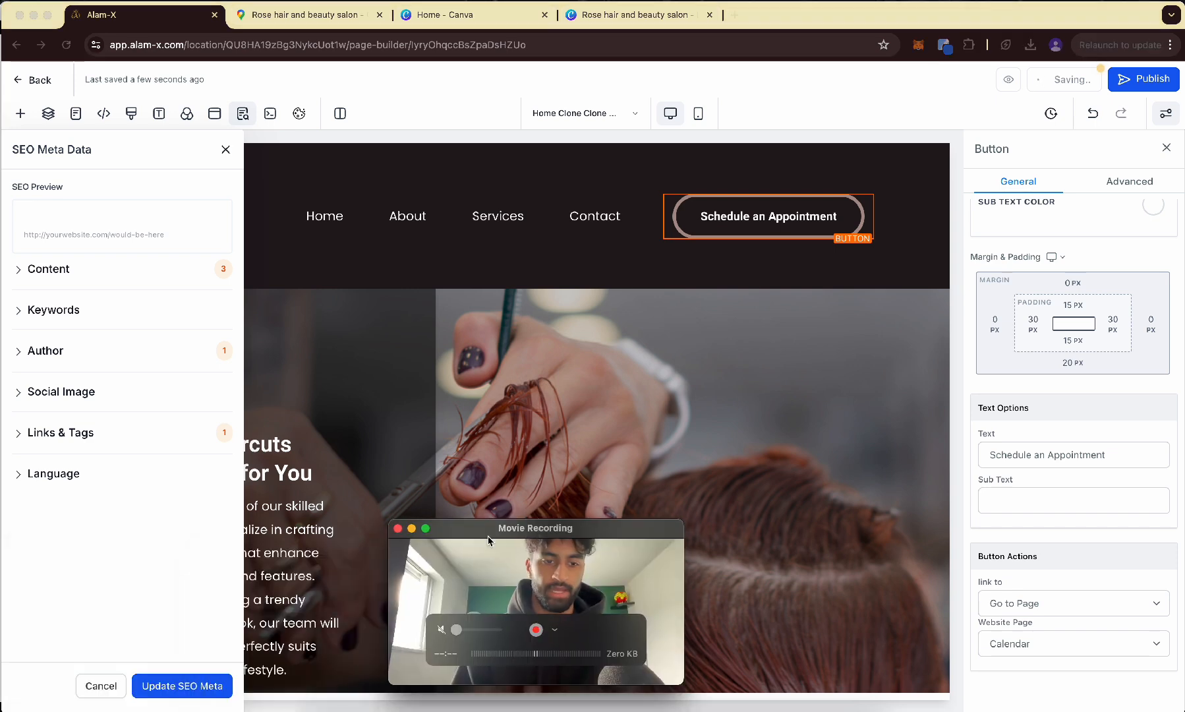
pyautogui.click(182, 685)
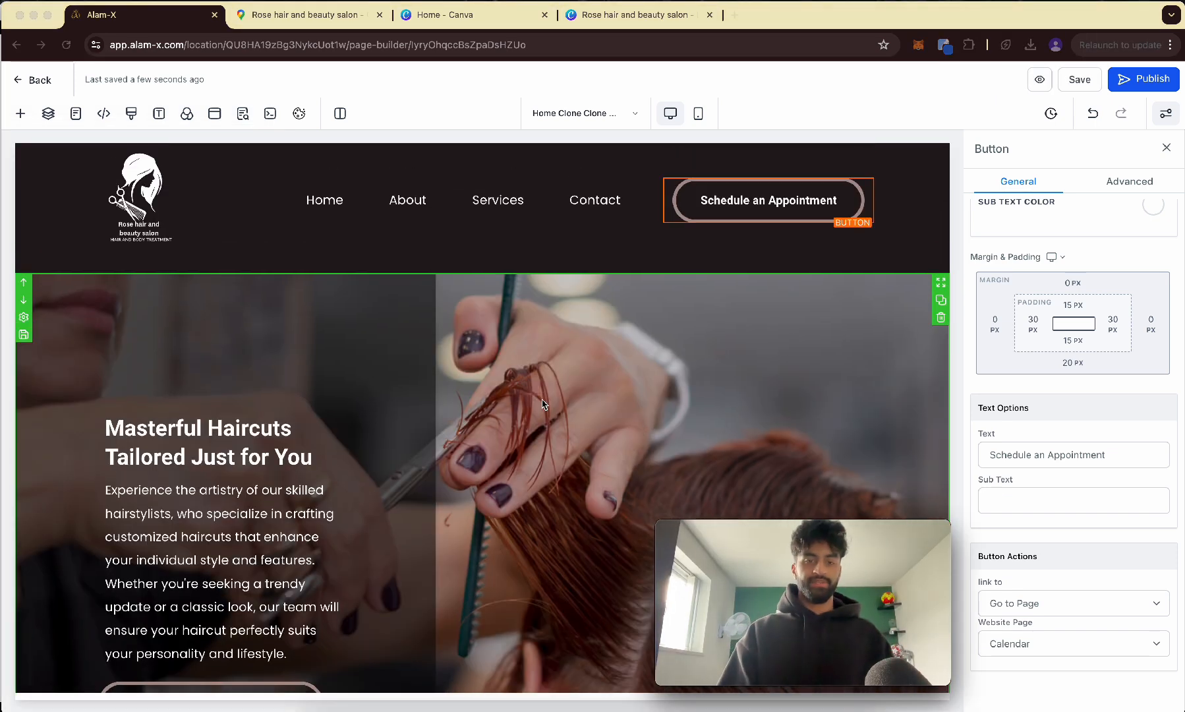
# - Try the "Screenshot 2023-08-28" image from Media Storage as the hero section's background, and undo the replacement
pyautogui.scroll(-1, 593, 382)
pyautogui.click(604, 372)
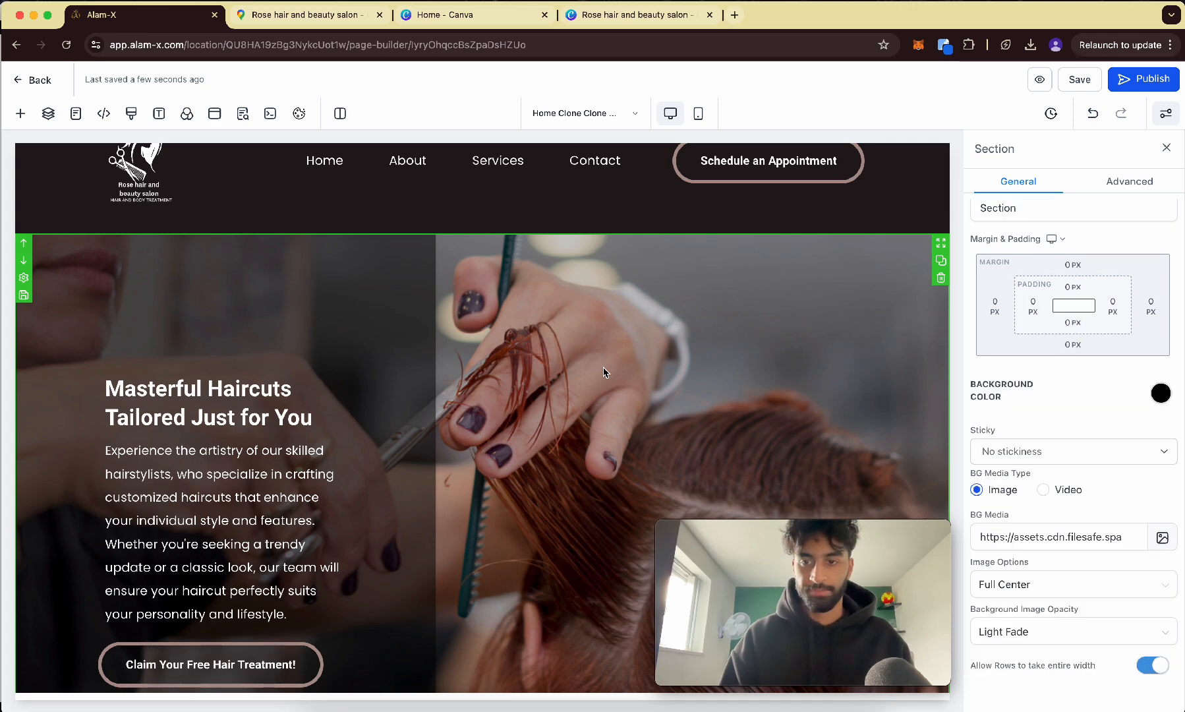
pyautogui.scroll(-5, 624, 379)
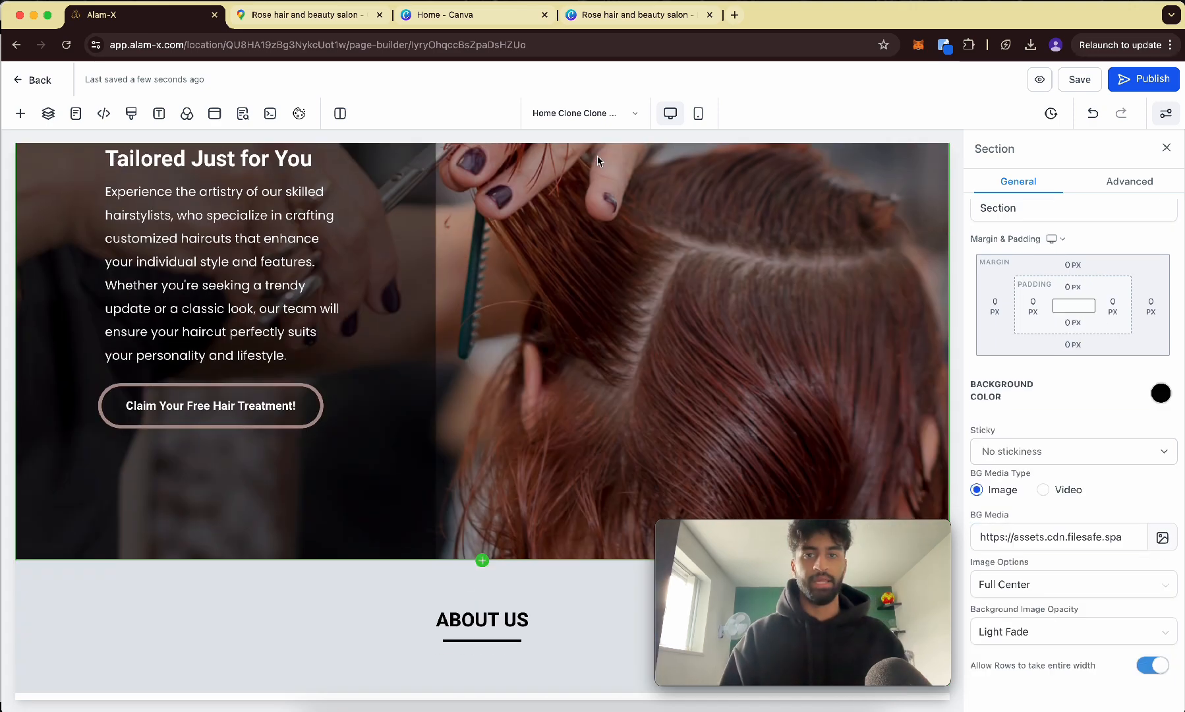
pyautogui.click(733, 14)
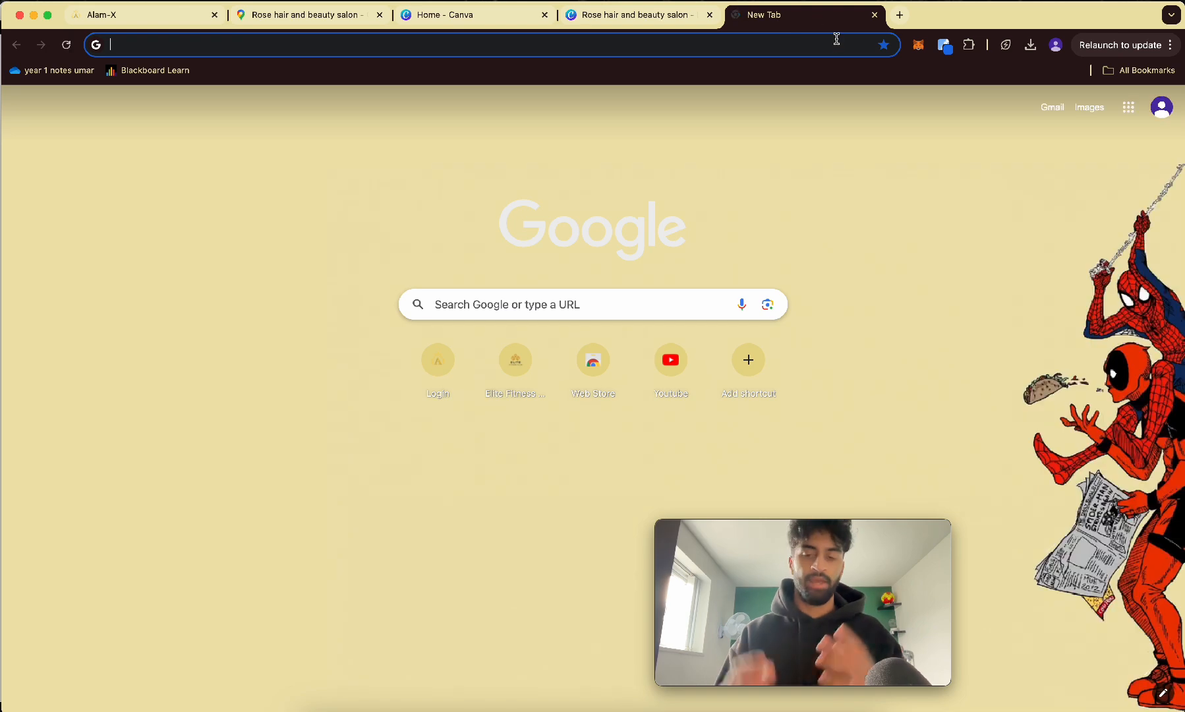
pyautogui.click(876, 14)
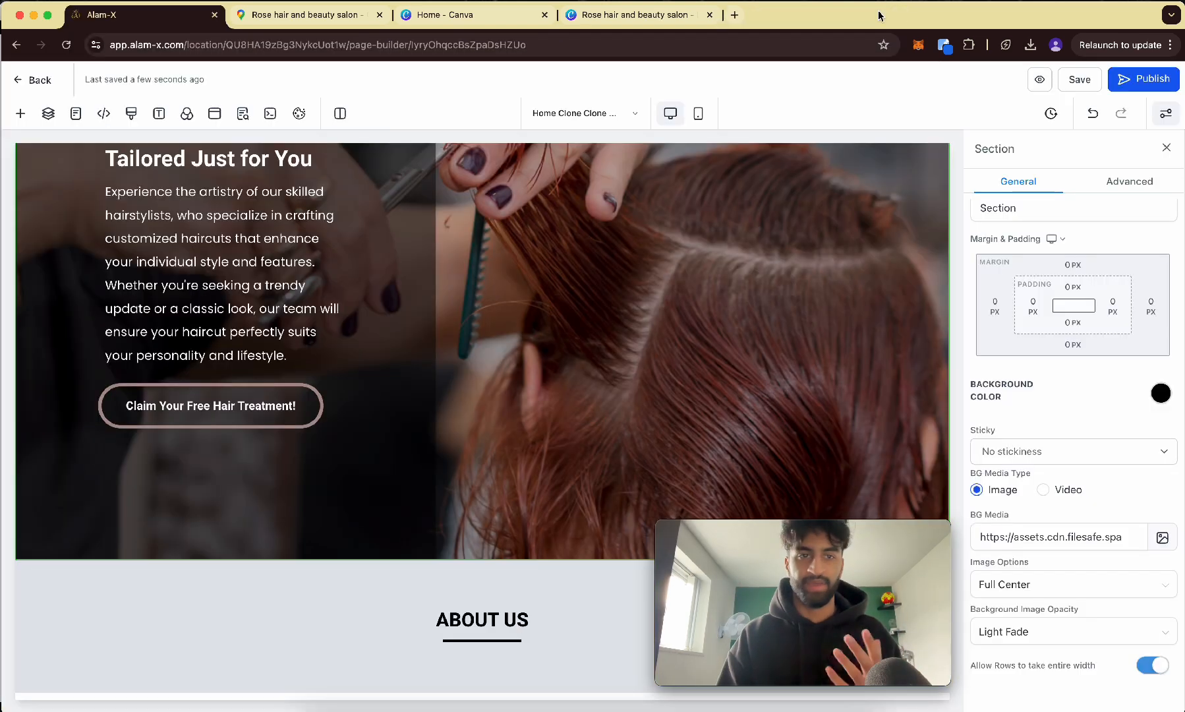
pyautogui.scroll(3, 646, 348)
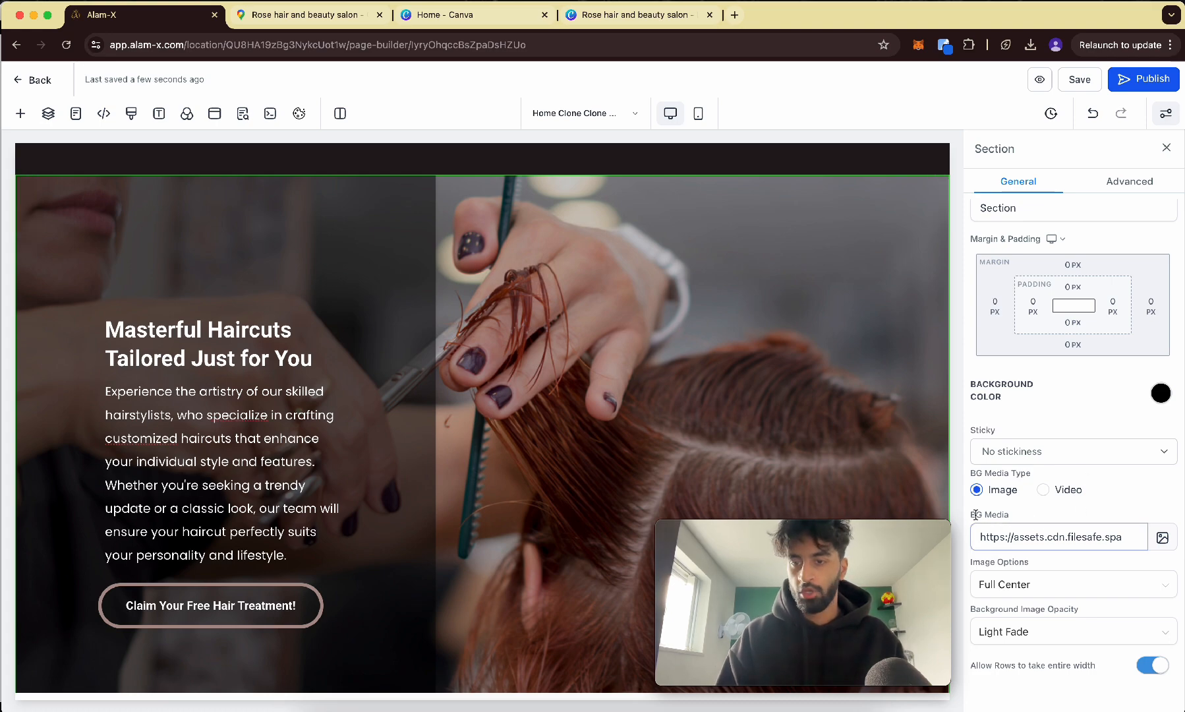
pyautogui.click(1163, 537)
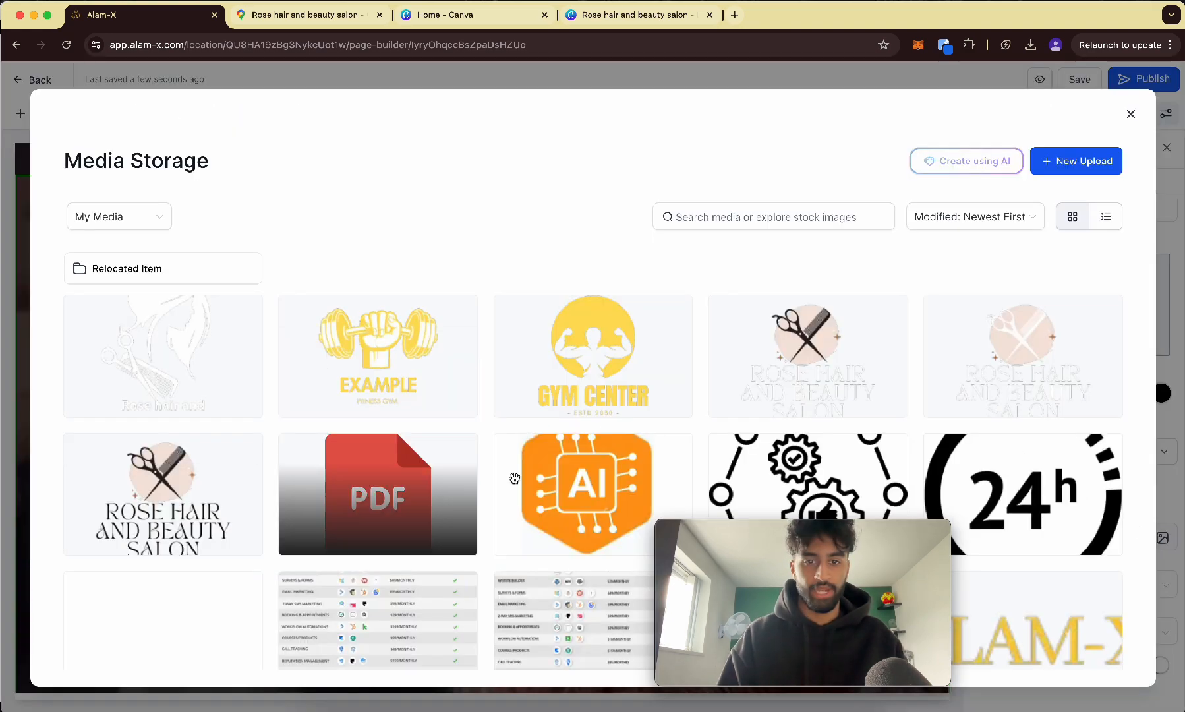
pyautogui.scroll(-5, 527, 528)
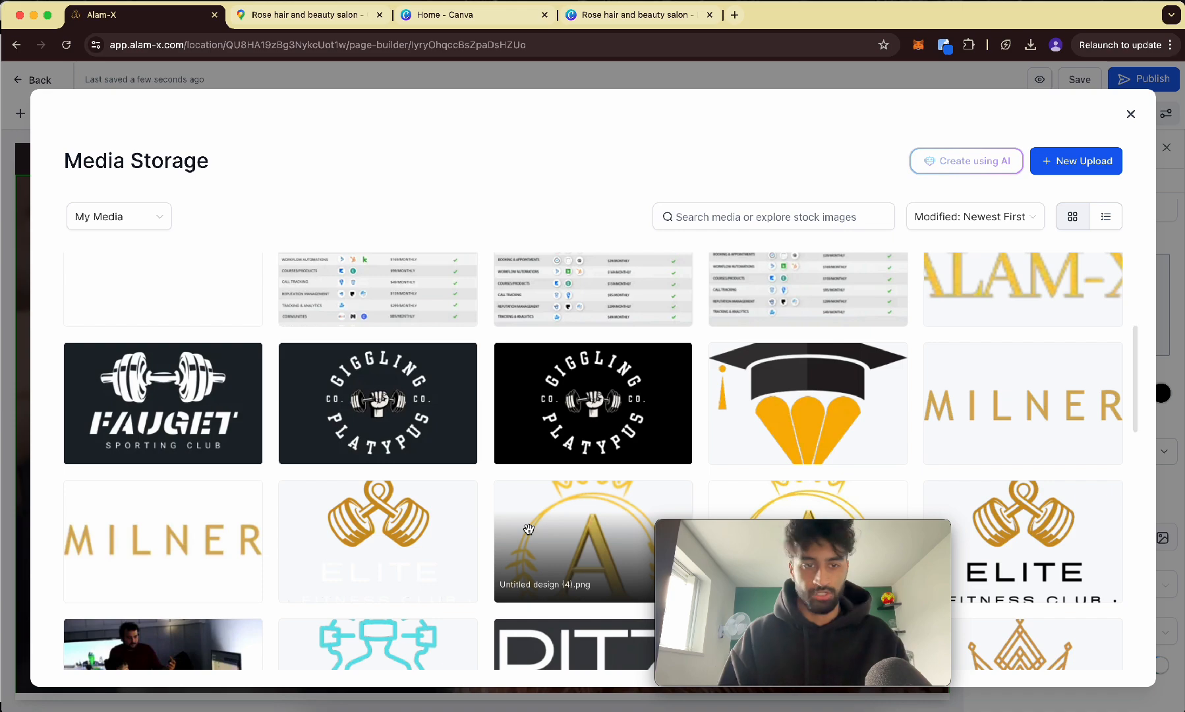
pyautogui.scroll(-5, 527, 527)
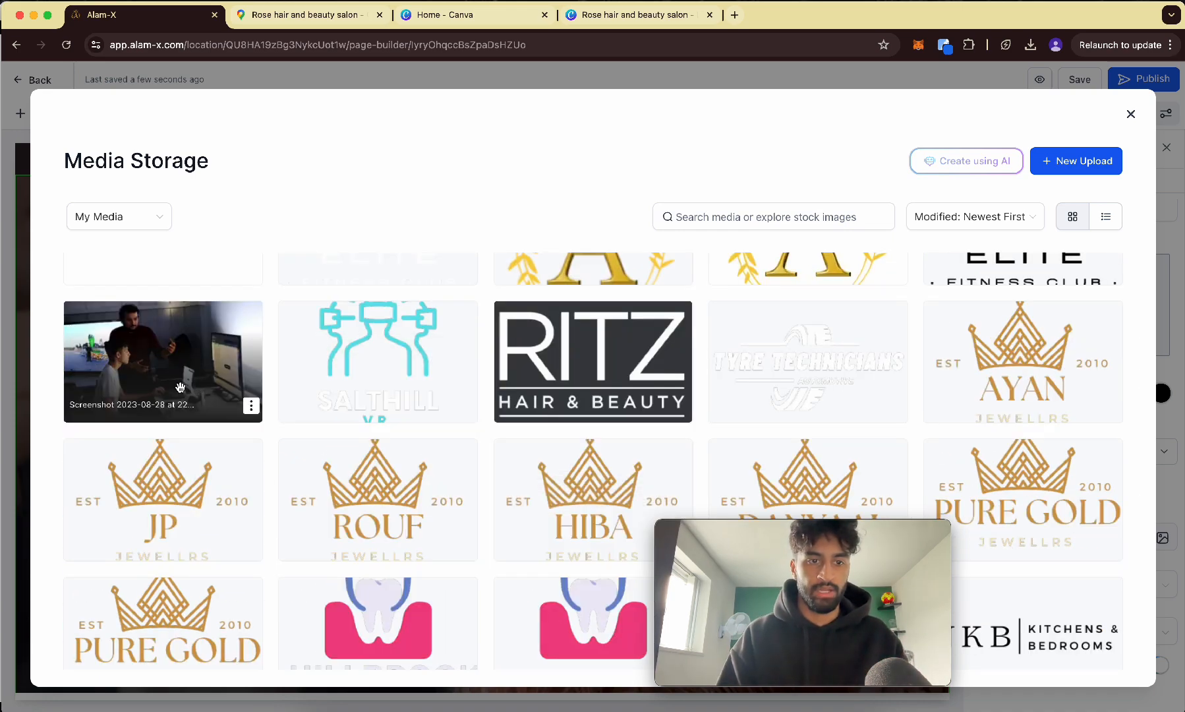
pyautogui.click(218, 382)
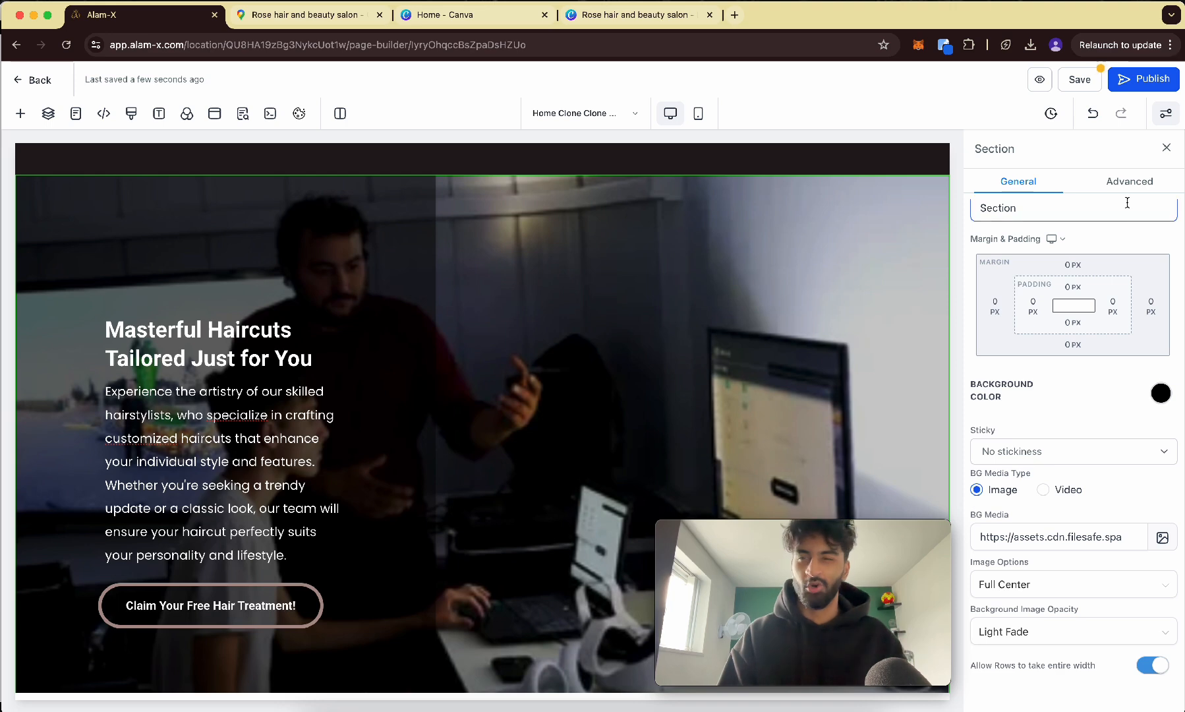
pyautogui.click(1092, 113)
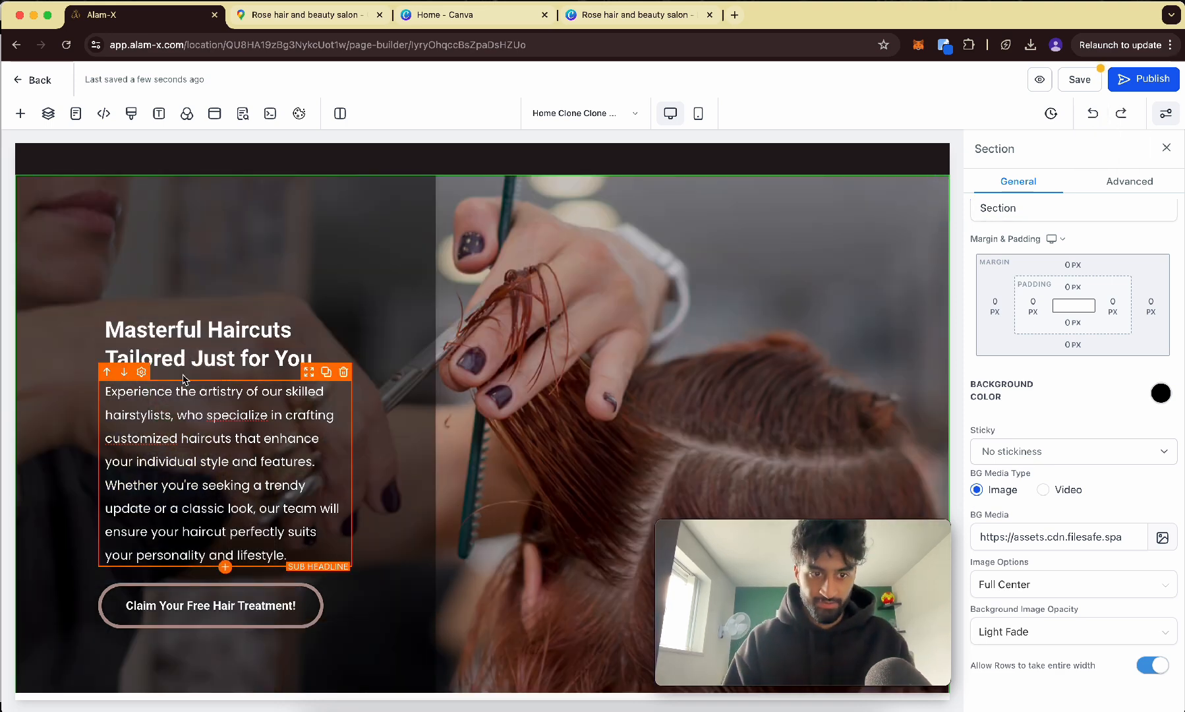
# - Clear the hero headline "Masterful Haircuts Tailored Just for You" and open ChatGPT in a new tab
pyautogui.doubleClick(219, 341)
pyautogui.hotkey('ctrl', 'a')
pyautogui.press('BackSpace')
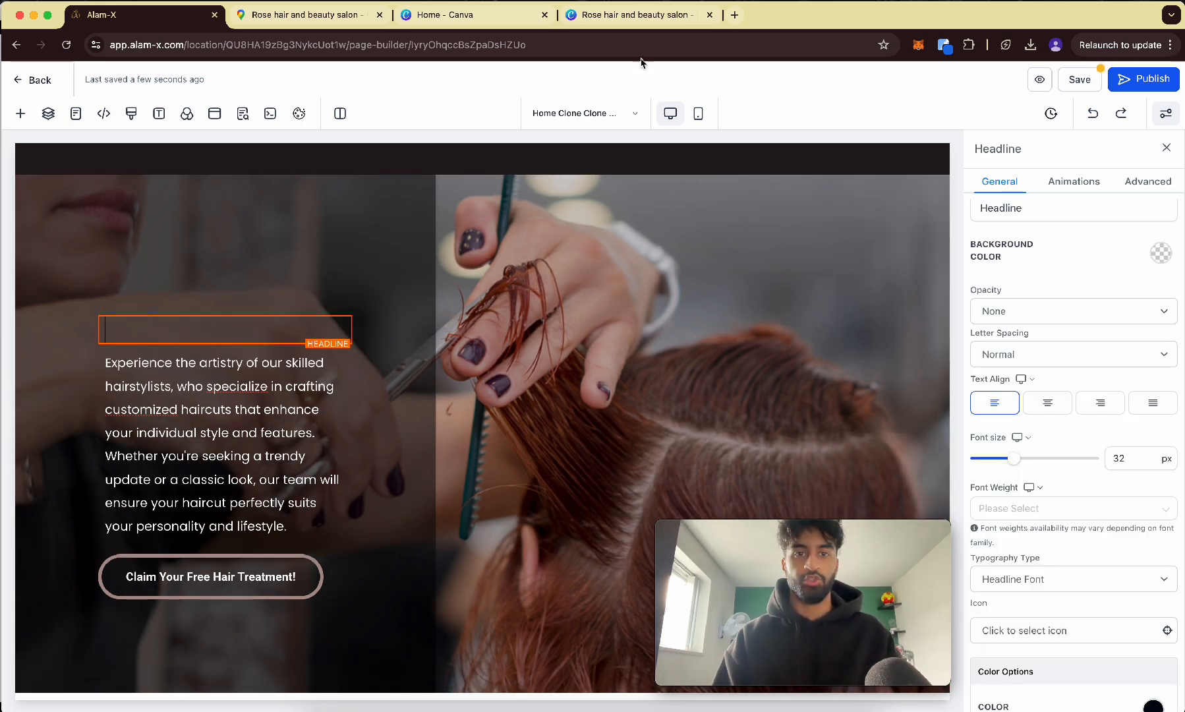
pyautogui.click(733, 15)
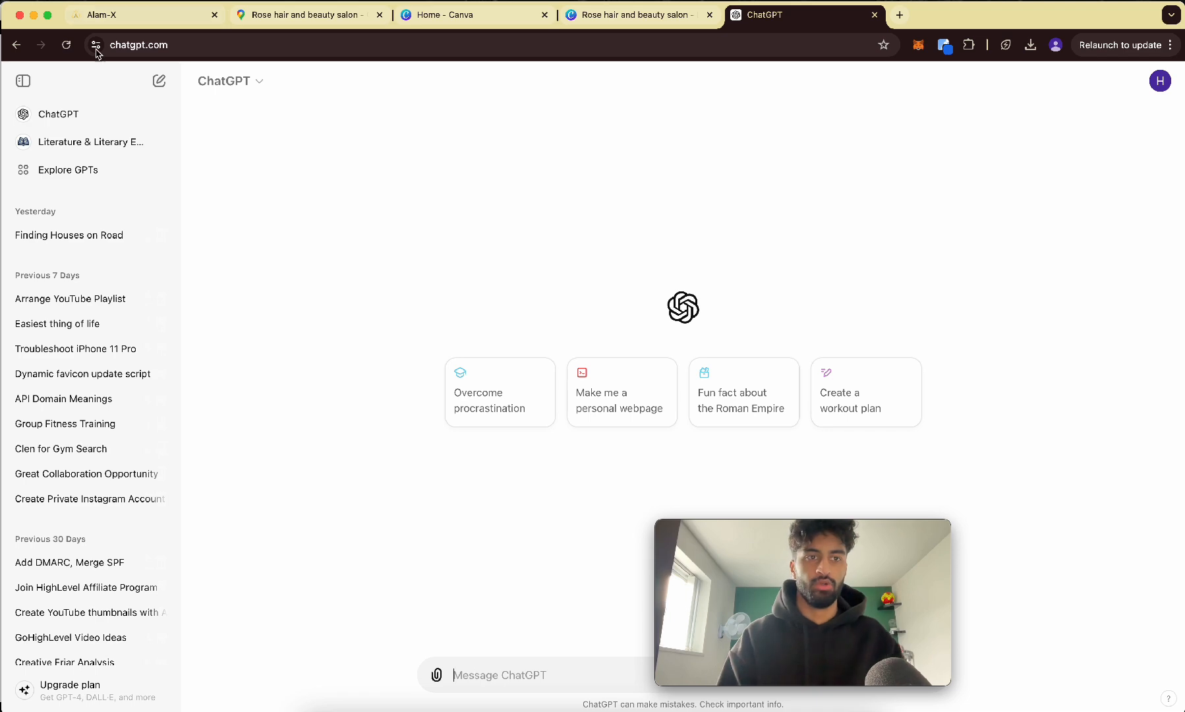
# - Return to the Alam-X page builder and set the hero's "Claim Your Free Hair Treatment!" button to font size 16 px and weight 700 - Bold
pyautogui.click(95, 16)
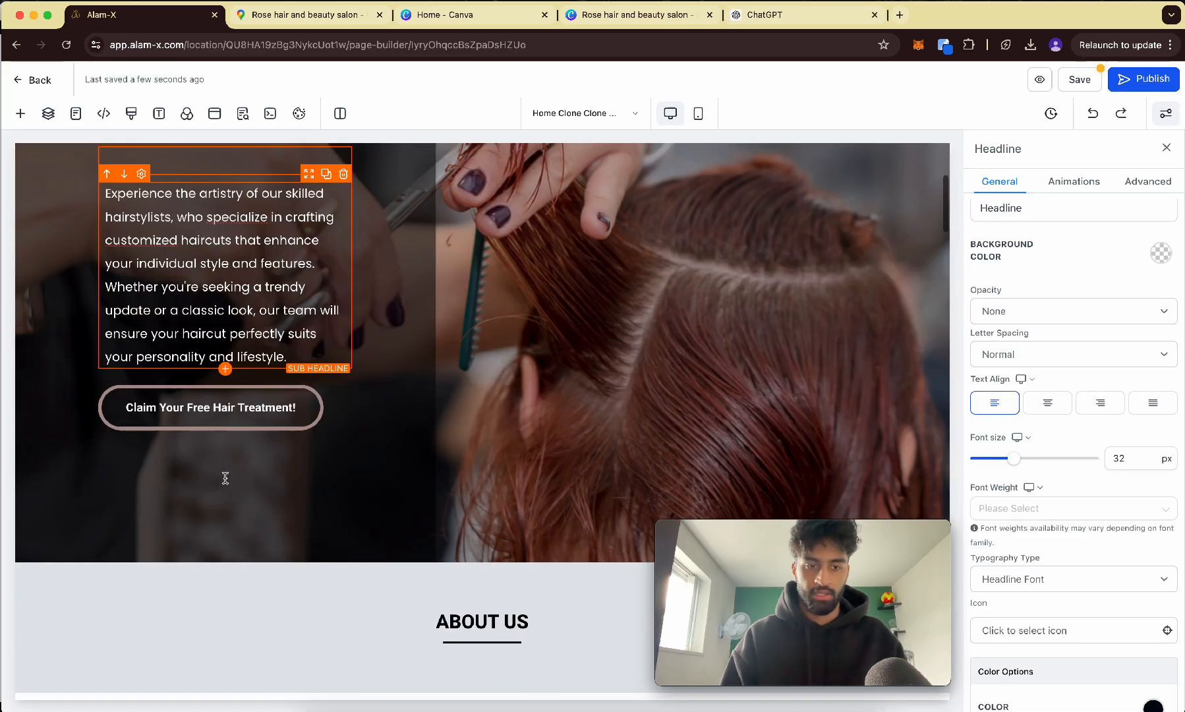
pyautogui.scroll(-3, 226, 478)
pyautogui.click(261, 325)
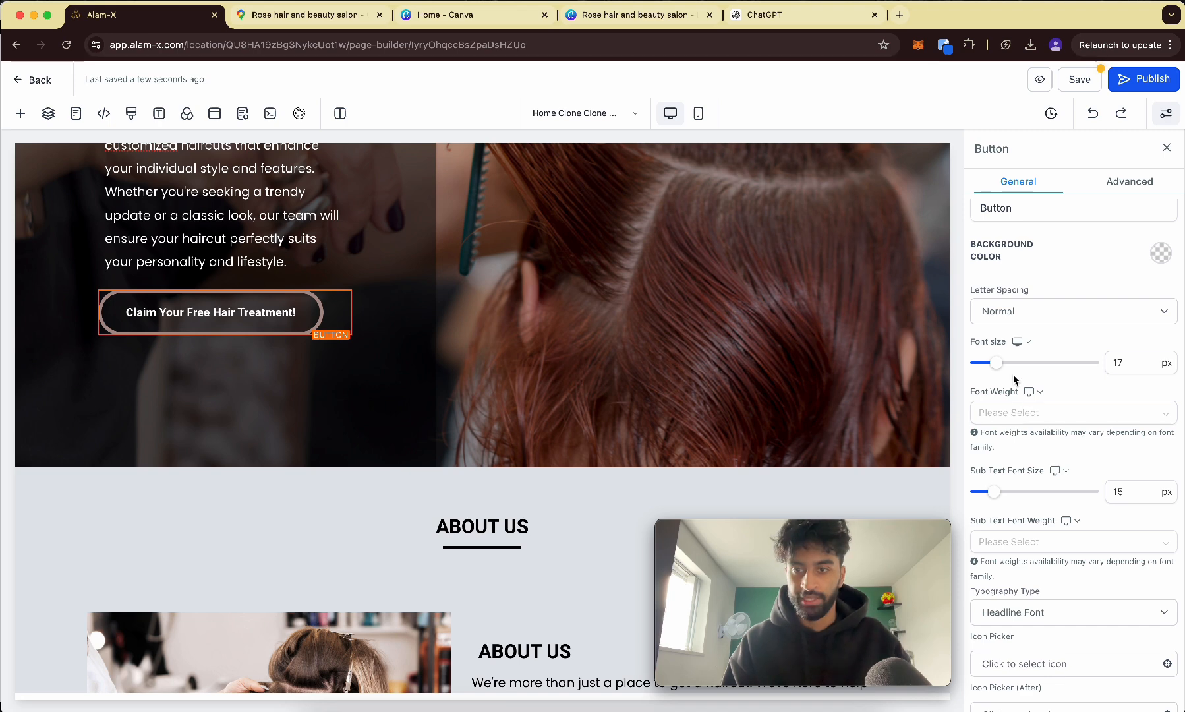
pyautogui.moveTo(1003, 368); pyautogui.dragTo(996, 368)
pyautogui.click(1028, 413)
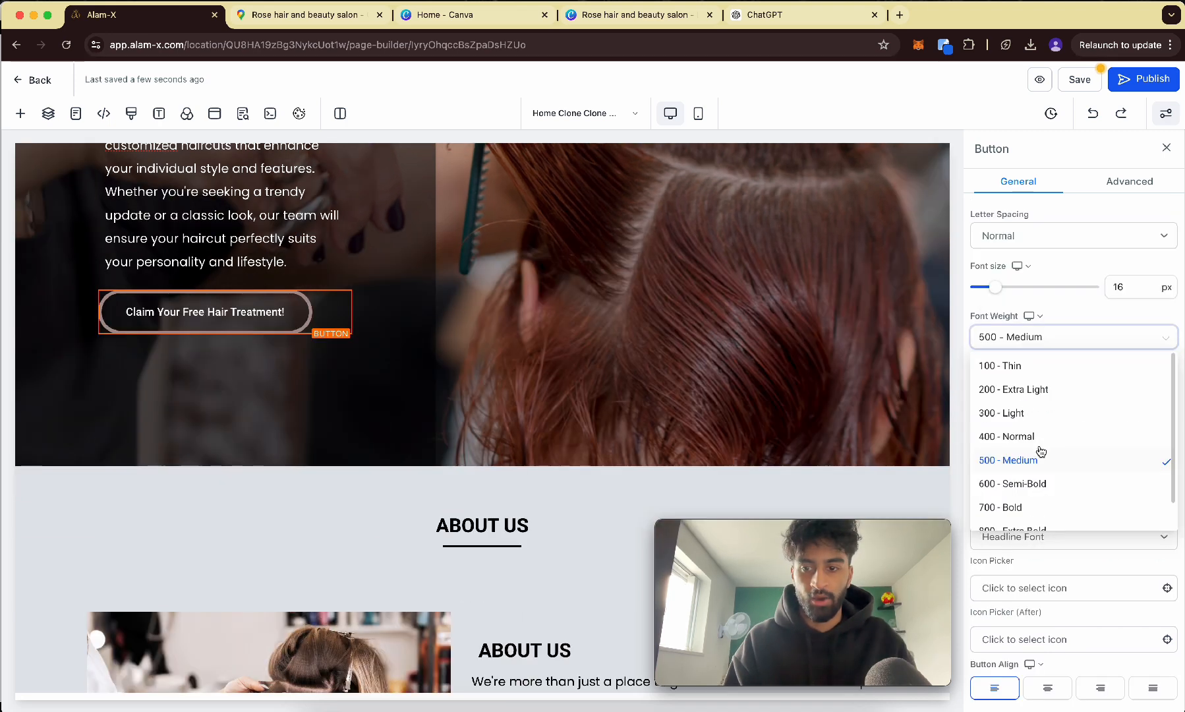
pyautogui.click(1034, 497)
# - Review the hero button's sub text and link options, keeping Open popup as its action
pyautogui.scroll(-10, 1037, 499)
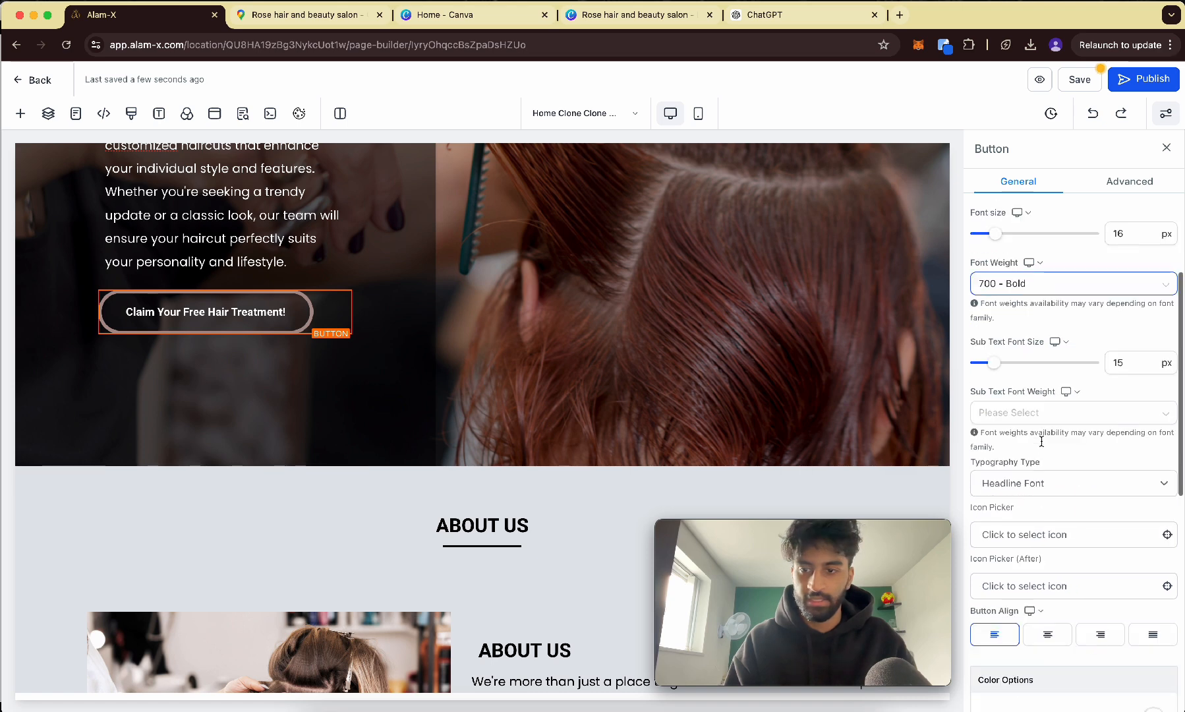
pyautogui.click(1018, 537)
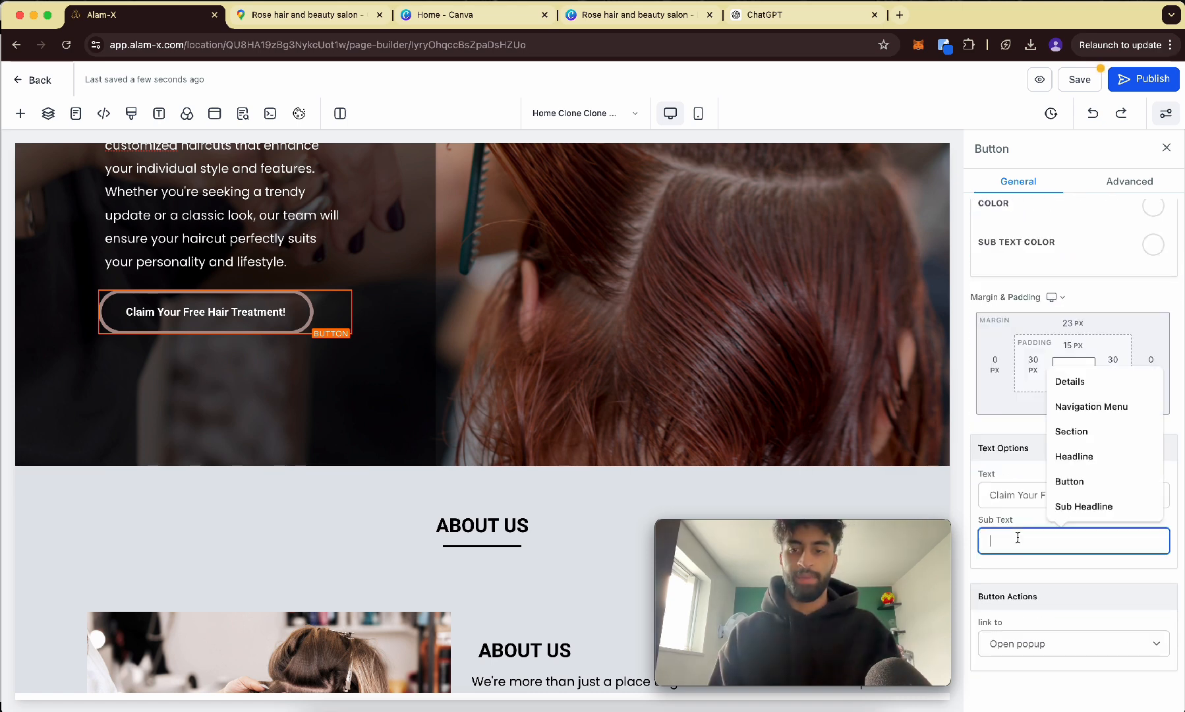
pyautogui.click(1026, 597)
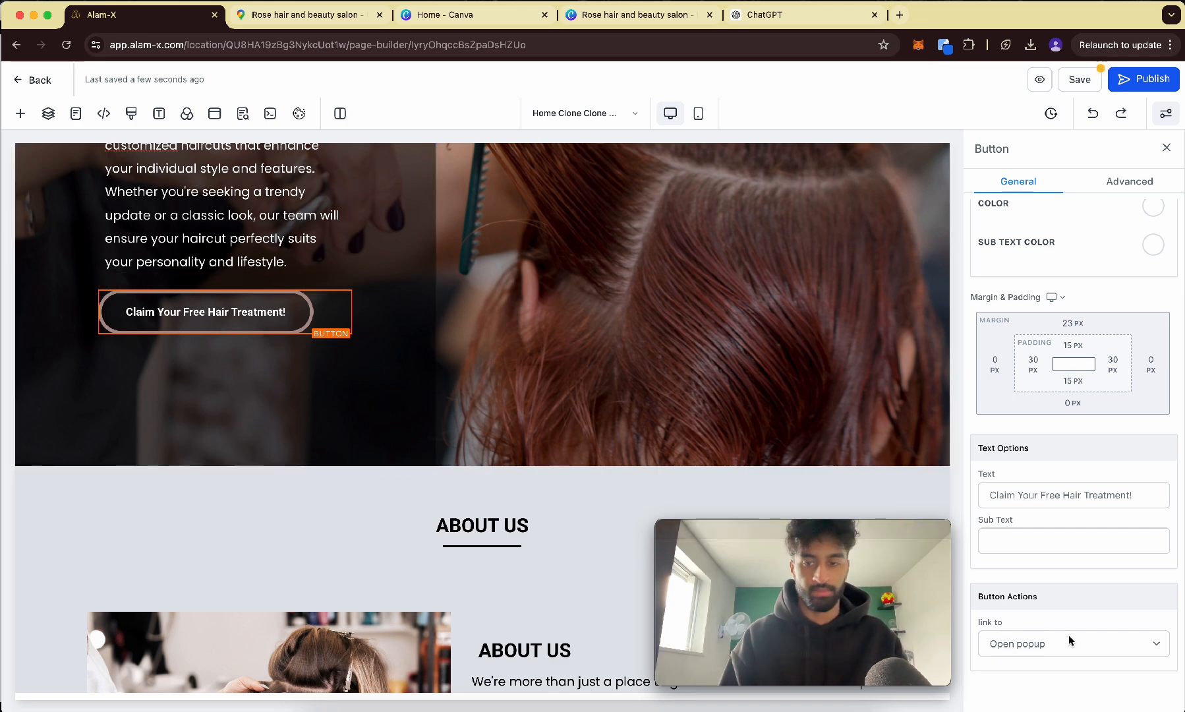
pyautogui.click(1043, 649)
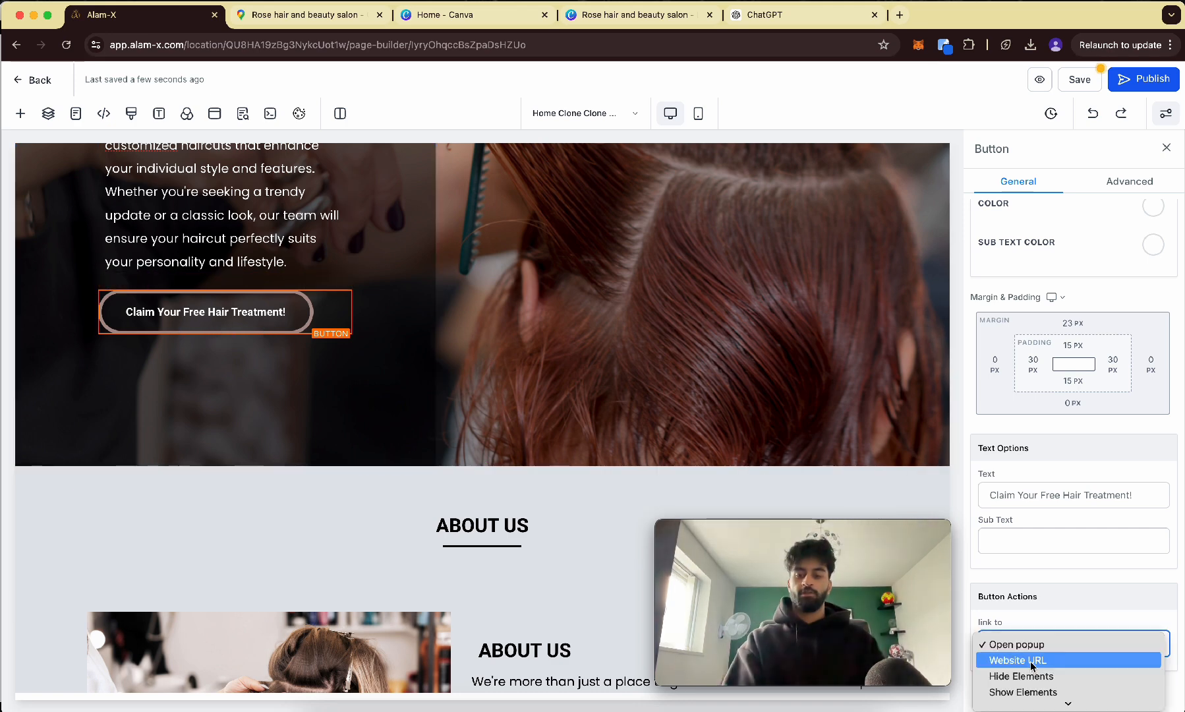
pyautogui.click(1056, 613)
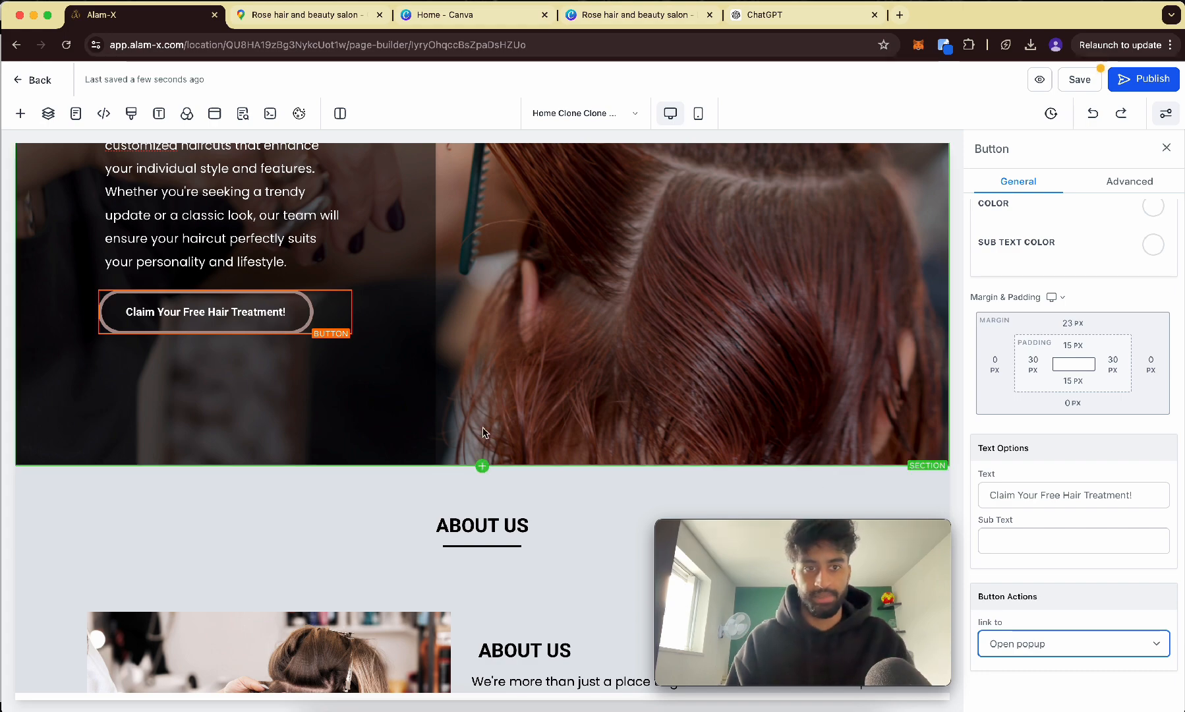
# - Open the page's popup for editing and replace its headline with "blah blah blah"
pyautogui.scroll(6, 483, 435)
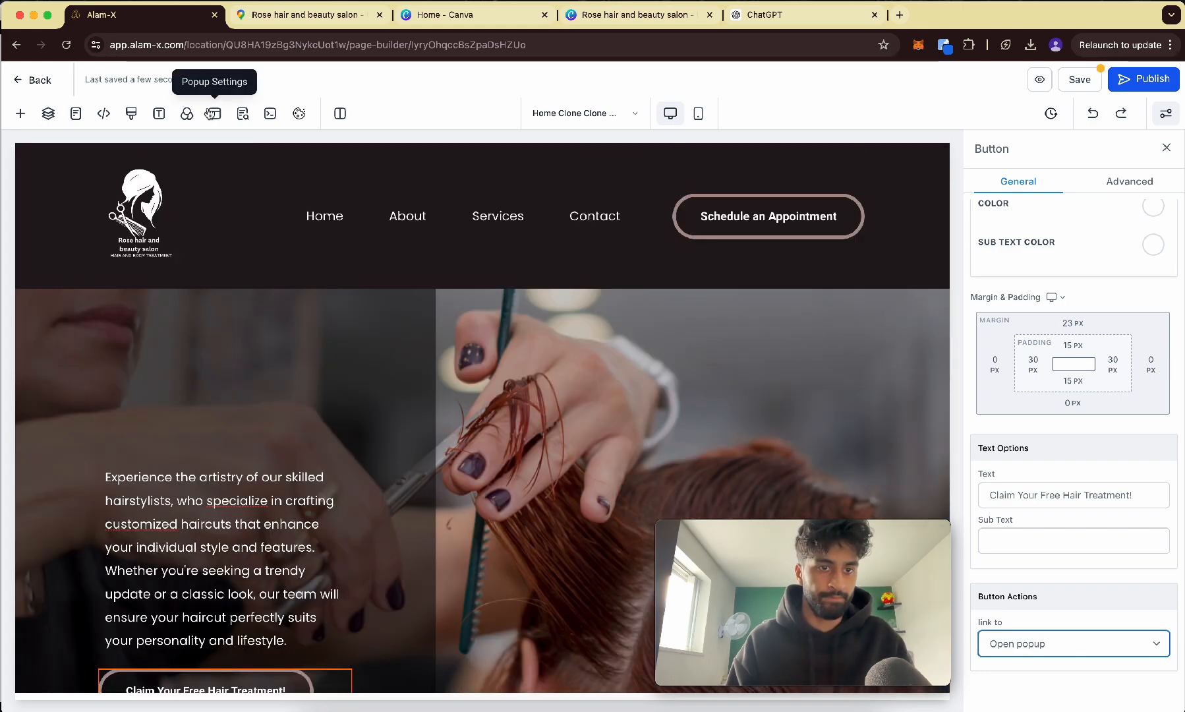
pyautogui.click(211, 114)
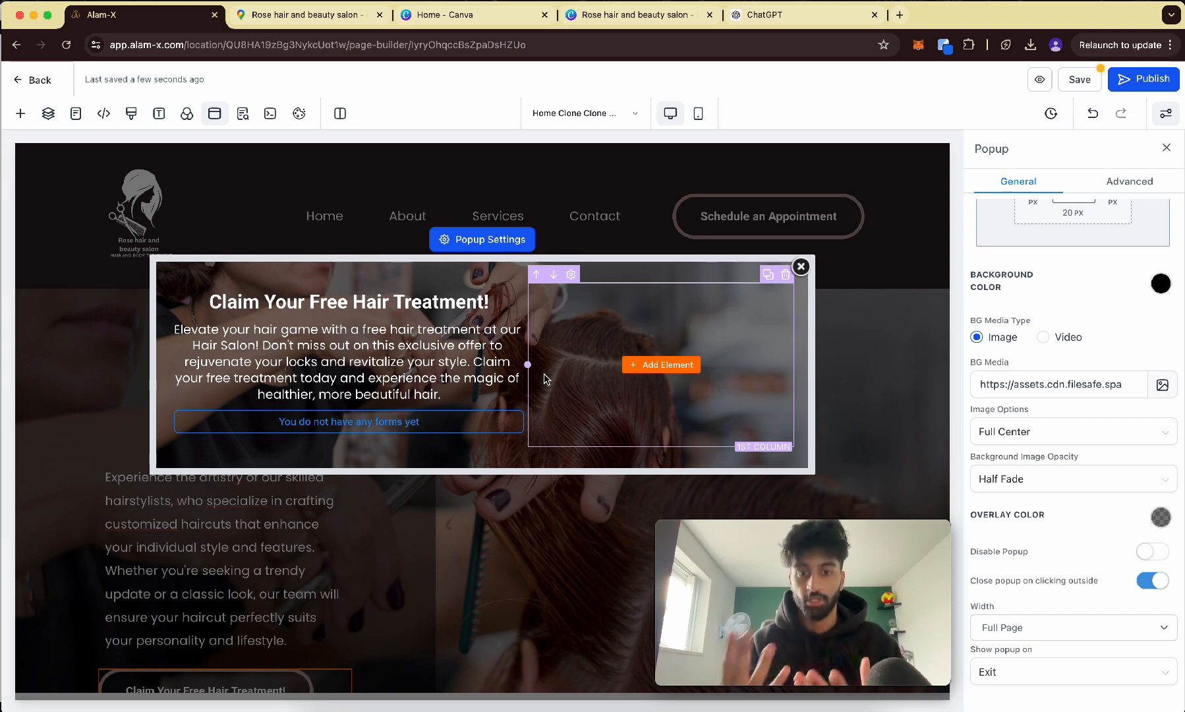
pyautogui.click(272, 300)
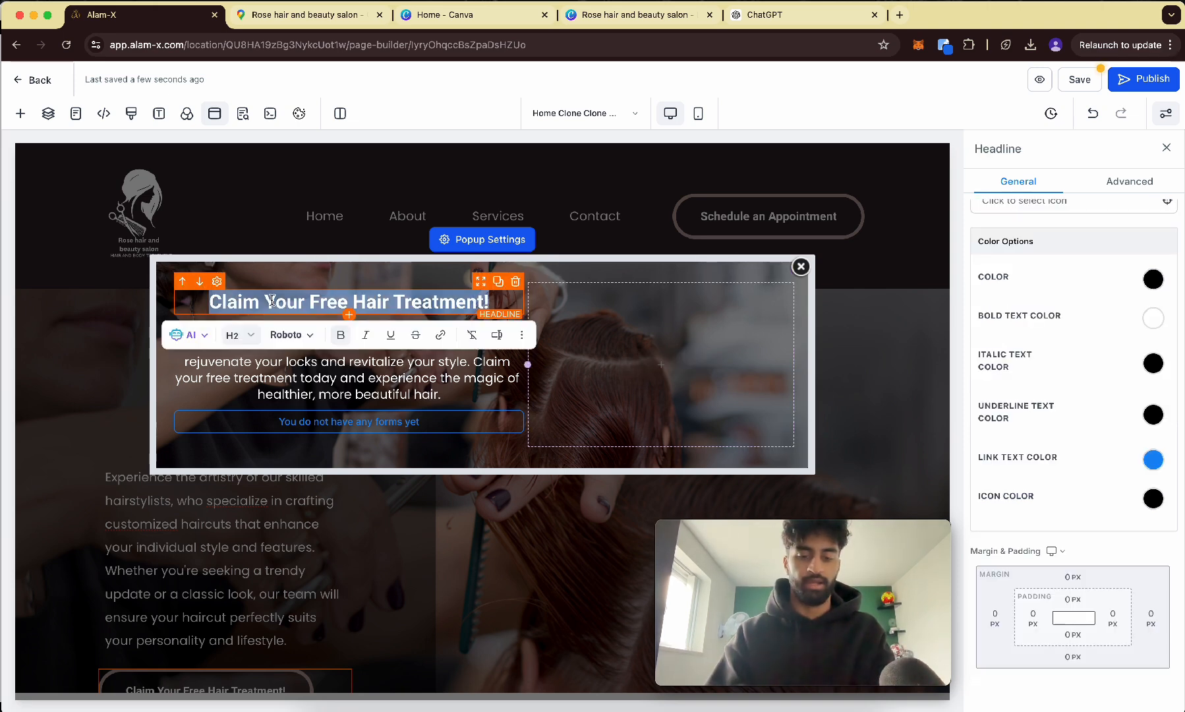
pyautogui.write('NBI')
pyautogui.press('BackSpace')
pyautogui.press('BackSpace')
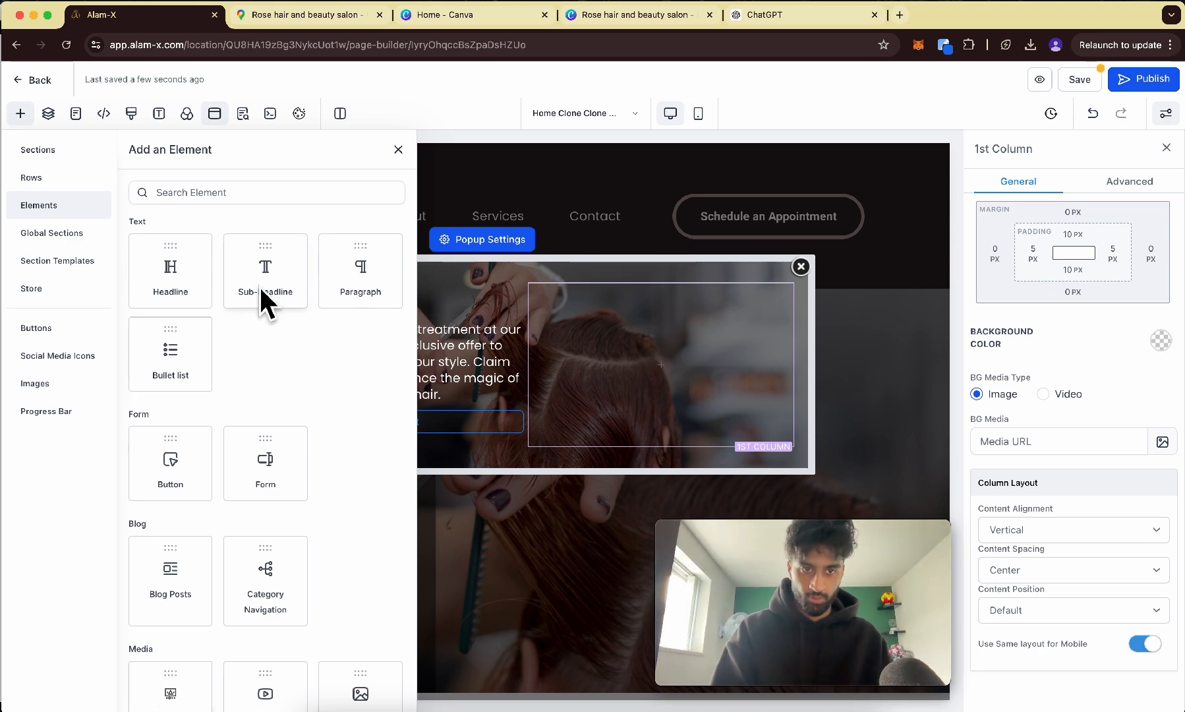
# - Browse the elements that can be added to the popup's empty column, and close the popup
pyautogui.scroll(-10, 379, 181)
pyautogui.click(398, 150)
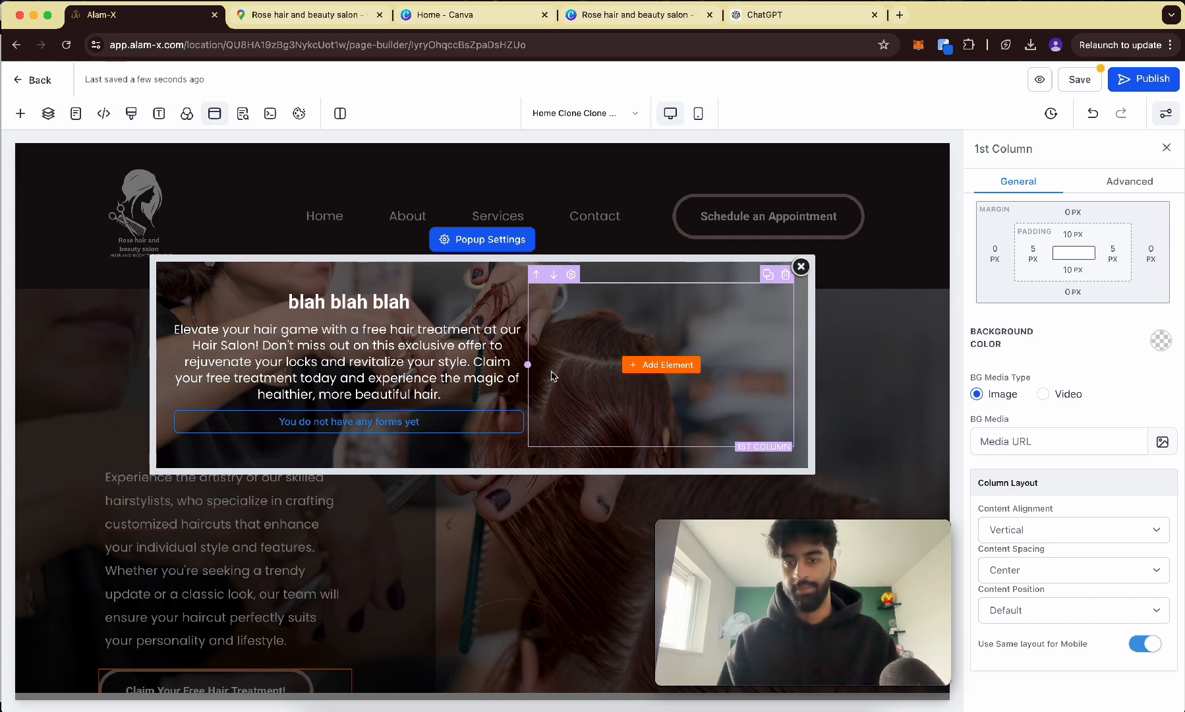
pyautogui.click(800, 266)
# - Look over the About Us section's headings and description text
pyautogui.scroll(-10, 481, 540)
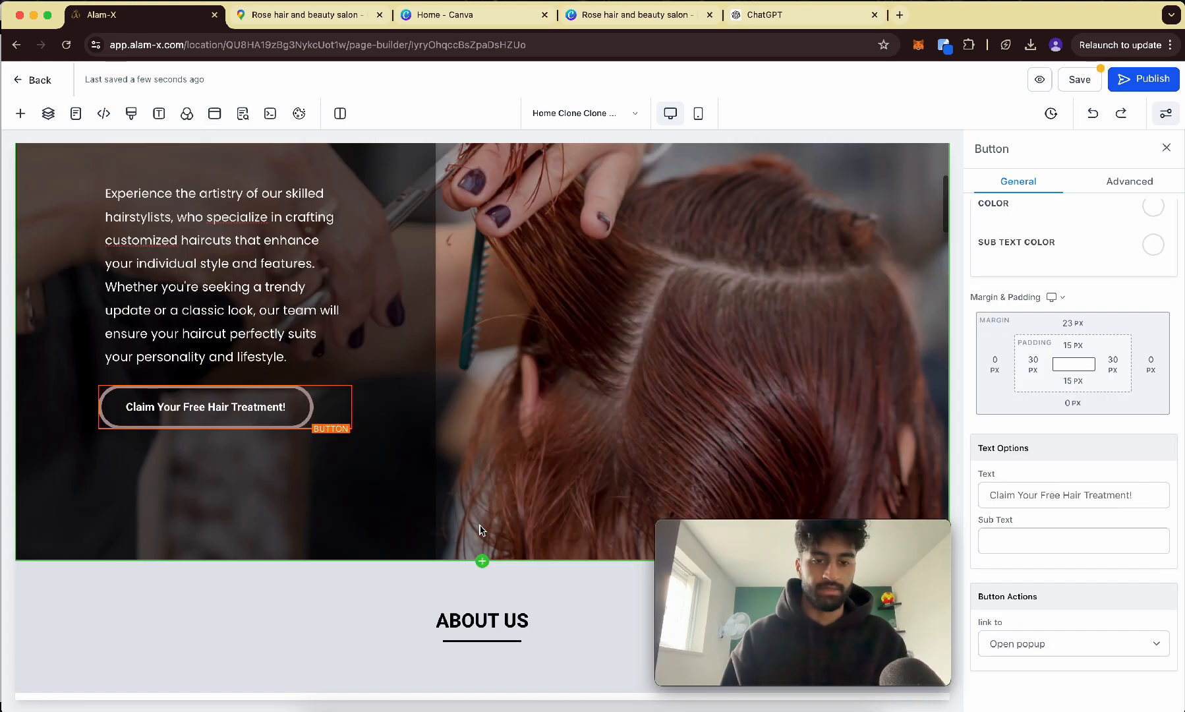
pyautogui.click(440, 315)
pyautogui.click(482, 282)
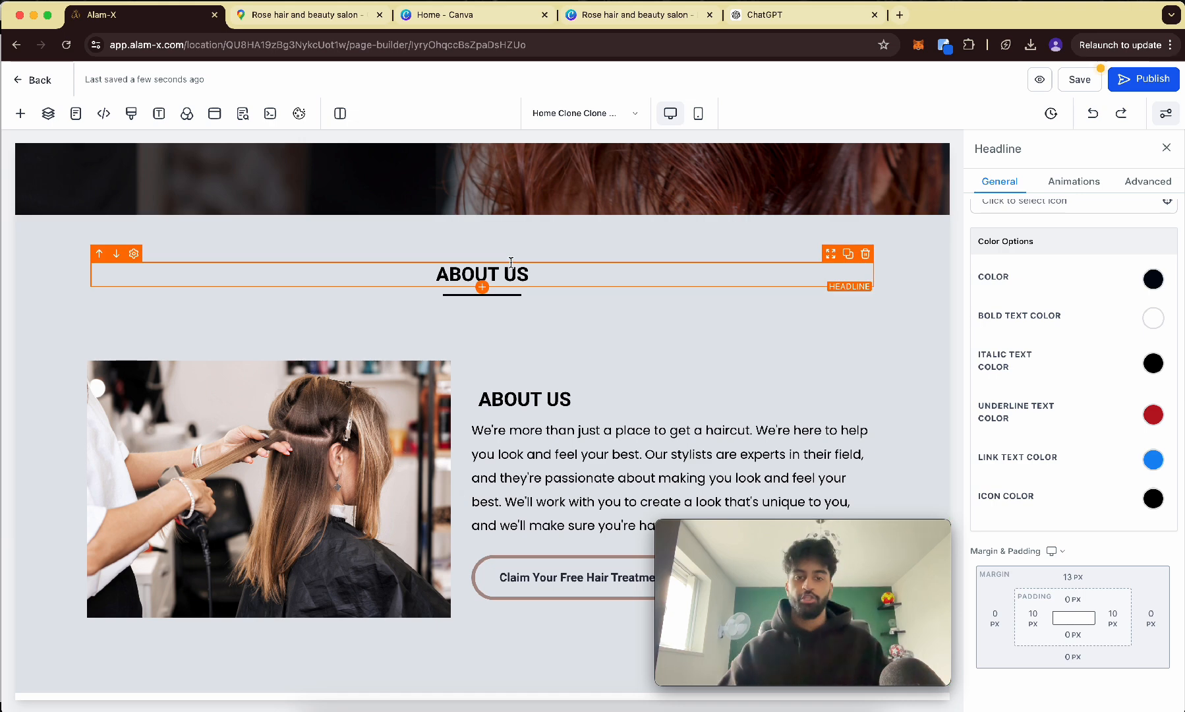
pyautogui.scroll(-2, 511, 262)
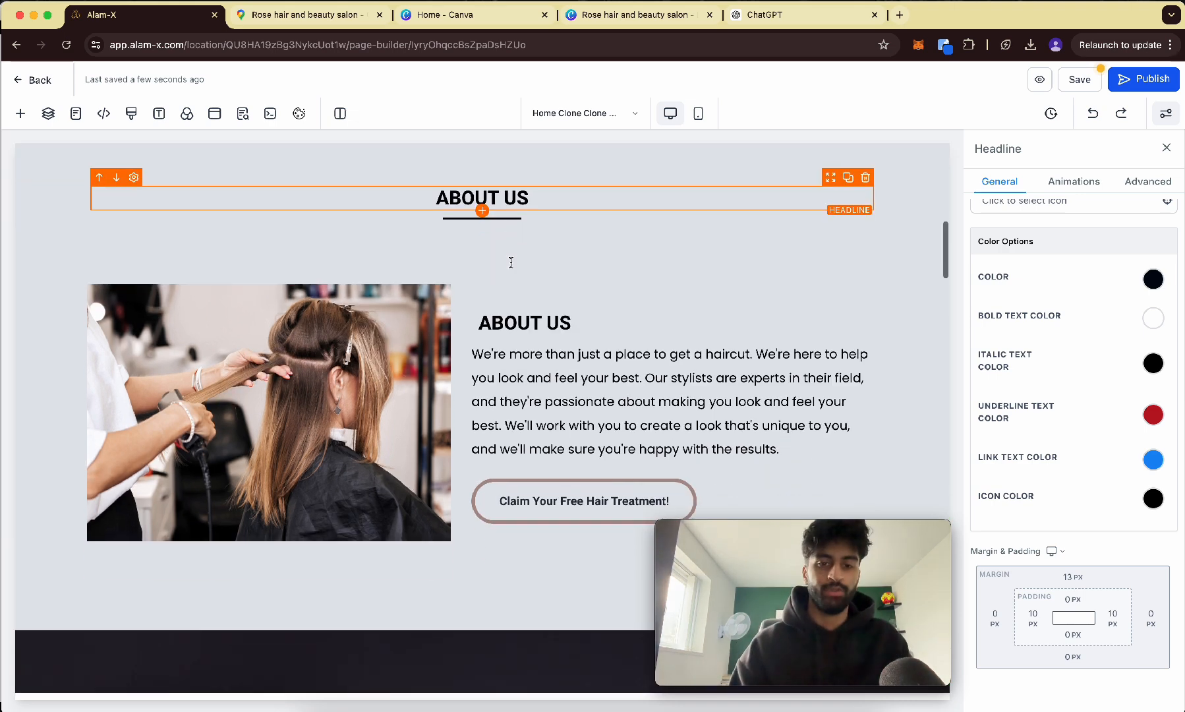
pyautogui.tripleClick(608, 380)
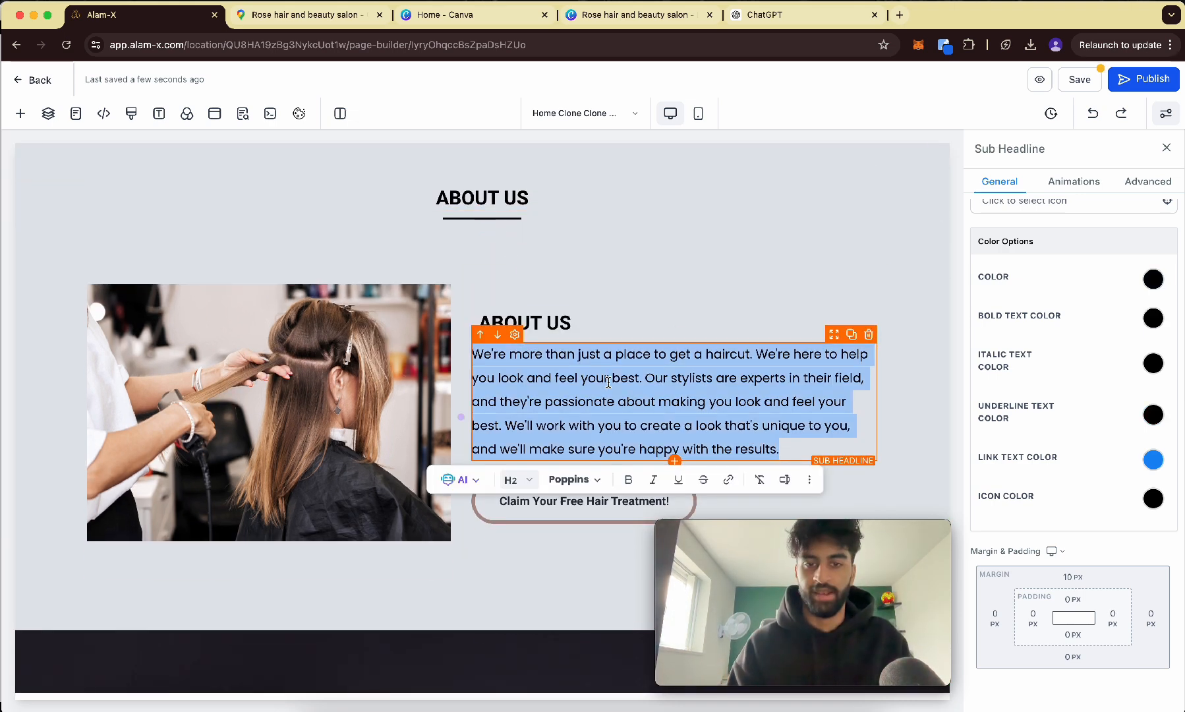
pyautogui.click(597, 325)
pyautogui.scroll(-2, 574, 422)
# - Set the link type of the About Us section's "Claim Your Free Hair Treatment!" button to Website URL
pyautogui.click(569, 442)
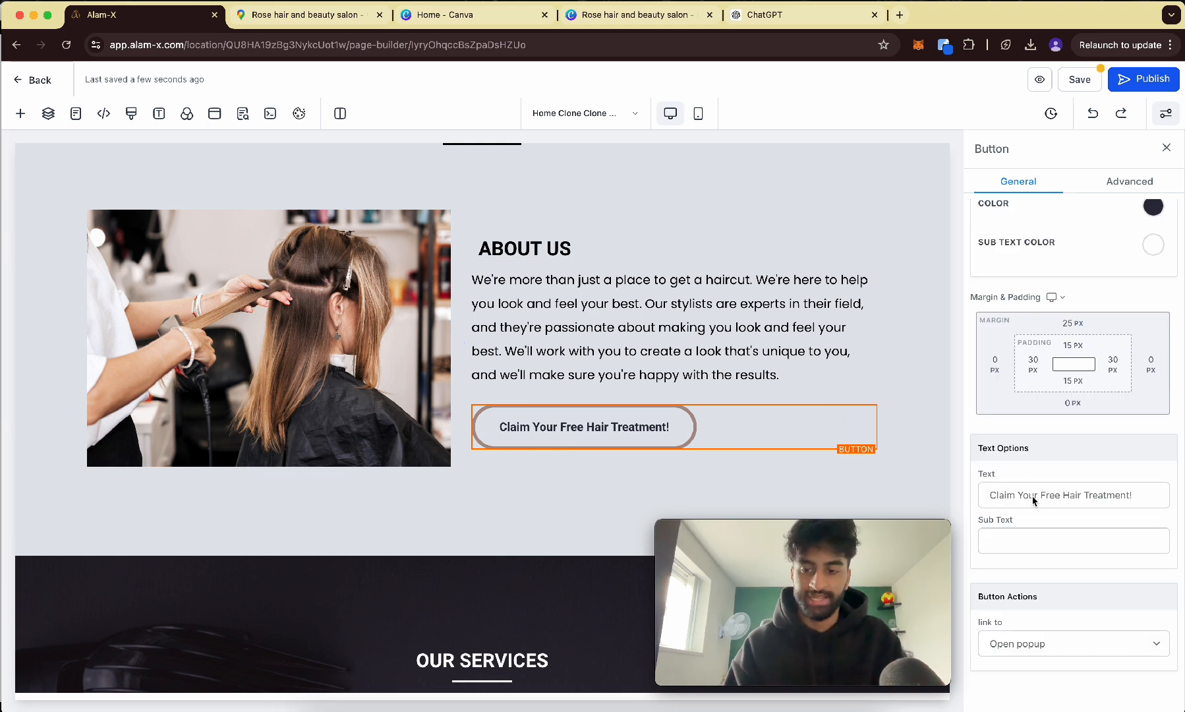
pyautogui.click(1032, 649)
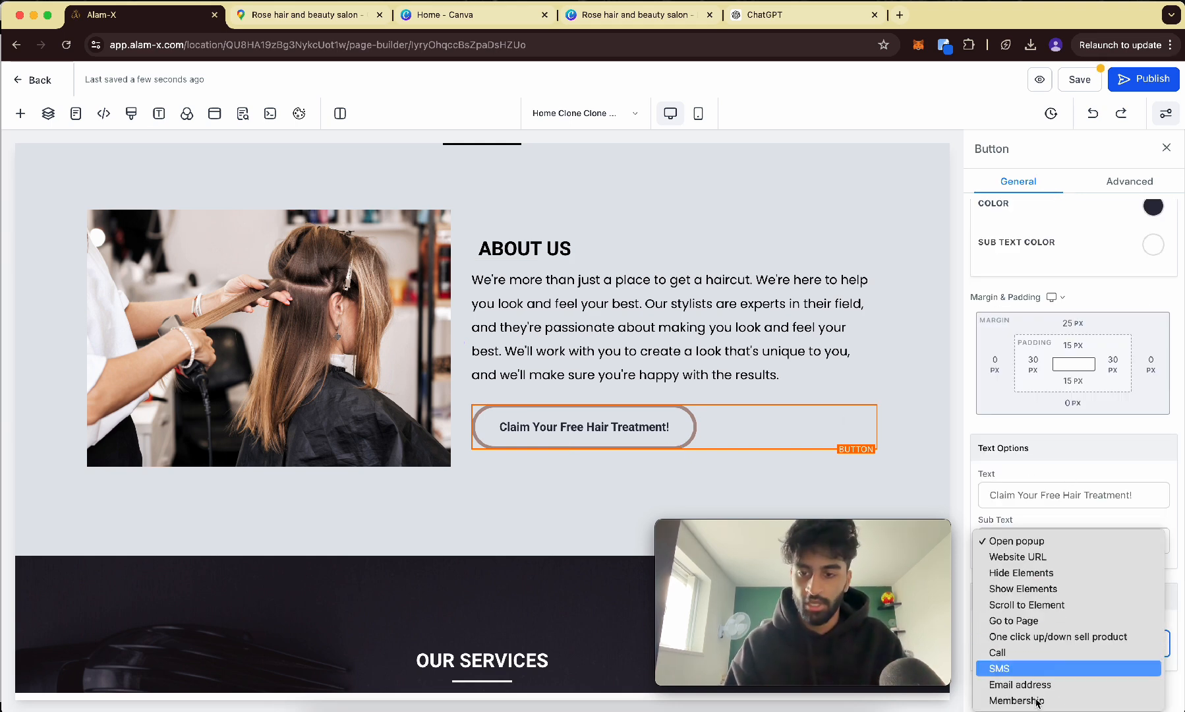
pyautogui.click(1031, 557)
pyautogui.scroll(-2, 1030, 626)
pyautogui.click(1013, 620)
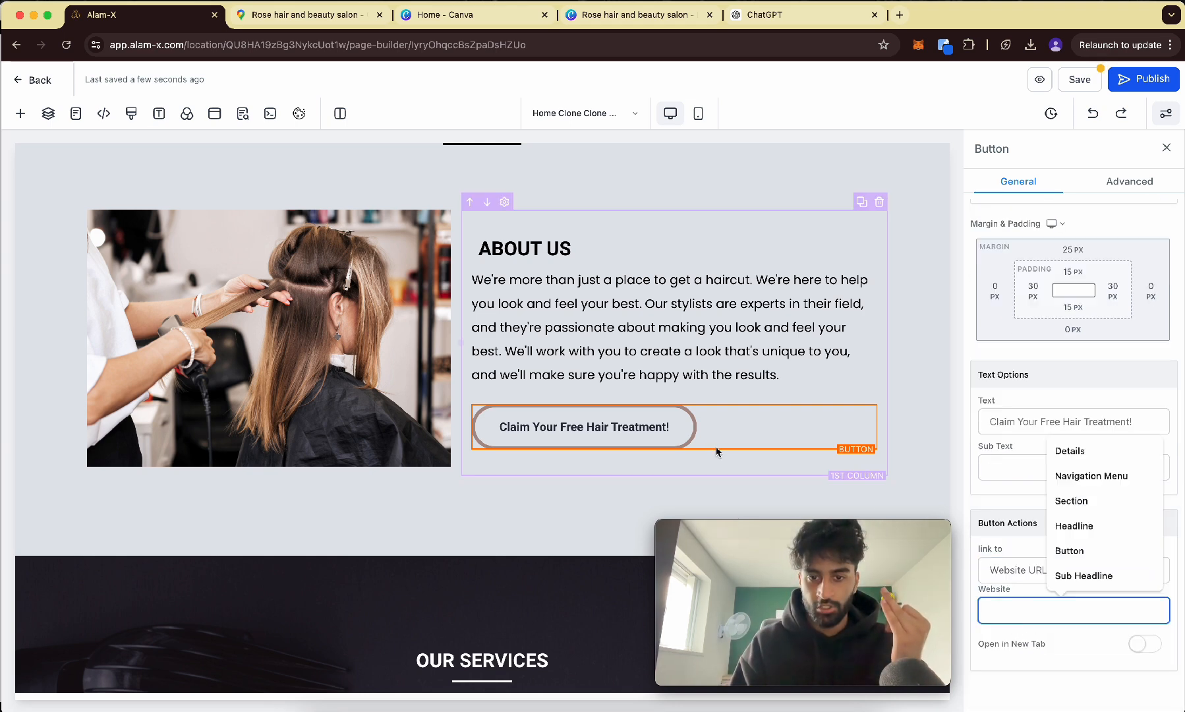
pyautogui.click(588, 426)
pyautogui.click(1032, 618)
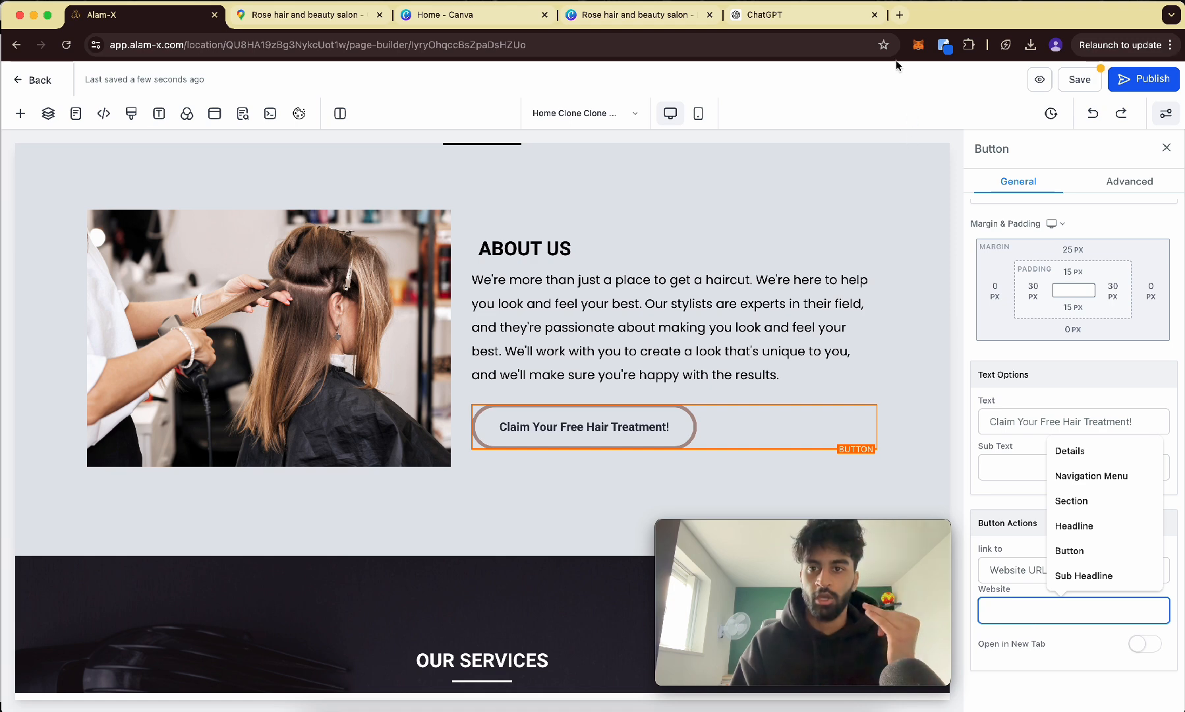
# - Open the alam-x.com website in a new tab and copy its address
pyautogui.click(899, 15)
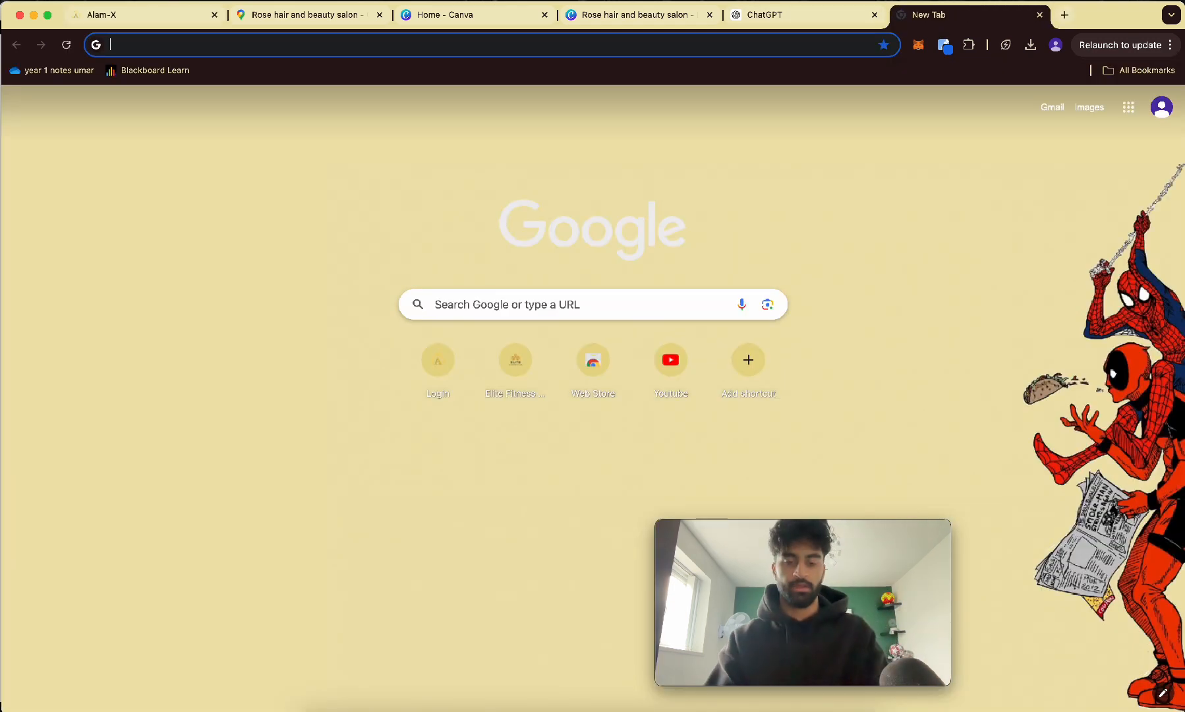
pyautogui.write('AL')
pyautogui.press('Return')
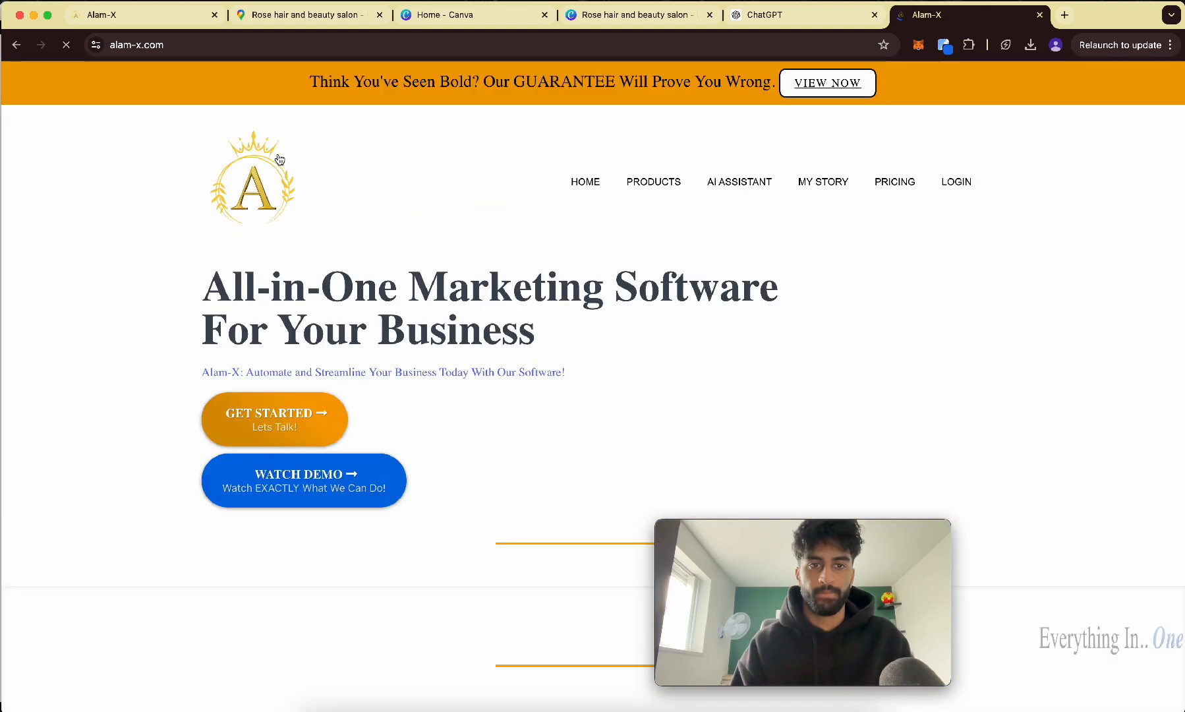
pyautogui.click(192, 39)
pyautogui.tripleClick(193, 39)
pyautogui.press('super+c')
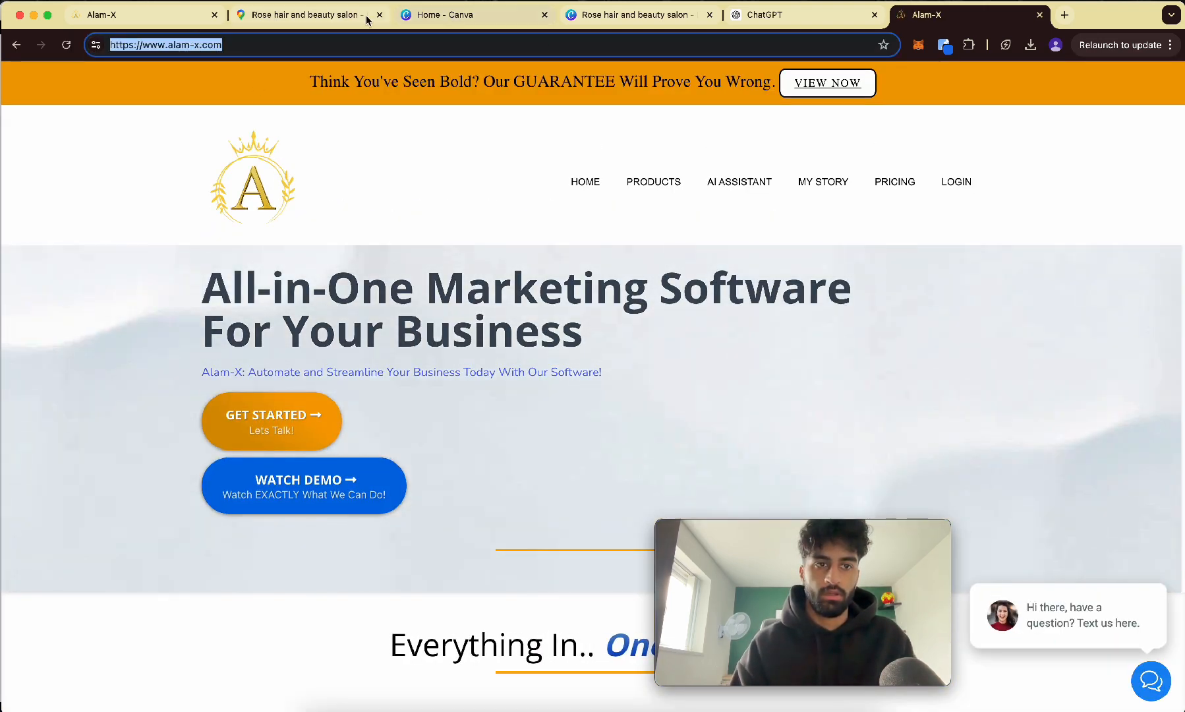
pyautogui.click(112, 14)
pyautogui.press('super+v')
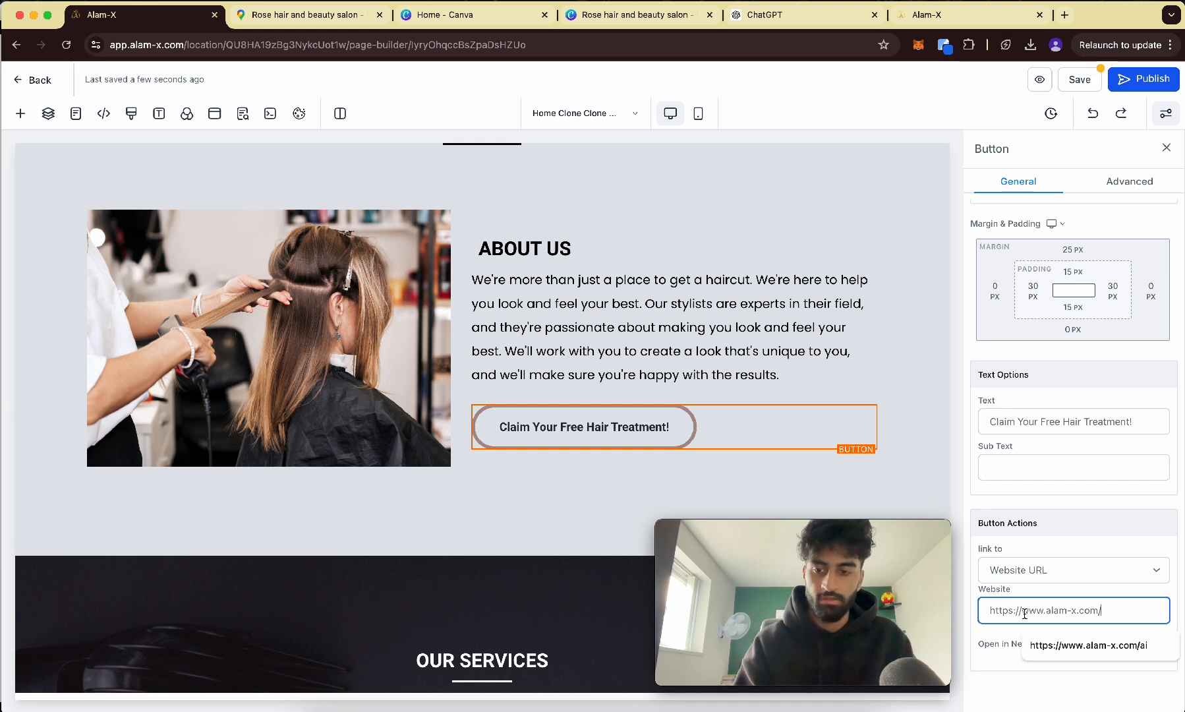
pyautogui.click(1005, 638)
pyautogui.click(1081, 78)
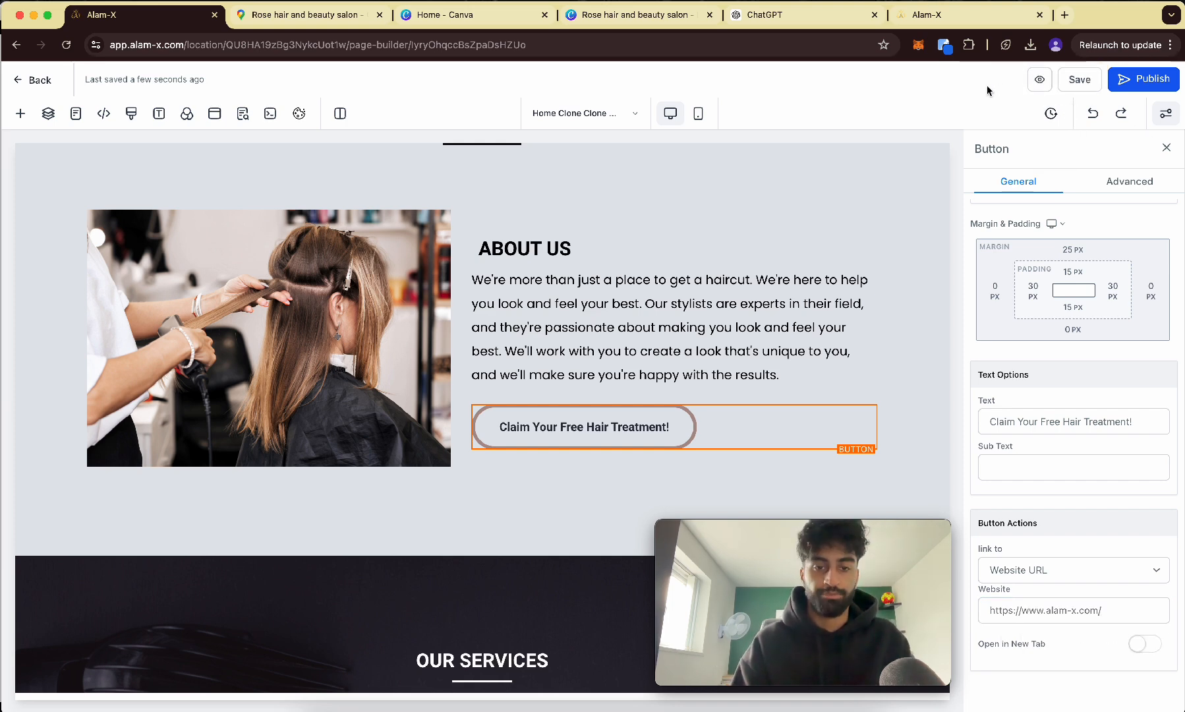
# - Preview the page, look over its sections, and test the hero button's popup, closing it again
pyautogui.click(1040, 80)
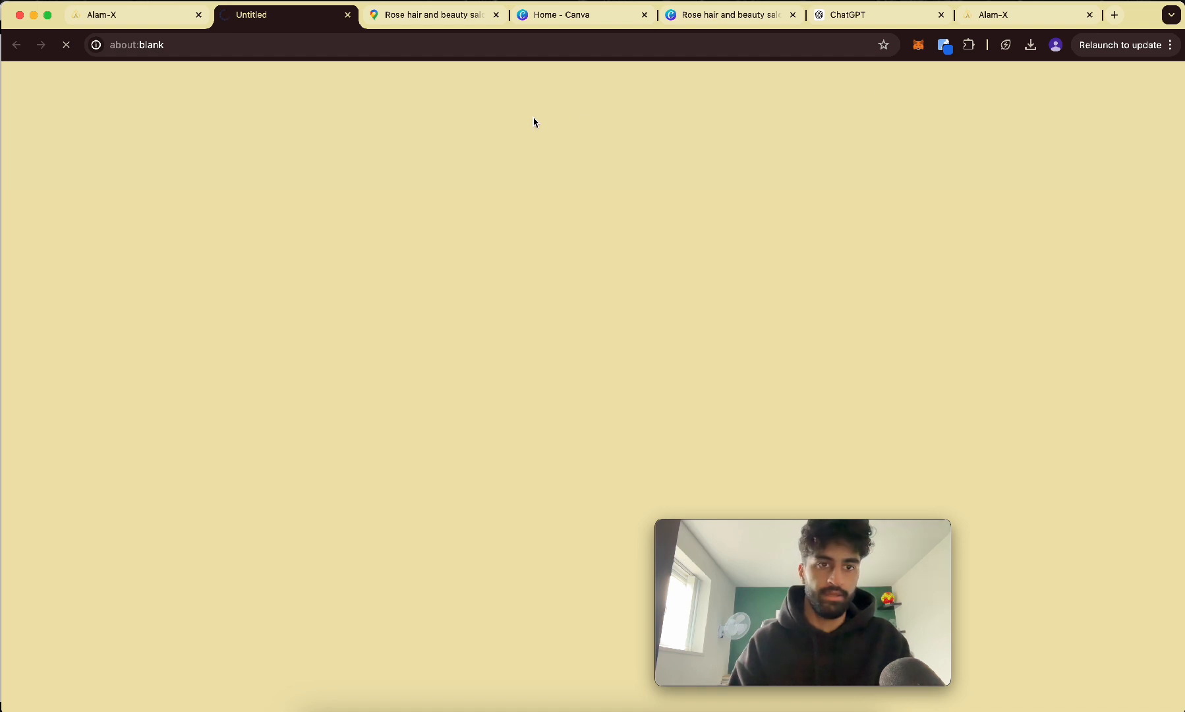
pyautogui.scroll(-2, 670, 376)
pyautogui.scroll(-8, 671, 376)
pyautogui.scroll(6, 670, 375)
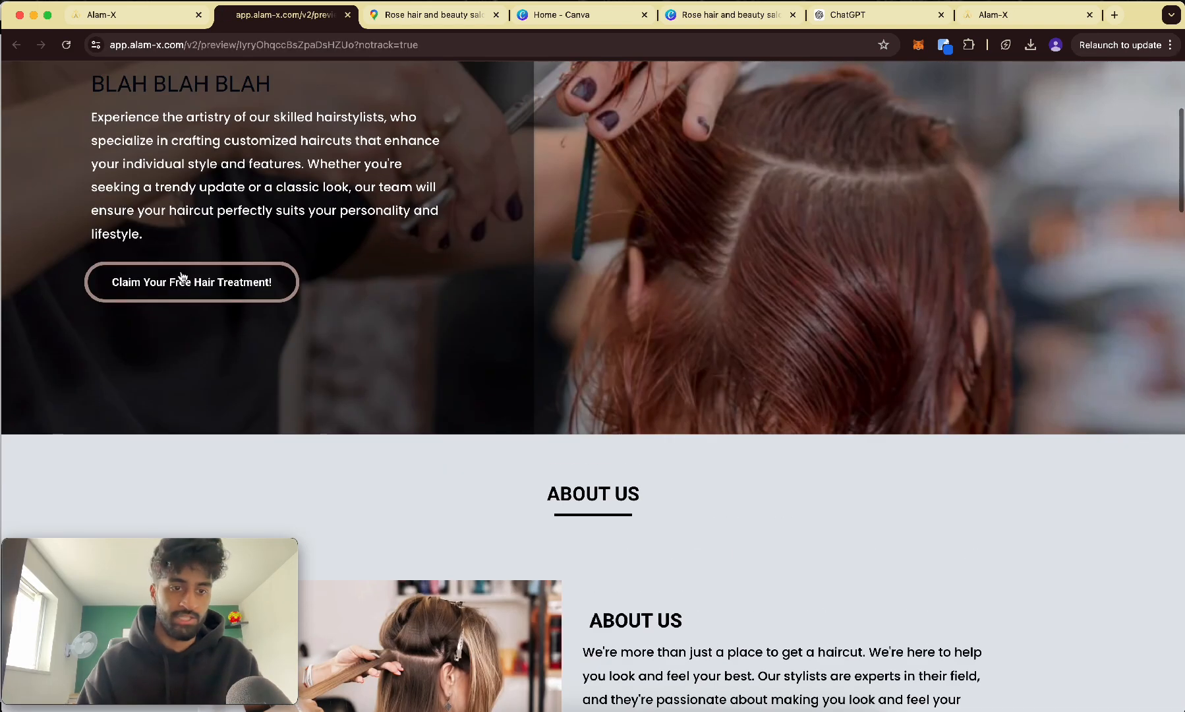
pyautogui.scroll(6, 344, 328)
pyautogui.scroll(-2, 441, 371)
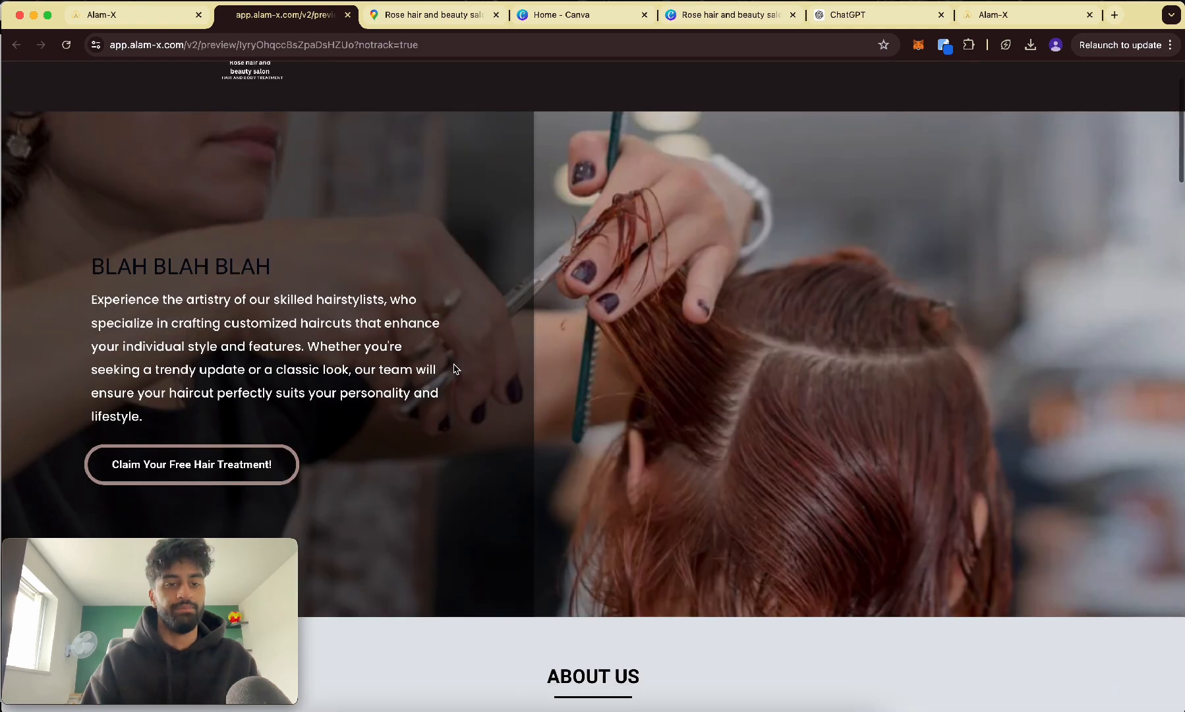
pyautogui.click(233, 460)
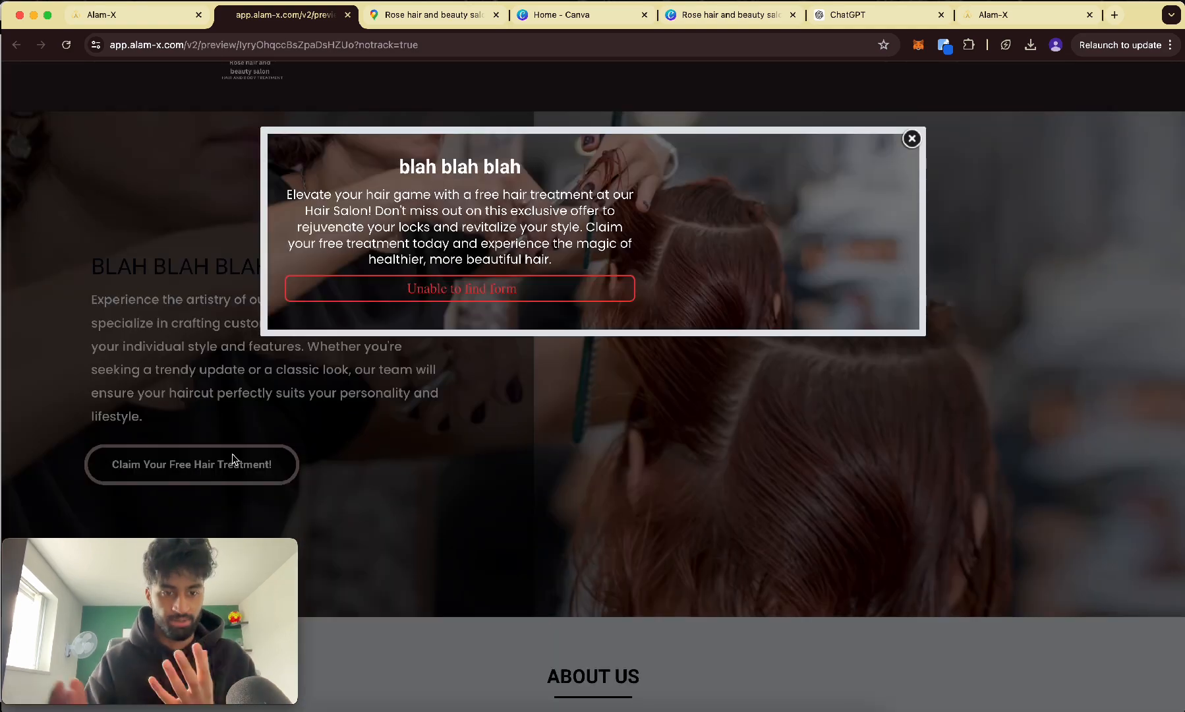
pyautogui.click(911, 140)
# - Test the About Us button's link in the preview and return to the previewed page
pyautogui.scroll(-8, 761, 355)
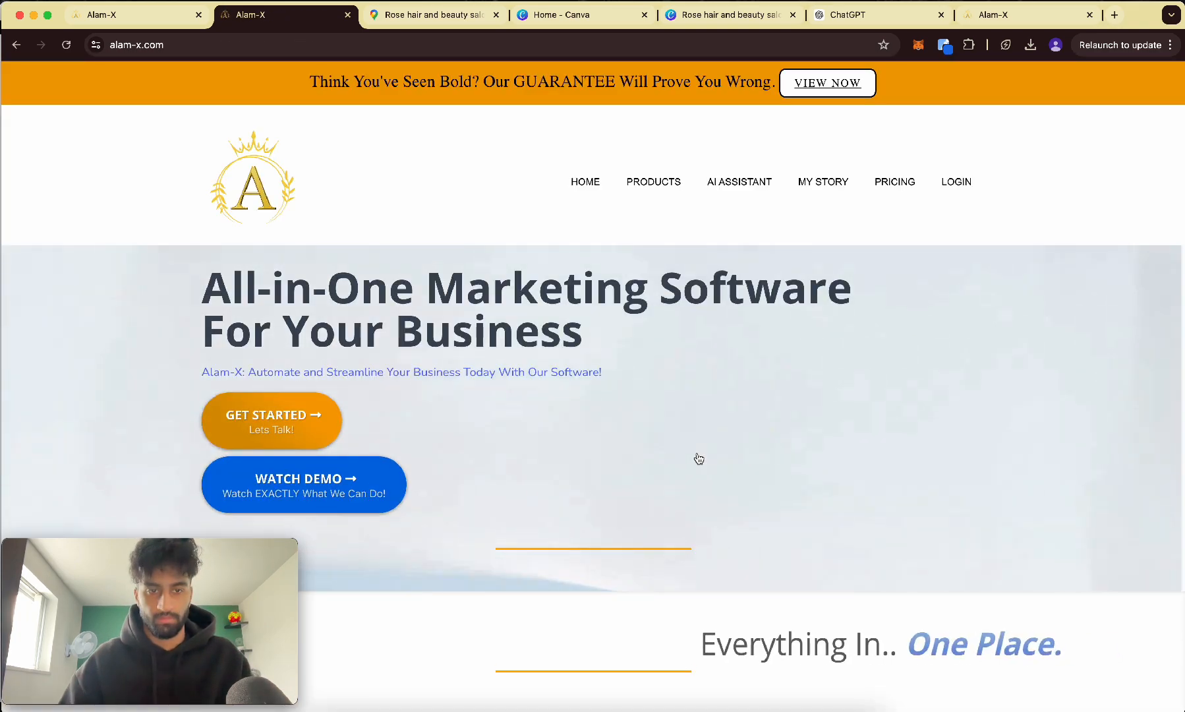
pyautogui.press('super+w')
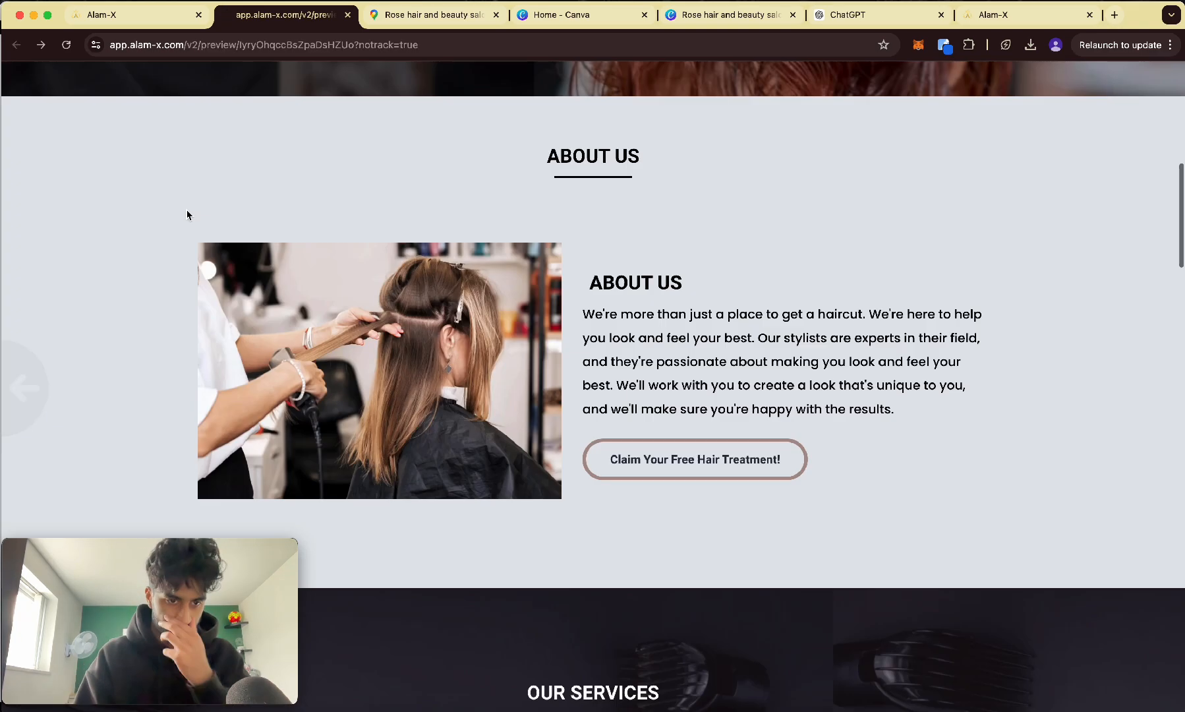
pyautogui.scroll(-1, 664, 474)
# - Try a custom width of 200 px for the About Us image, clearing the value again
pyautogui.scroll(3, 355, 357)
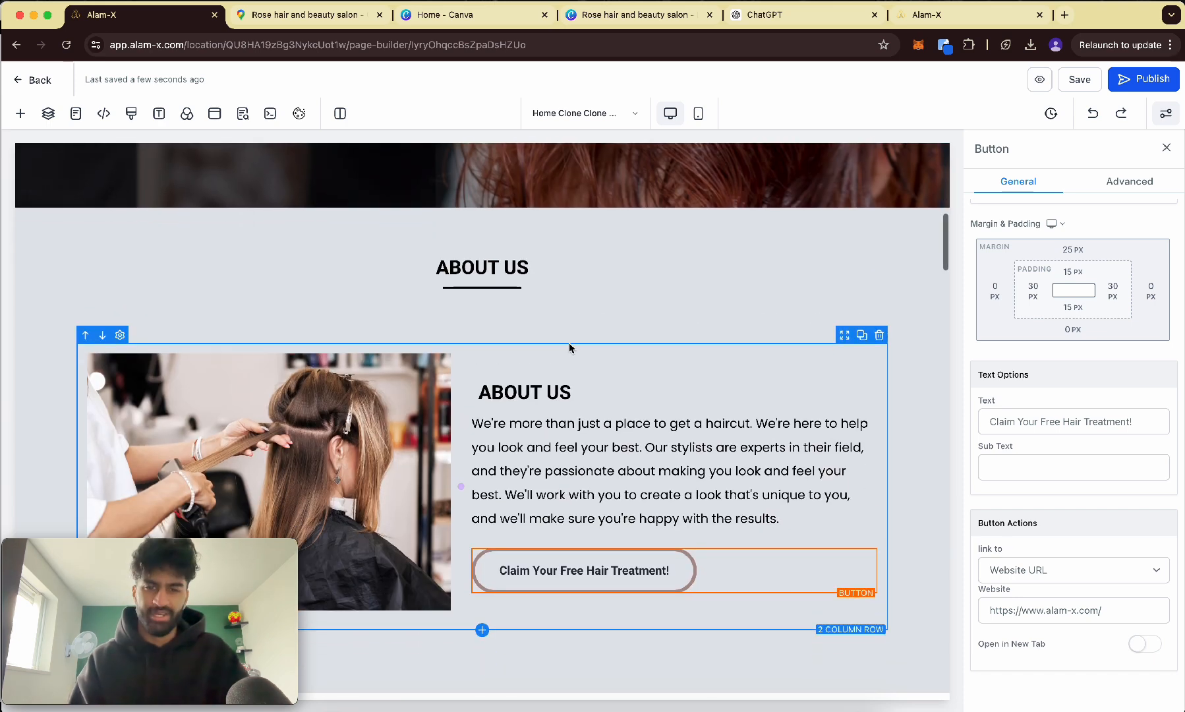
pyautogui.click(393, 402)
pyautogui.scroll(-1, 393, 402)
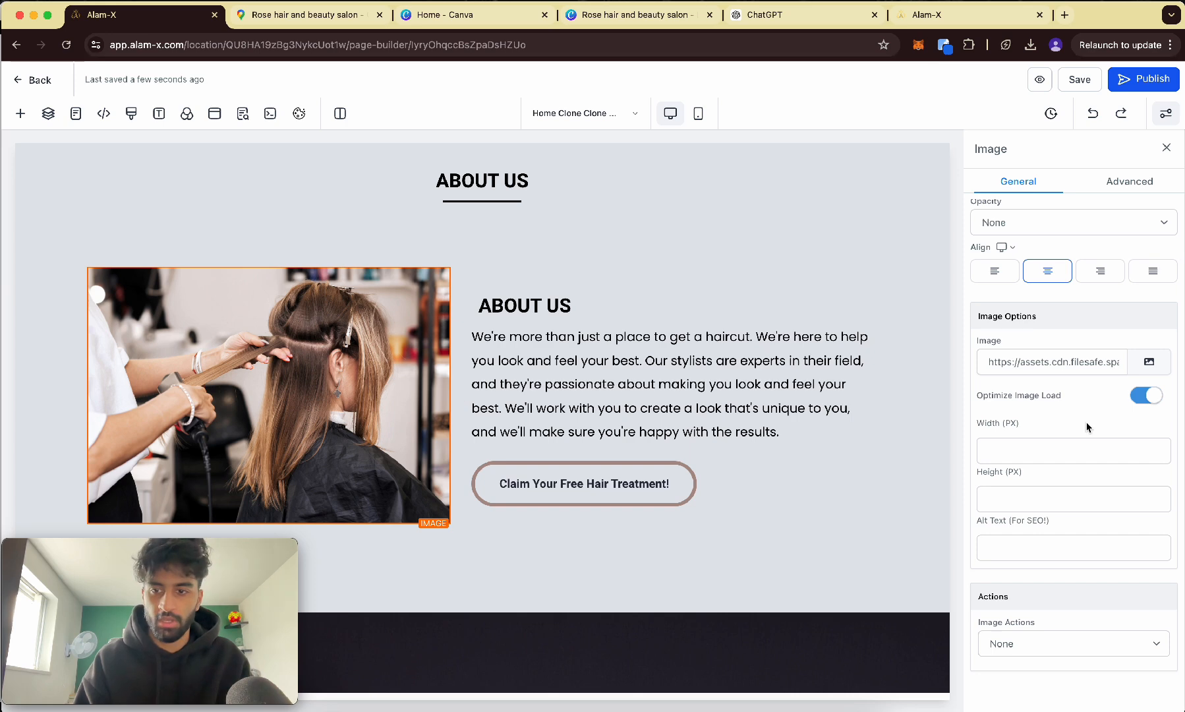
pyautogui.click(1010, 447)
pyautogui.write('200')
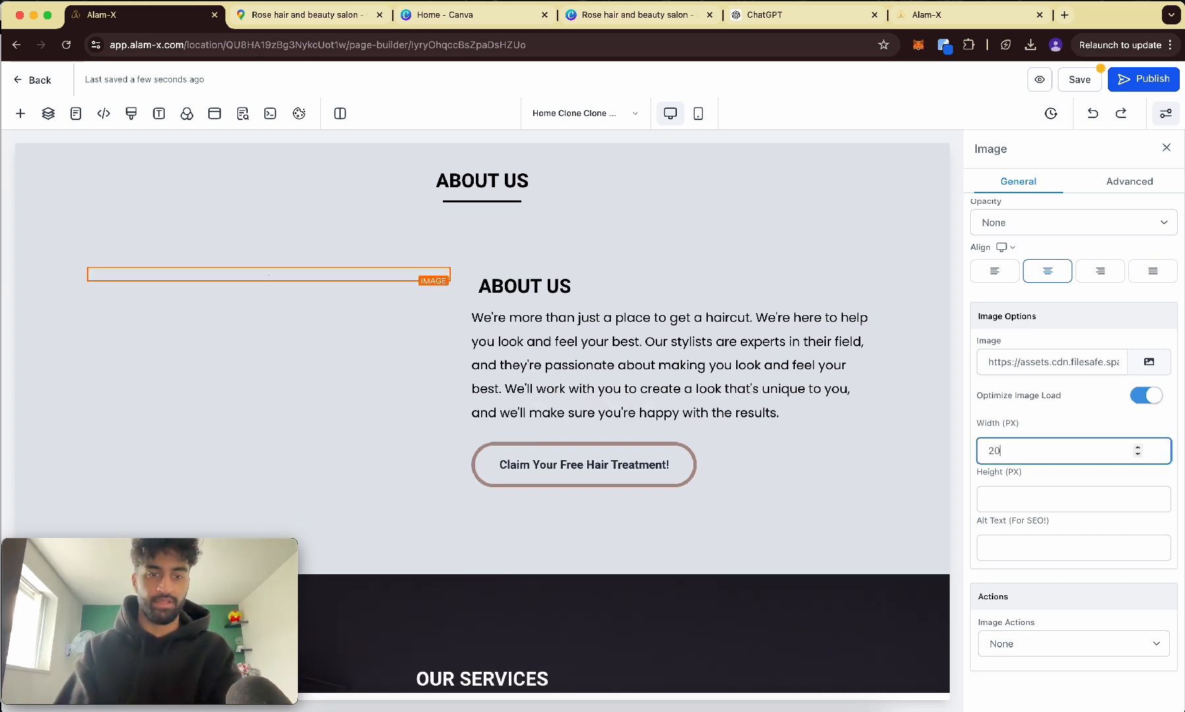
pyautogui.press('BackSpace')
pyautogui.press('BackSpace')
pyautogui.press('BackSpace')
pyautogui.write('1')
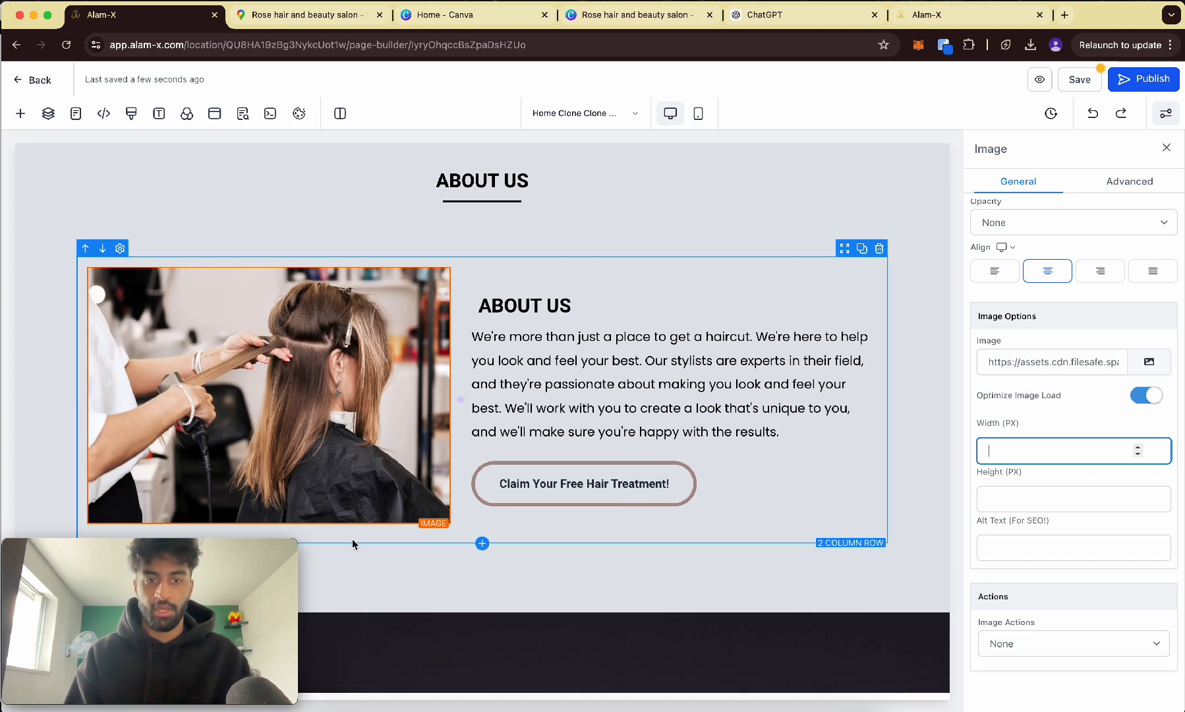
# - Try the Go to website Url action on the About Us image, setting the action back to None
pyautogui.click(1061, 644)
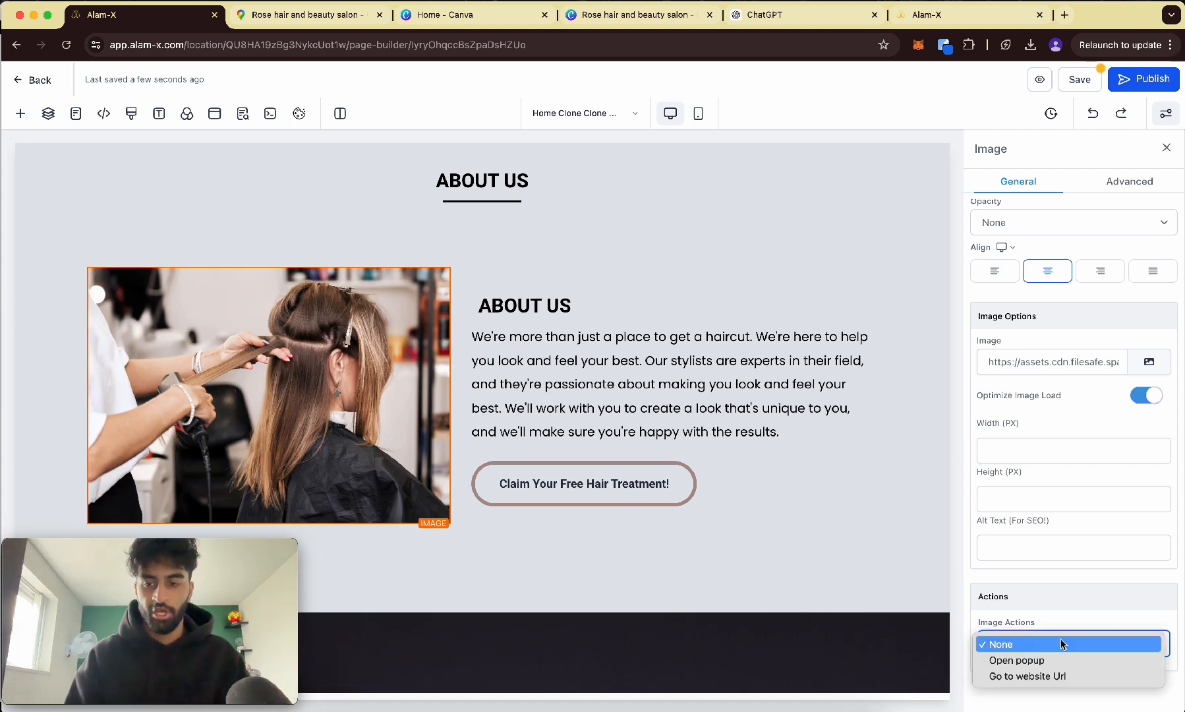
pyautogui.click(1027, 675)
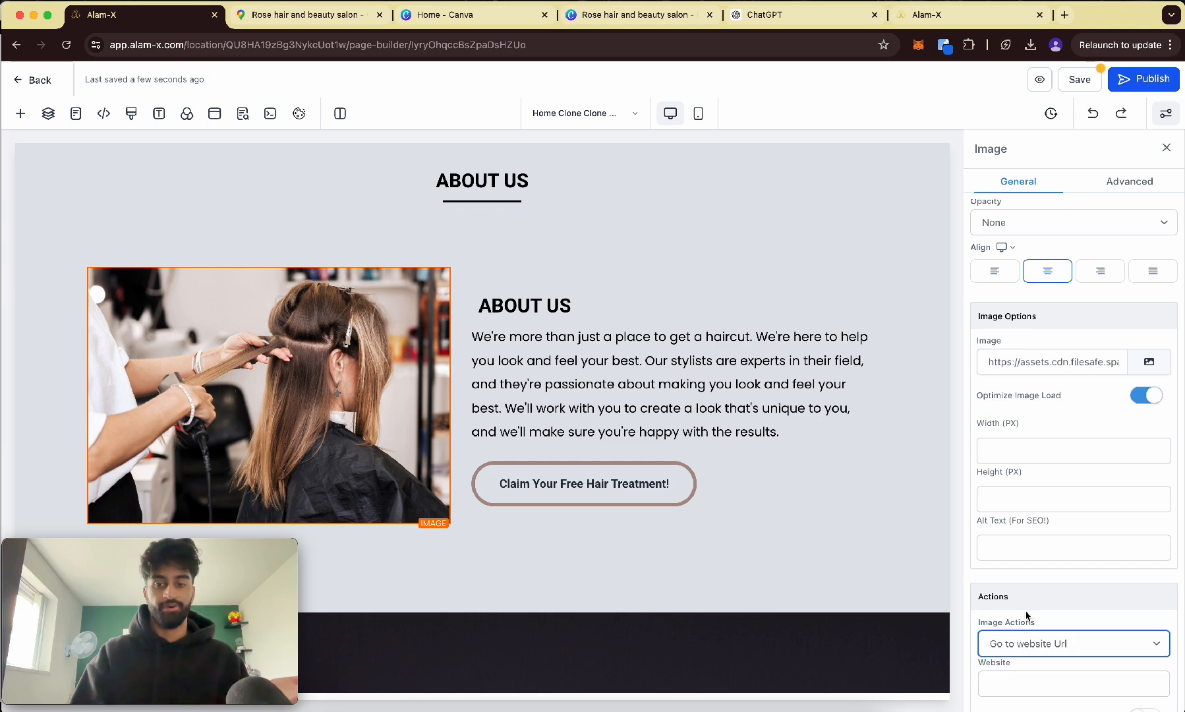
pyautogui.scroll(-2, 1026, 616)
pyautogui.click(1035, 580)
pyautogui.click(1021, 539)
# - Add an outer box shadow to the About Us image
pyautogui.click(1125, 181)
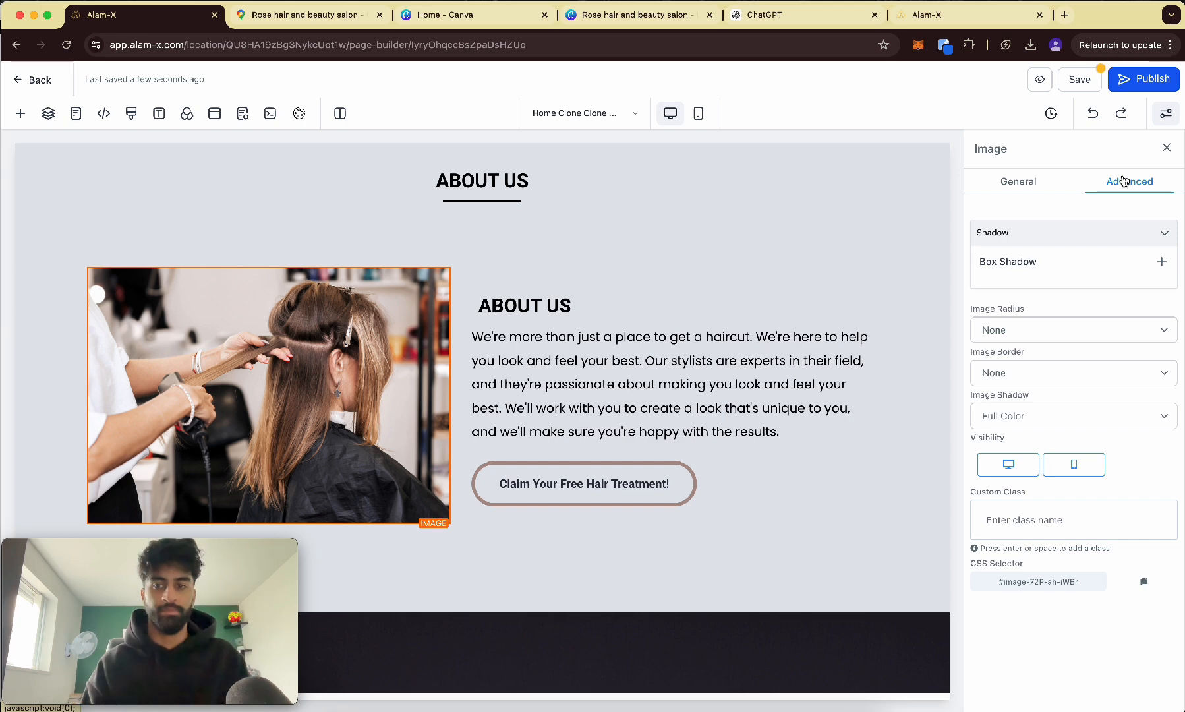
pyautogui.click(1159, 262)
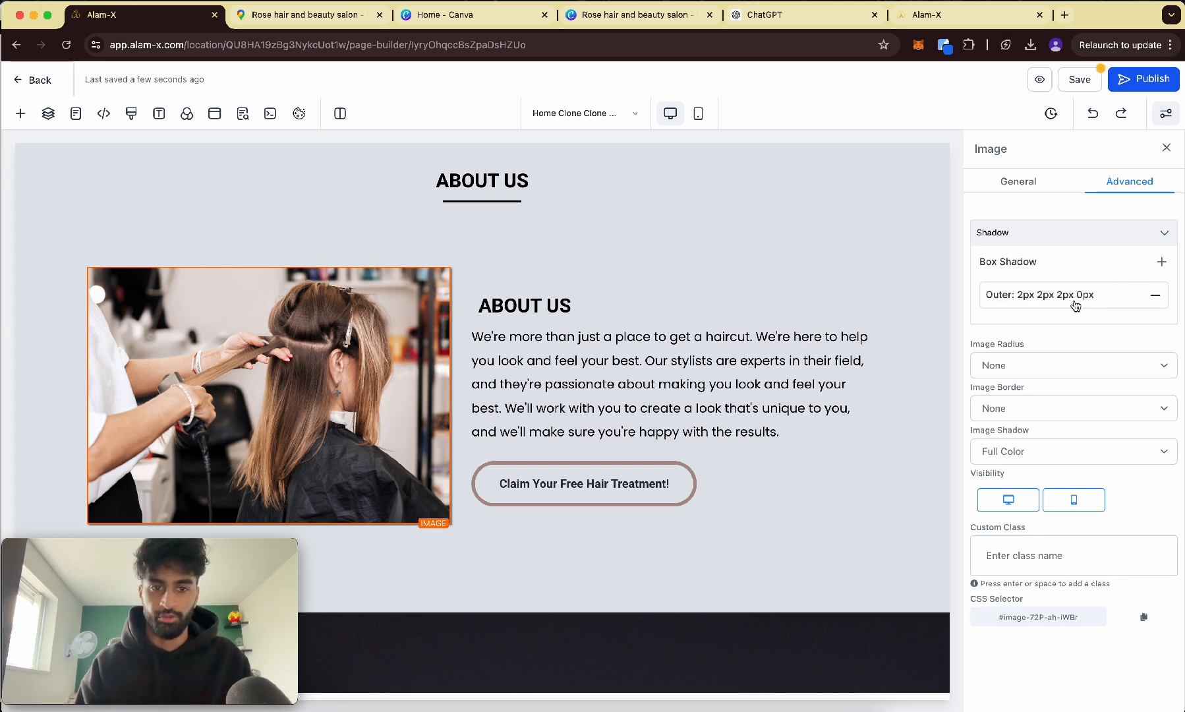
# - Apply the Fade Up entrance animation to the About Us description text and look through its other animation options
pyautogui.click(555, 377)
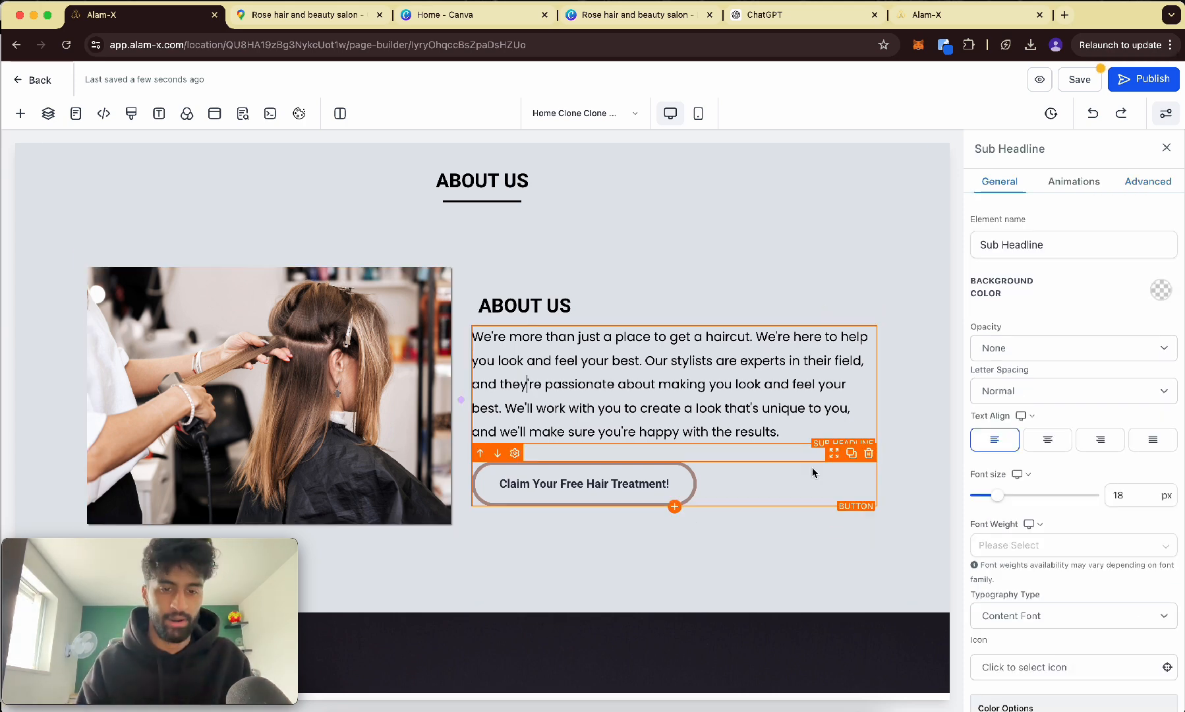
pyautogui.scroll(-1, 566, 326)
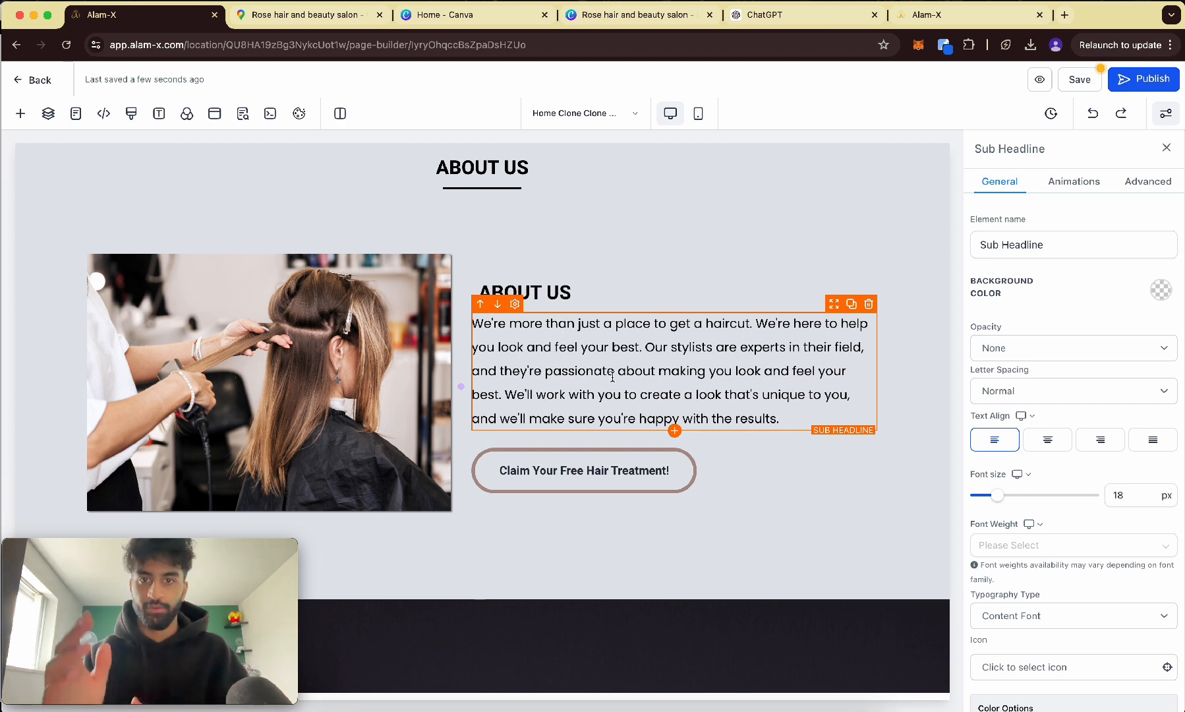
pyautogui.click(1058, 192)
pyautogui.click(1067, 275)
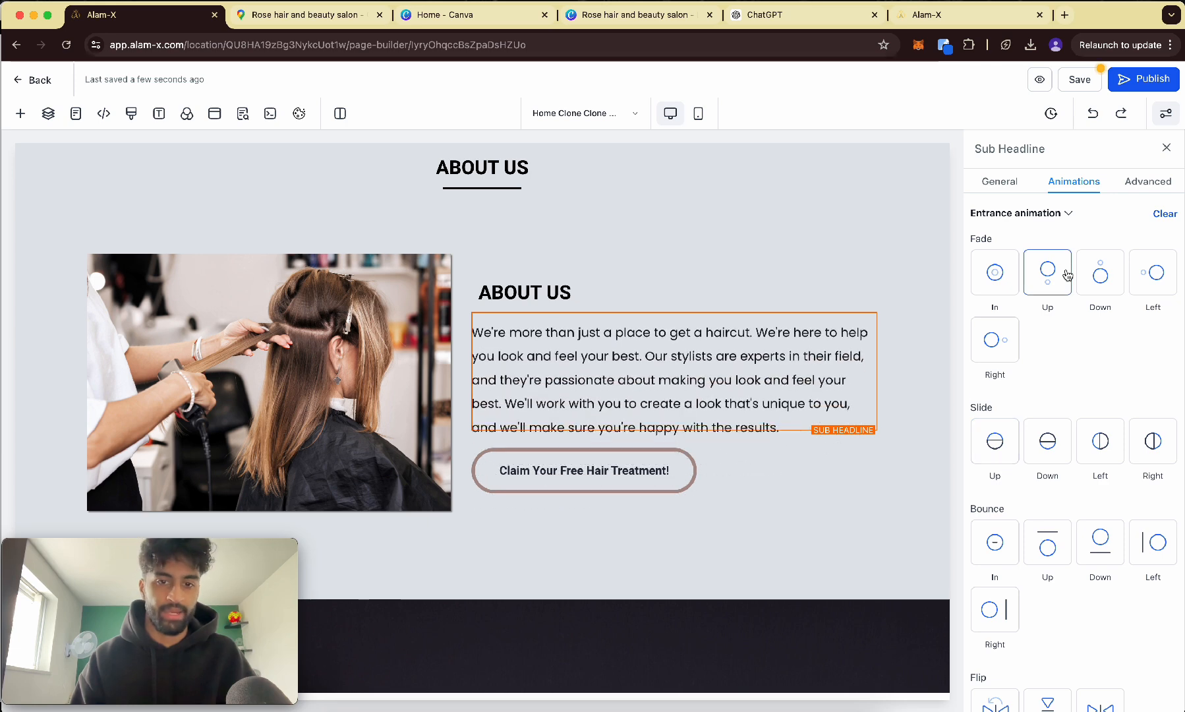
pyautogui.scroll(-10, 1076, 415)
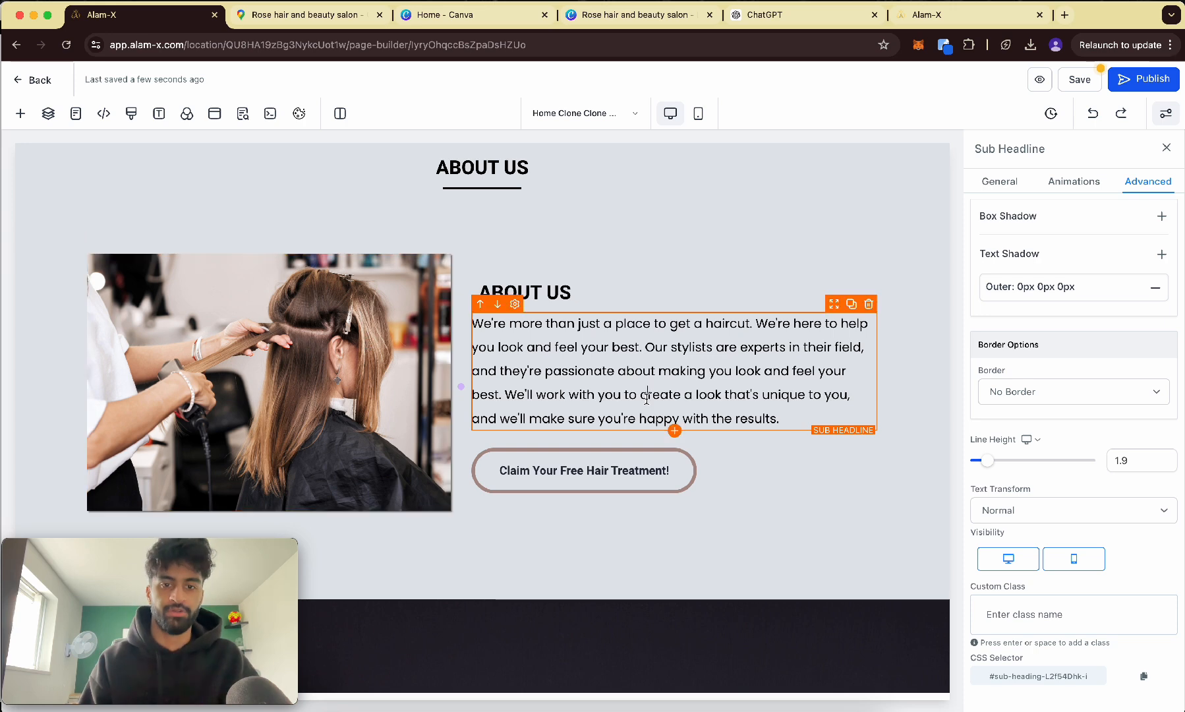
pyautogui.tripleClick(661, 369)
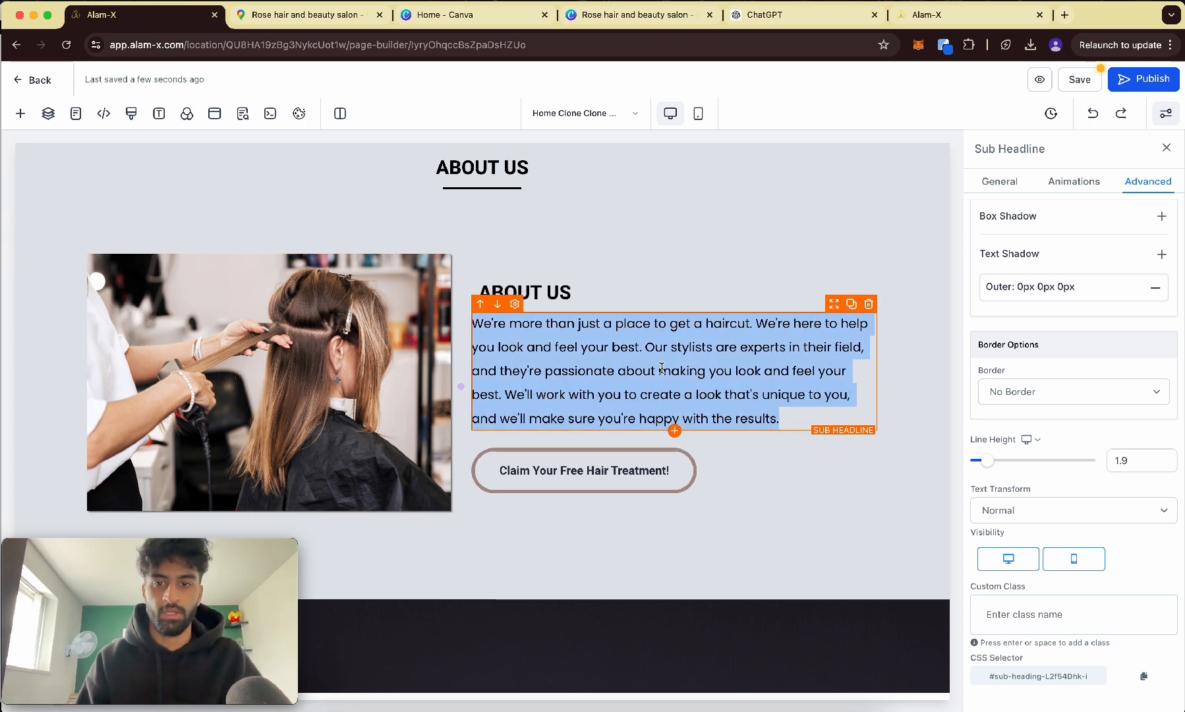
pyautogui.click(794, 349)
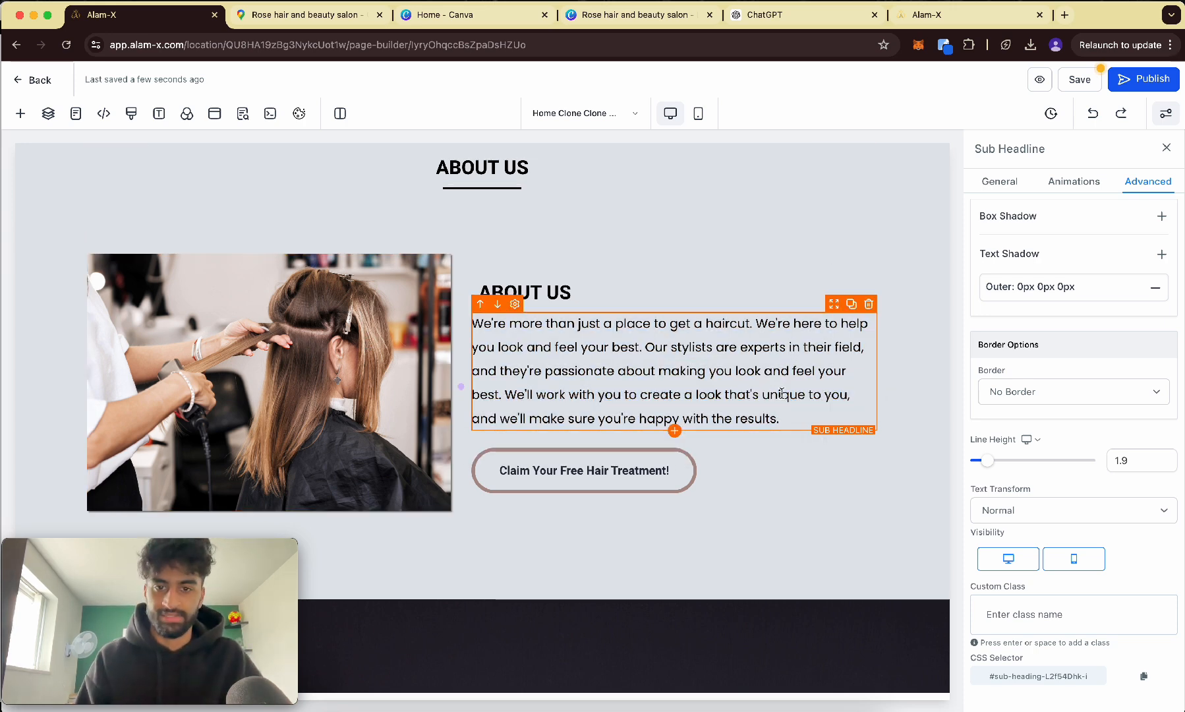
pyautogui.scroll(-10, 657, 458)
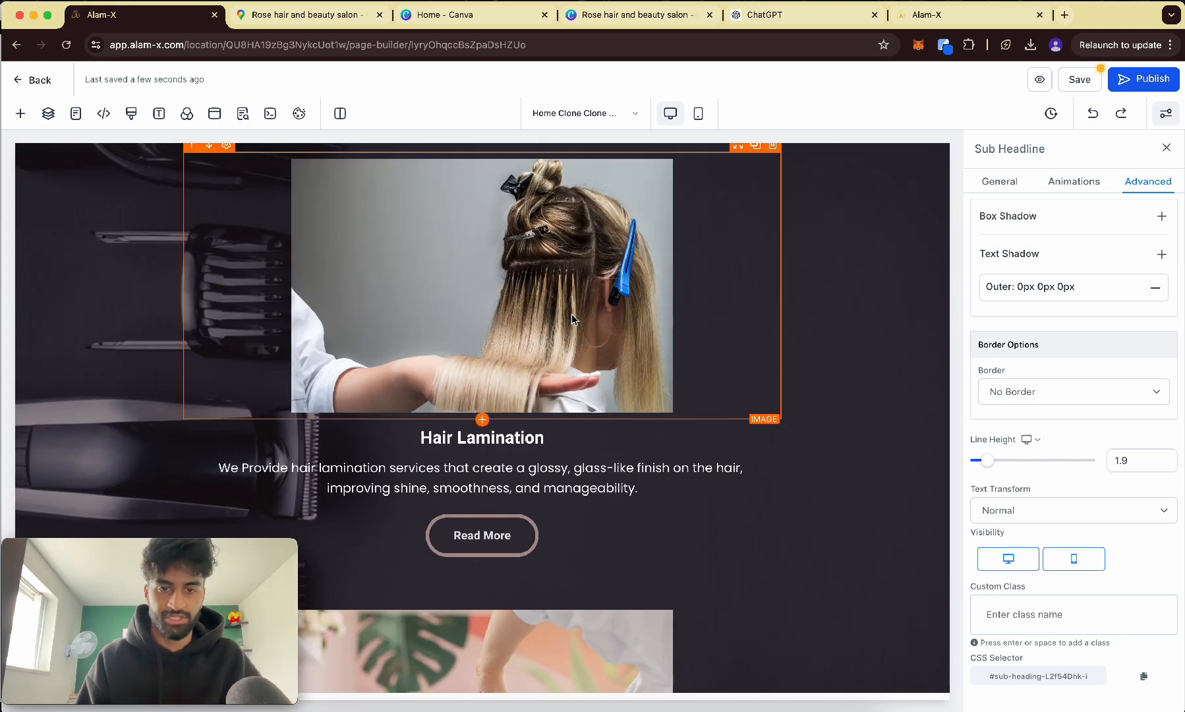
pyautogui.scroll(-10, 572, 319)
pyautogui.scroll(20, 572, 319)
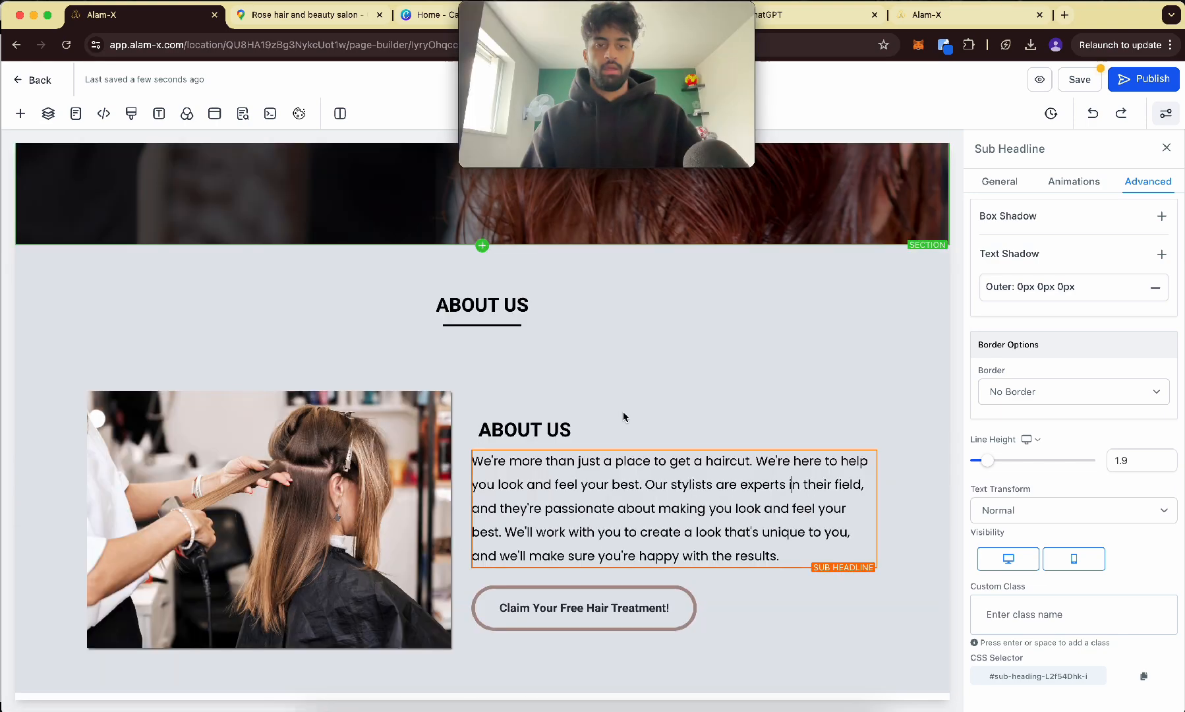
pyautogui.scroll(15, 624, 416)
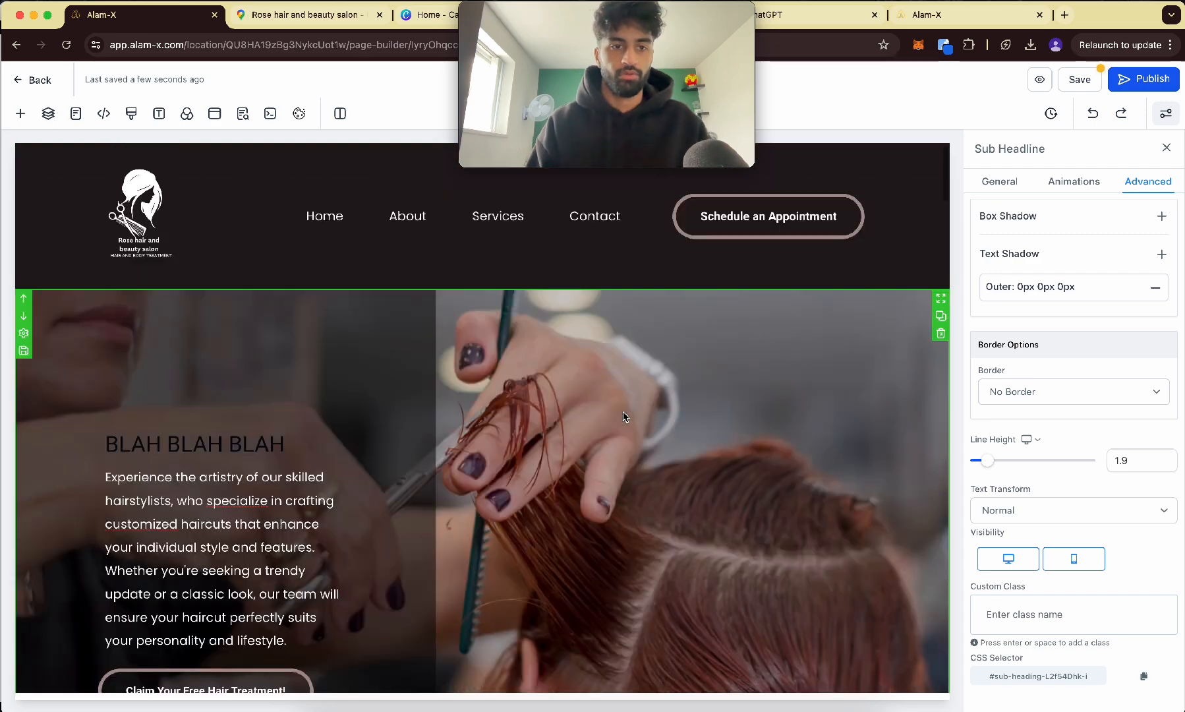
# - Add a headline element above the ABOUT US heading reading "WELCOME TO HAIR AND BEAUTY SALON"
pyautogui.click(21, 114)
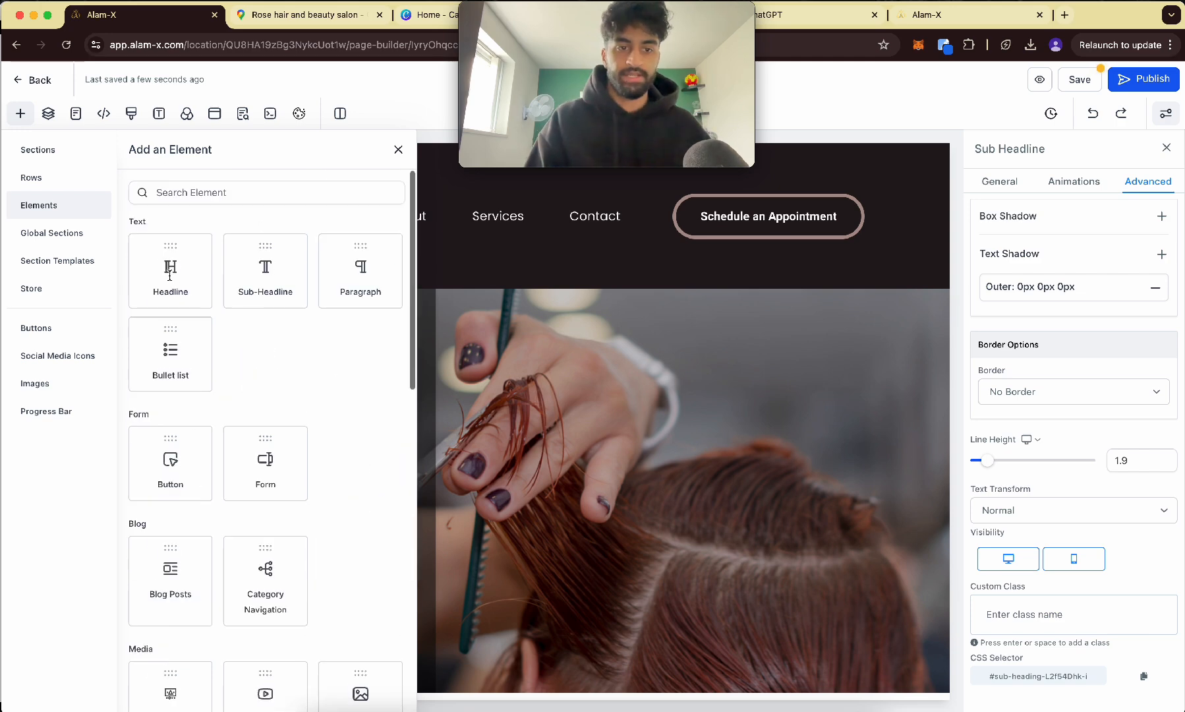
pyautogui.scroll(-5, 544, 507)
pyautogui.scroll(-5, 545, 507)
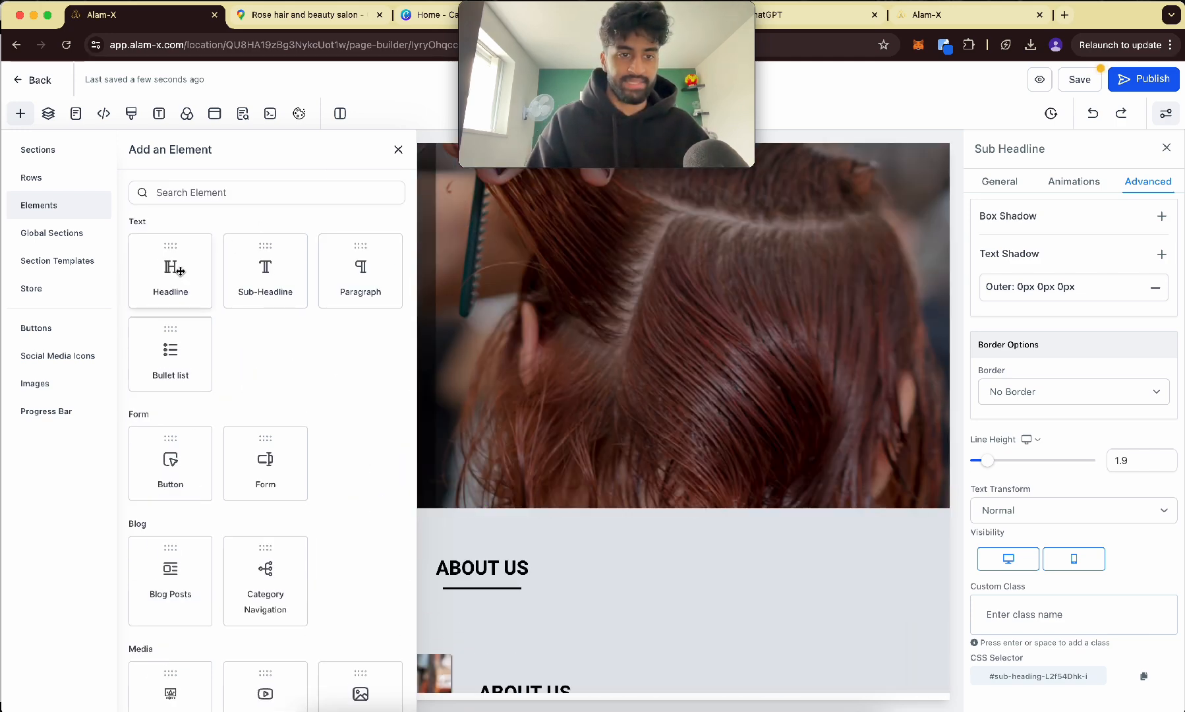
pyautogui.click(570, 502)
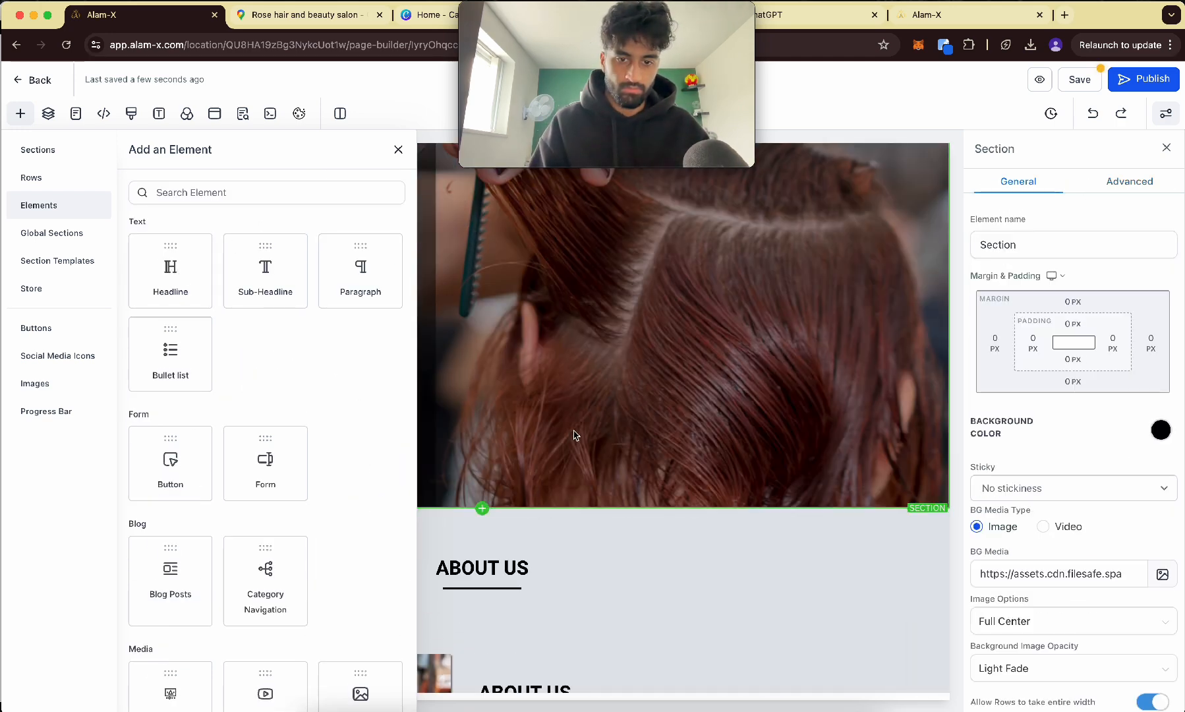
pyautogui.click(481, 596)
pyautogui.moveTo(170, 280); pyautogui.dragTo(481, 572)
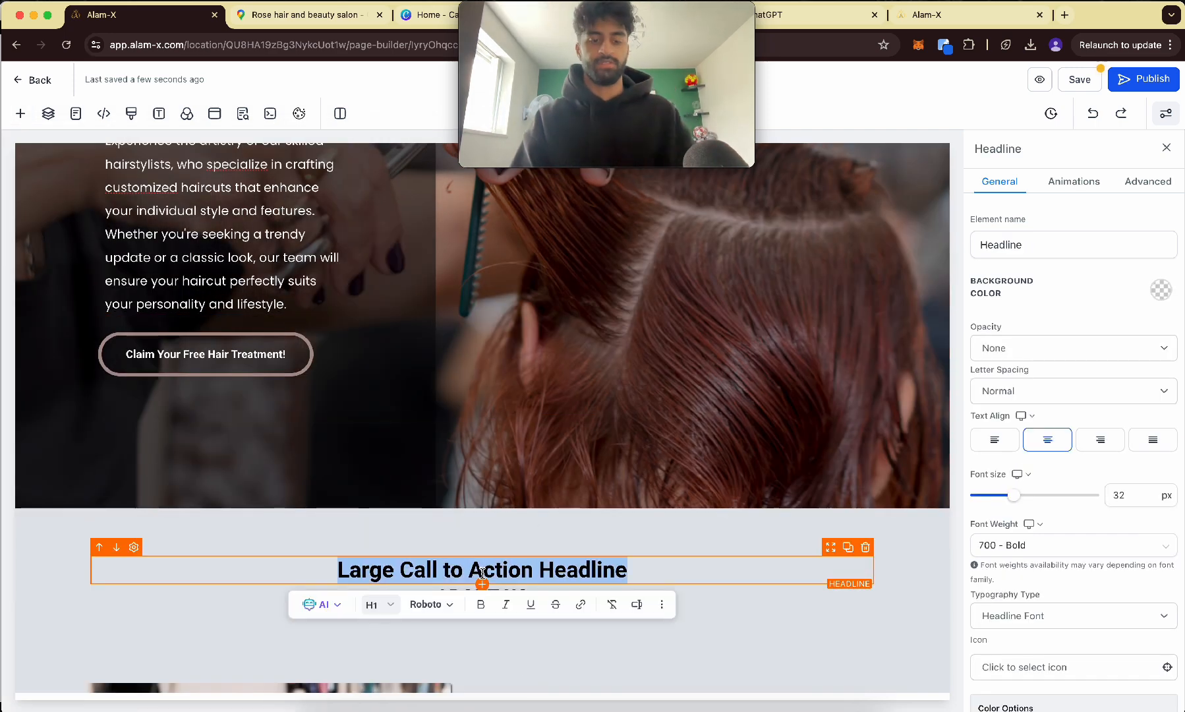
pyautogui.write('WEL')
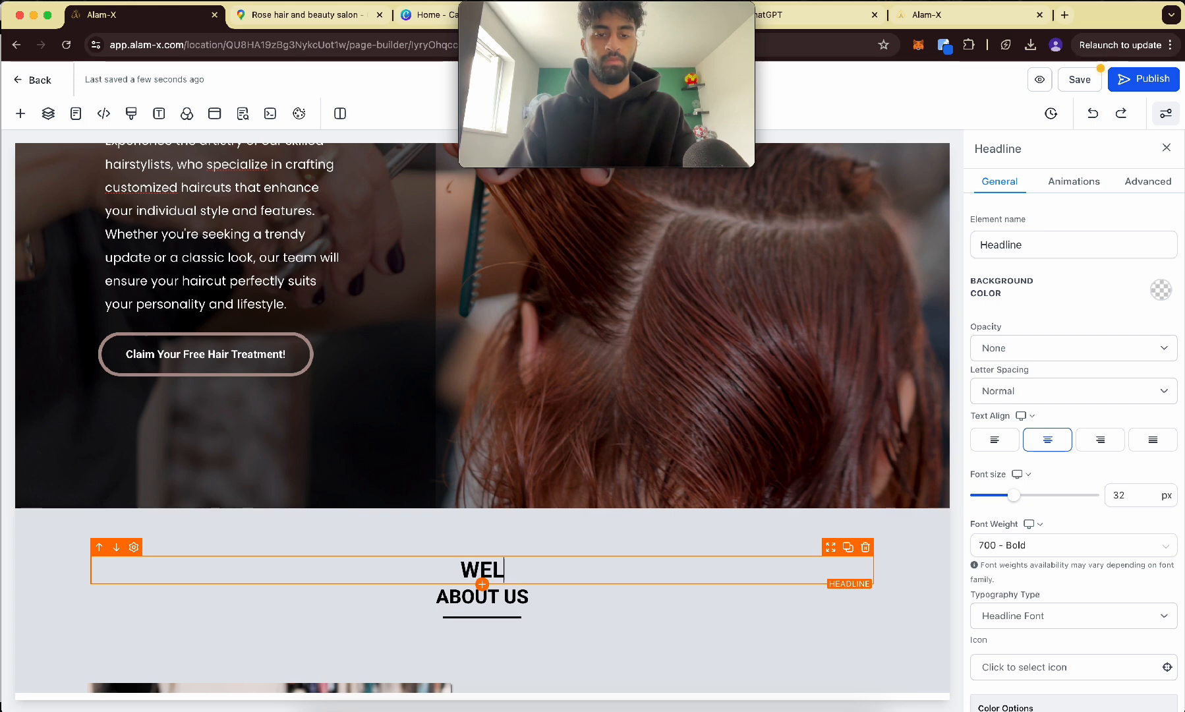
pyautogui.write('COME TO HAIR AND BEAUTY SALON')
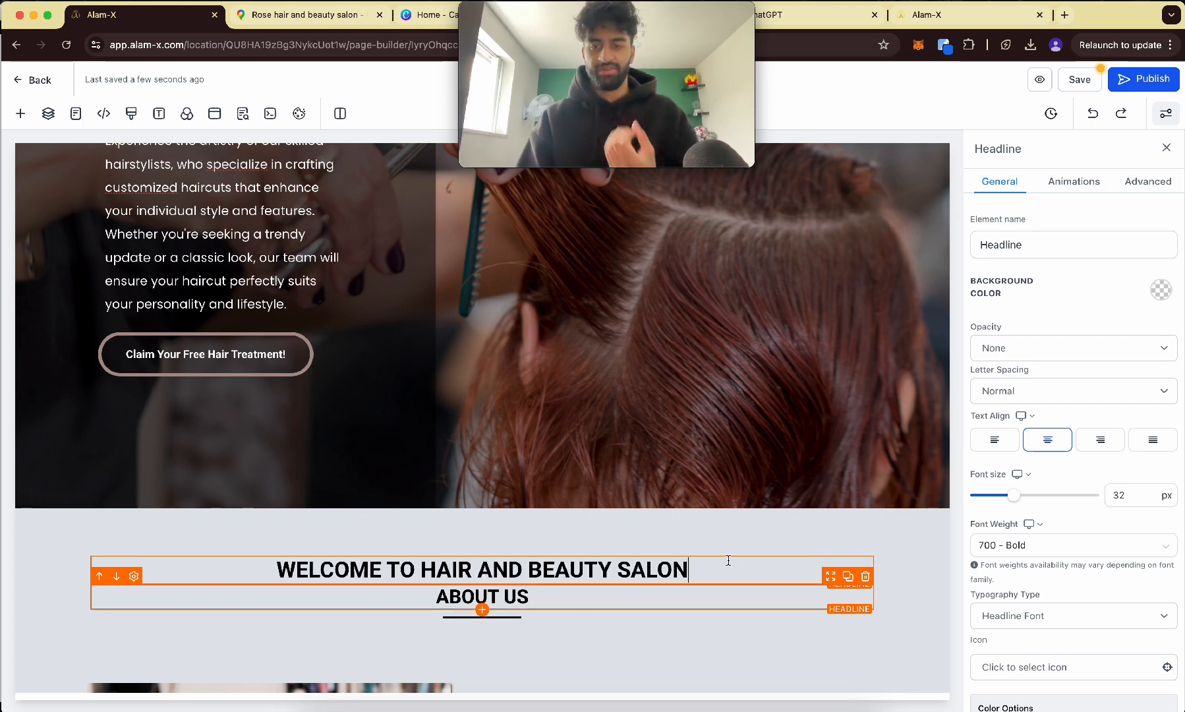
# - Try other text alignments and a black background on the welcome headline, restoring centre alignment and transparency
pyautogui.click(1008, 440)
pyautogui.click(1091, 442)
pyautogui.click(1046, 441)
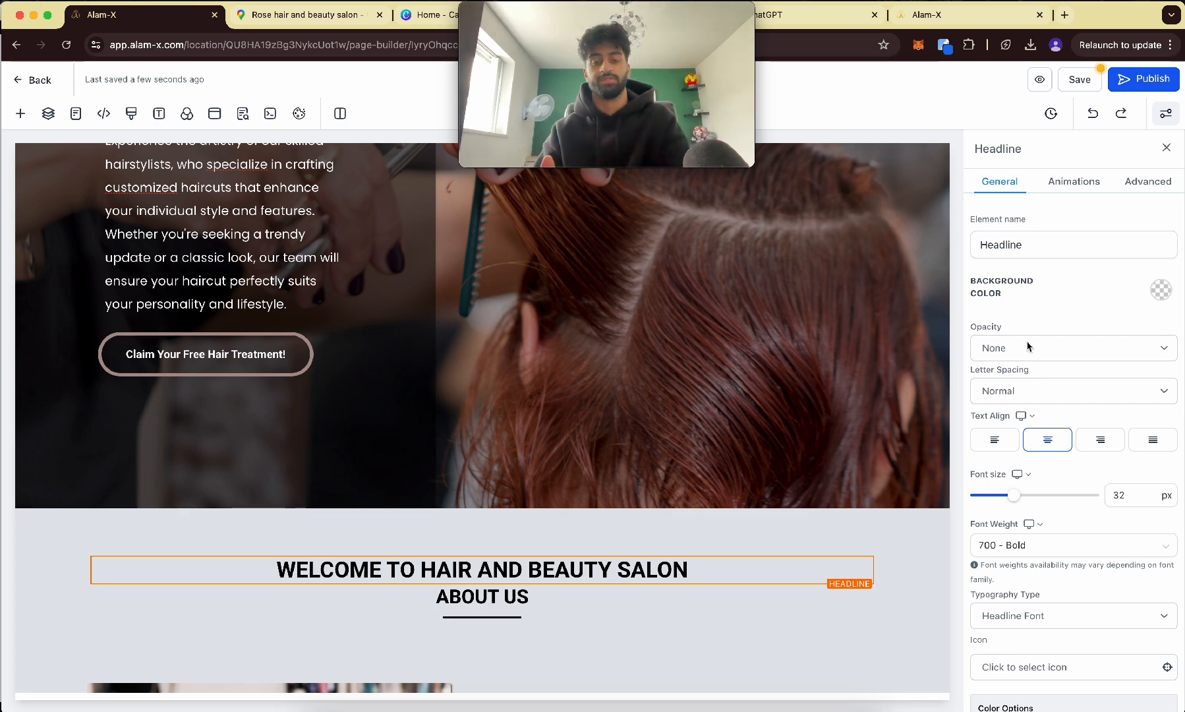
pyautogui.click(1159, 290)
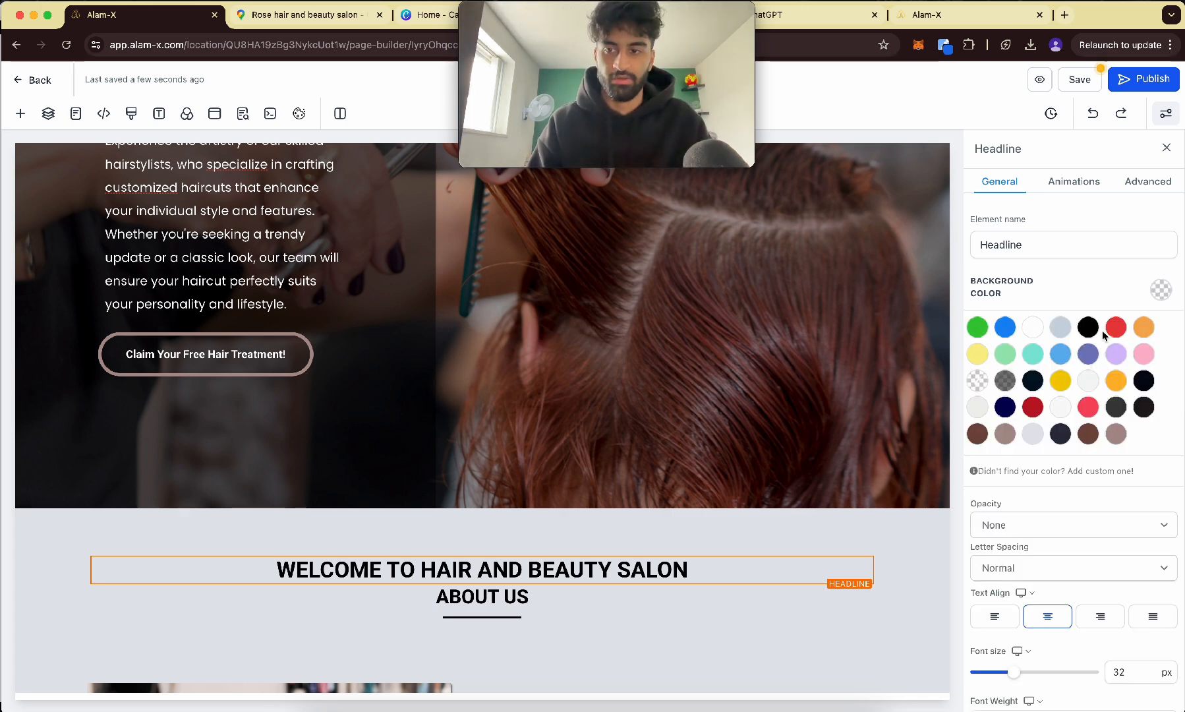
pyautogui.click(1088, 327)
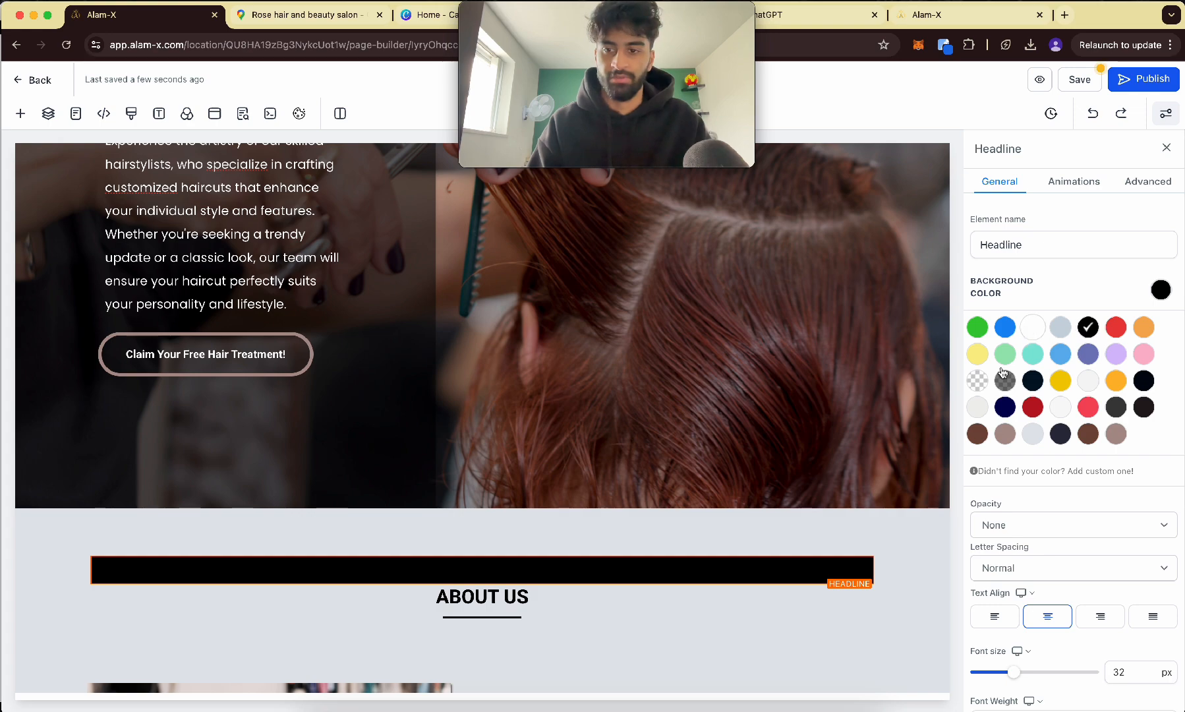
pyautogui.click(977, 381)
# - Underline the words "HAIR AND BEAUTY" in the welcome headline
pyautogui.scroll(-5, 981, 409)
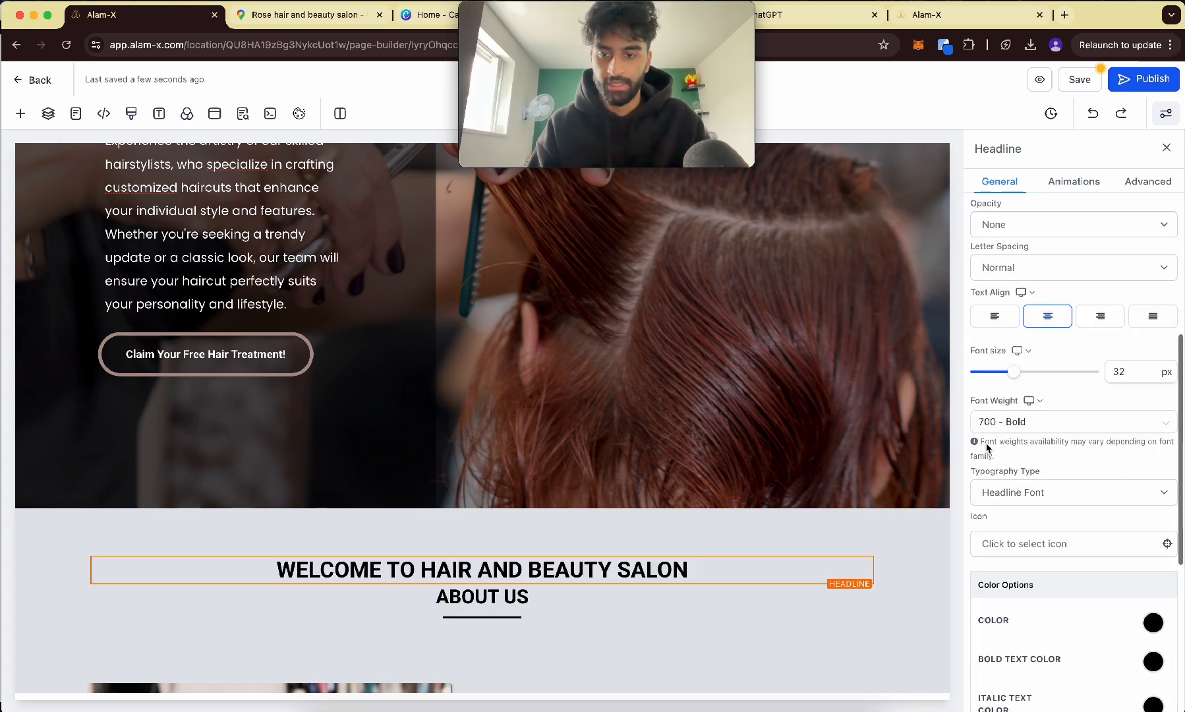
pyautogui.scroll(-1, 506, 527)
pyautogui.doubleClick(506, 525)
pyautogui.click(452, 526)
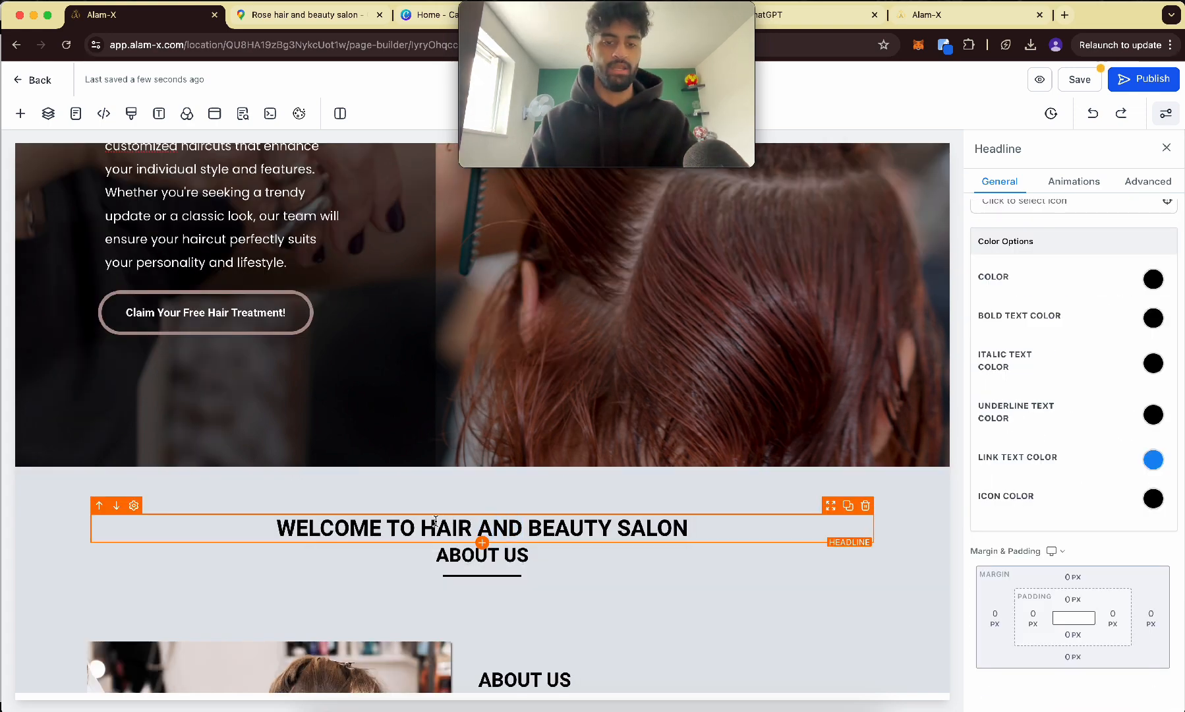
pyautogui.moveTo(427, 524); pyautogui.dragTo(611, 527)
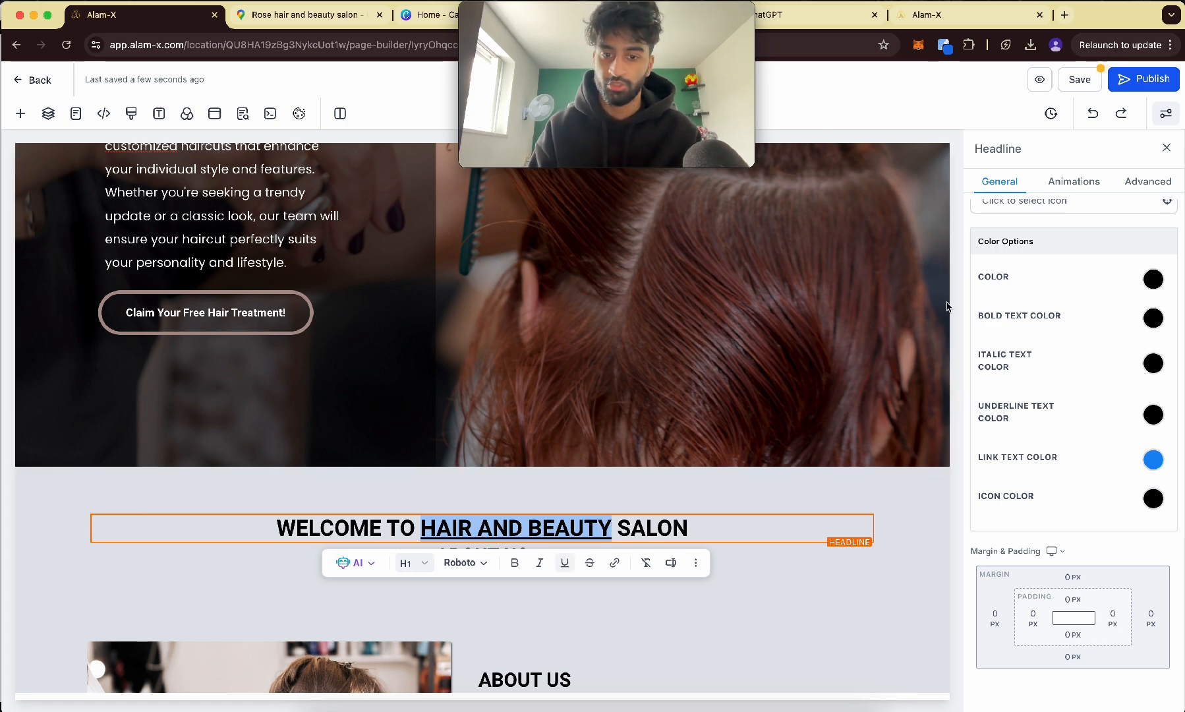
pyautogui.click(599, 525)
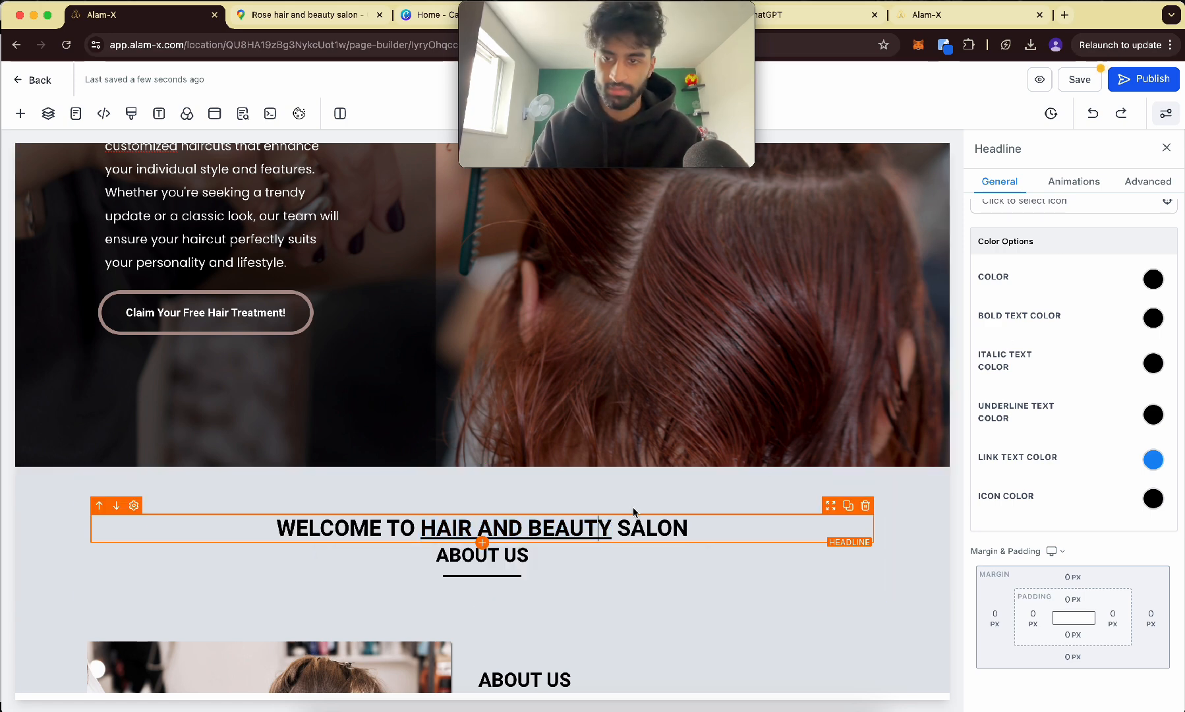
# - Set the welcome headline's underline text color to dark red and deselect the headline
pyautogui.click(1154, 416)
pyautogui.click(1039, 532)
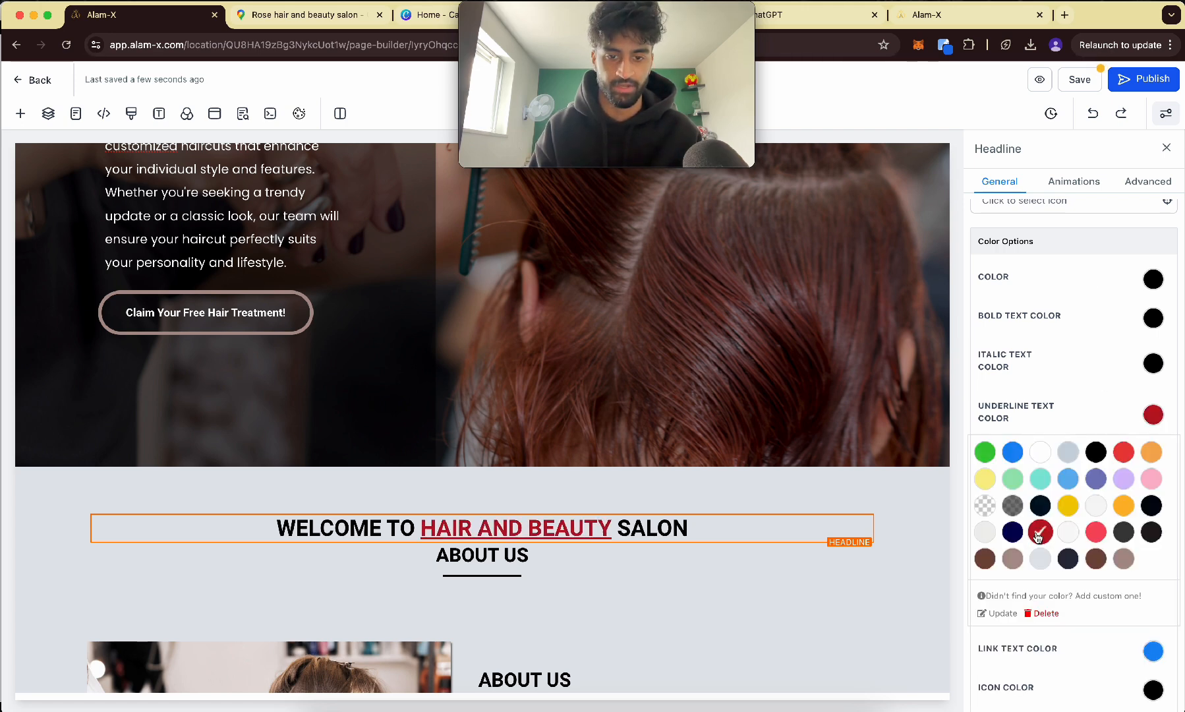
pyautogui.click(736, 586)
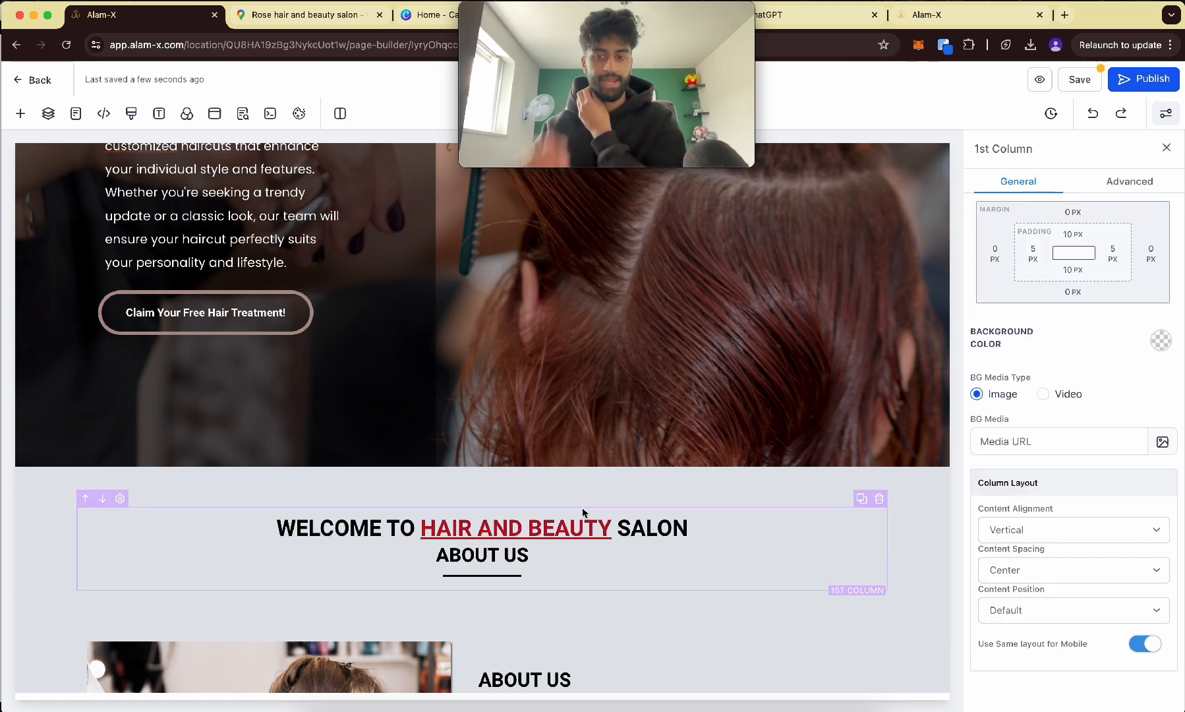
# - Add a sub-headline element below the welcome headline and a paragraph element beneath it
pyautogui.scroll(-2, 583, 512)
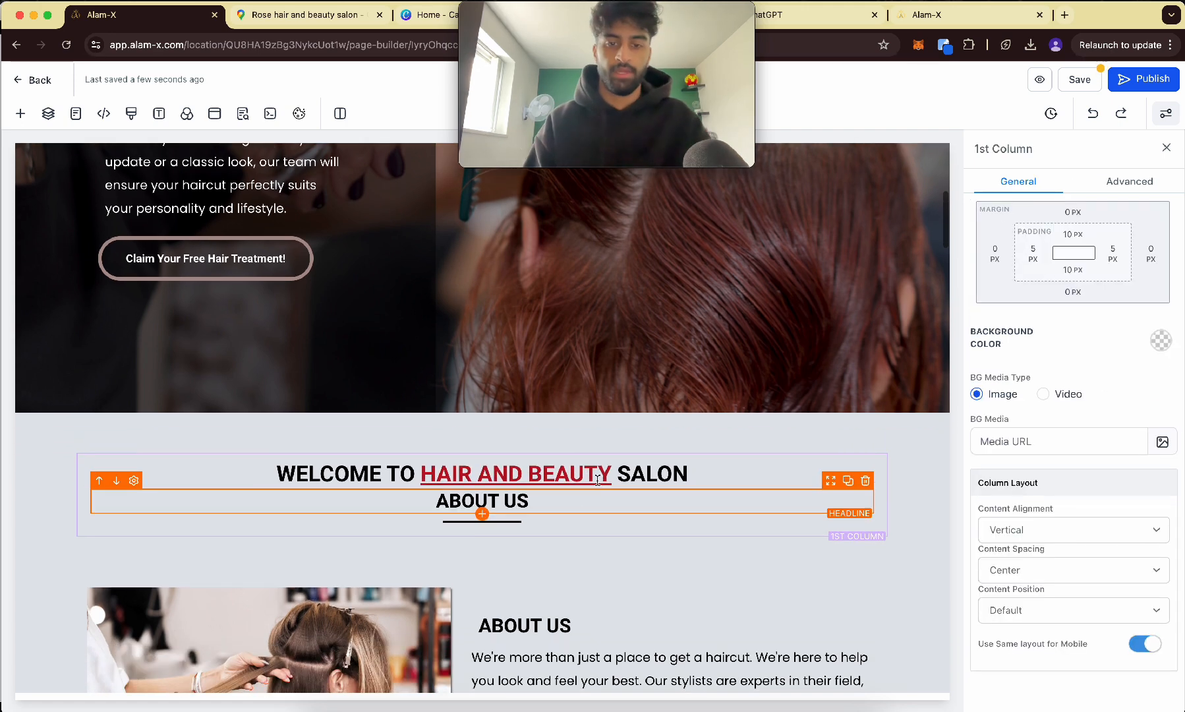
pyautogui.click(21, 113)
pyautogui.moveTo(277, 257); pyautogui.dragTo(493, 502)
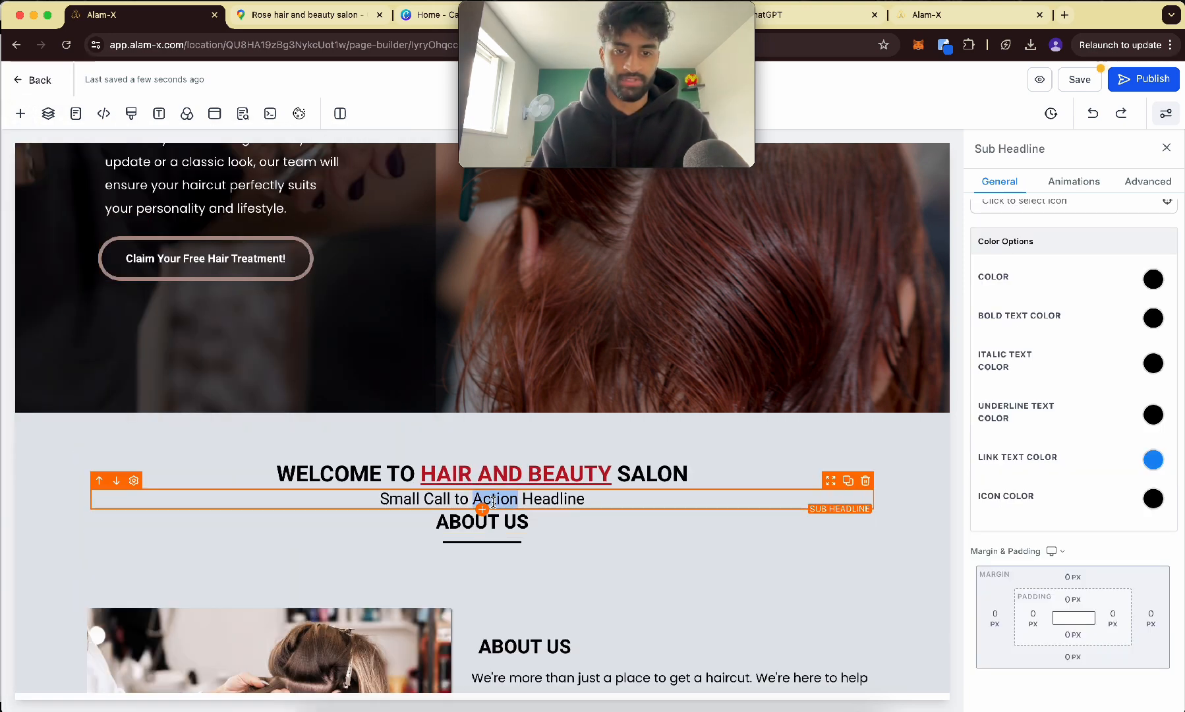
pyautogui.click(20, 114)
pyautogui.moveTo(334, 259); pyautogui.dragTo(456, 533)
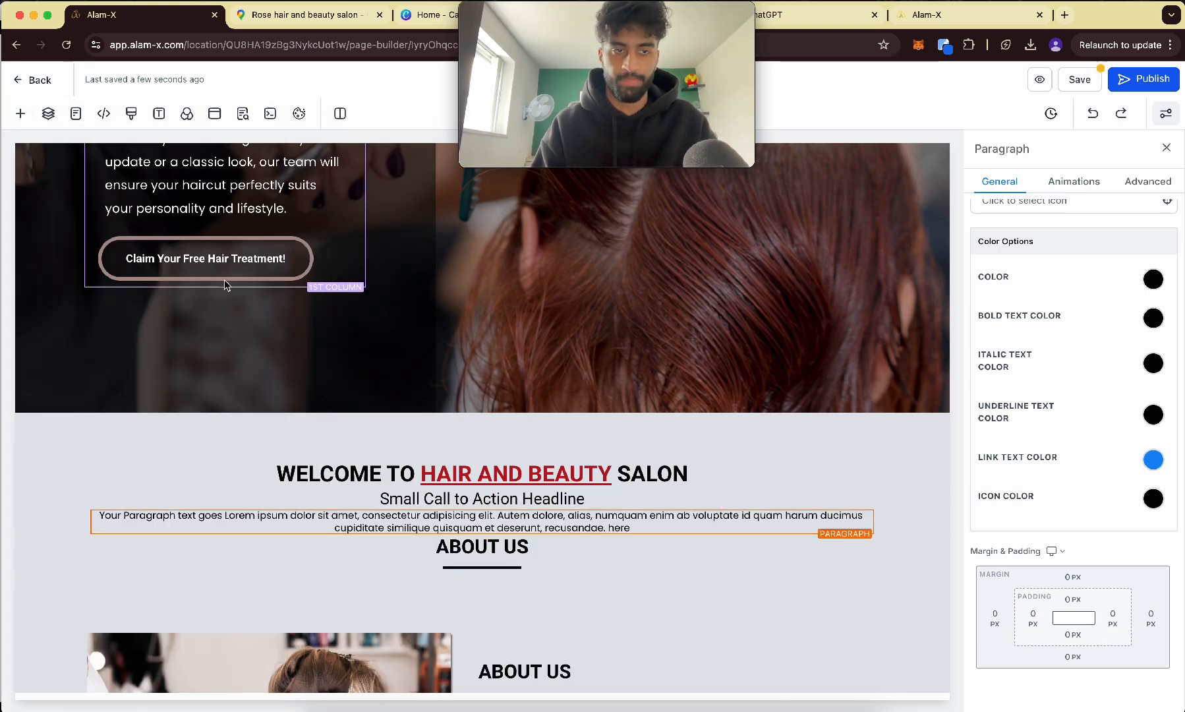
# - Add a bullet list below the paragraph with the items "HAIR REMOVAL" and "HAIR TRANSPLANT"
pyautogui.click(21, 113)
pyautogui.moveTo(181, 347); pyautogui.dragTo(435, 574)
pyautogui.doubleClick(218, 554)
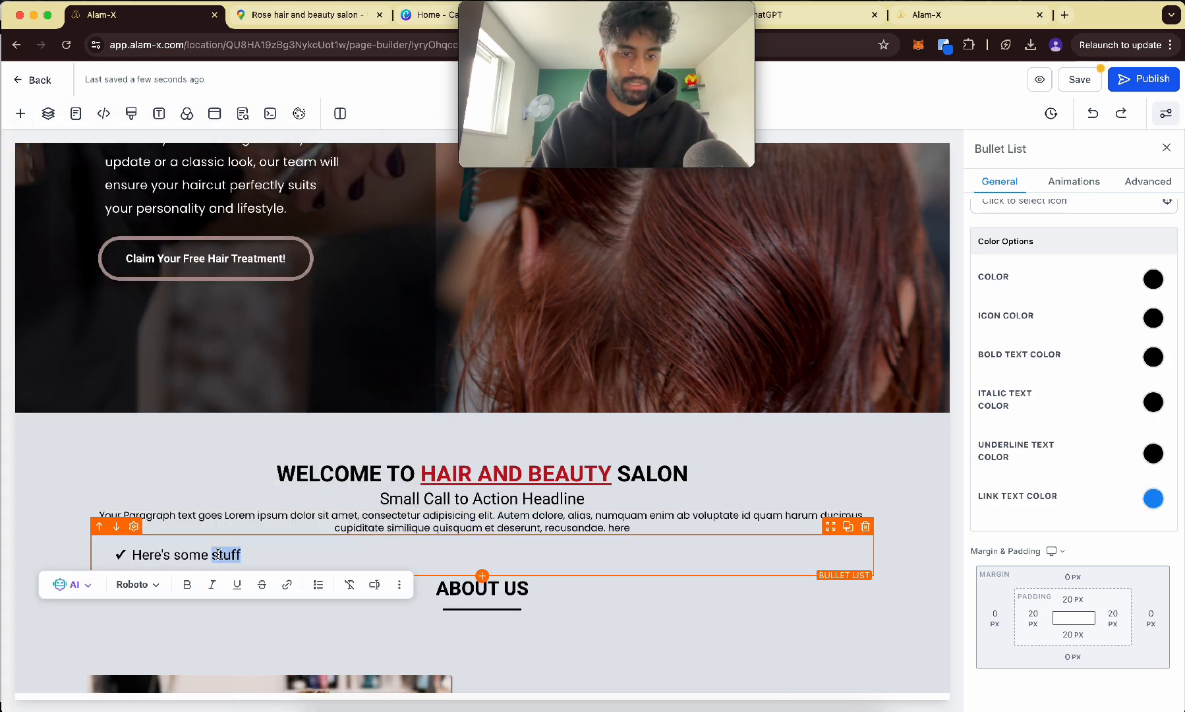
pyautogui.click(256, 548)
pyautogui.tripleClick(228, 551)
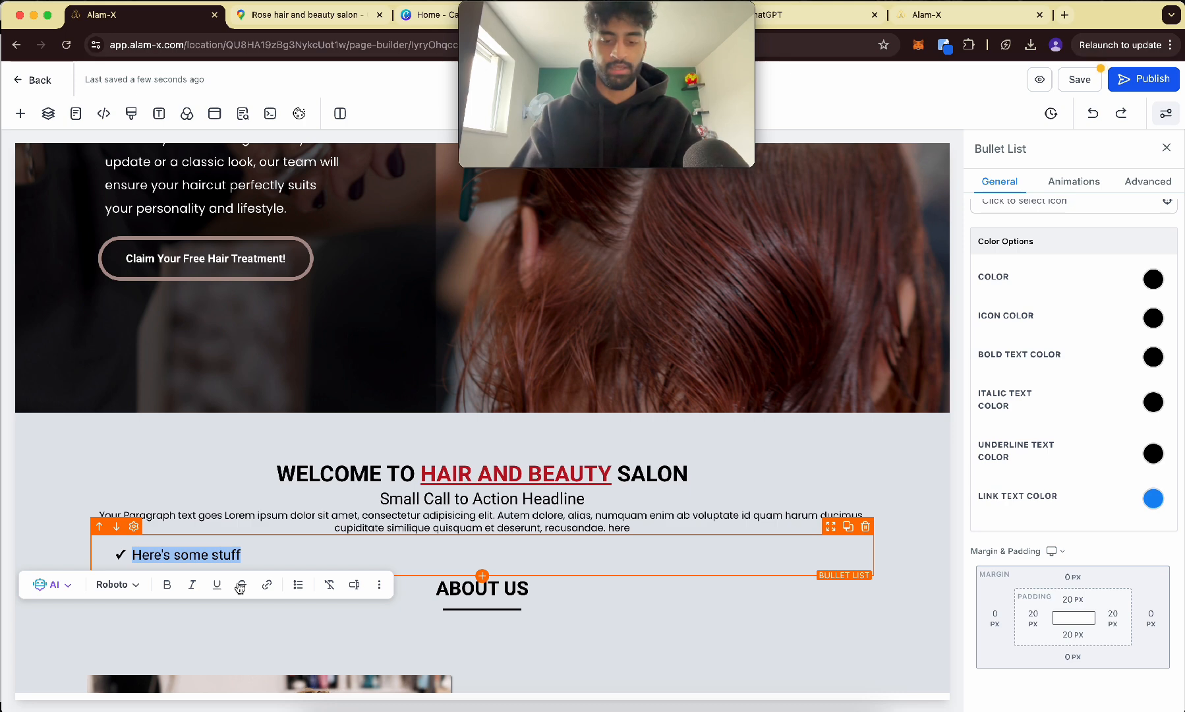
pyautogui.write('HA')
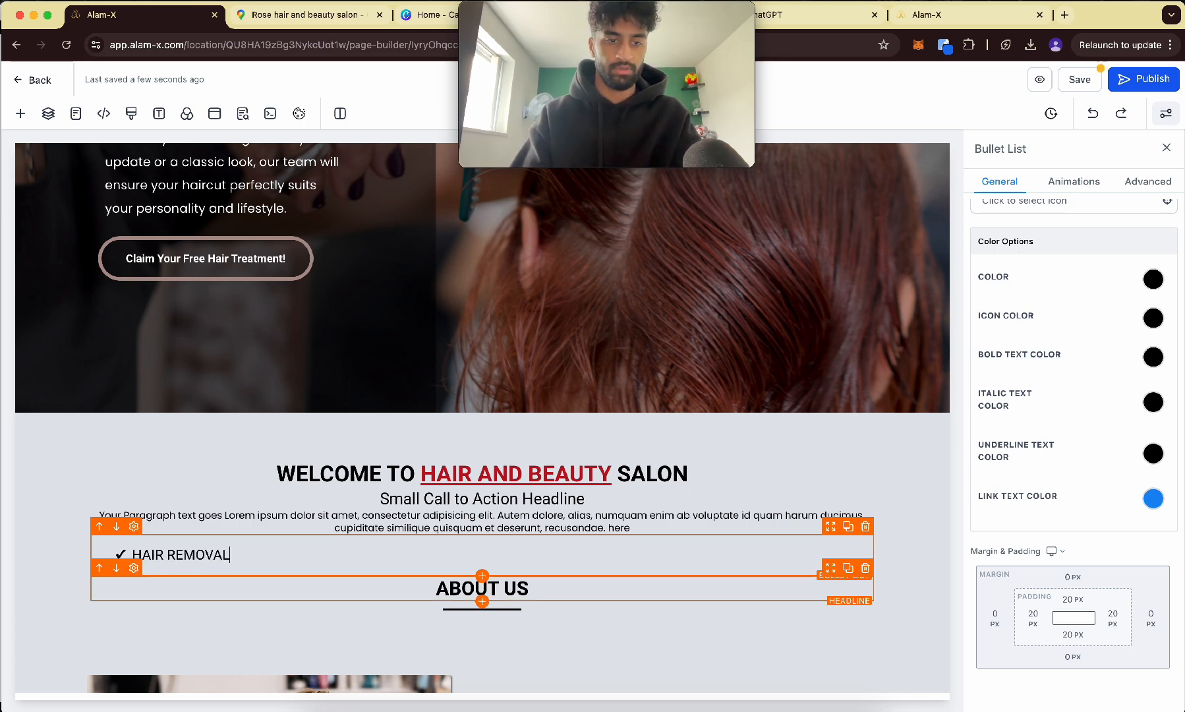
pyautogui.write('IR REMOVAL')
pyautogui.press('Return')
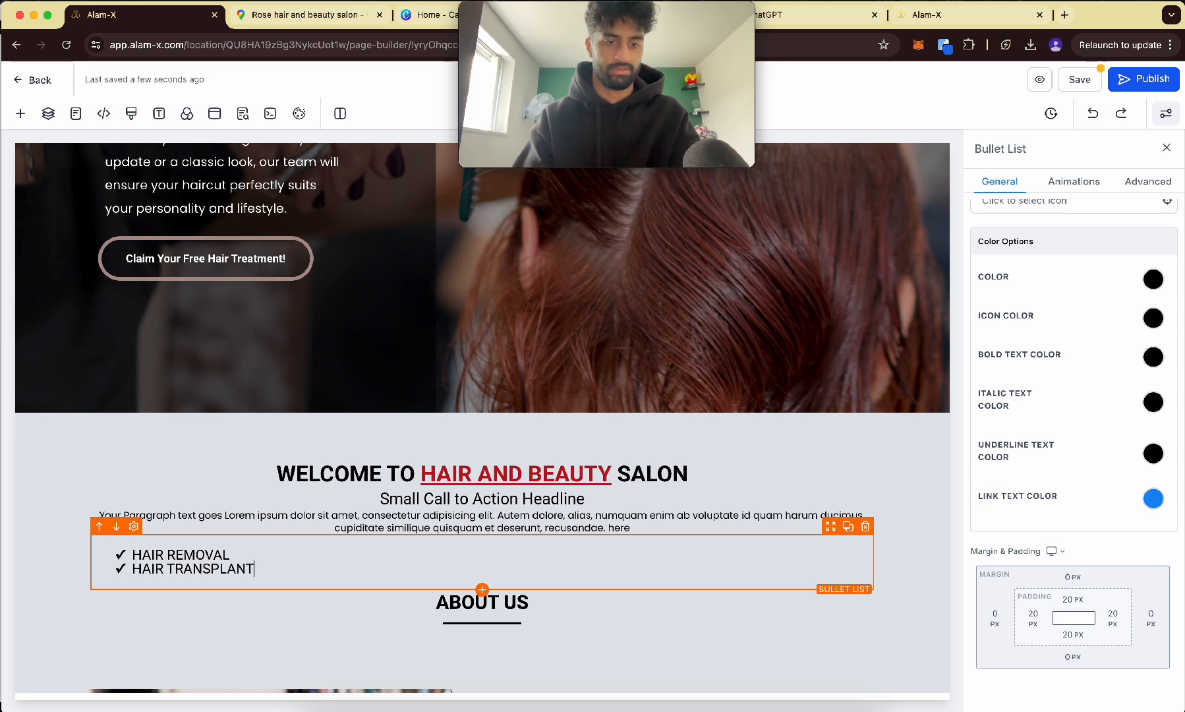
# - Add a button element between the bullet list and the ABOUT US headline
pyautogui.scroll(-3, 83, 185)
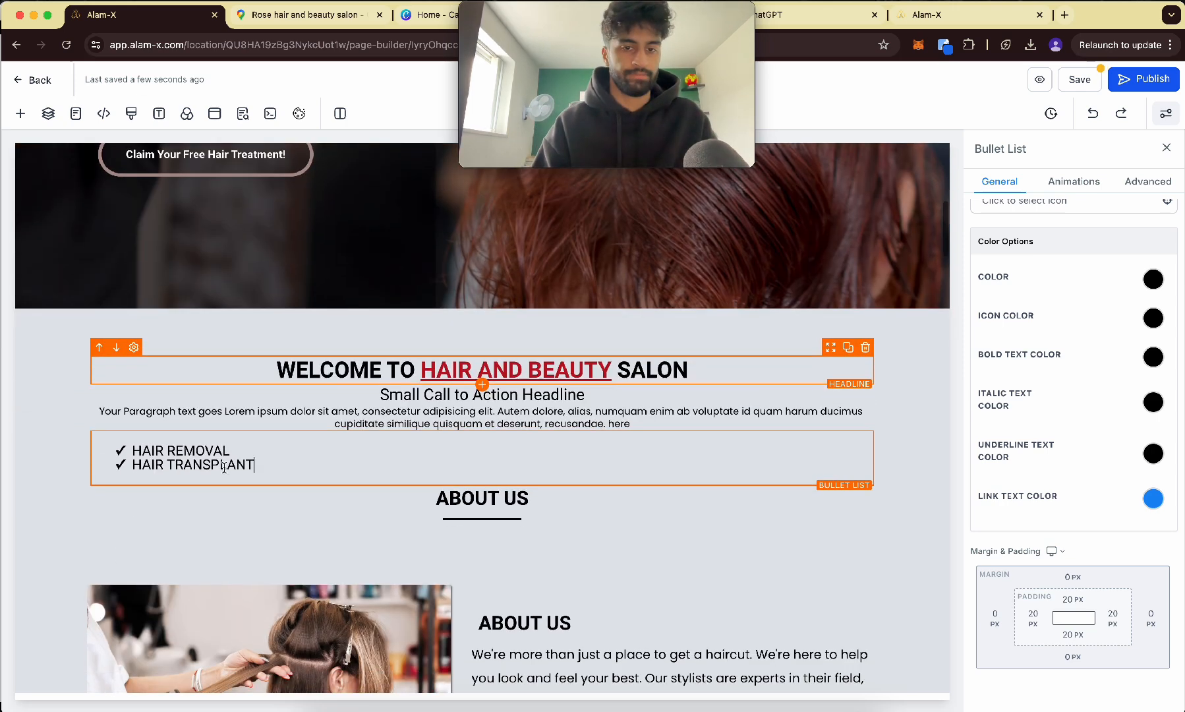
pyautogui.click(20, 114)
pyautogui.scroll(-2, 270, 355)
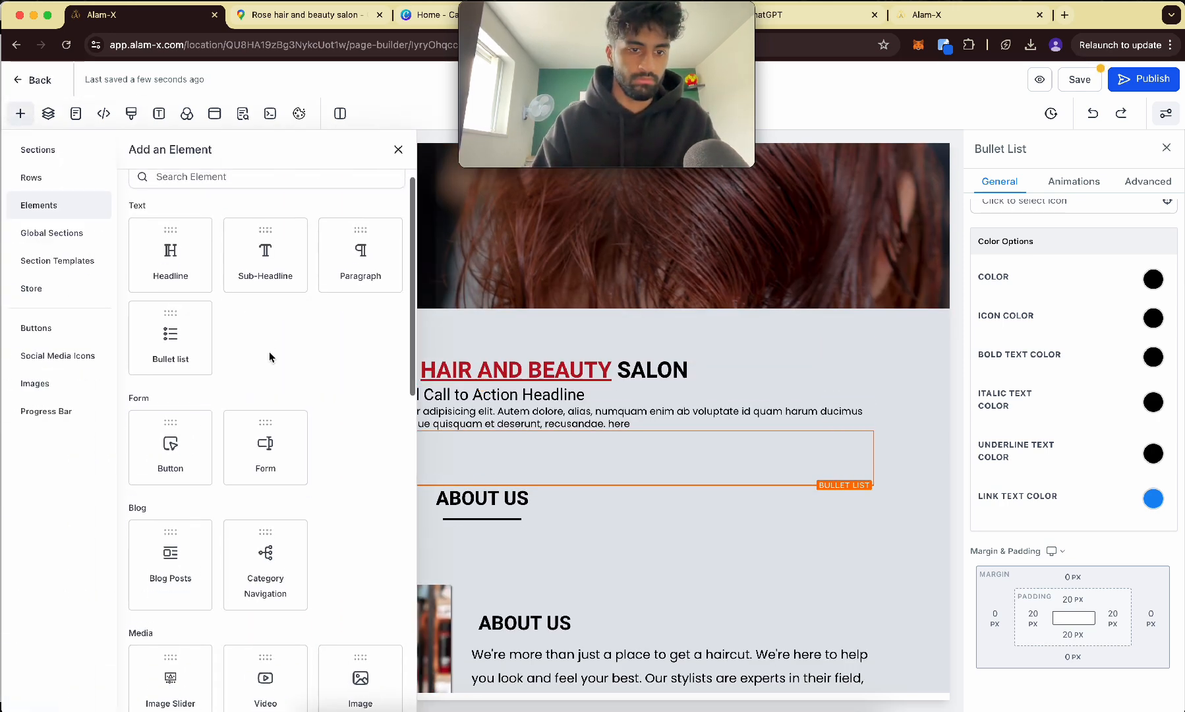
pyautogui.moveTo(170, 389); pyautogui.dragTo(486, 540)
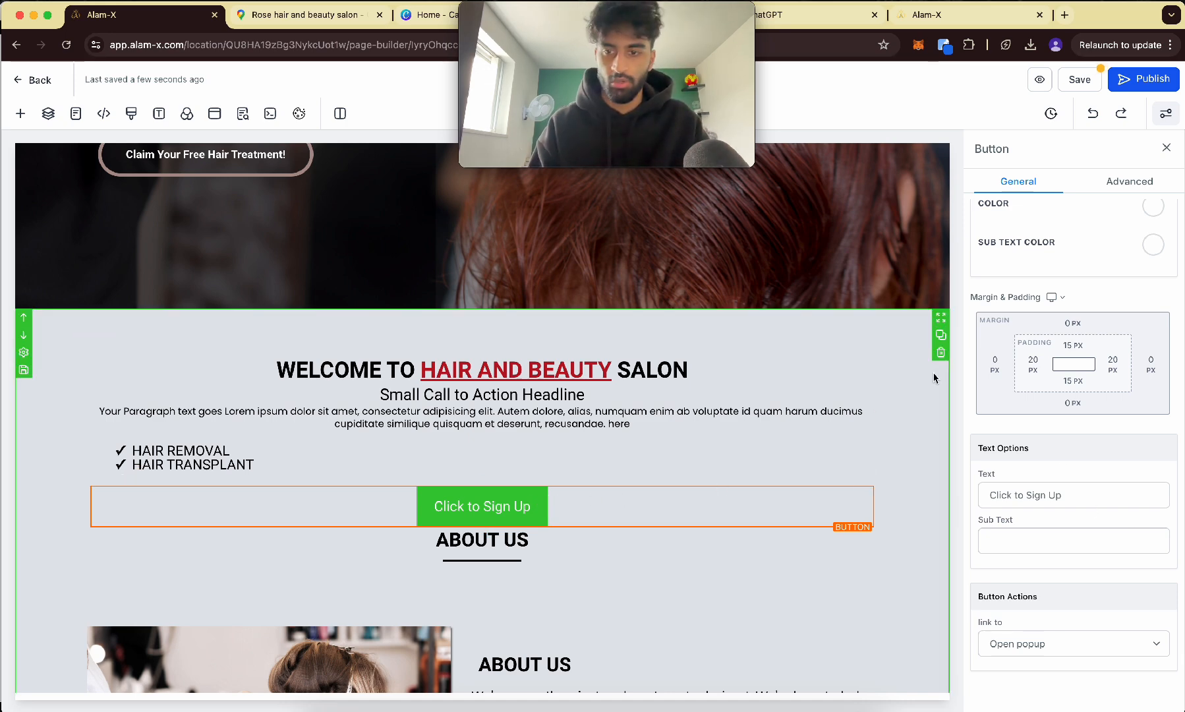
# - Change the new button's text to "Contact Us"
pyautogui.scroll(10, 1073, 470)
pyautogui.scroll(-5, 1073, 475)
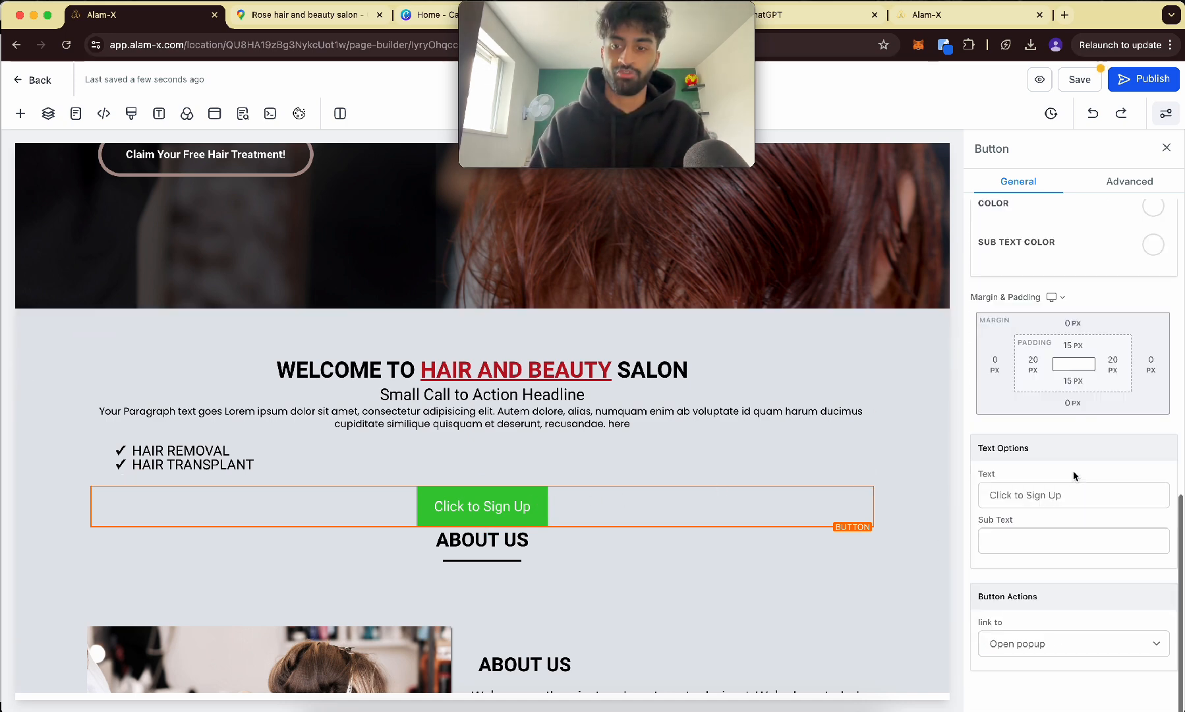
pyautogui.doubleClick(1037, 505)
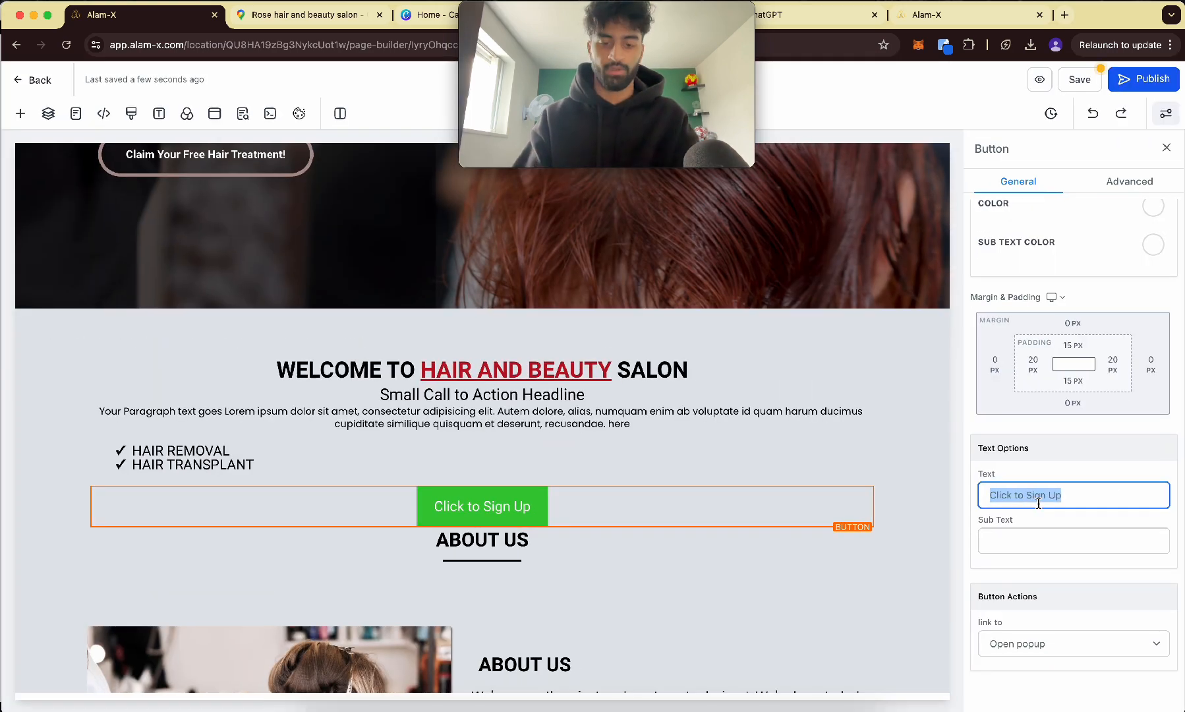
pyautogui.write('Contact Us')
pyautogui.click(1053, 470)
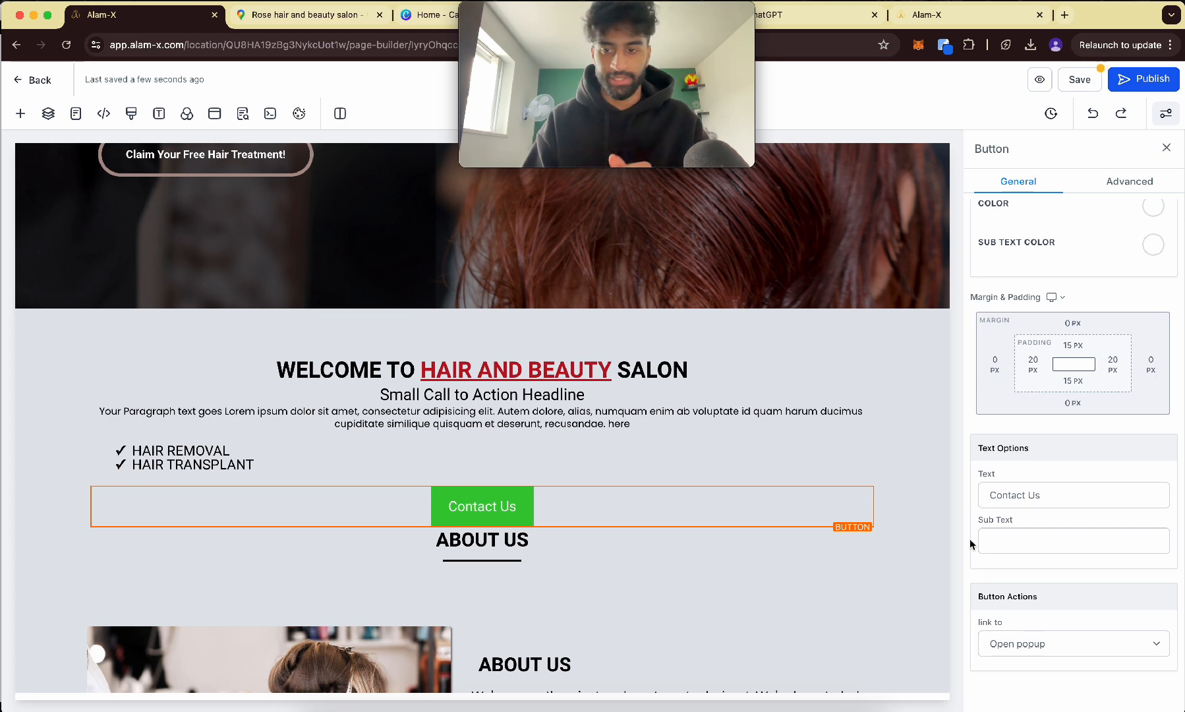
# - Give the Contact Us button the sub text "Click Here"
pyautogui.click(1015, 535)
pyautogui.write('Cli')
pyautogui.press('BackSpace')
pyautogui.write('ic')
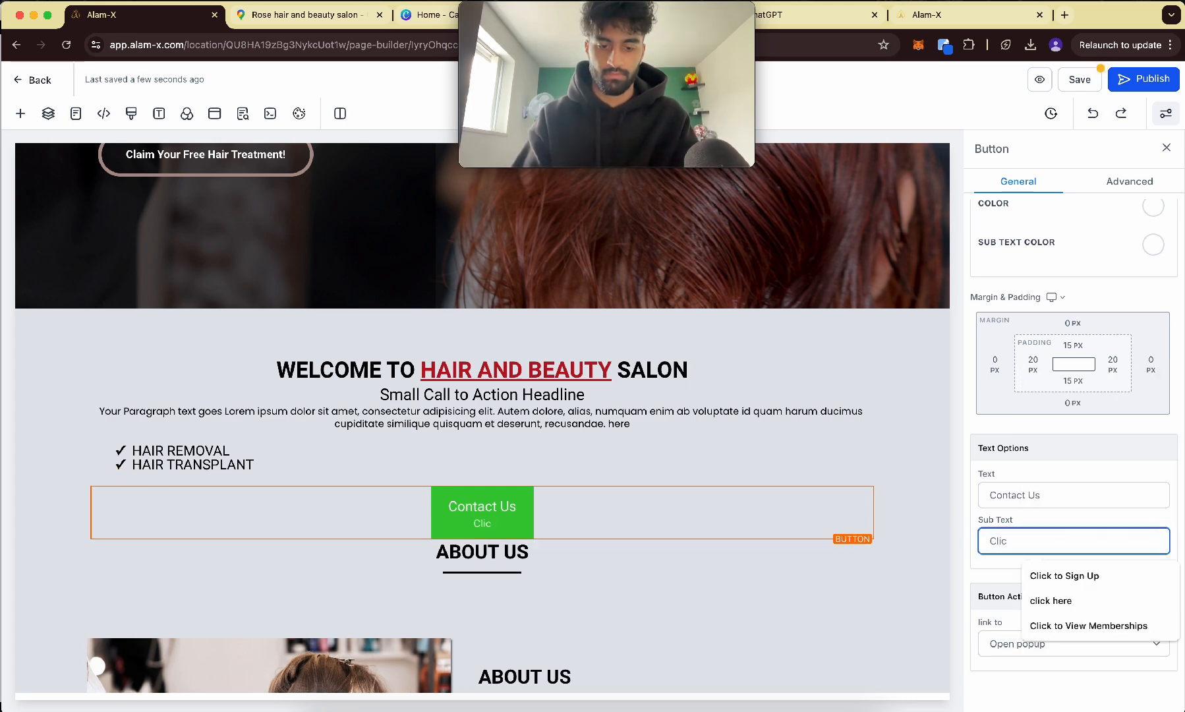
pyautogui.write('k Here')
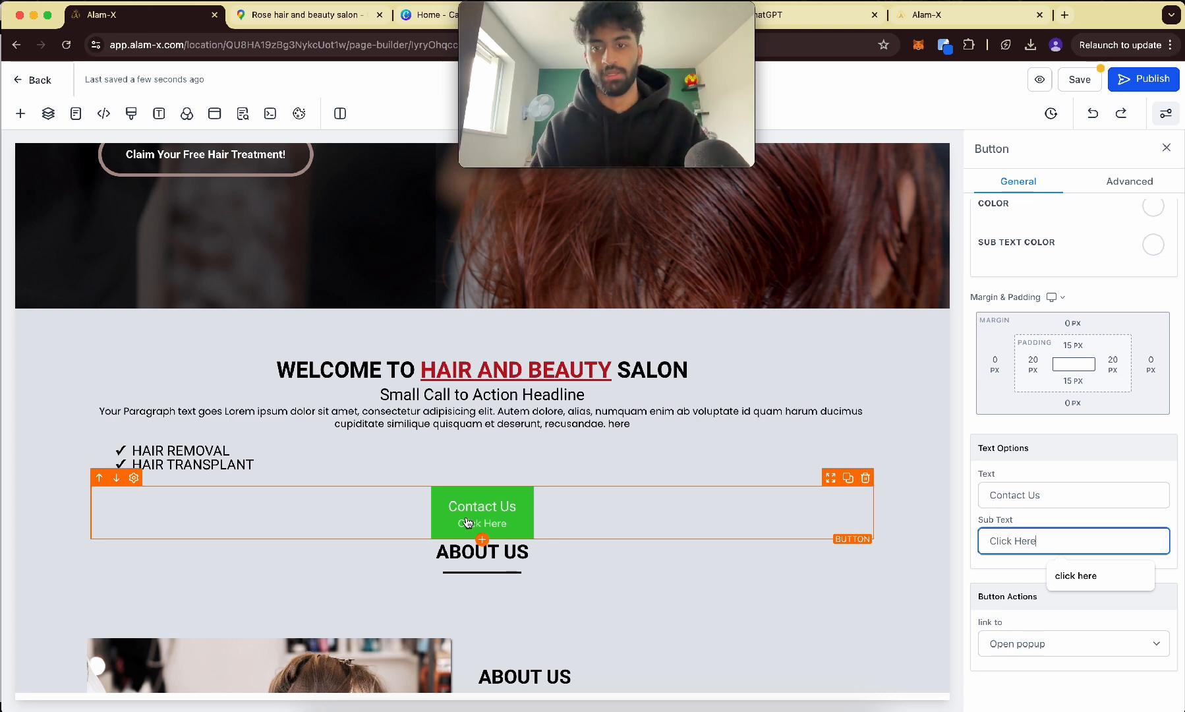
# - Set the Contact Us button's background color to the near-black swatch
pyautogui.scroll(4, 1090, 341)
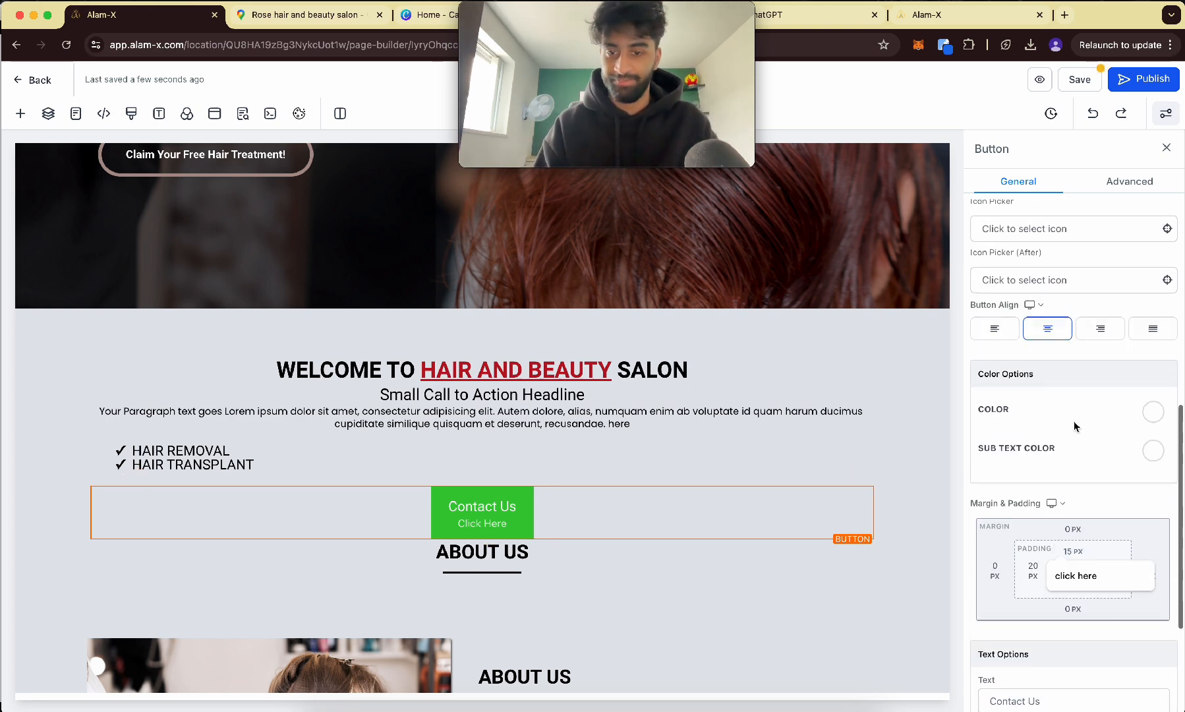
pyautogui.scroll(5, 1088, 448)
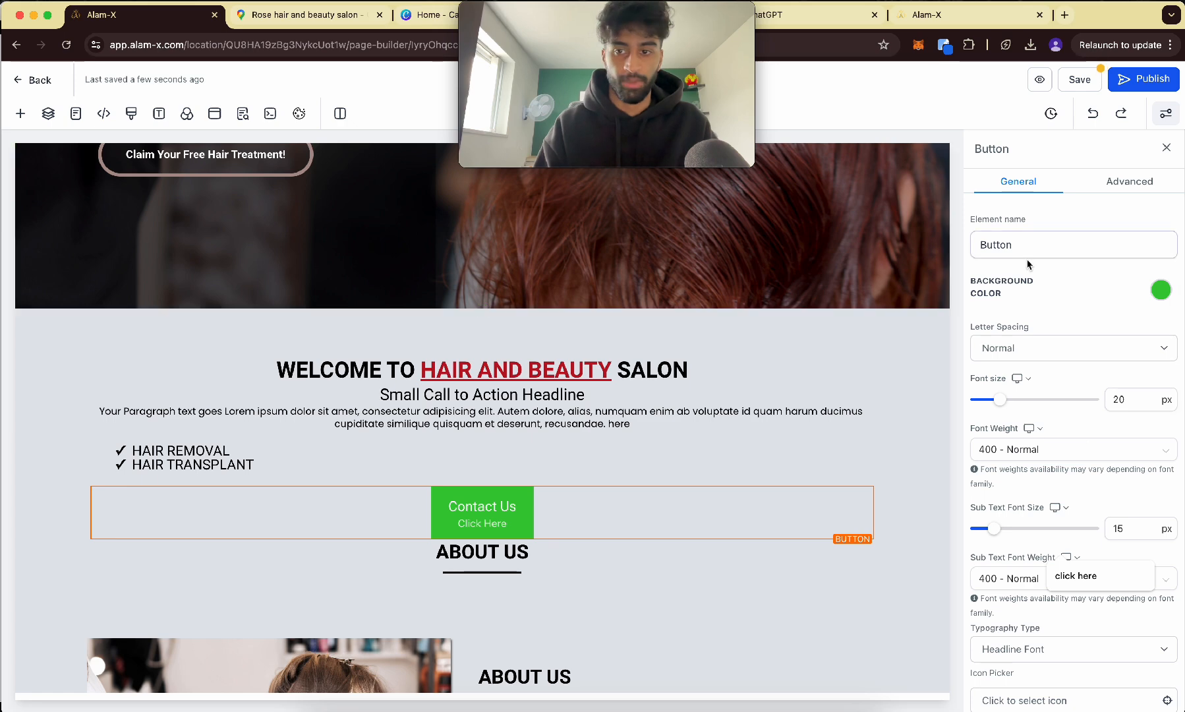
pyautogui.click(1158, 290)
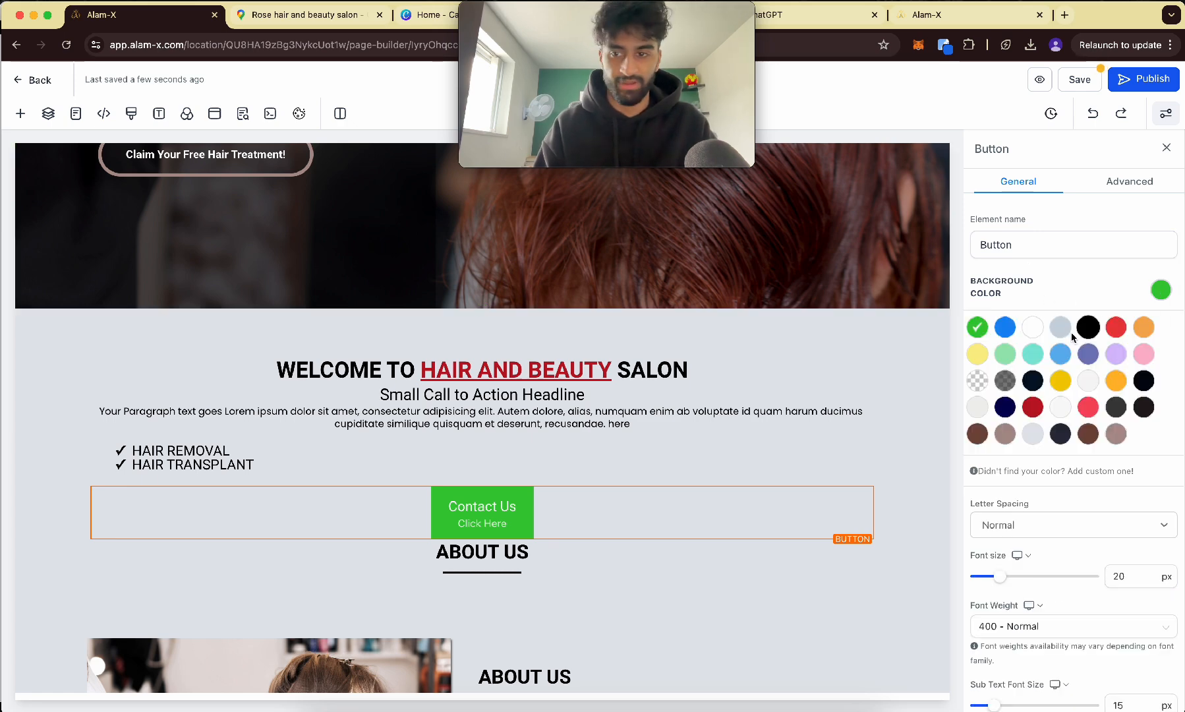
pyautogui.click(1144, 408)
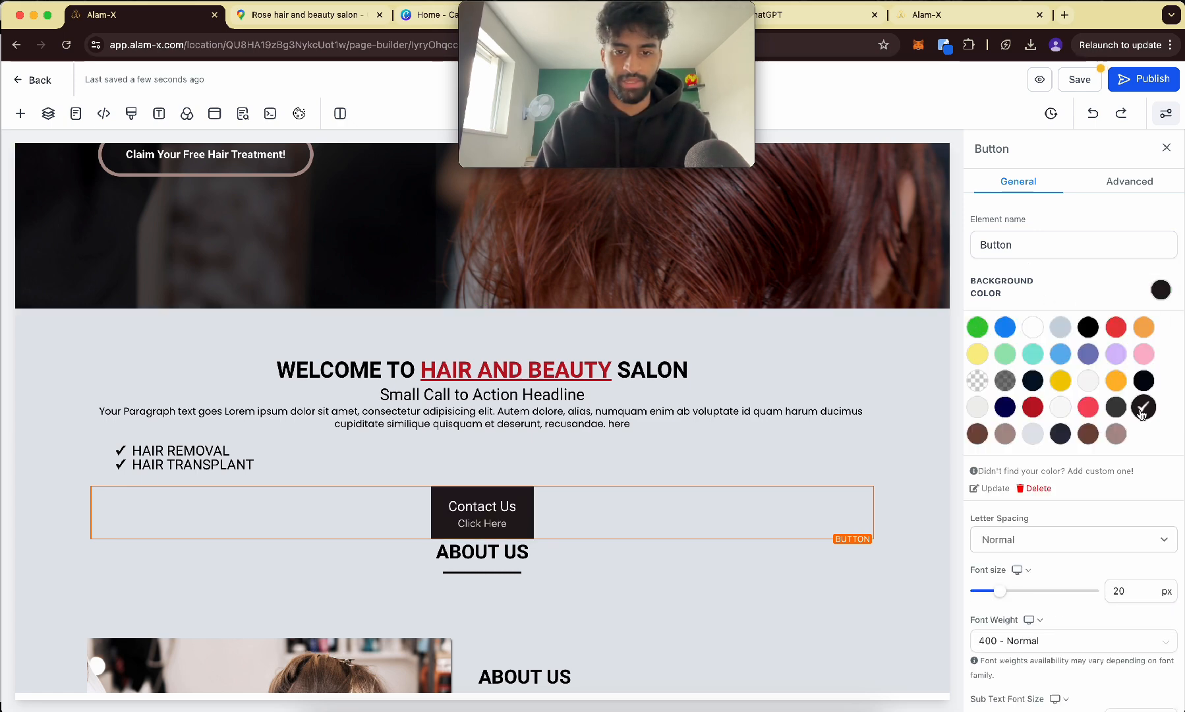
# - Try the Fill Width setting on the Contact Us button and return it to Fluid
pyautogui.click(1128, 183)
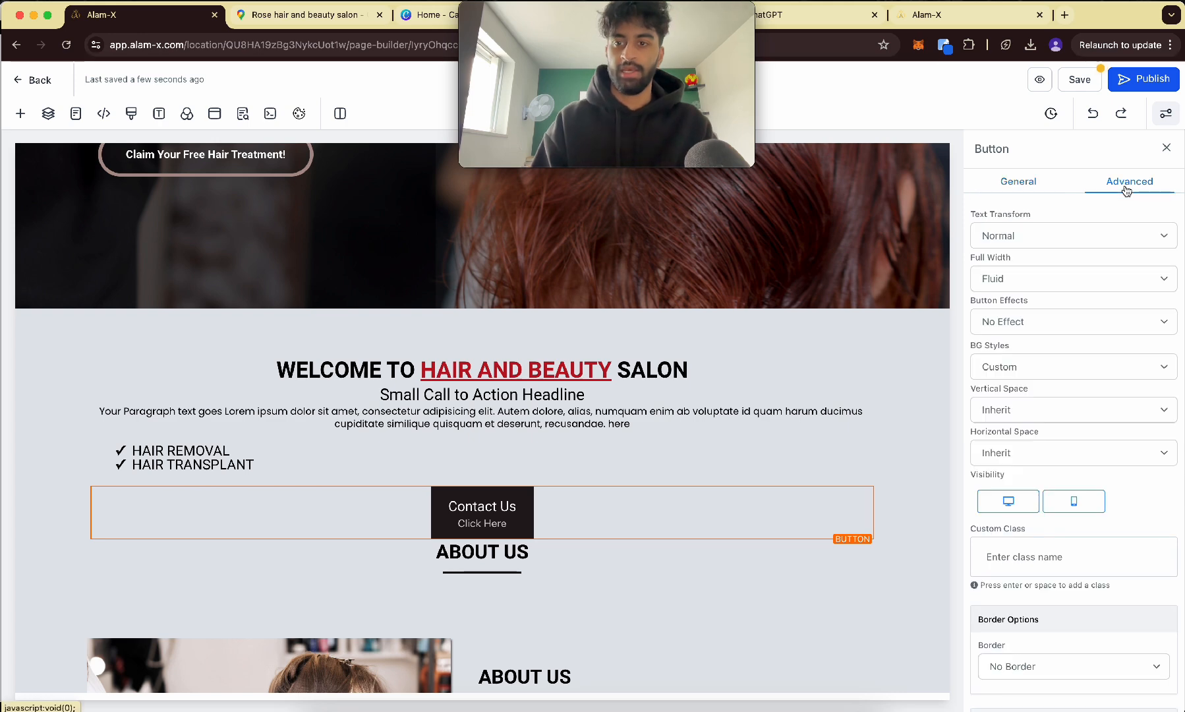
pyautogui.click(1041, 235)
pyautogui.click(1038, 236)
pyautogui.click(1022, 278)
pyautogui.click(1003, 295)
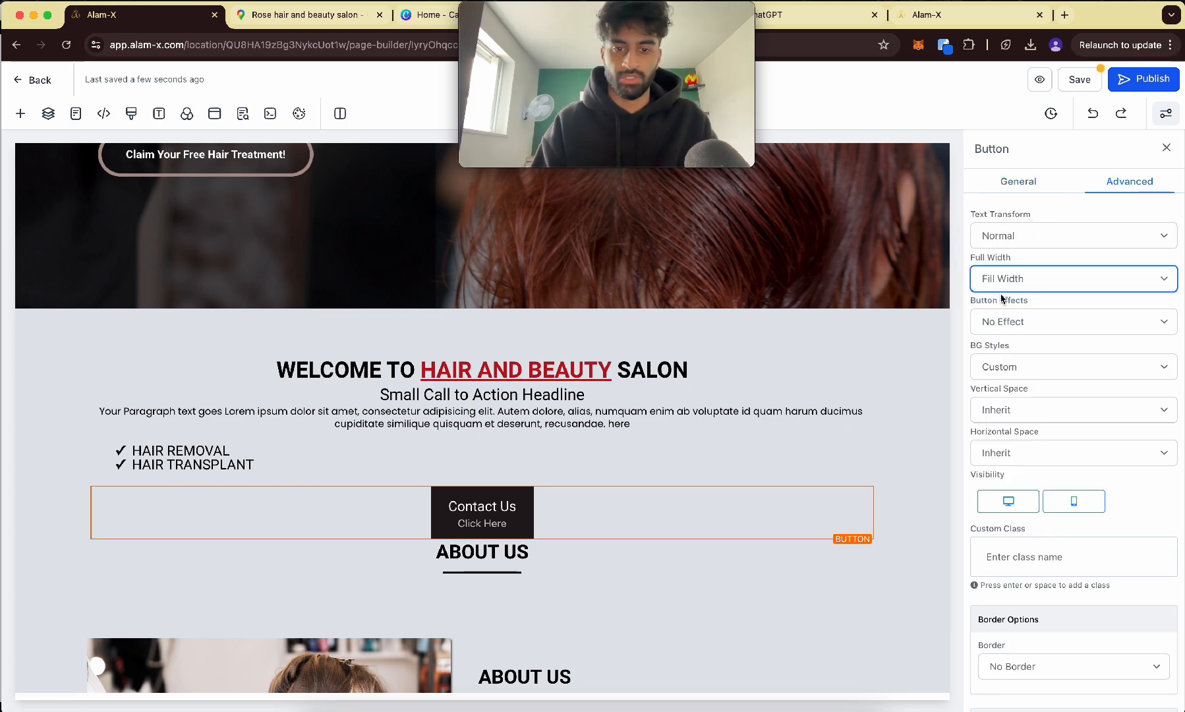
pyautogui.click(1013, 288)
pyautogui.click(1011, 265)
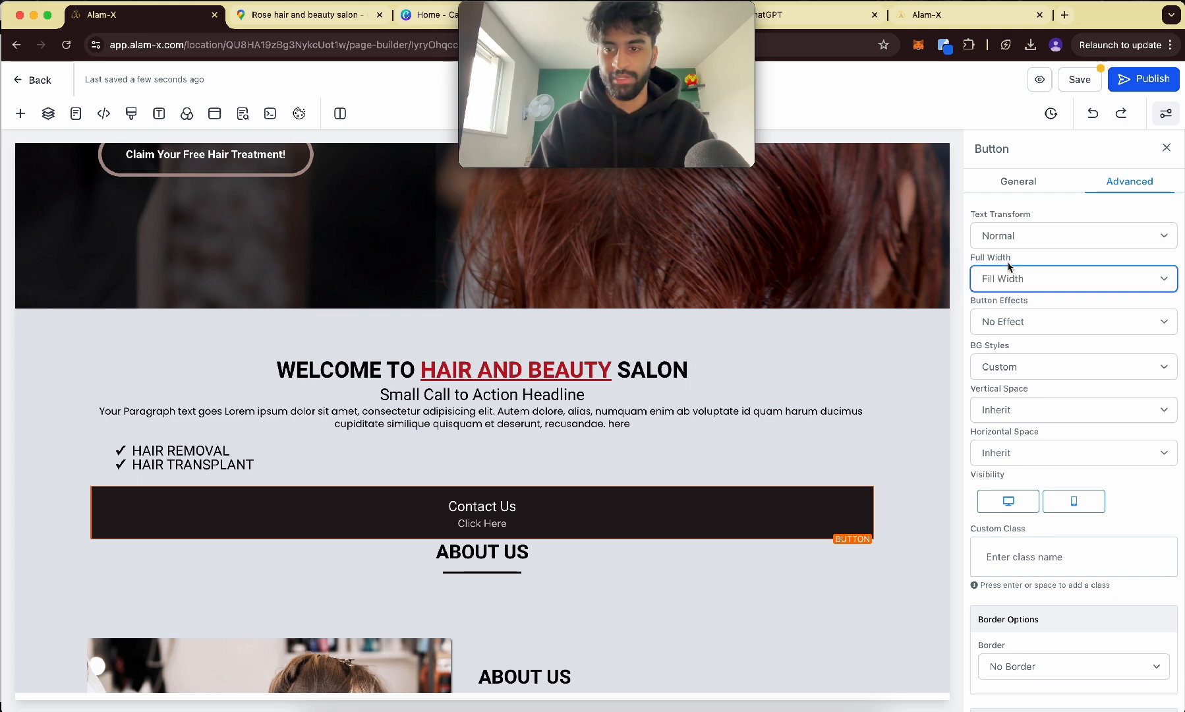
# - Try the Elevate (hover) and Bounce (loop) effects on the Contact Us button and settle on Glow (loop)
pyautogui.click(1020, 327)
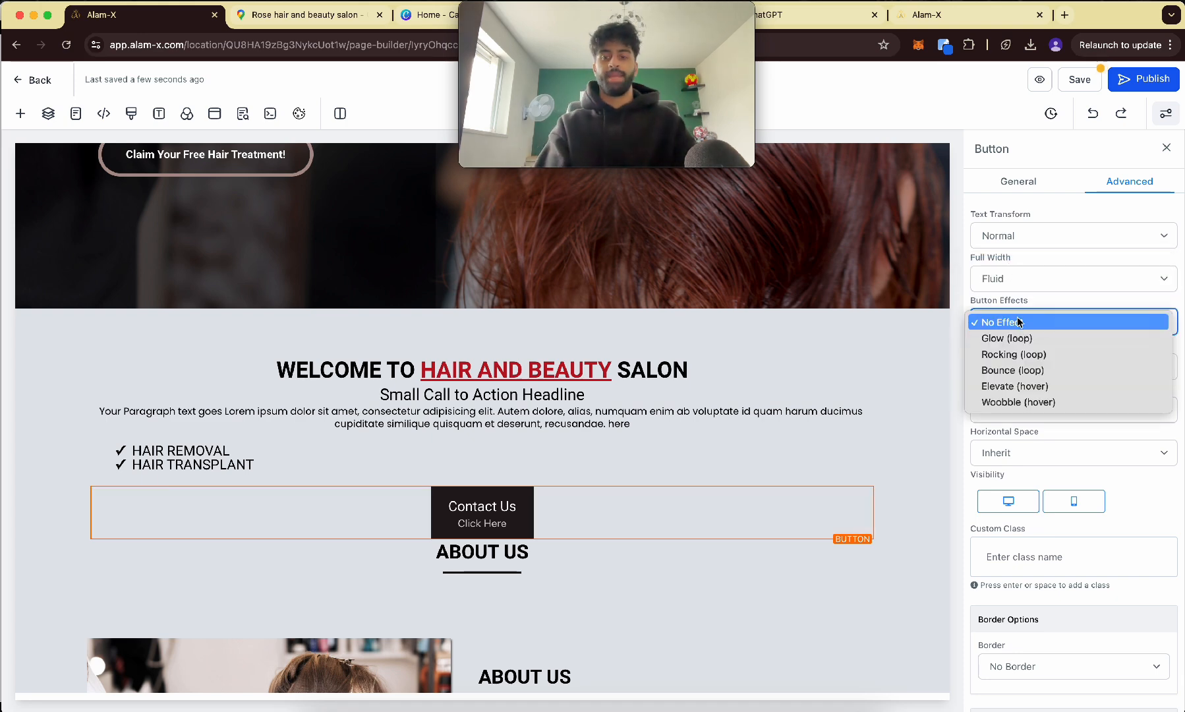
pyautogui.click(1016, 386)
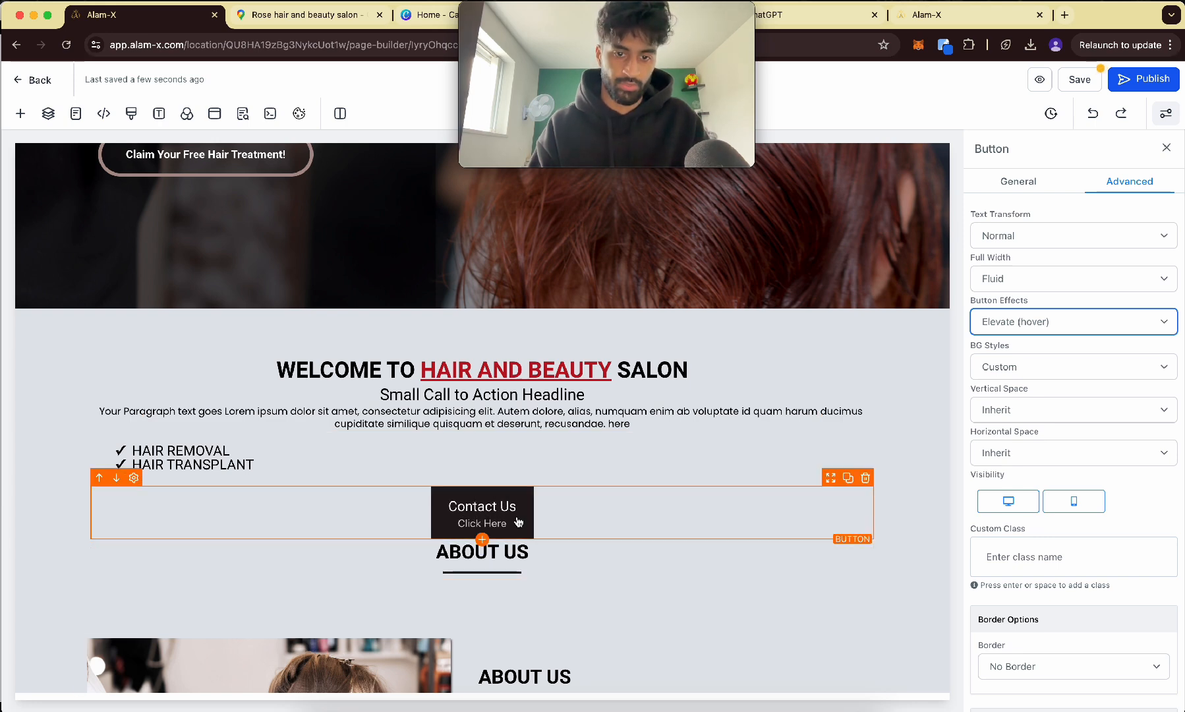
pyautogui.click(1004, 319)
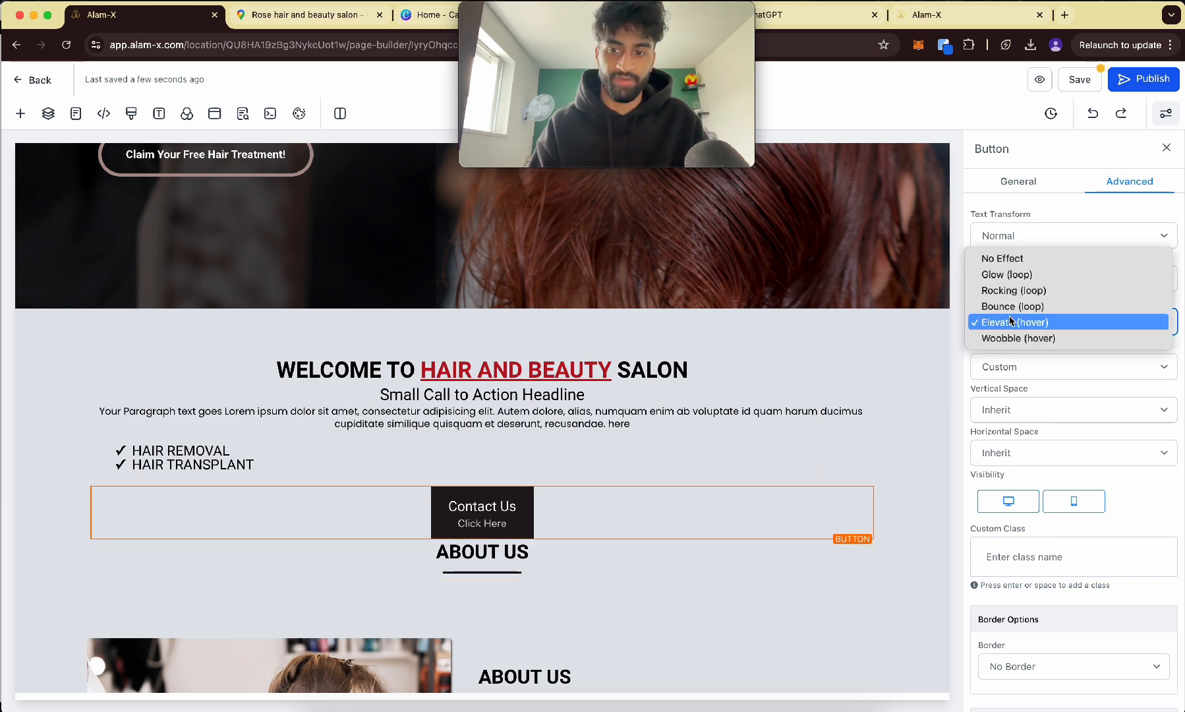
pyautogui.click(1013, 308)
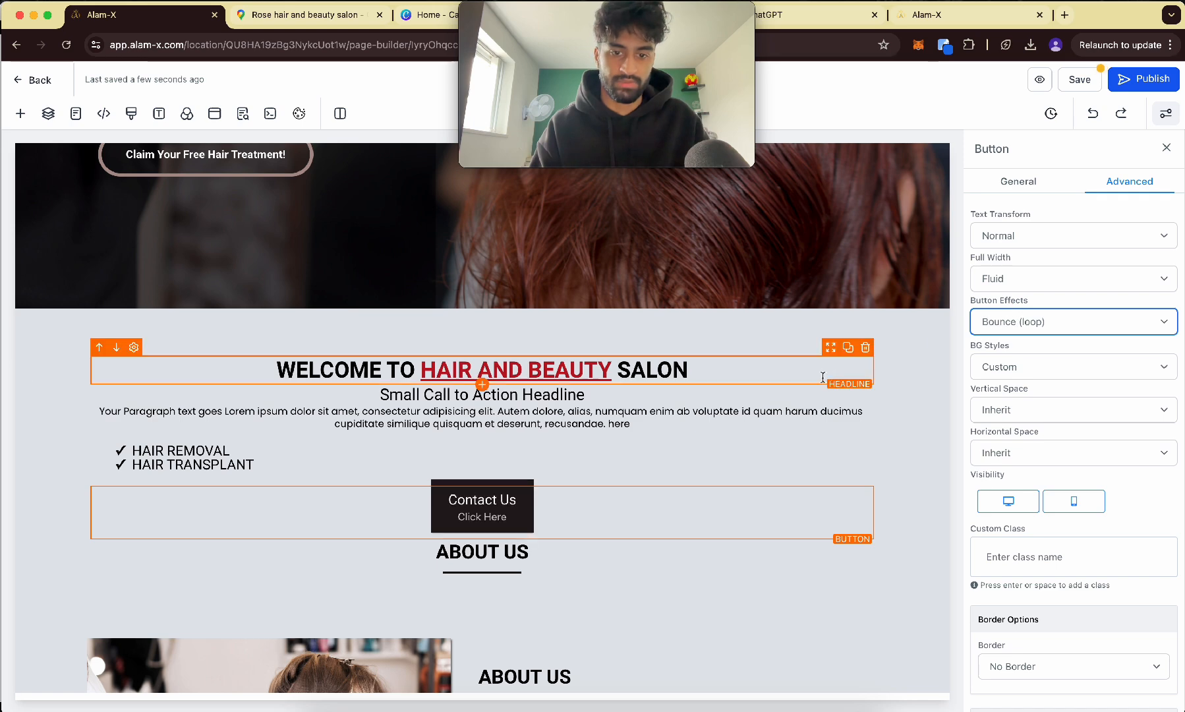
pyautogui.click(1012, 320)
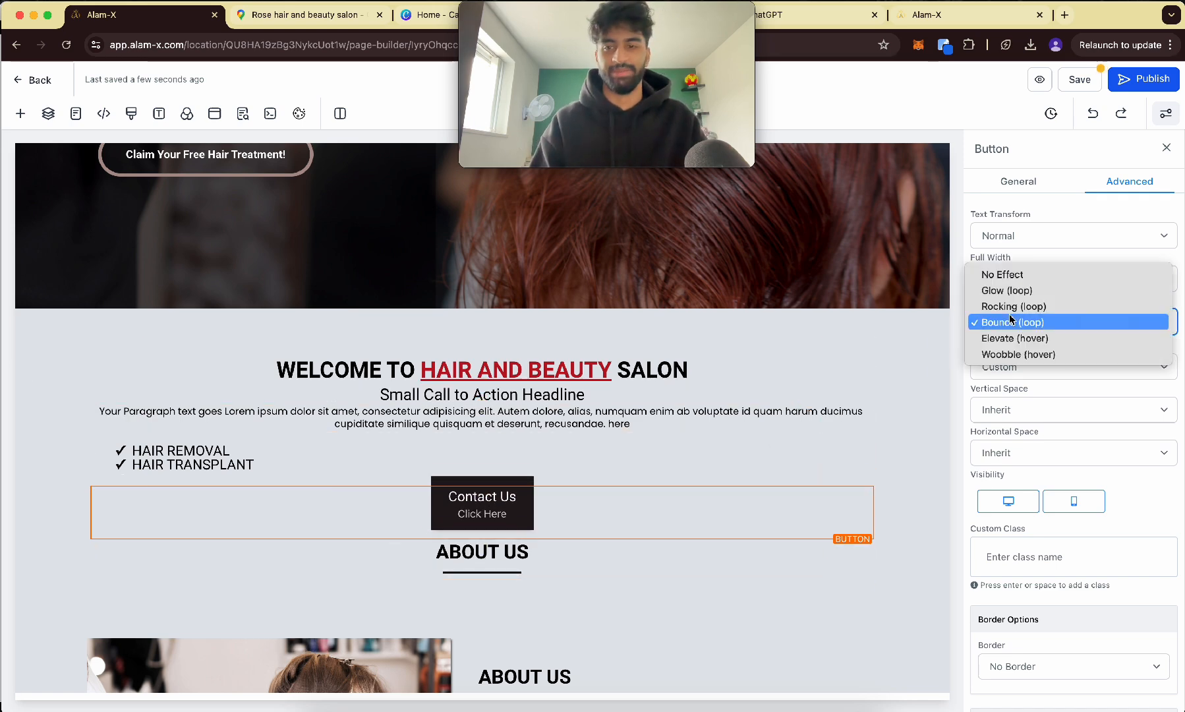
pyautogui.click(1013, 290)
# - Change the Contact Us button's background style to Line Flat
pyautogui.scroll(-1, 1028, 330)
pyautogui.click(1031, 341)
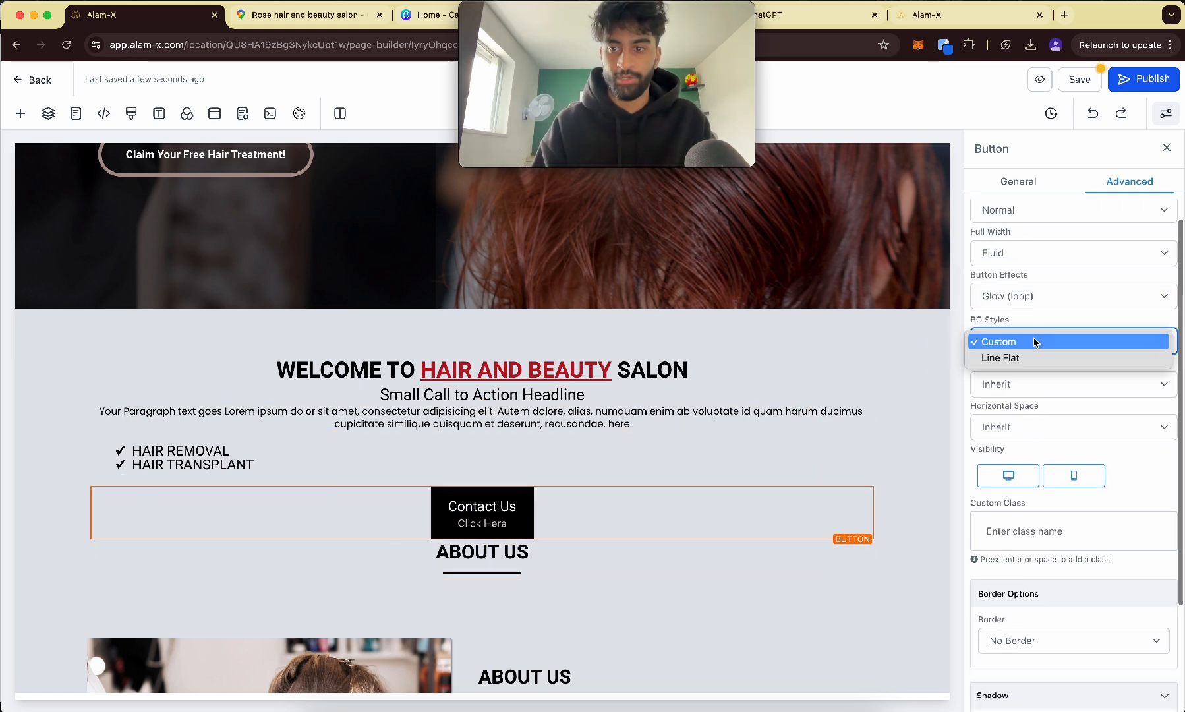
pyautogui.click(999, 357)
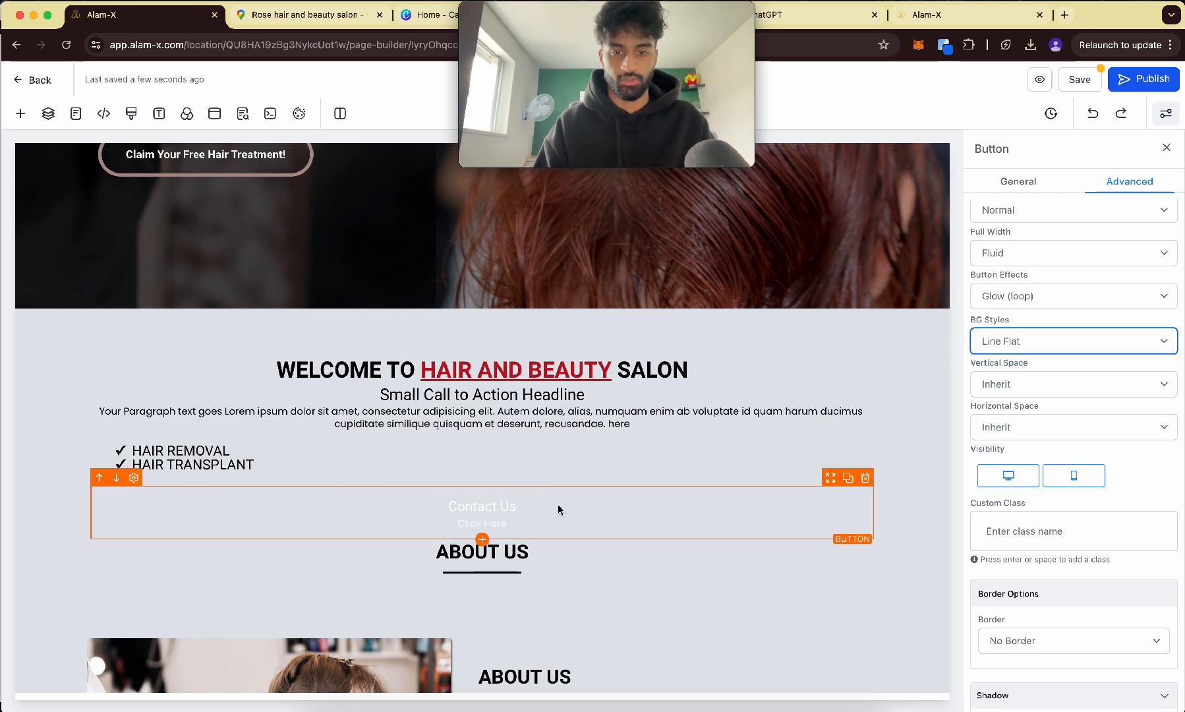
# - Set the Contact Us button's text color and sub text color to black
pyautogui.click(1018, 181)
pyautogui.scroll(-5, 1097, 497)
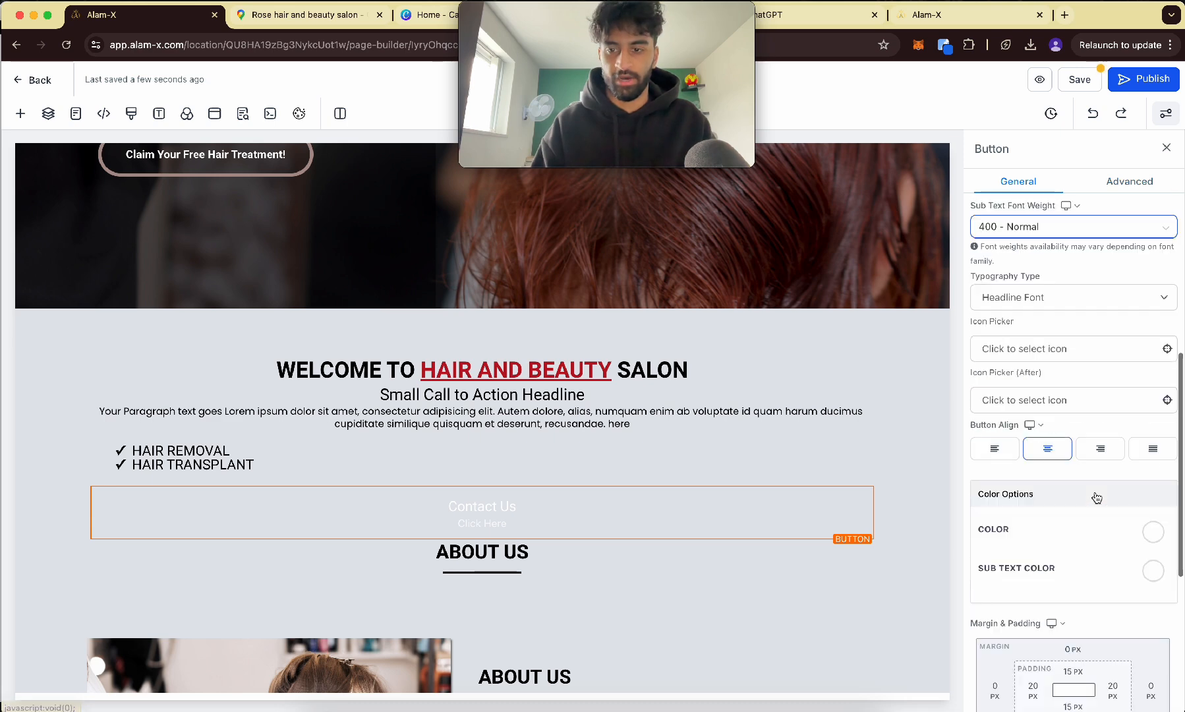
pyautogui.scroll(-5, 1096, 498)
pyautogui.scroll(1, 1120, 395)
pyautogui.click(1154, 291)
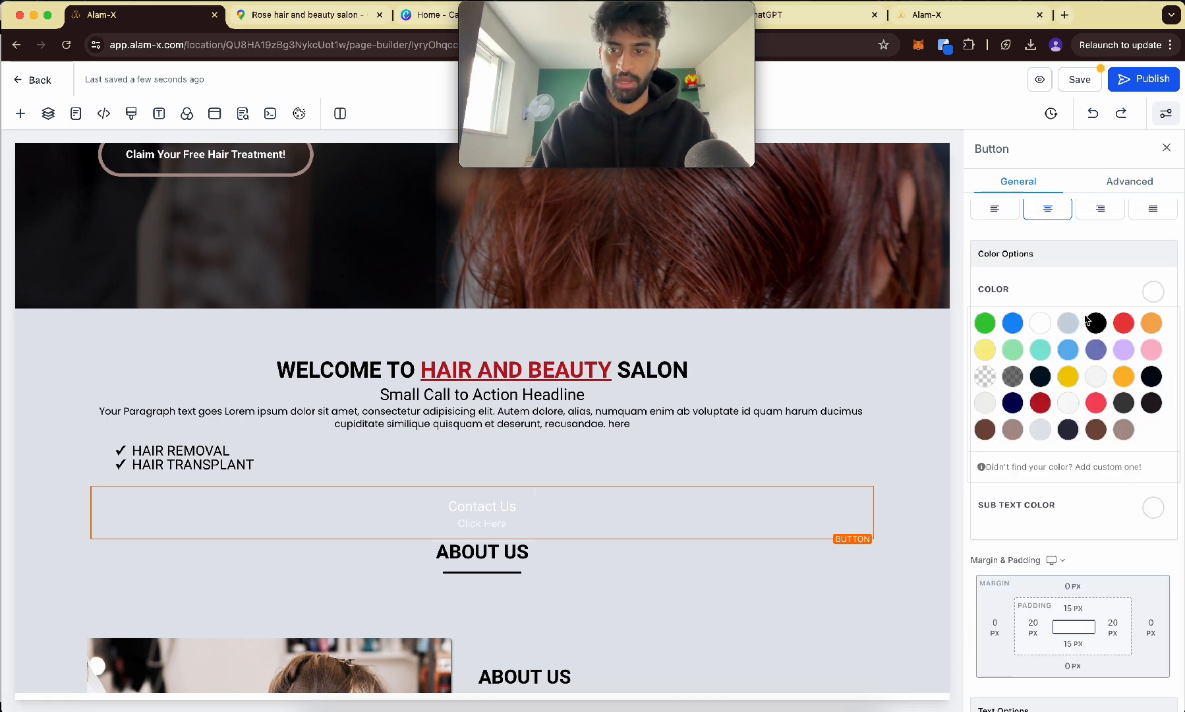
pyautogui.scroll(-2, 1072, 263)
pyautogui.click(1152, 436)
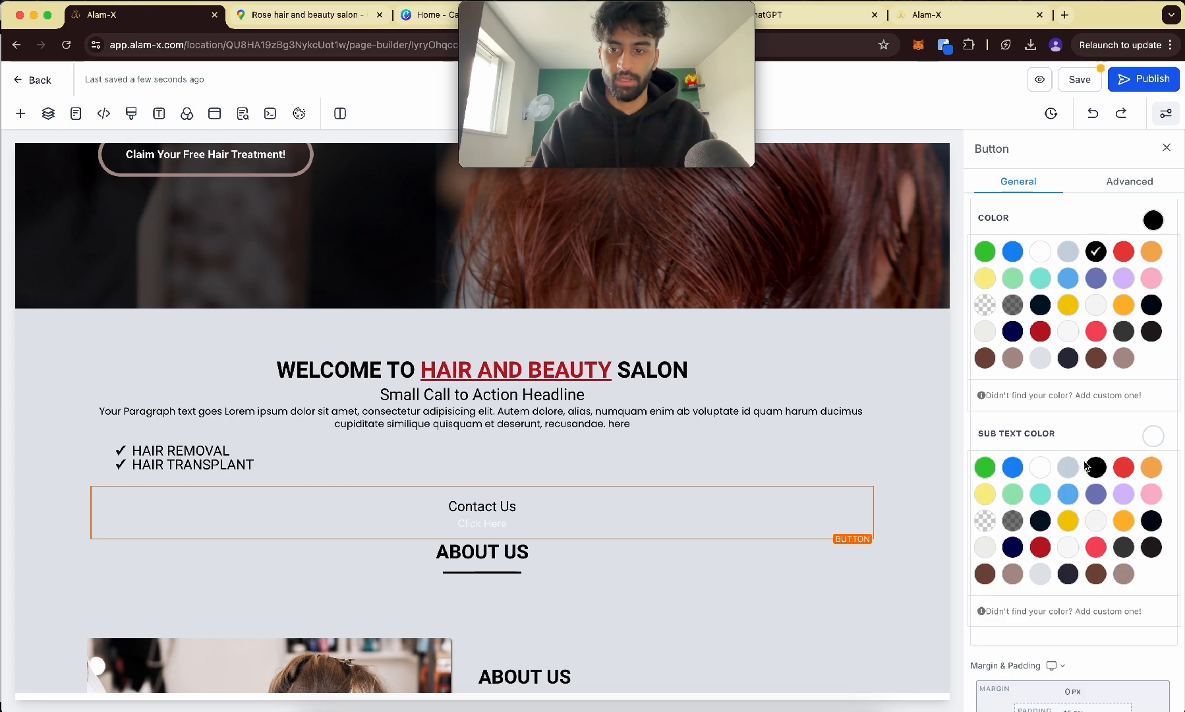
# - Apply a full border to the Contact Us button and make the border color black
pyautogui.click(1130, 182)
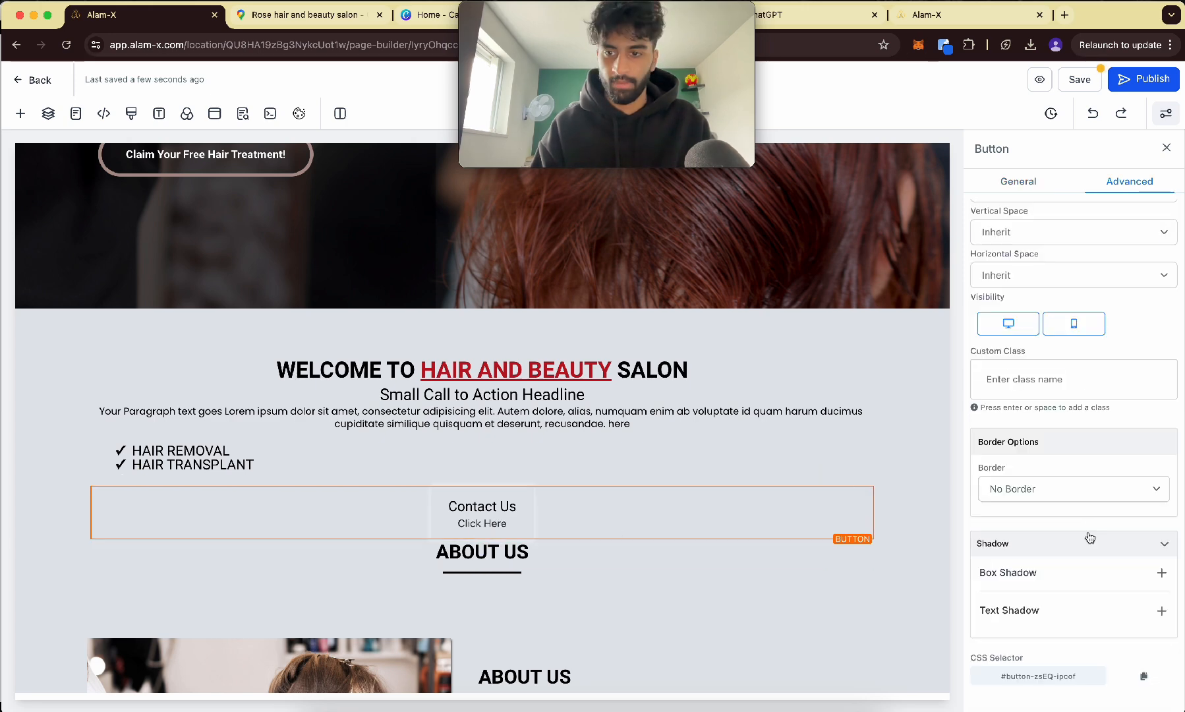
pyautogui.click(1033, 489)
pyautogui.click(1029, 504)
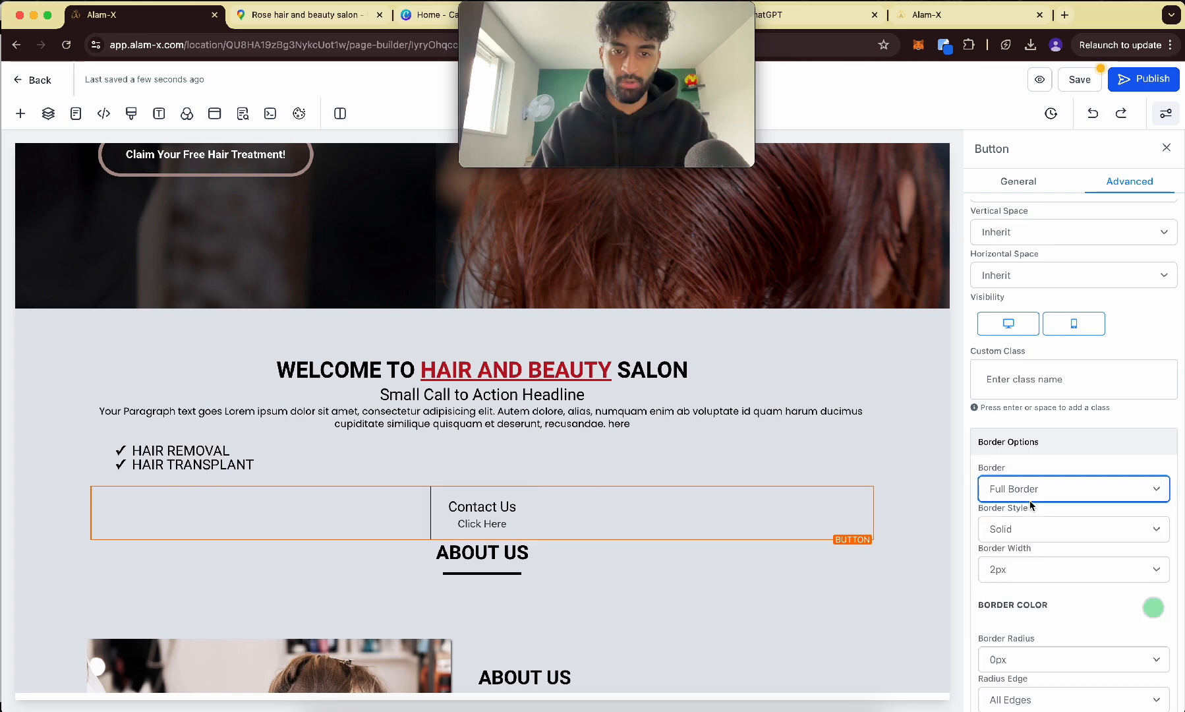
pyautogui.click(1152, 607)
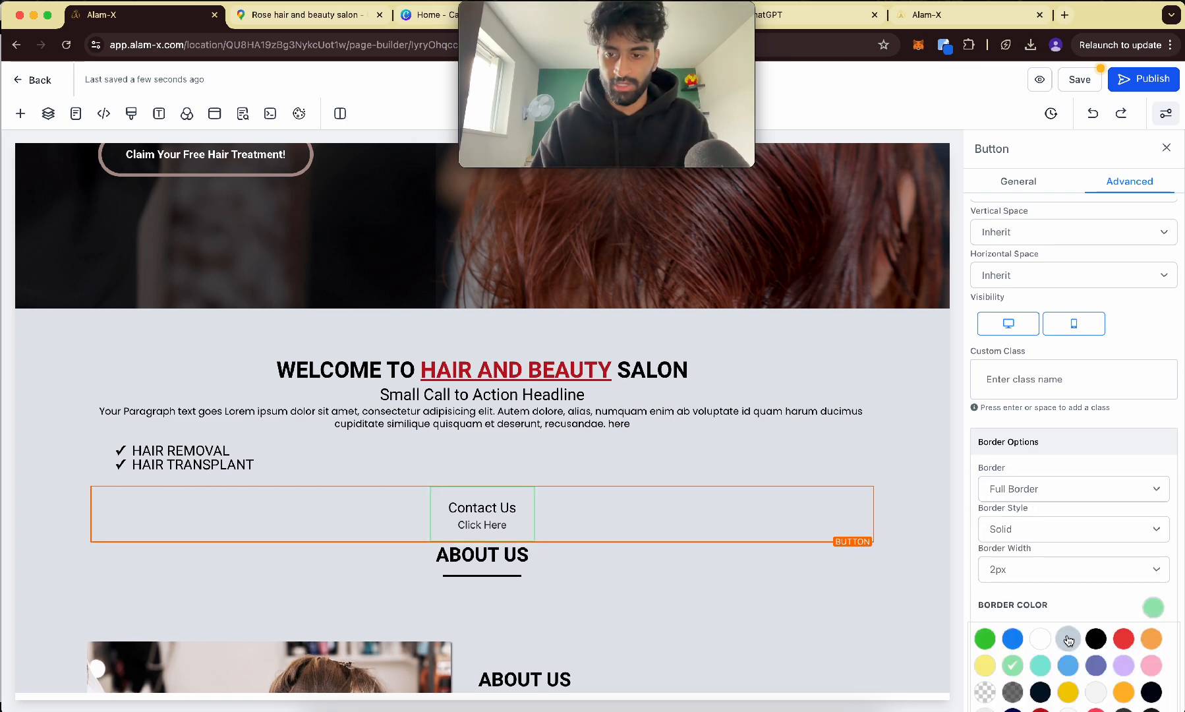
# - Round all edges of the Contact Us button's border with a 75px border radius
pyautogui.scroll(-3, 1061, 502)
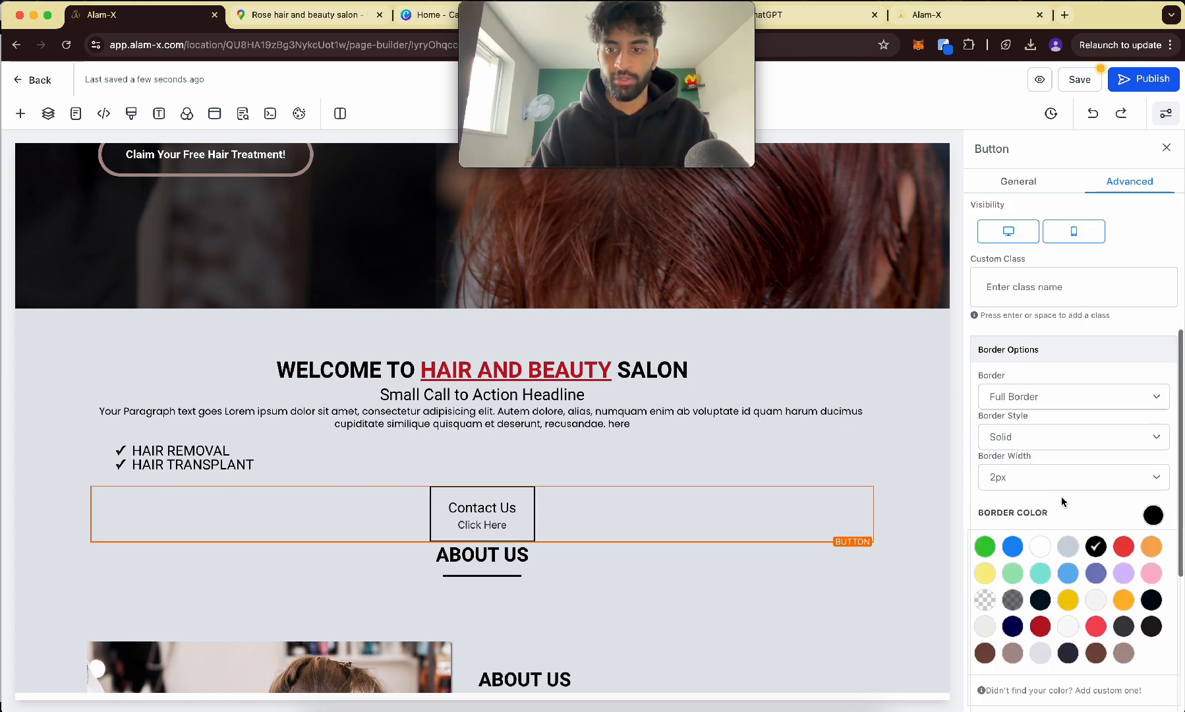
pyautogui.scroll(-8, 1023, 430)
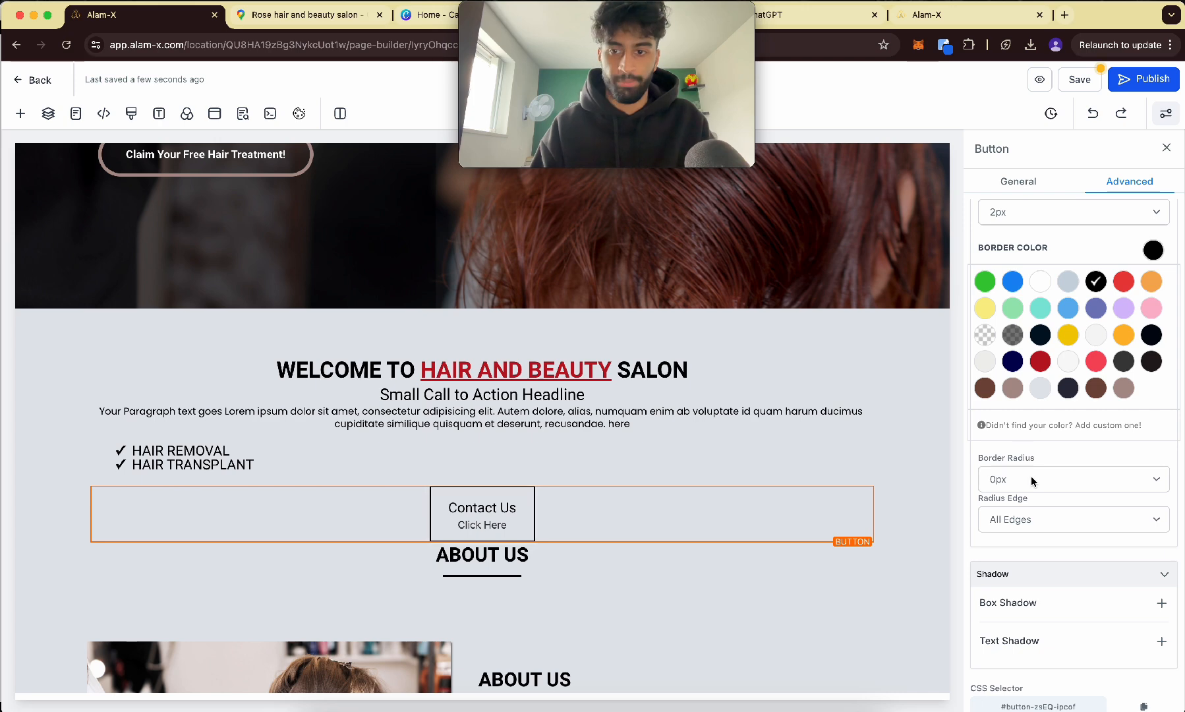
pyautogui.click(1031, 479)
pyautogui.scroll(-1, 1050, 580)
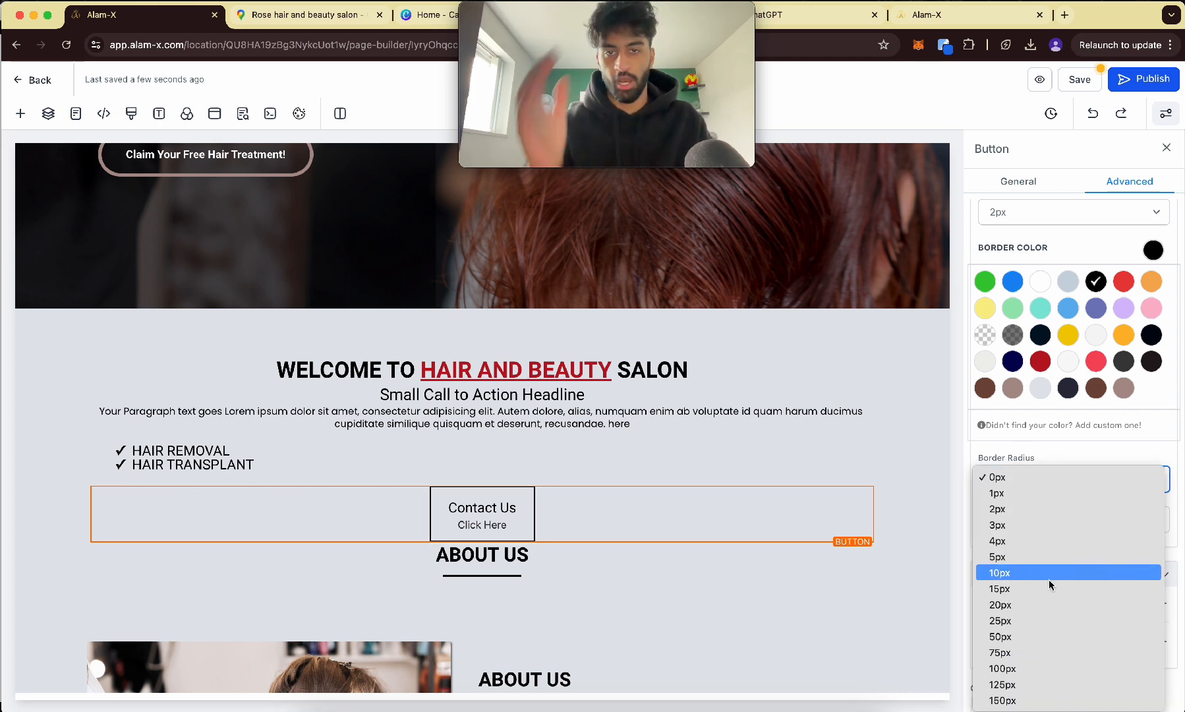
pyautogui.click(1048, 651)
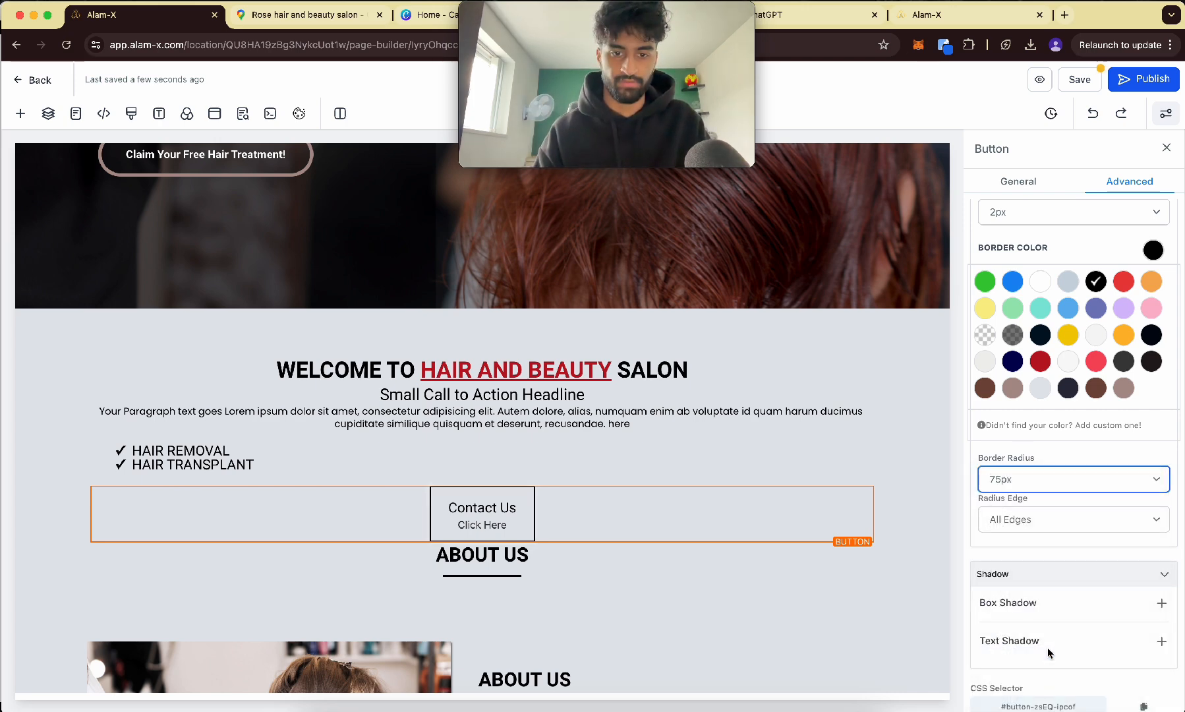
pyautogui.click(652, 608)
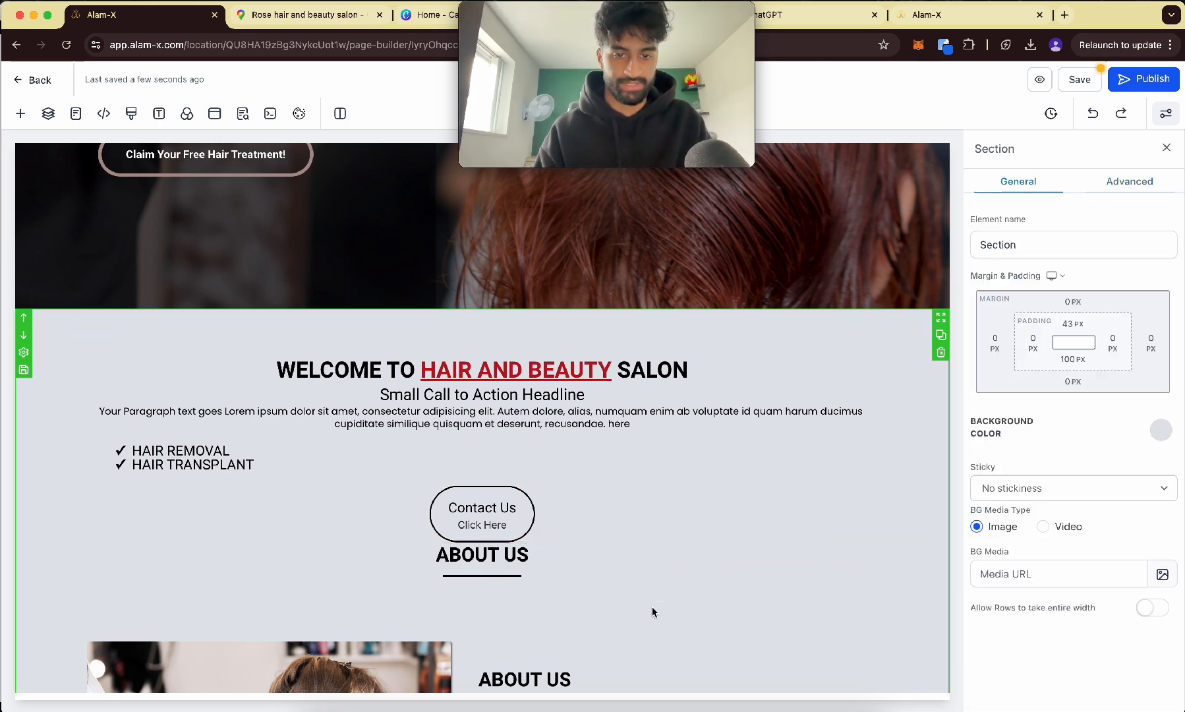
pyautogui.click(557, 517)
pyautogui.click(605, 574)
pyautogui.click(597, 601)
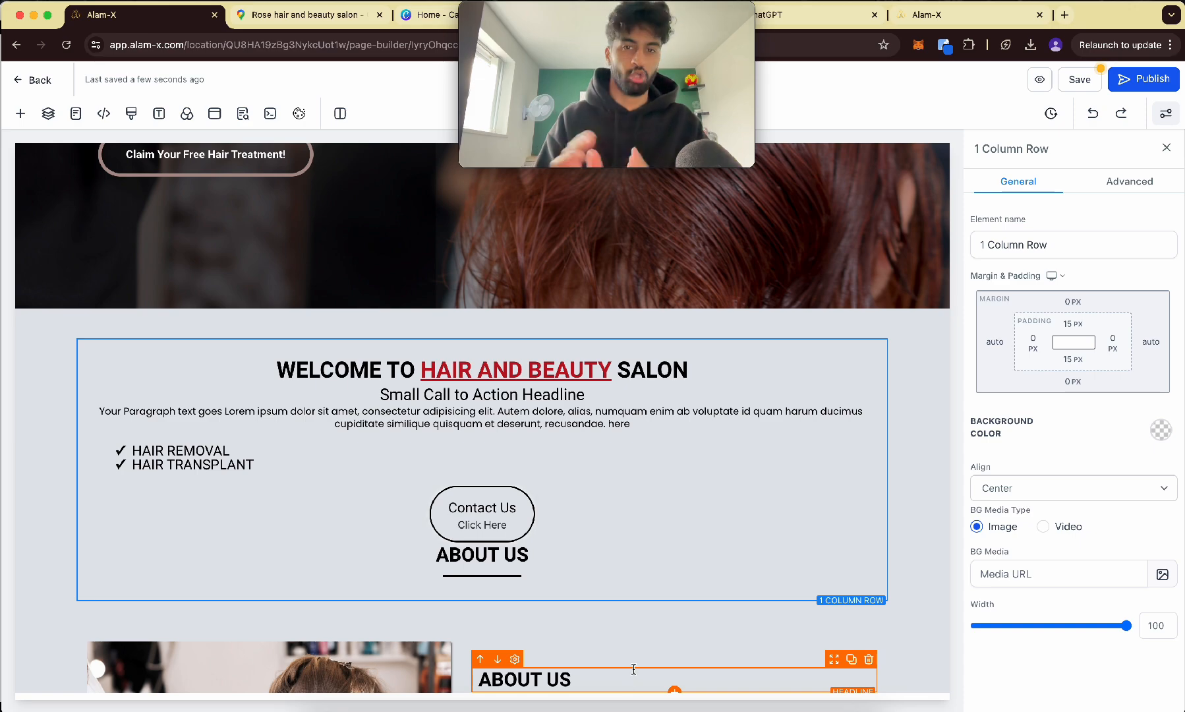
# - Set the Contact Us button's bottom margin to 23 px to space it from the About Us headline
pyautogui.click(518, 506)
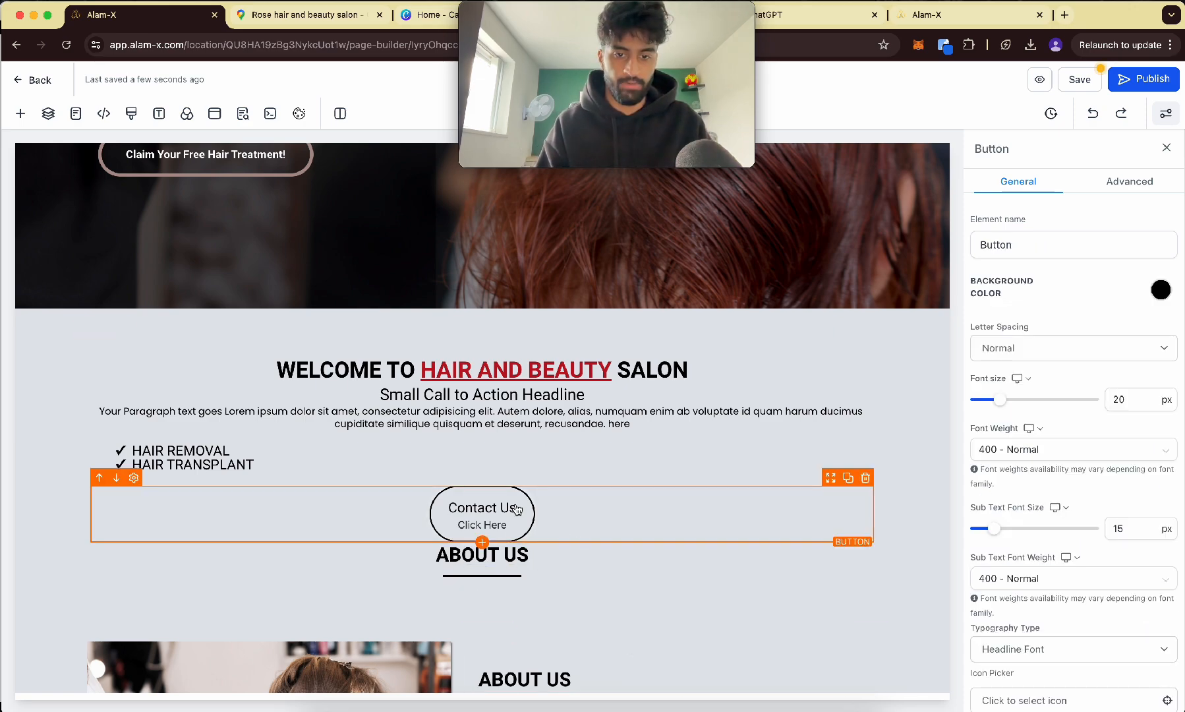
pyautogui.click(1118, 391)
pyautogui.scroll(-10, 1114, 389)
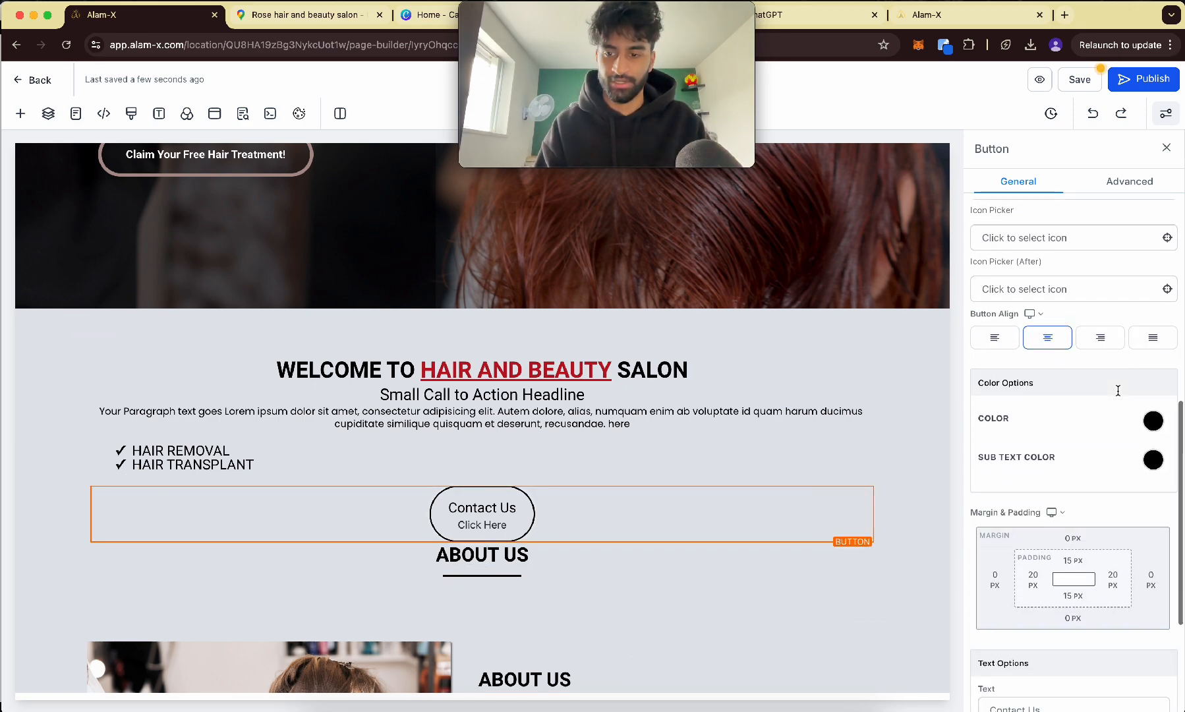
pyautogui.scroll(5, 1099, 399)
pyautogui.hscroll(2, 1102, 401)
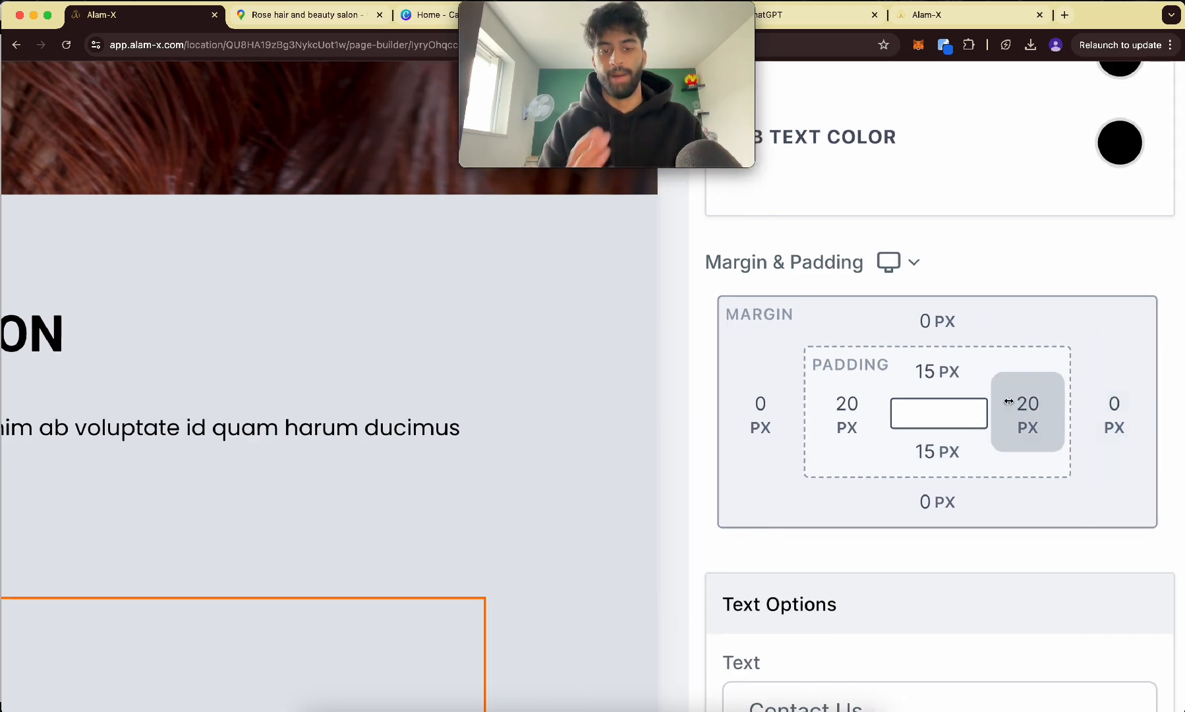
pyautogui.scroll(-5, 1008, 402)
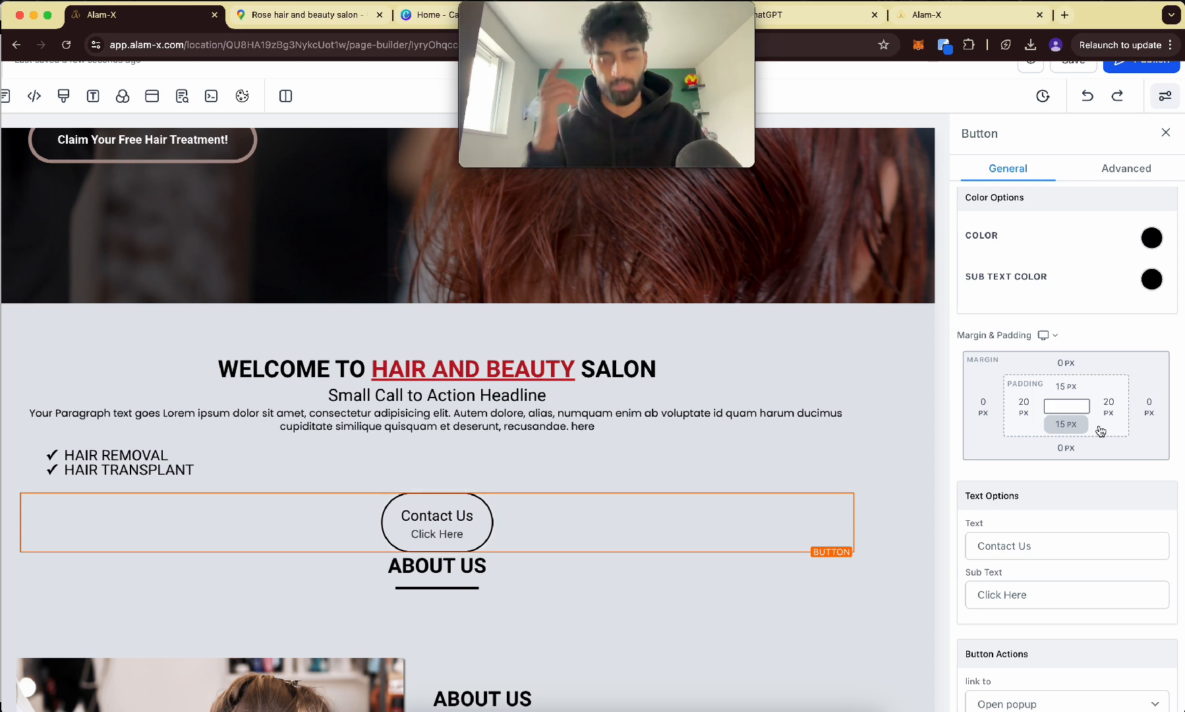
pyautogui.click(1068, 447)
pyautogui.moveTo(1018, 485); pyautogui.dragTo(1043, 493)
pyautogui.click(682, 611)
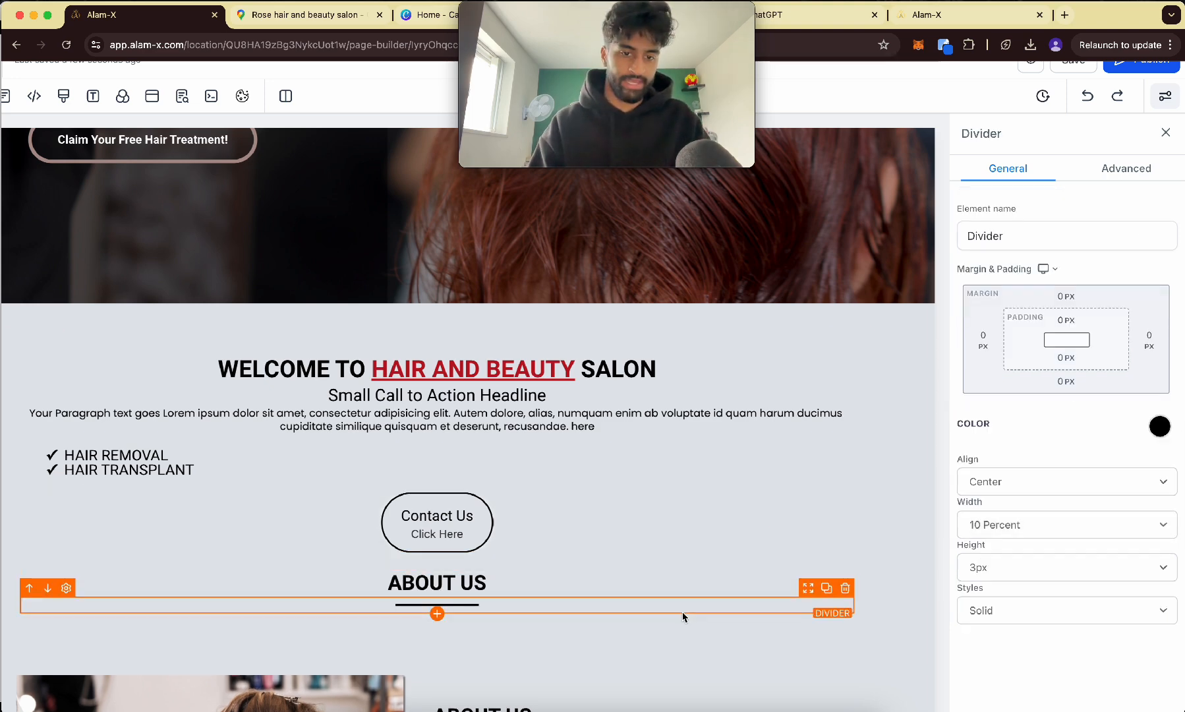
pyautogui.scroll(-3, 677, 618)
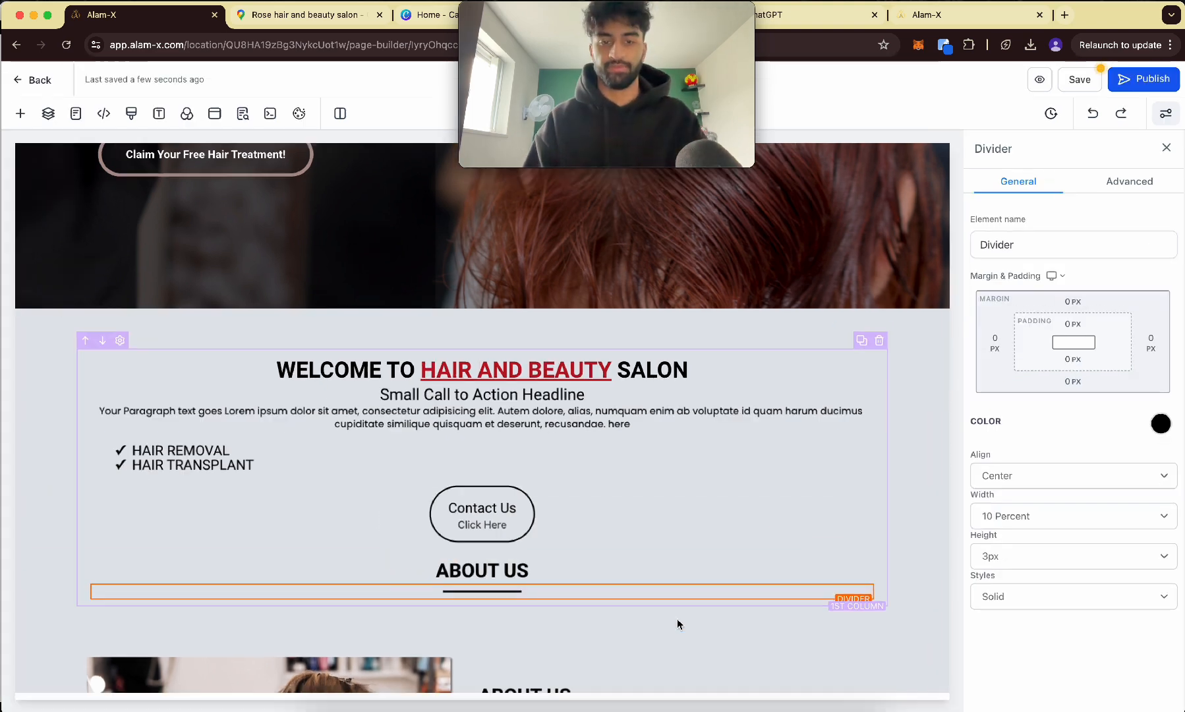
# - Set the Contact Us button's action to Go to Page, targeting the Contact Us website page
pyautogui.click(503, 503)
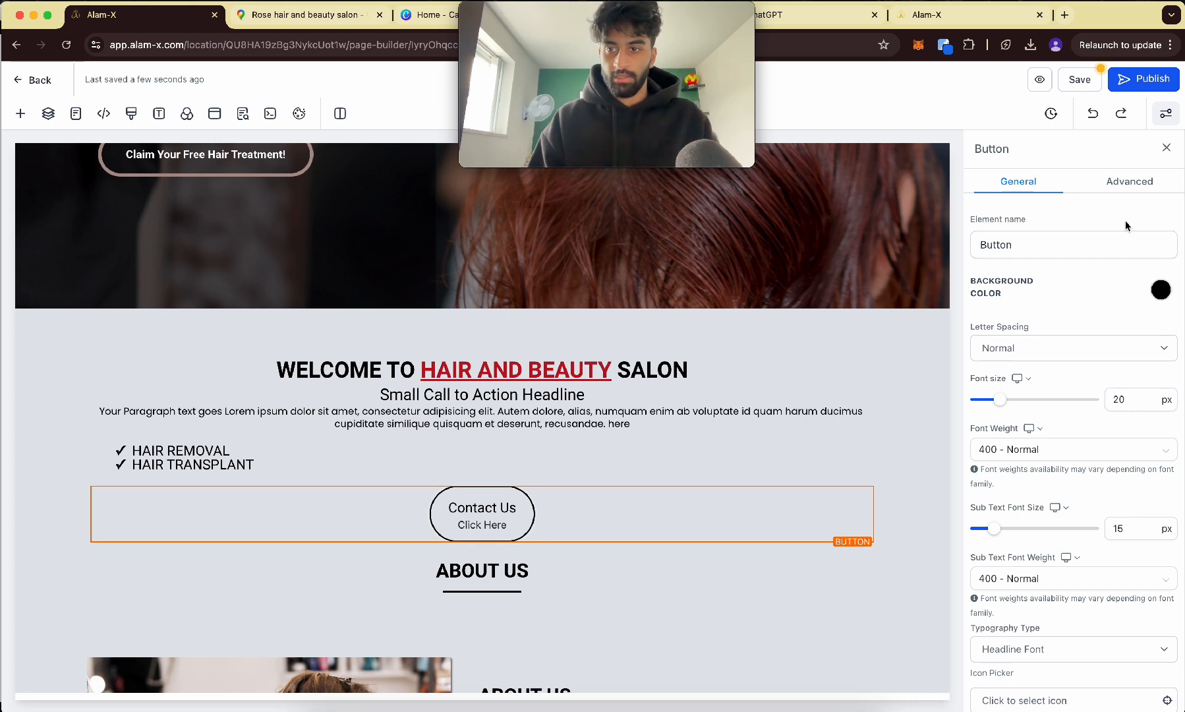
pyautogui.scroll(-10, 1032, 635)
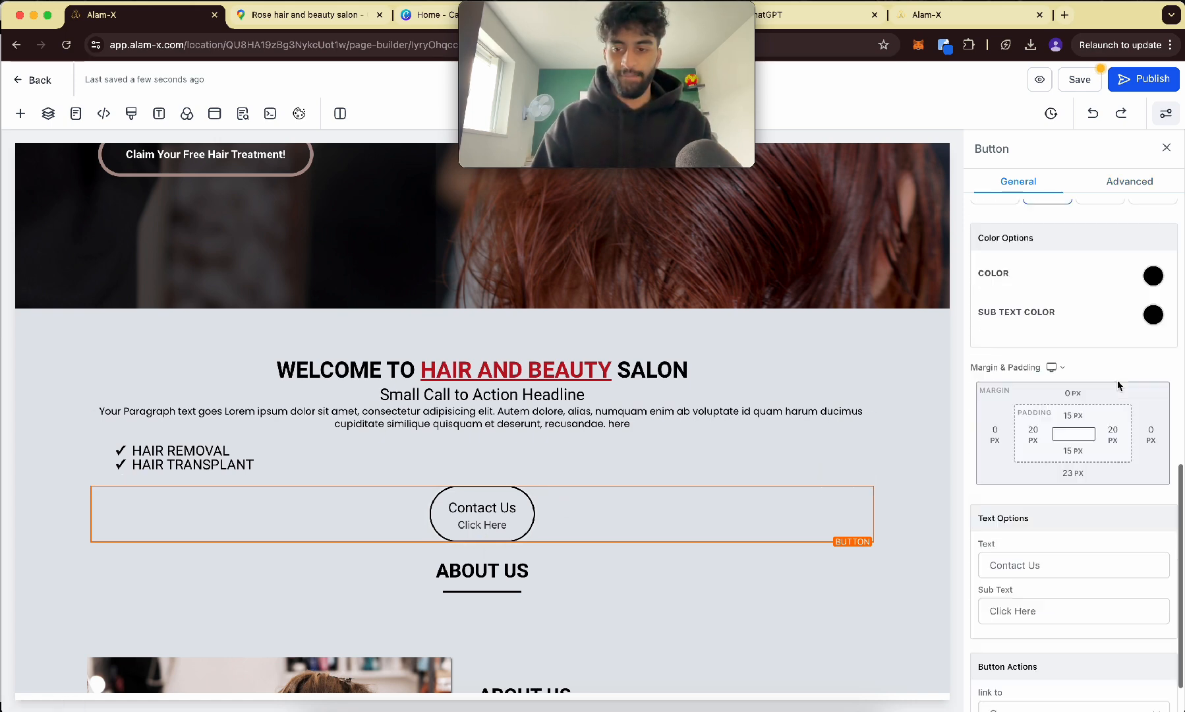
pyautogui.click(1025, 646)
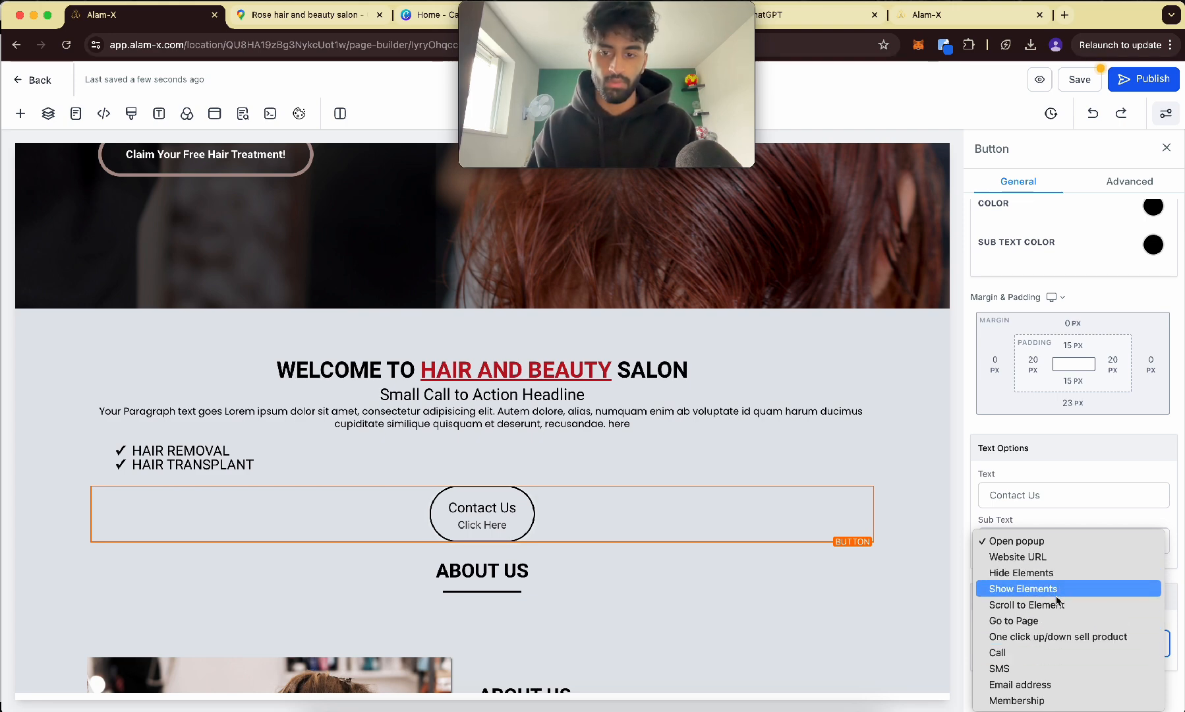
pyautogui.click(1028, 622)
pyautogui.click(1008, 683)
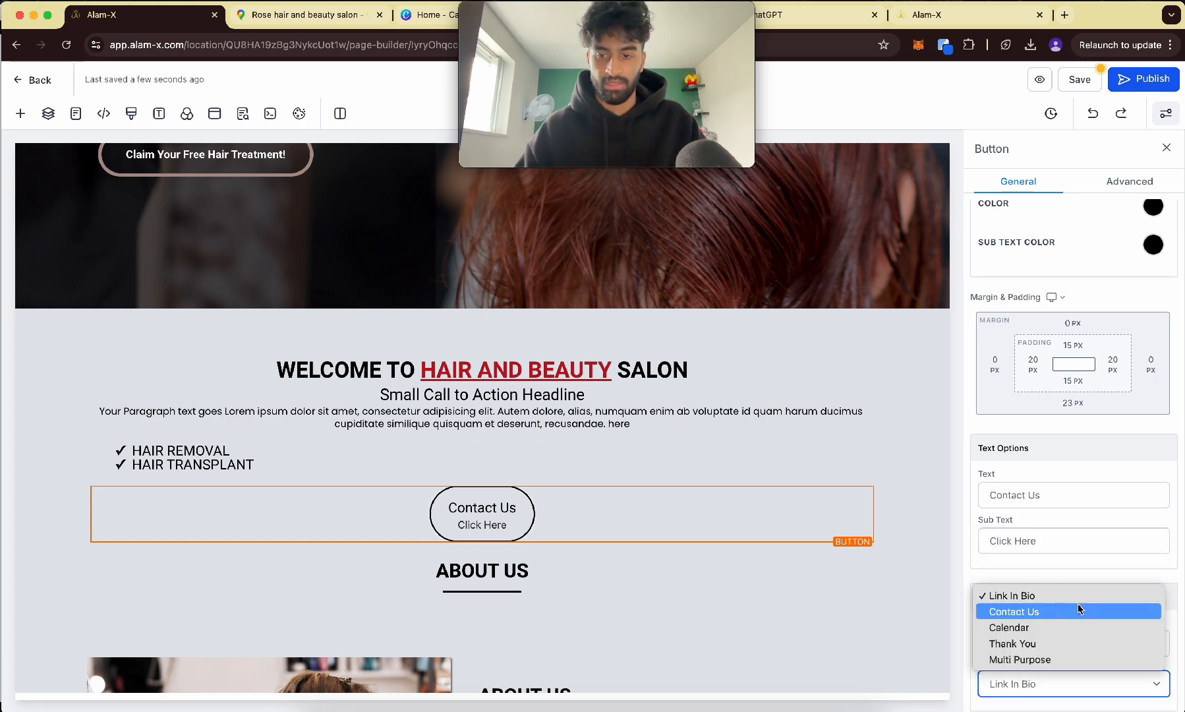
pyautogui.click(1029, 614)
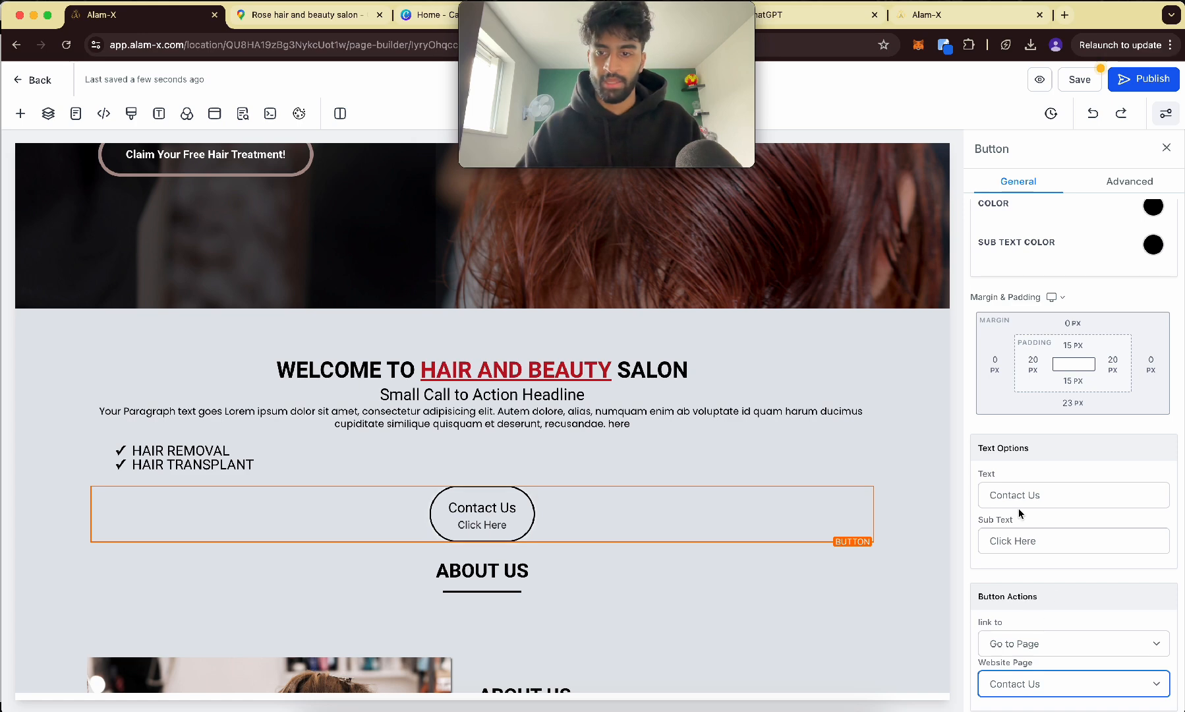
pyautogui.click(636, 568)
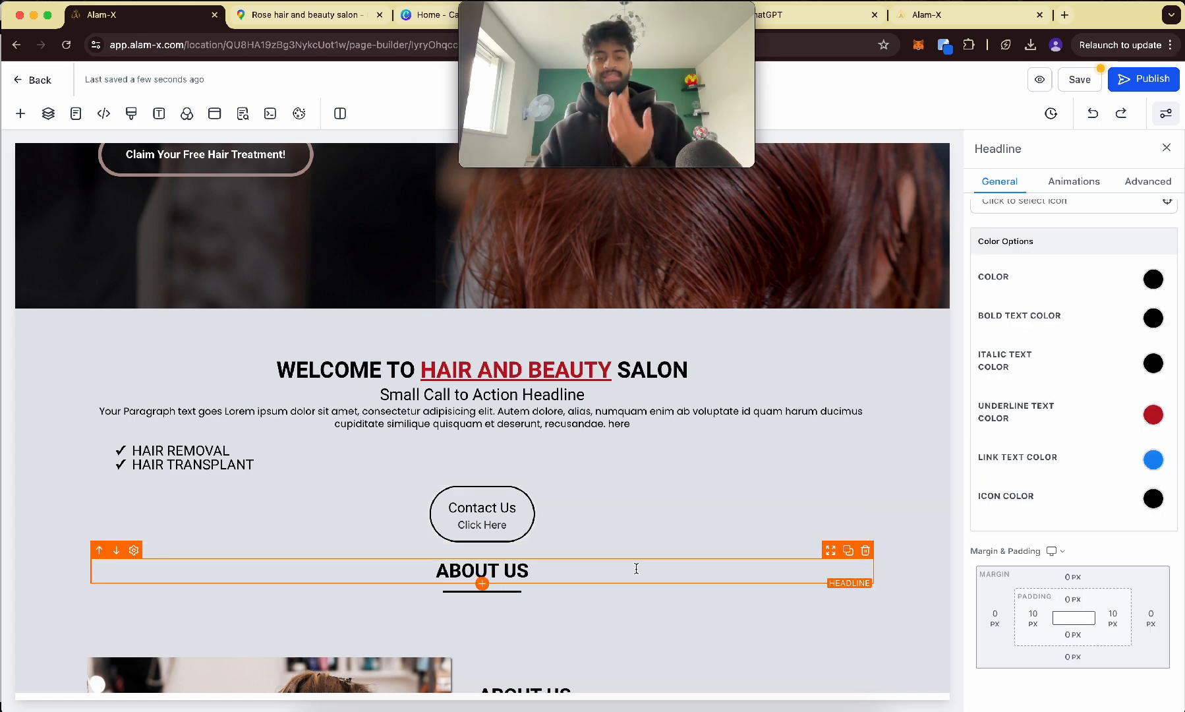
# - Add a Form element above the Contact Us button and assign it the Access to Demo form
pyautogui.scroll(-1, 636, 568)
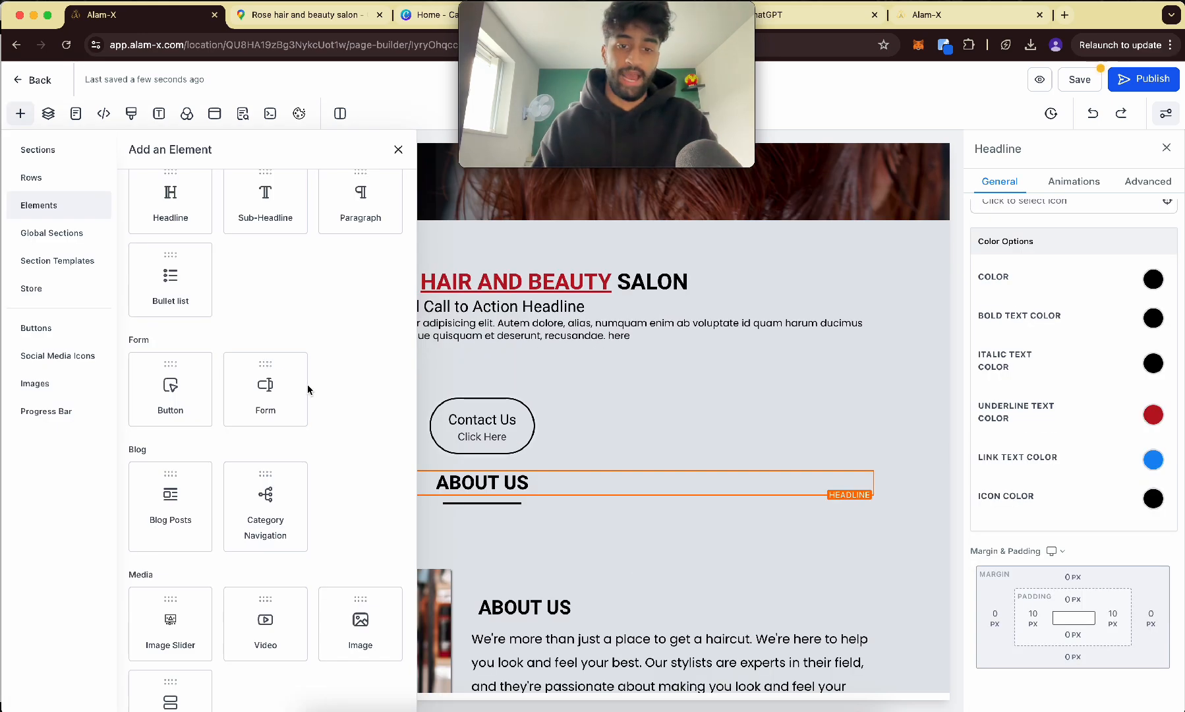
pyautogui.moveTo(303, 389); pyautogui.dragTo(542, 448)
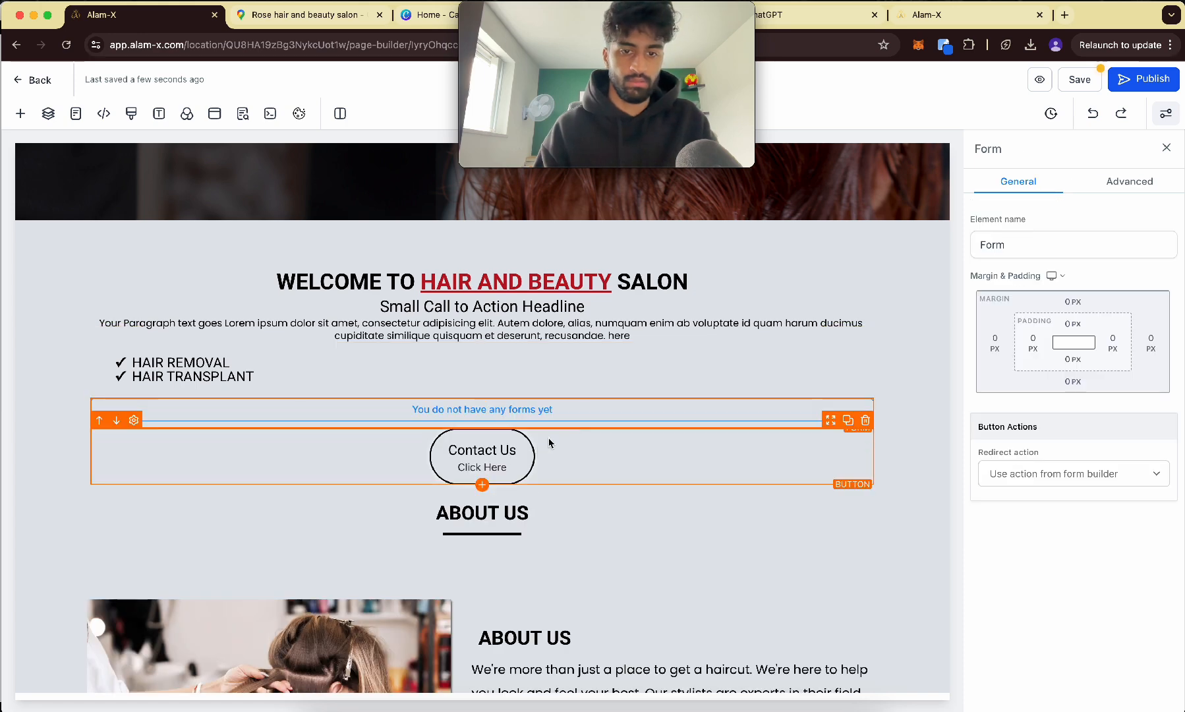
pyautogui.click(579, 337)
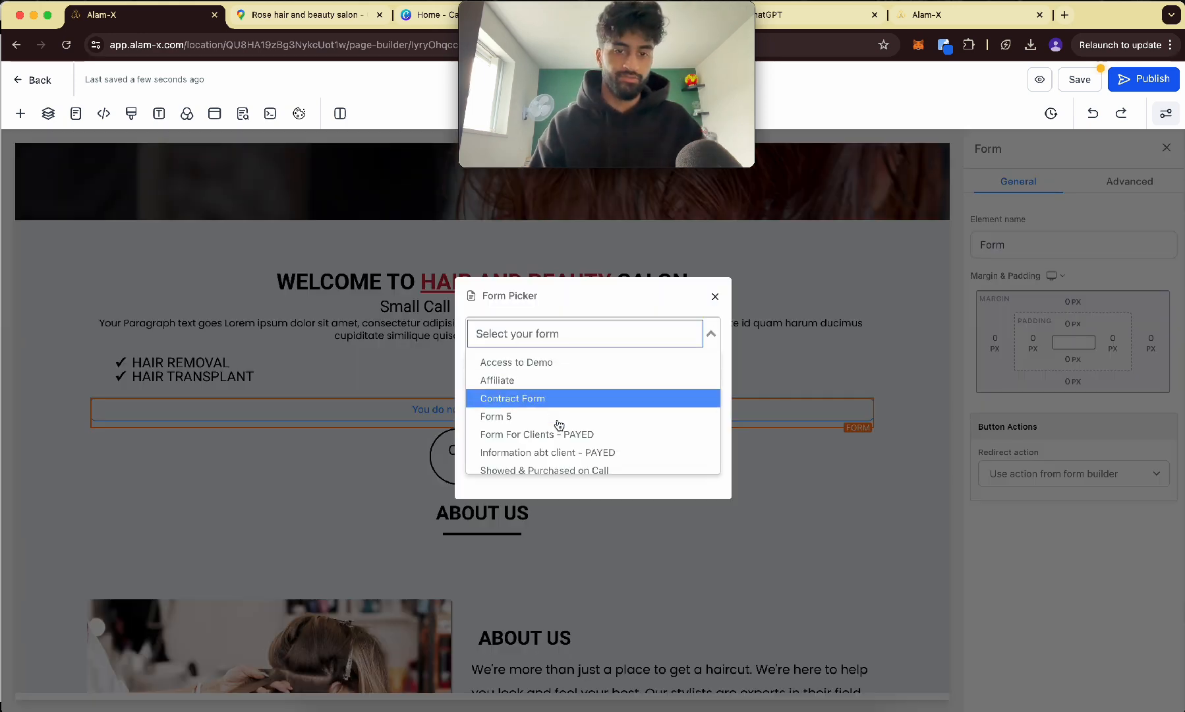
pyautogui.click(527, 362)
pyautogui.scroll(-3, 678, 485)
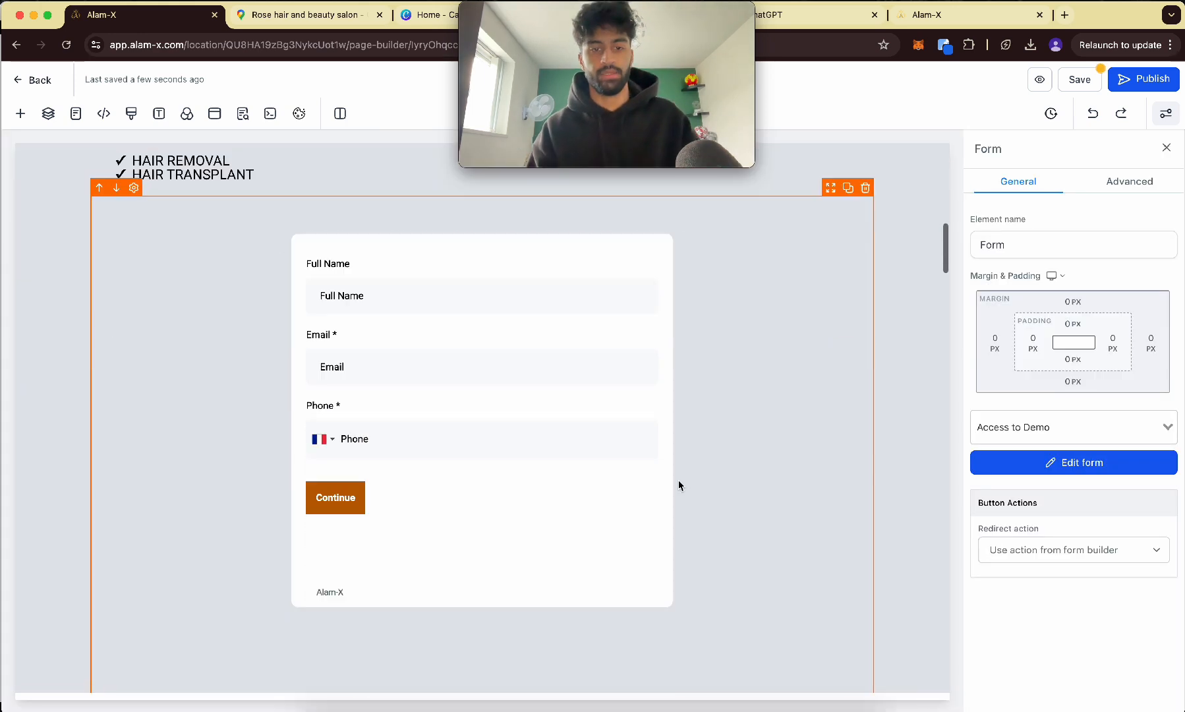
pyautogui.scroll(-1, 679, 486)
pyautogui.scroll(1, 679, 486)
pyautogui.scroll(-1, 679, 486)
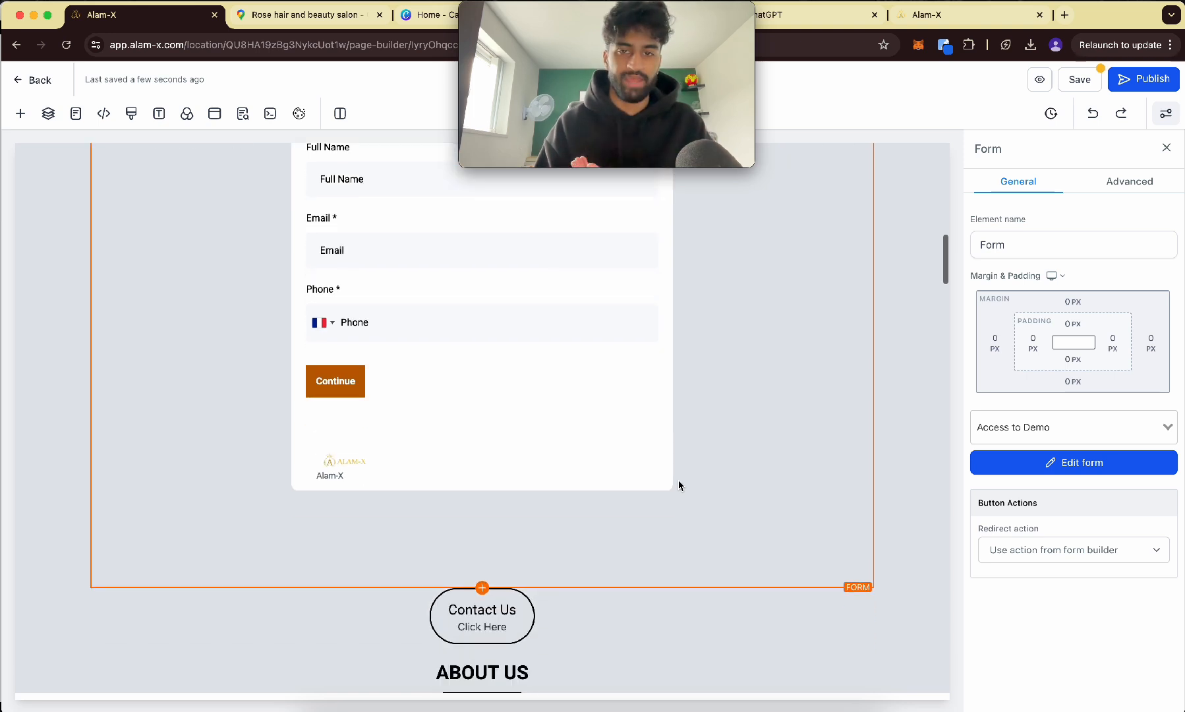
pyautogui.scroll(-1, 679, 486)
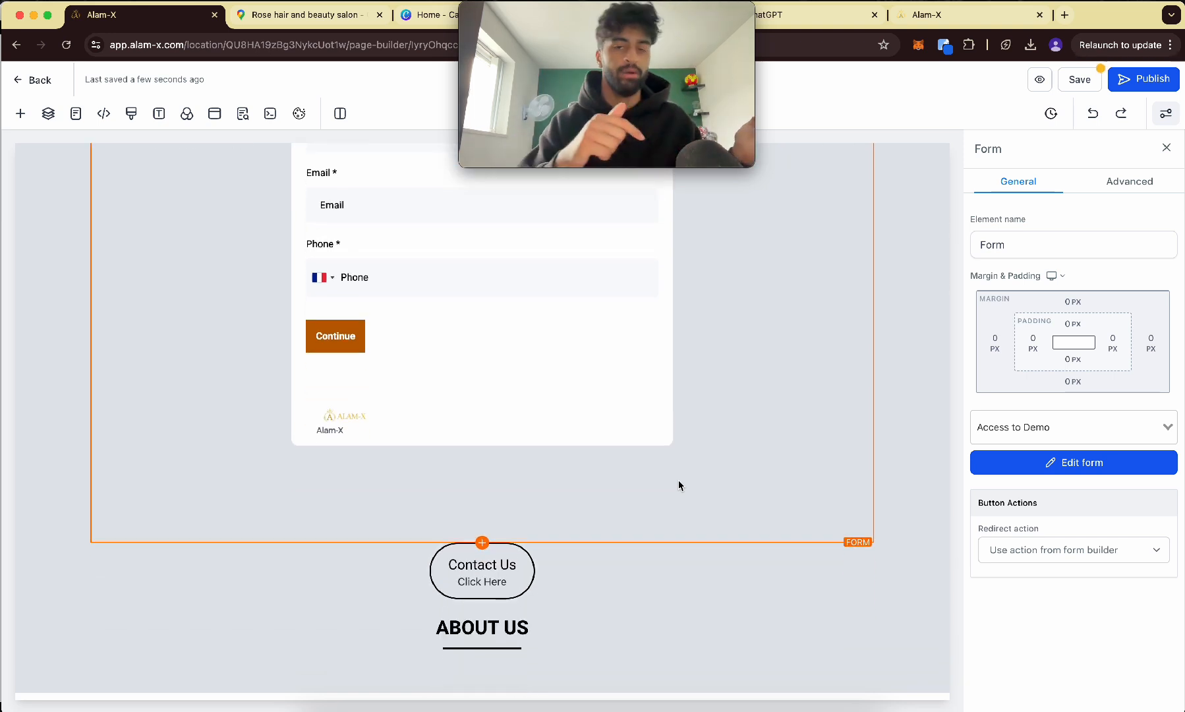
# - Delete the Access to Demo form element from the welcome section
pyautogui.scroll(4, 809, 259)
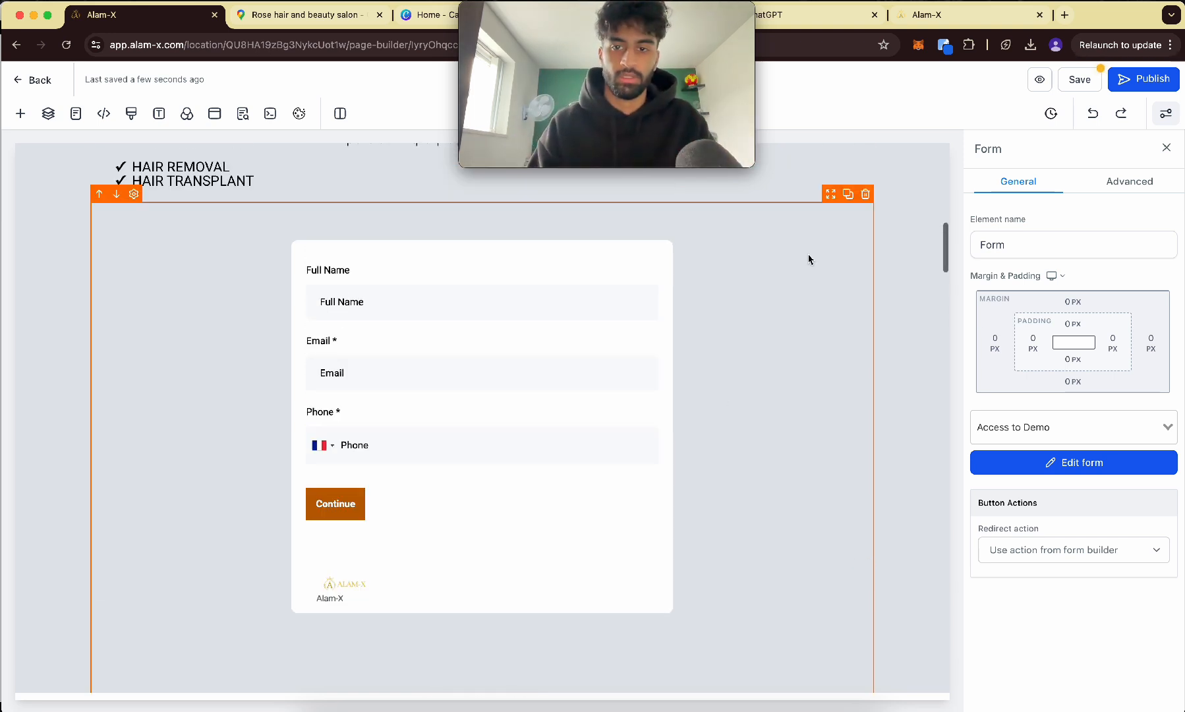
pyautogui.click(863, 196)
pyautogui.scroll(1, 850, 316)
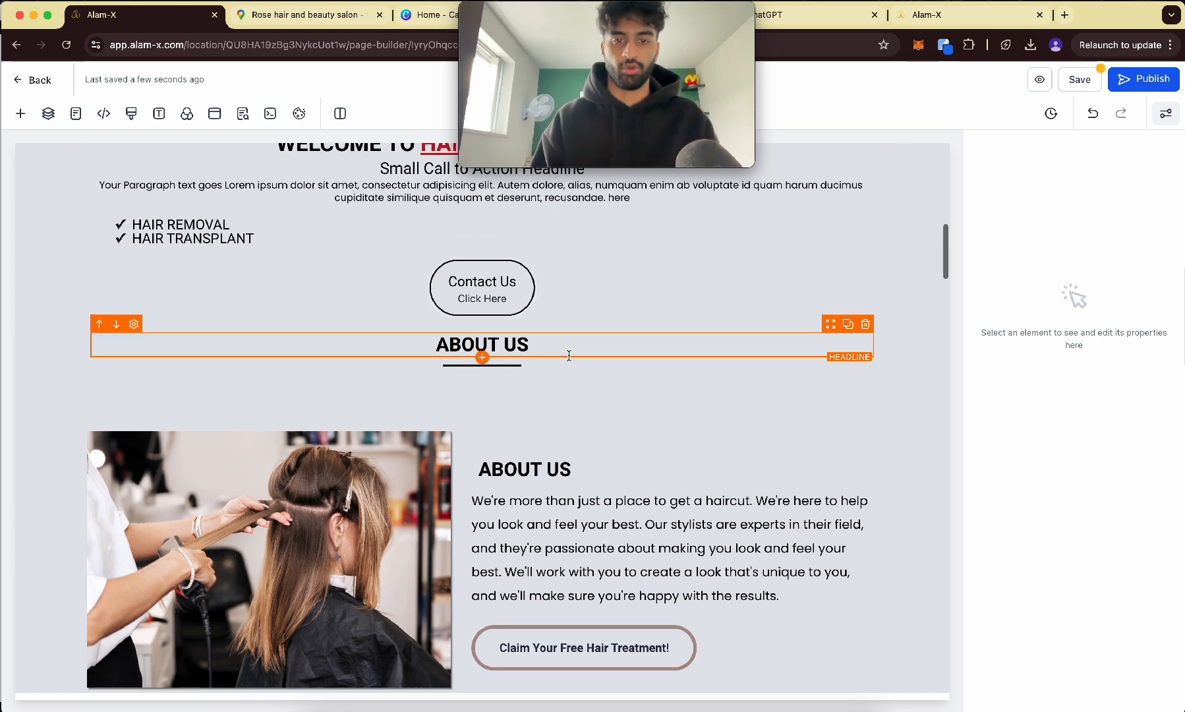
# - Add an Image Slider element directly below the divider under the centered About Us headline
pyautogui.click(21, 115)
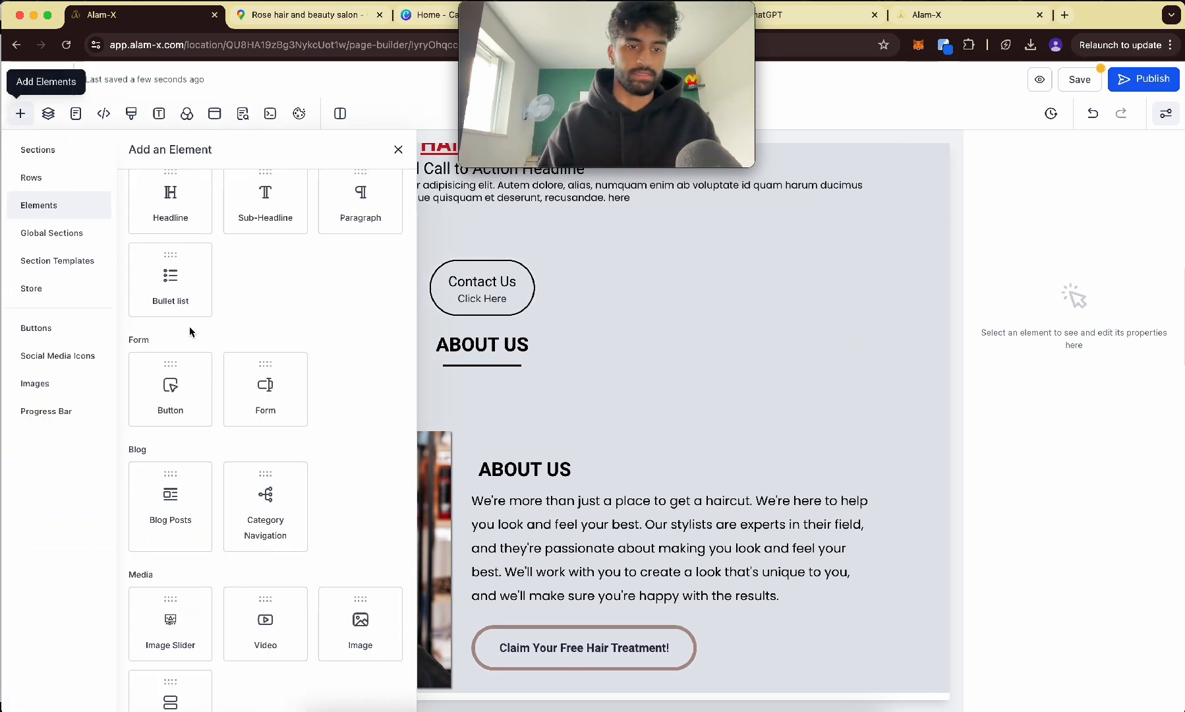
pyautogui.scroll(-5, 222, 463)
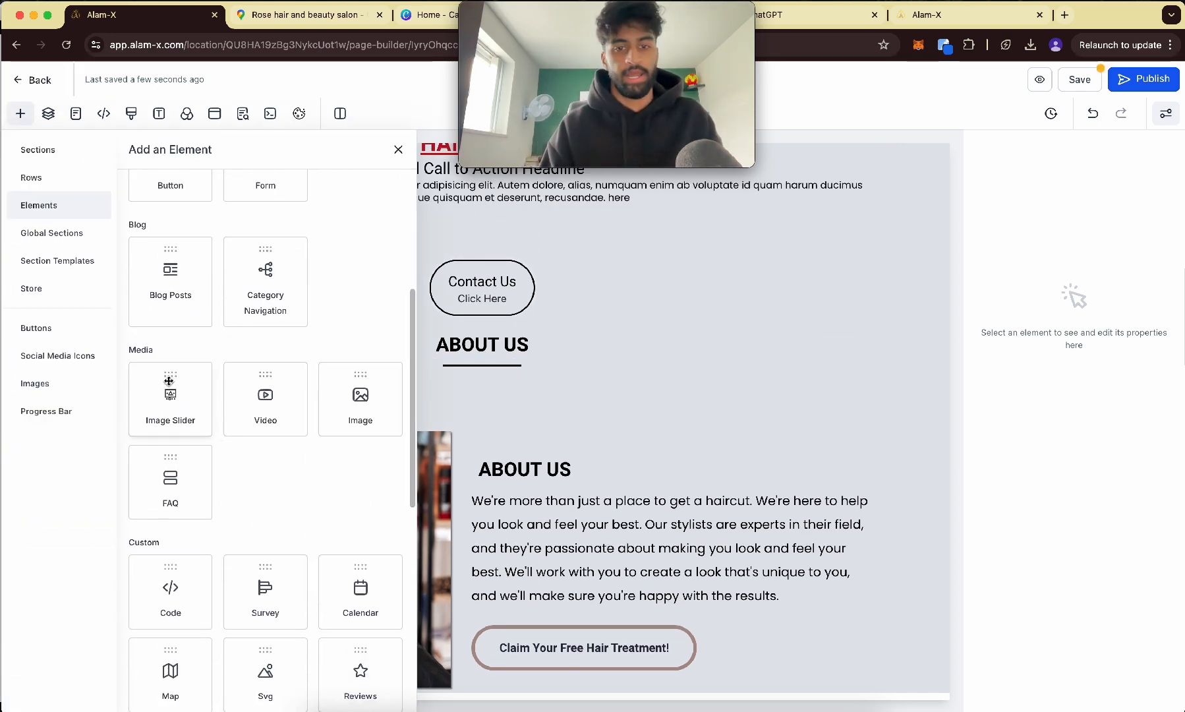
pyautogui.moveTo(168, 380); pyautogui.dragTo(565, 385)
pyautogui.scroll(-3, 590, 446)
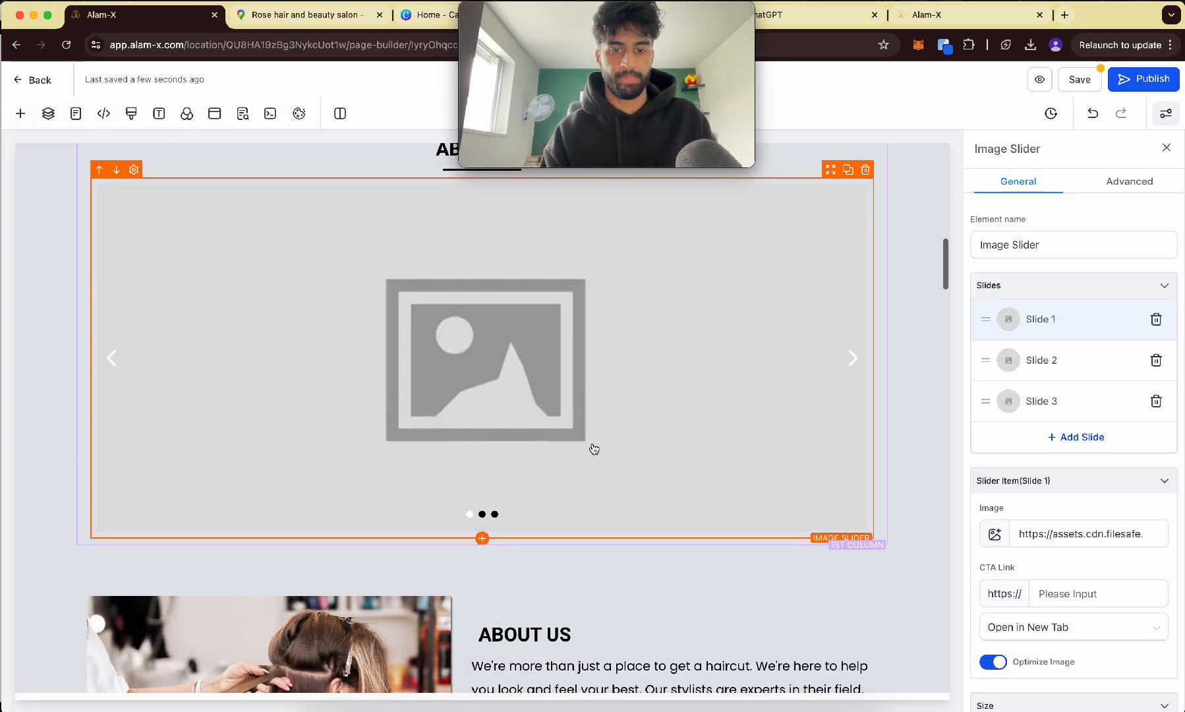
pyautogui.scroll(1, 594, 449)
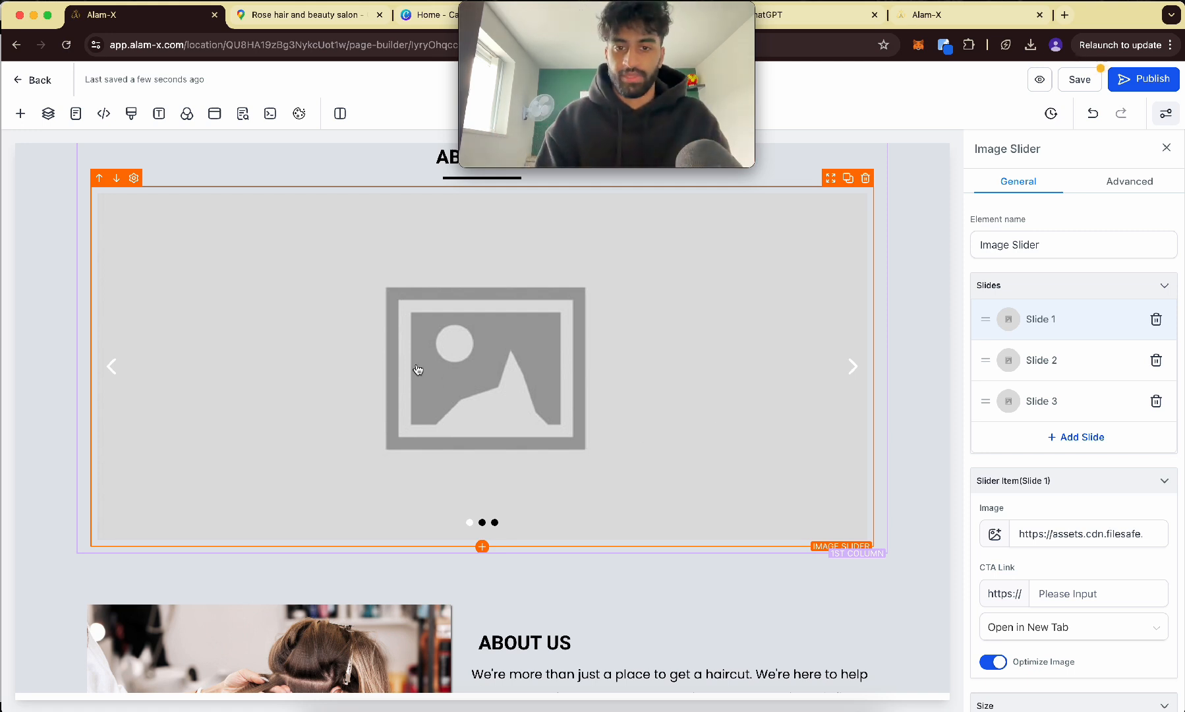
pyautogui.scroll(1, 593, 407)
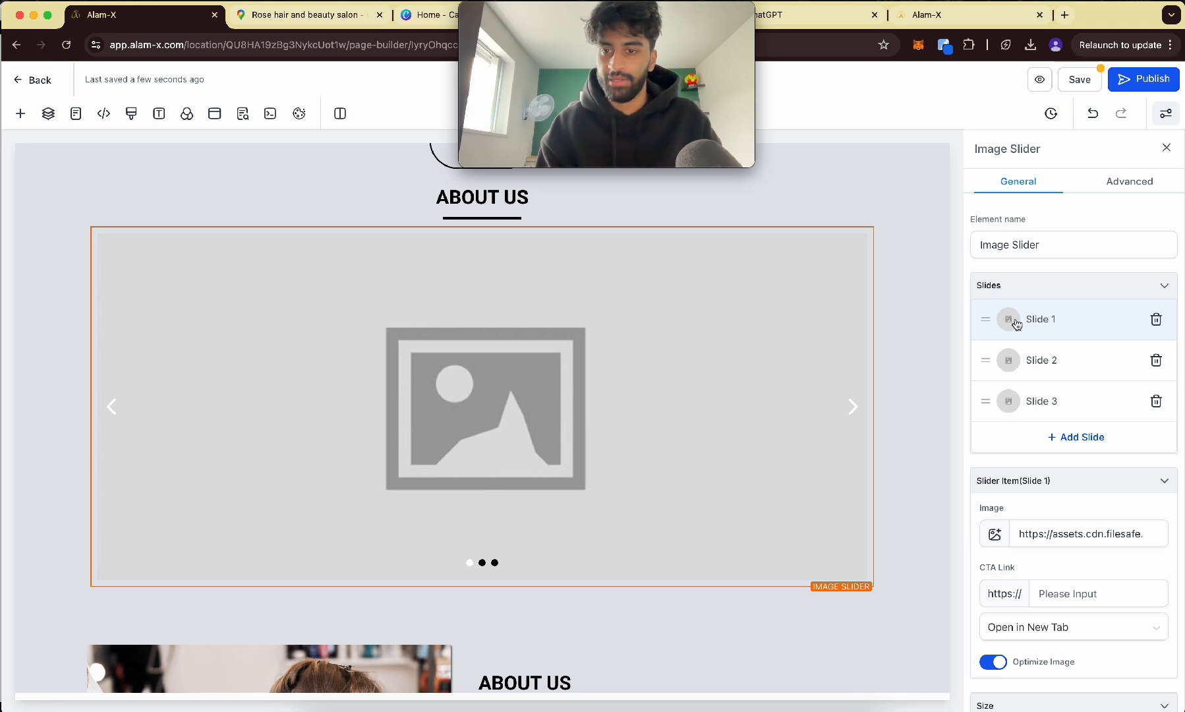
# - Use the orange AI graphic from Media Storage as Slide 1's image and set the slider height to 200 px
pyautogui.scroll(-3, 1030, 369)
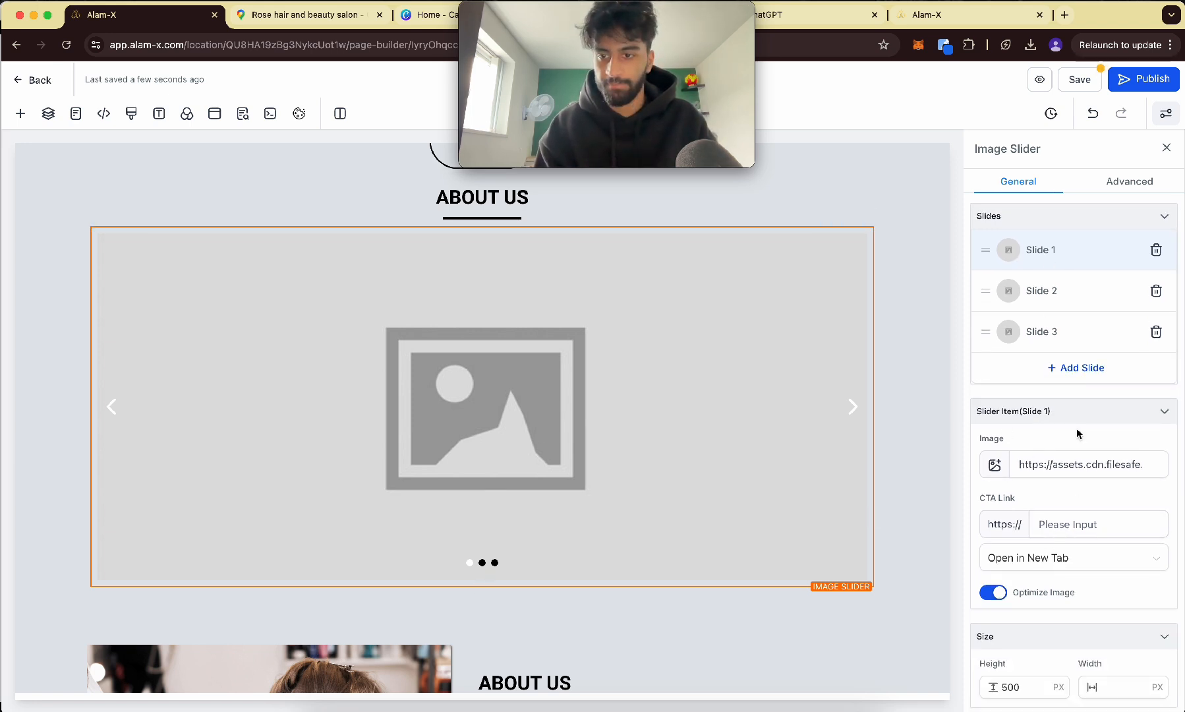
pyautogui.scroll(-2, 1078, 434)
pyautogui.click(994, 423)
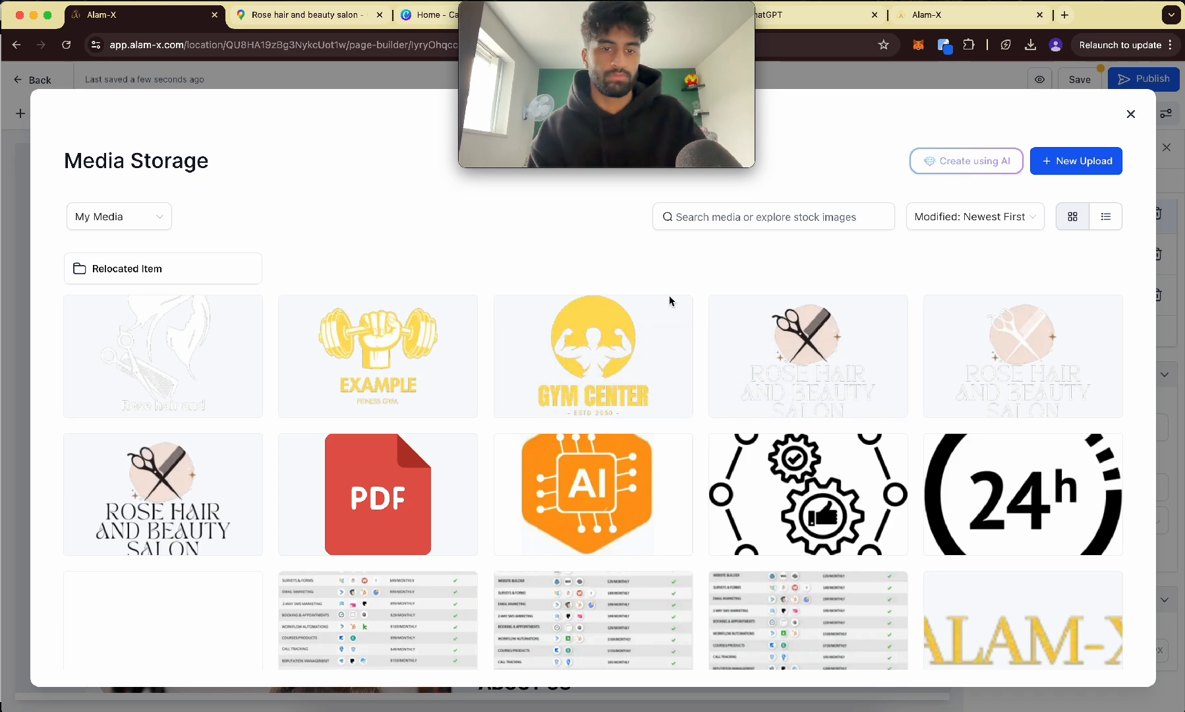
pyautogui.click(573, 459)
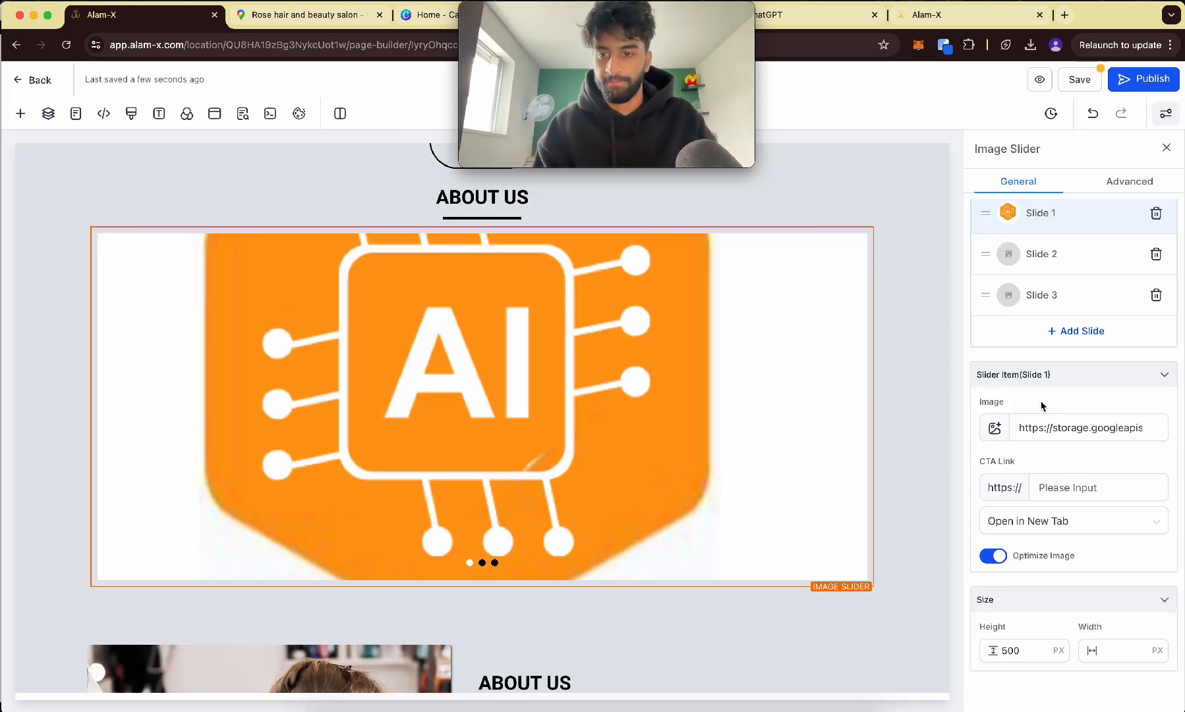
pyautogui.click(1014, 649)
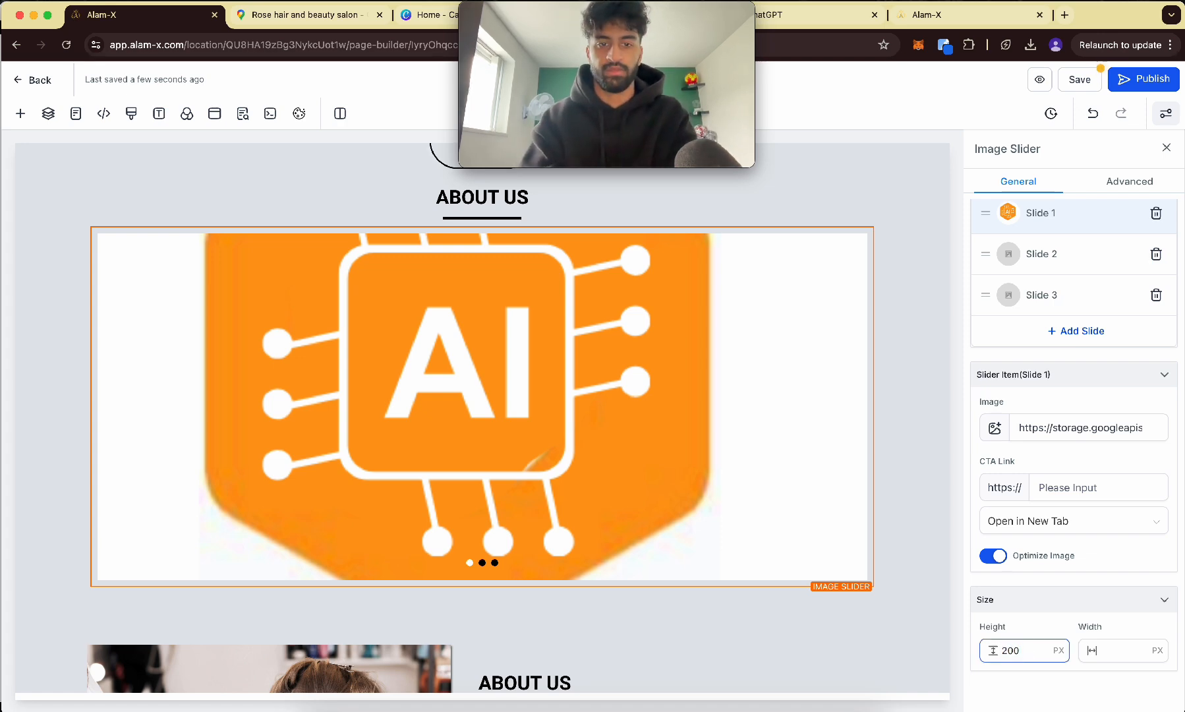
# - Set the image slider's height to 500 px
pyautogui.scroll(2, 808, 583)
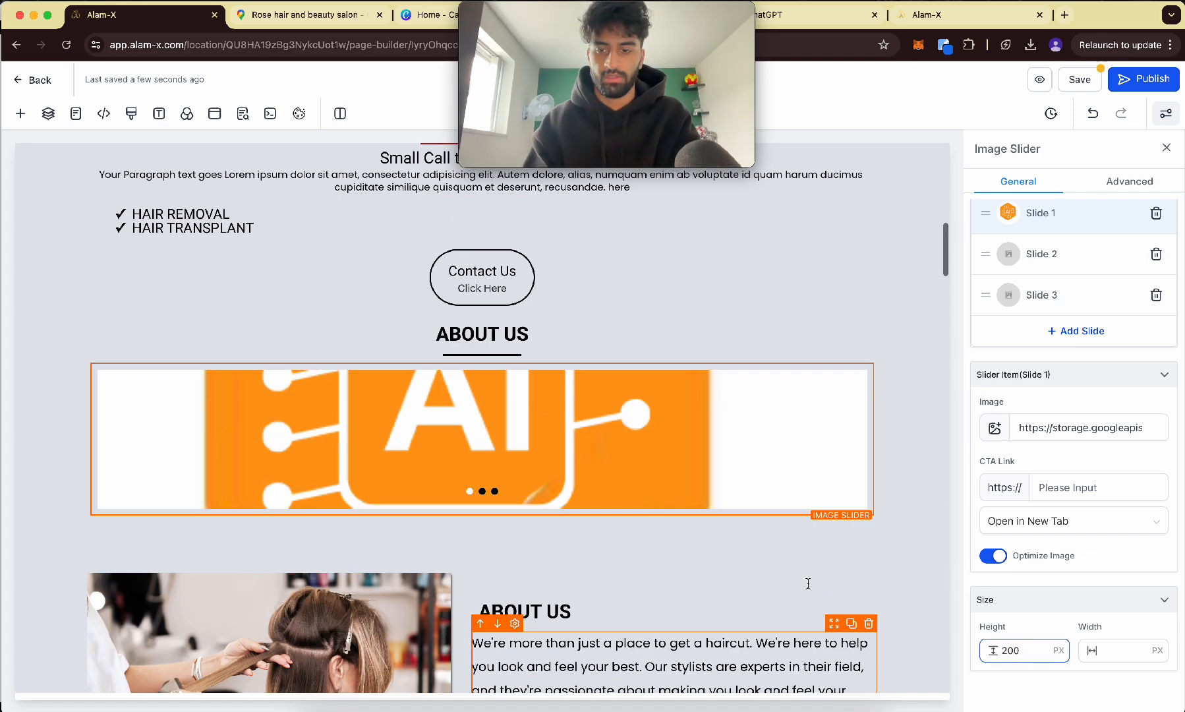
pyautogui.press('BackSpace')
pyautogui.press('BackSpace')
pyautogui.press('BackSpace')
pyautogui.write('500600')
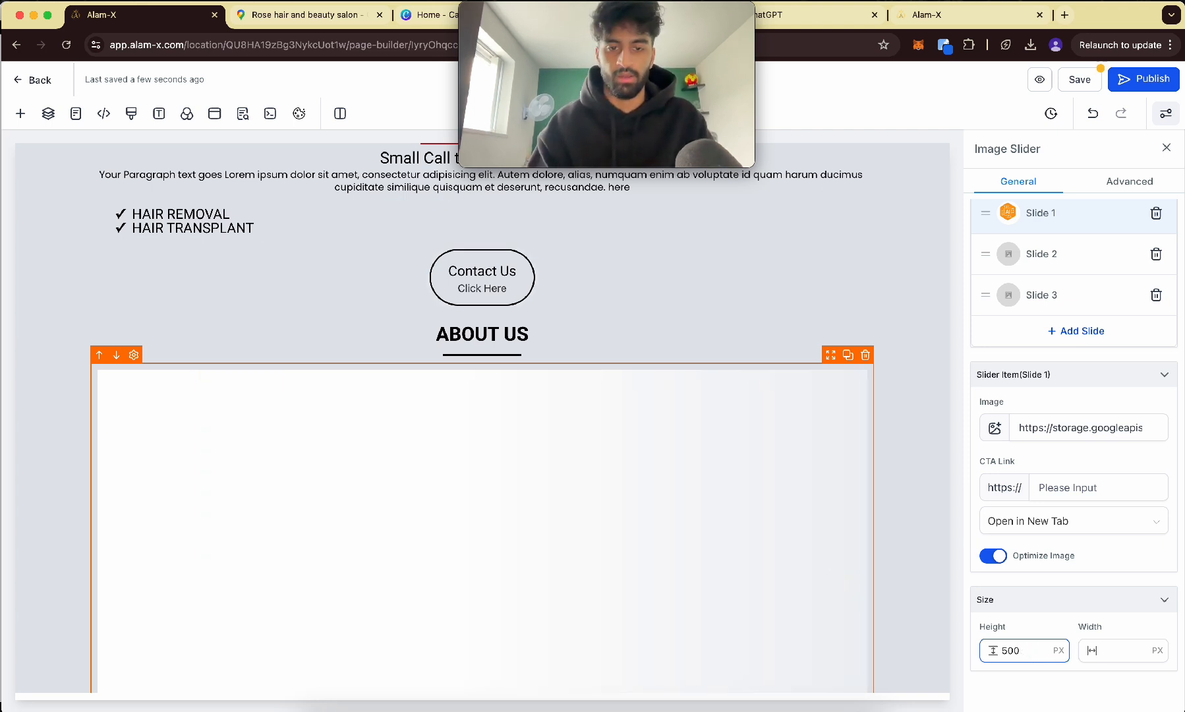
# - Look at Slides 2 and 3 of the image slider and delete the slider from below the centered About Us headline
pyautogui.scroll(-3, 754, 436)
pyautogui.click(1030, 259)
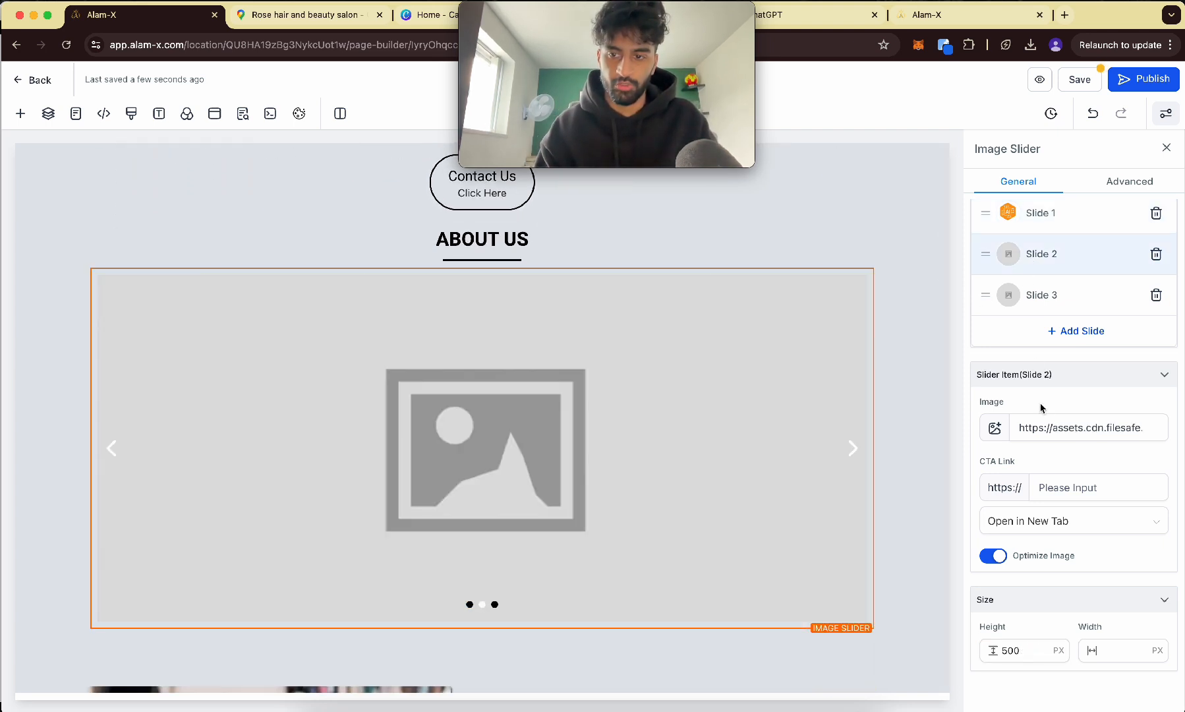
pyautogui.click(1029, 296)
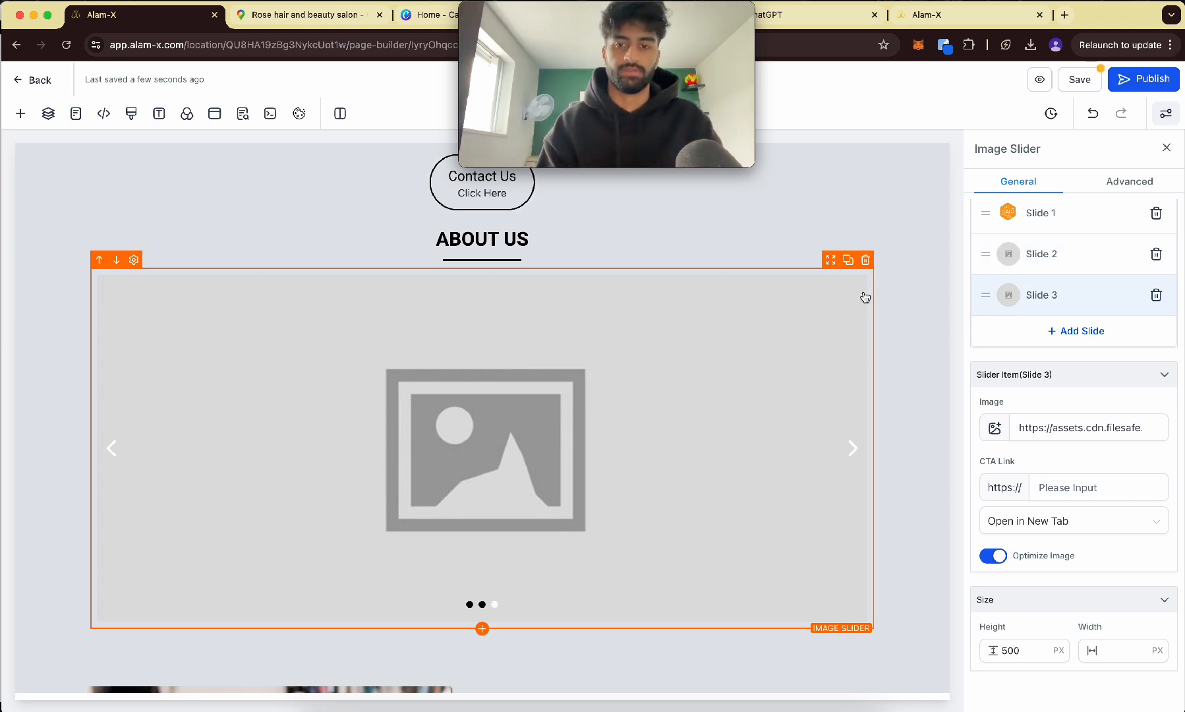
pyautogui.click(864, 257)
# - Add a Video element directly below the centered About Us headline, set its video type to Wistia and view its border options
pyautogui.moveTo(241, 367); pyautogui.dragTo(492, 264)
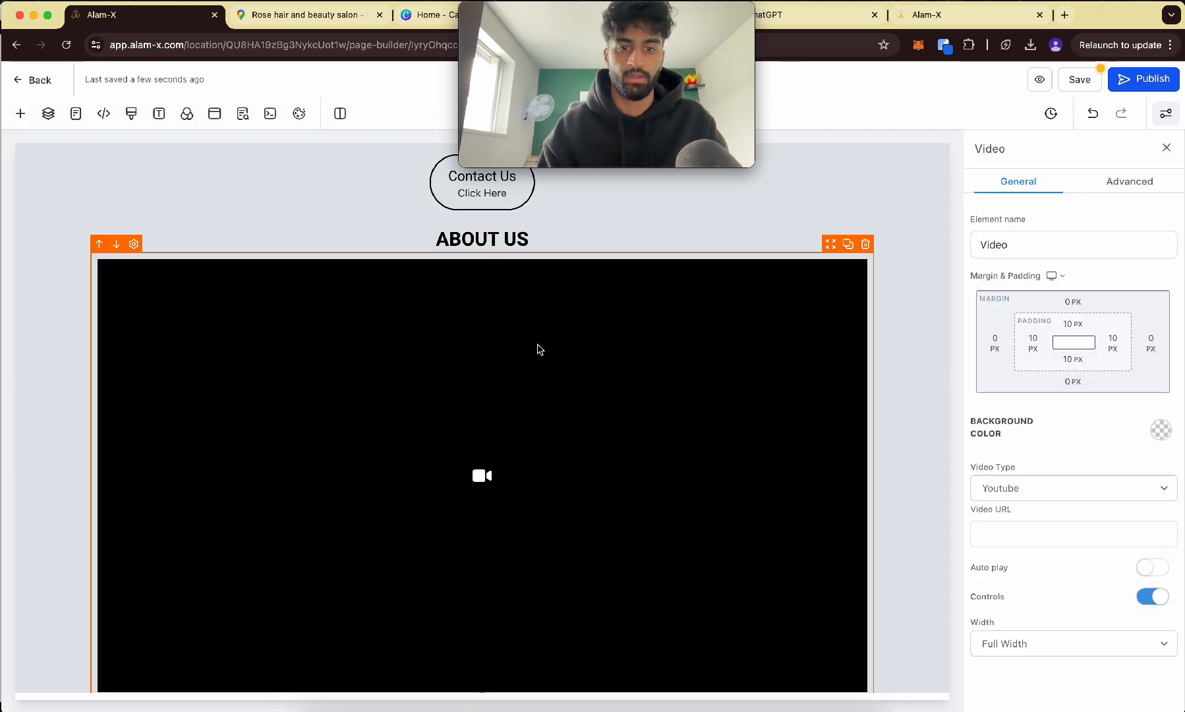
pyautogui.scroll(-1, 539, 349)
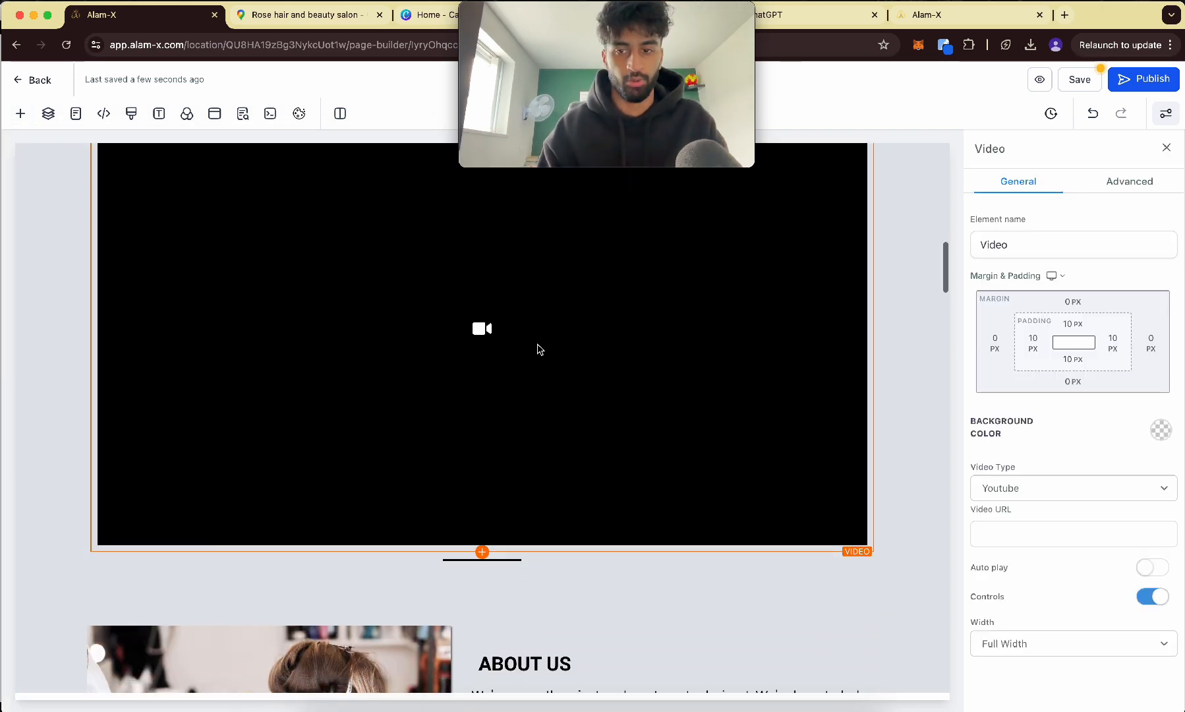
pyautogui.click(1069, 489)
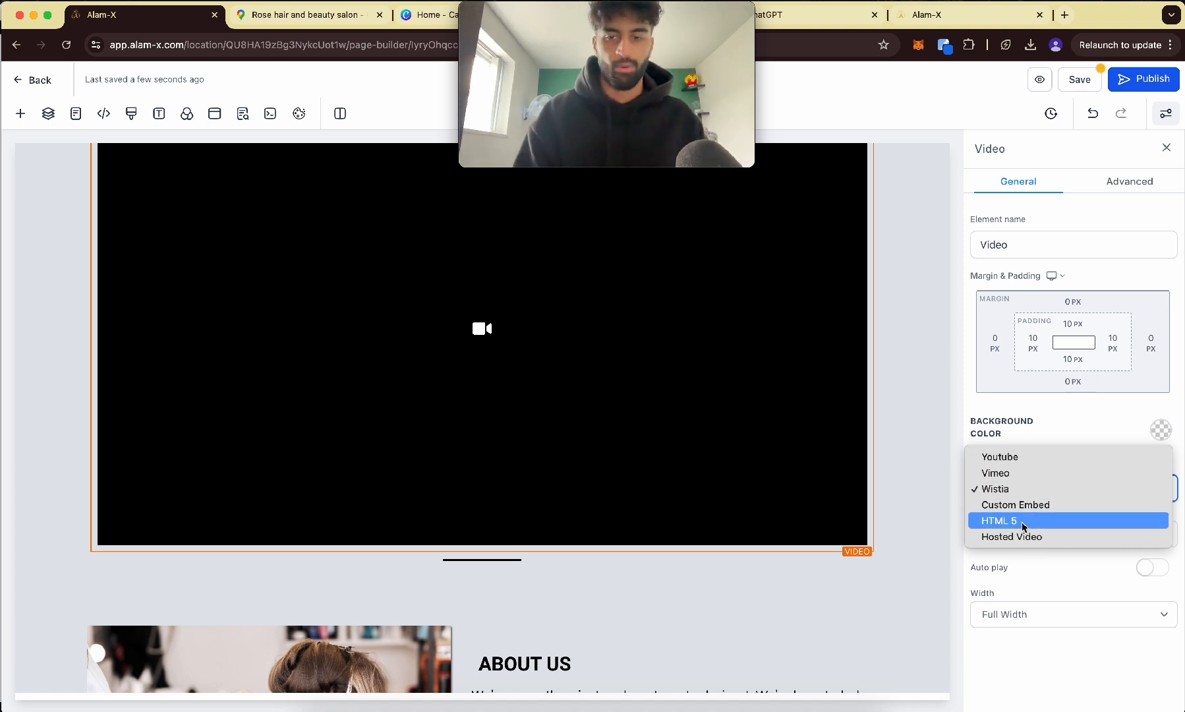
pyautogui.click(1070, 431)
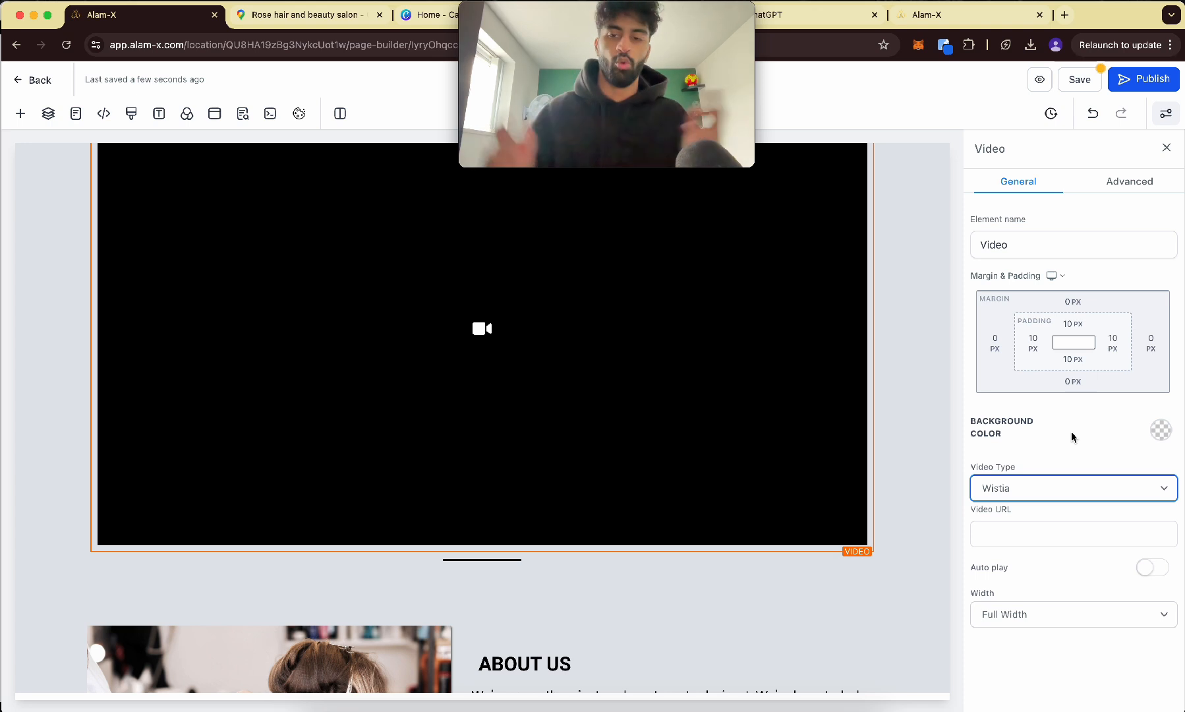
pyautogui.click(1054, 527)
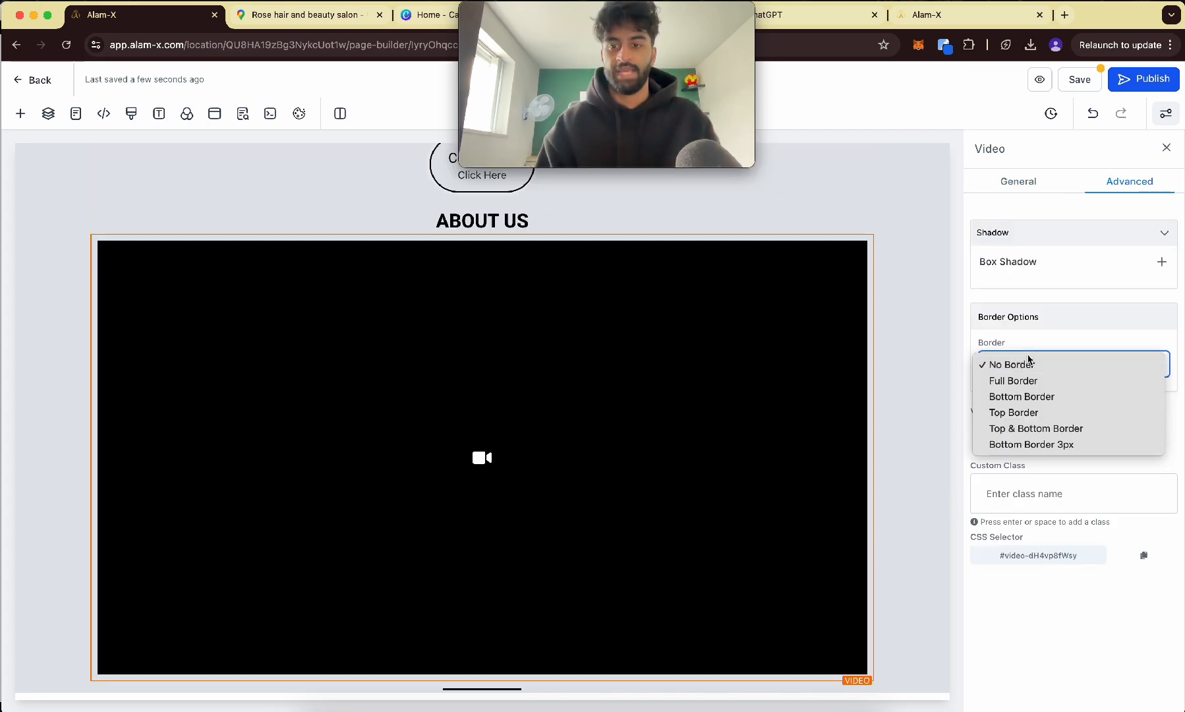
pyautogui.click(1023, 270)
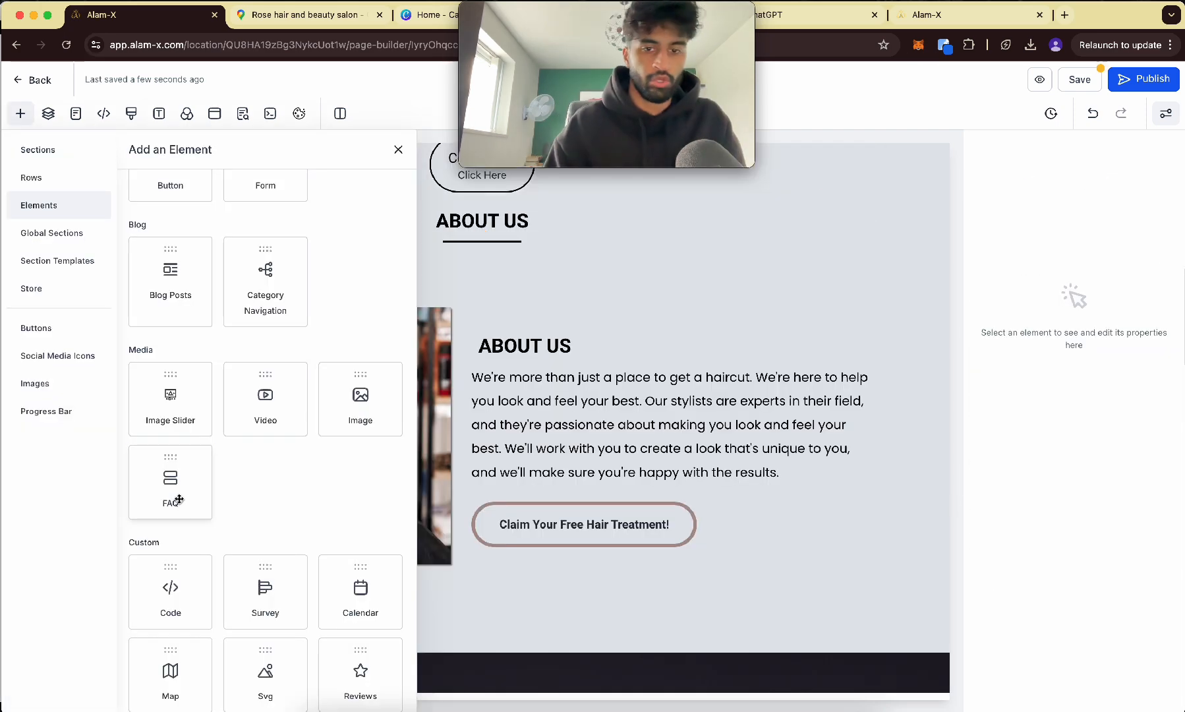
# - Add a FAQ element below the Claim Your Free Hair Treatment button and delete it again
pyautogui.moveTo(180, 499); pyautogui.dragTo(669, 445)
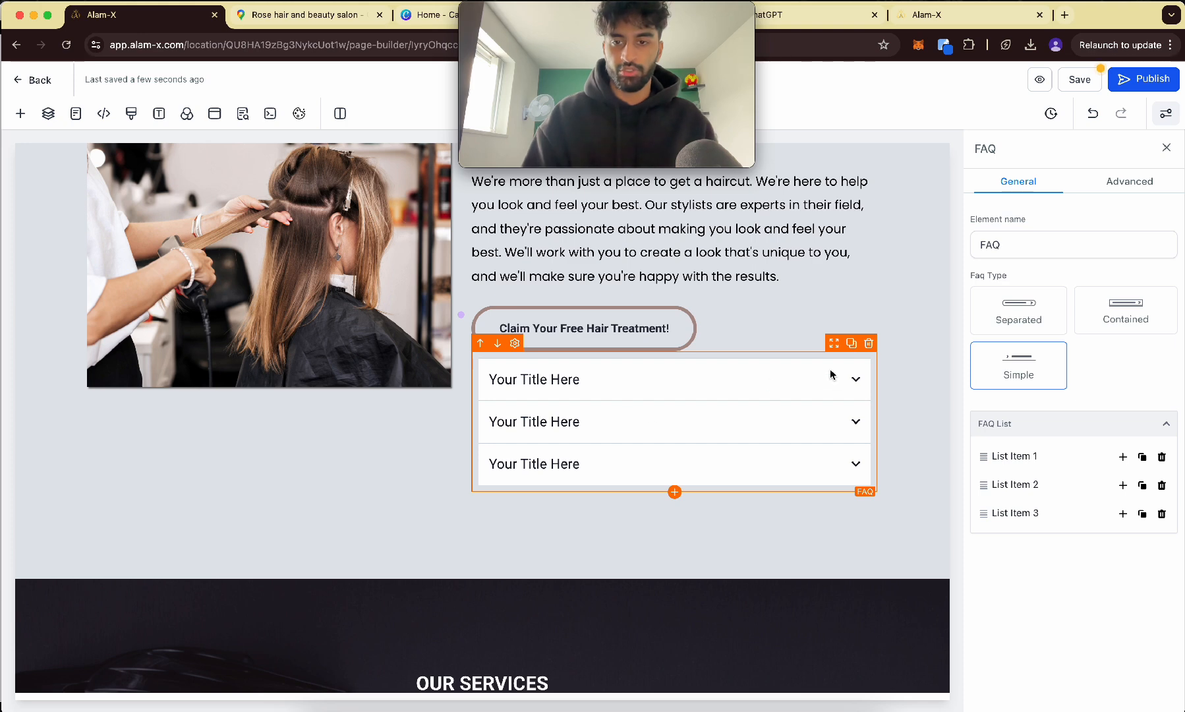
pyautogui.click(869, 343)
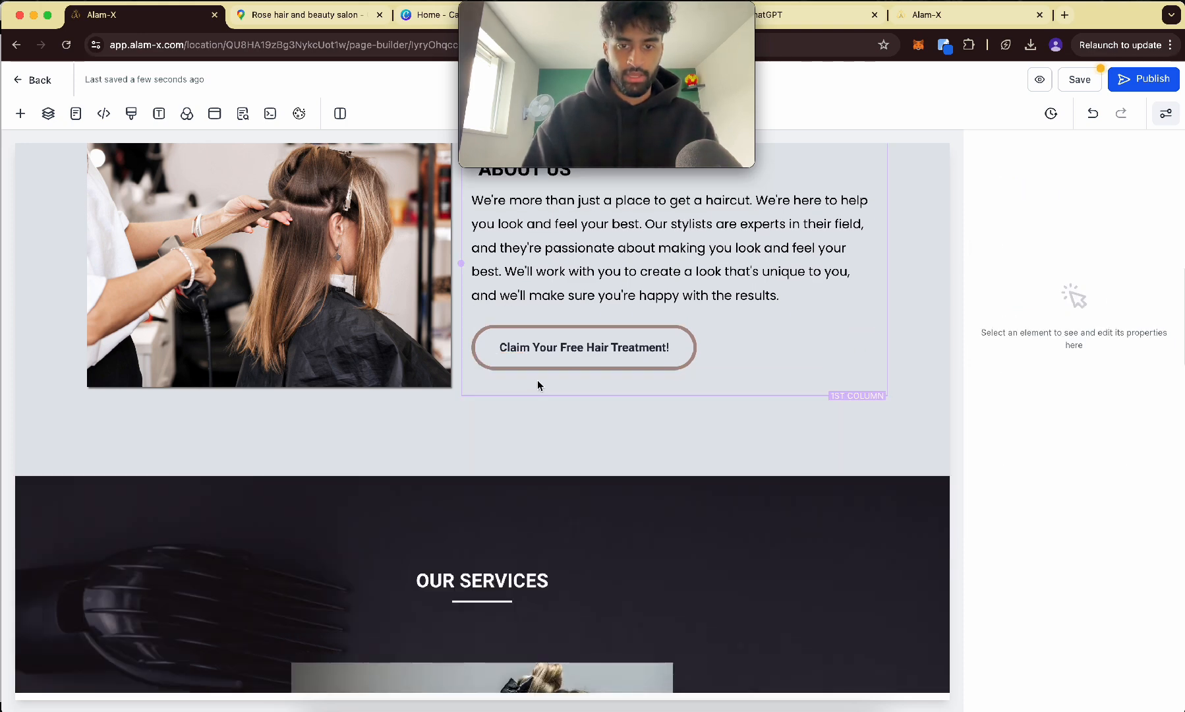
# - Add a one-column row below the two-column row holding the salon photo and About Us text
pyautogui.scroll(2, 613, 474)
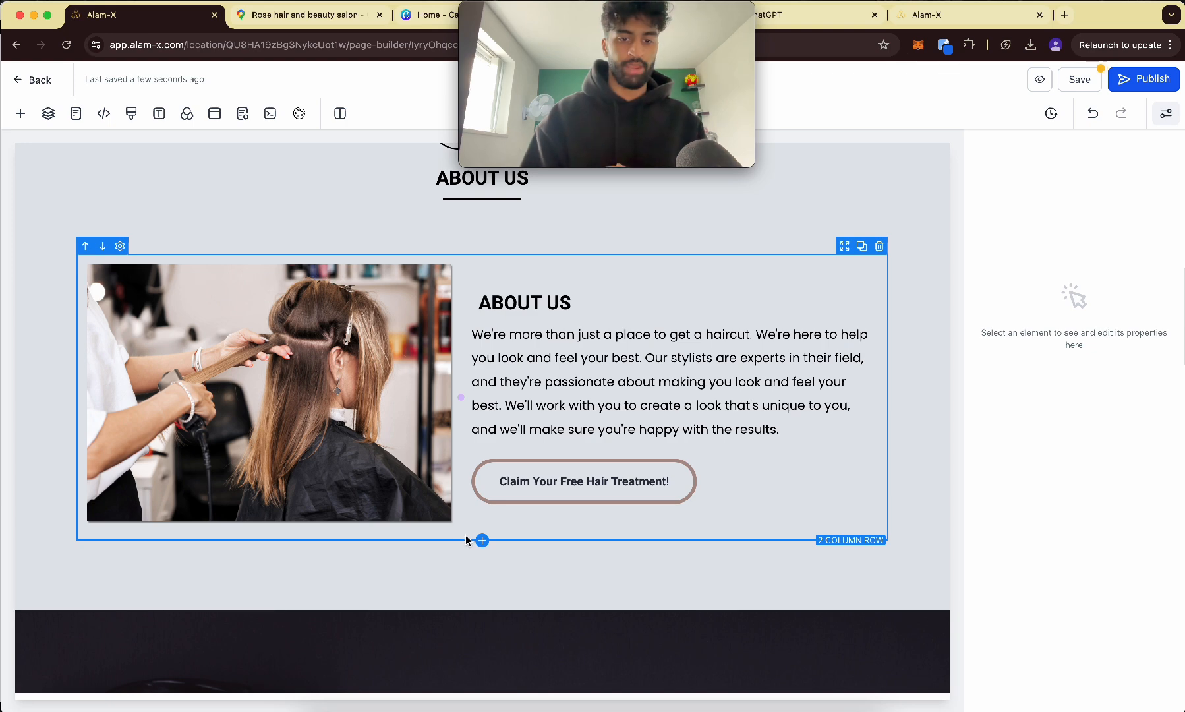
pyautogui.click(481, 539)
pyautogui.moveTo(213, 241); pyautogui.dragTo(502, 566)
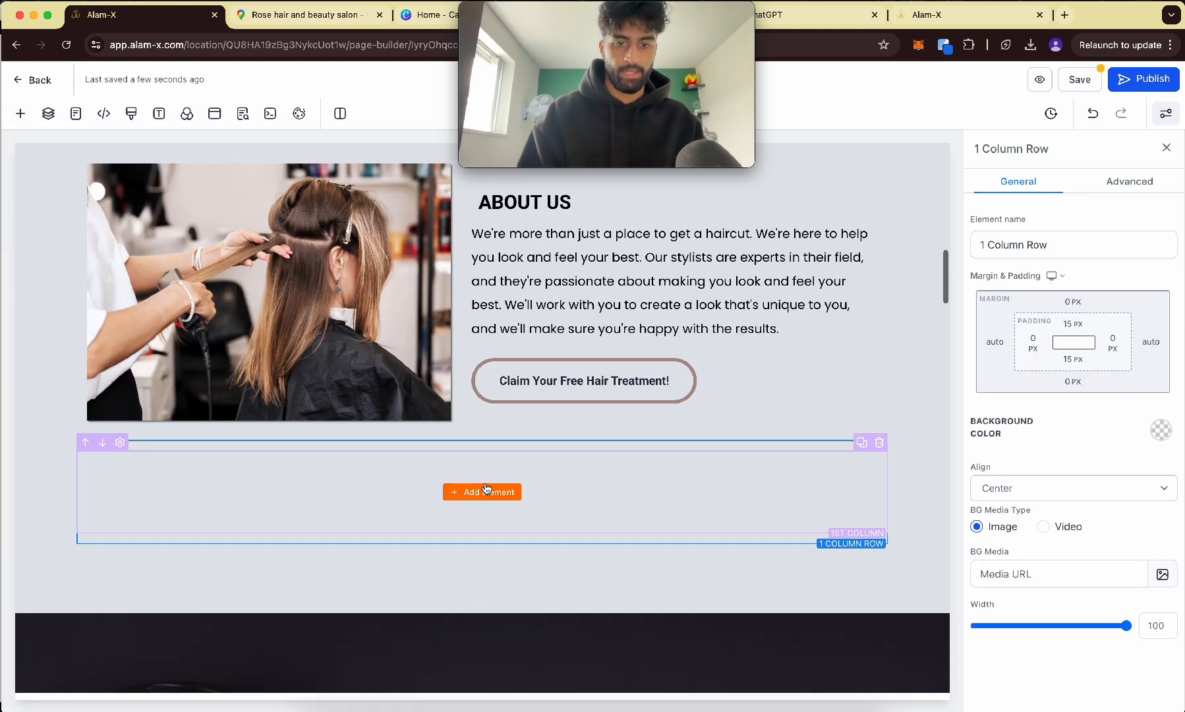
# - Place a FAQ element in the empty one-column row and set its FAQ type to Separated
pyautogui.click(486, 490)
pyautogui.scroll(-5, 235, 431)
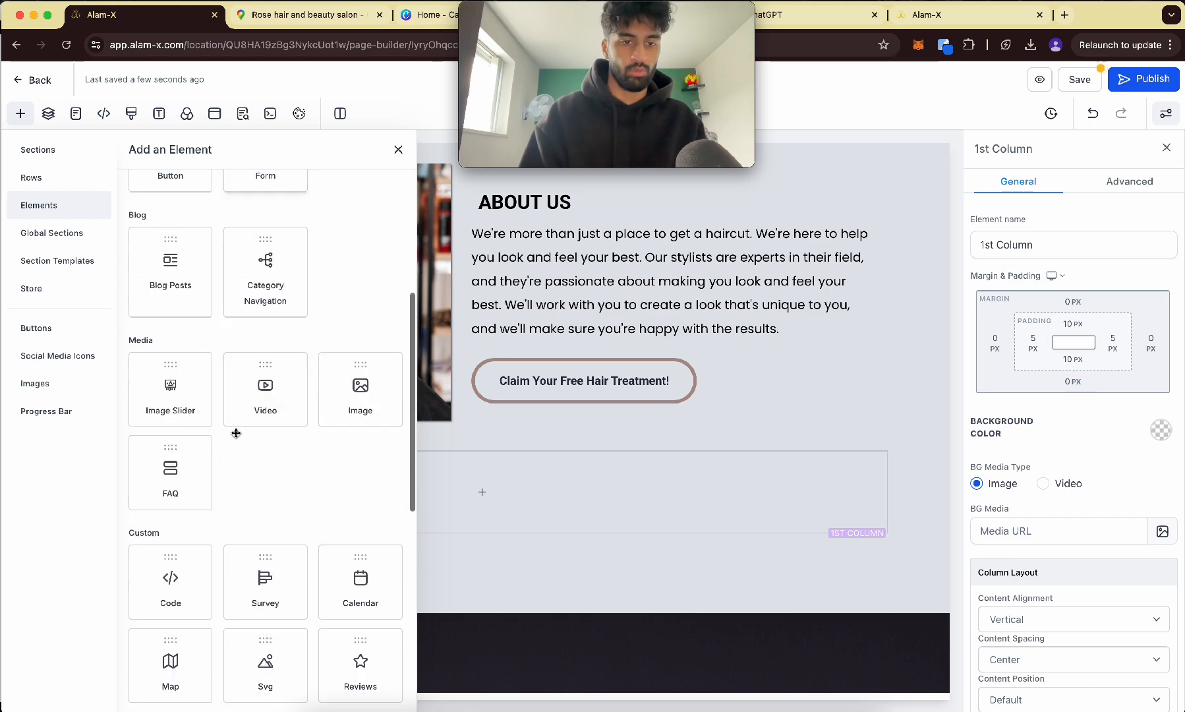
pyautogui.moveTo(182, 471); pyautogui.dragTo(518, 529)
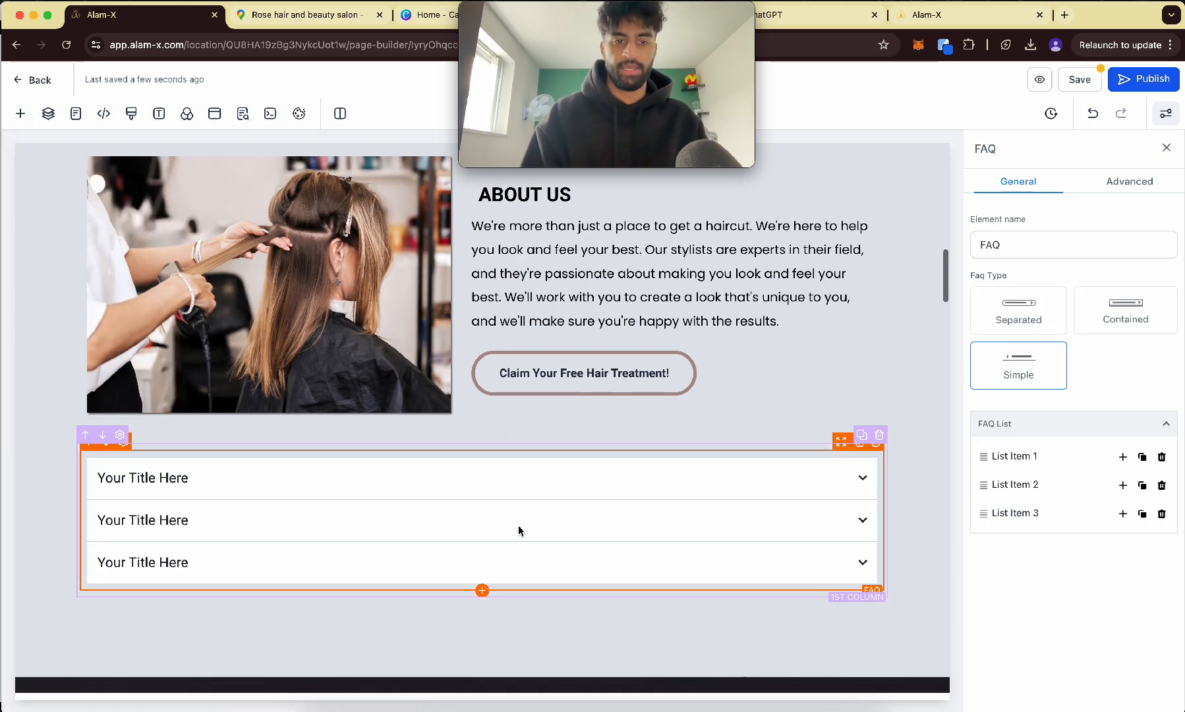
pyautogui.click(1031, 303)
pyautogui.click(1088, 318)
pyautogui.click(1023, 319)
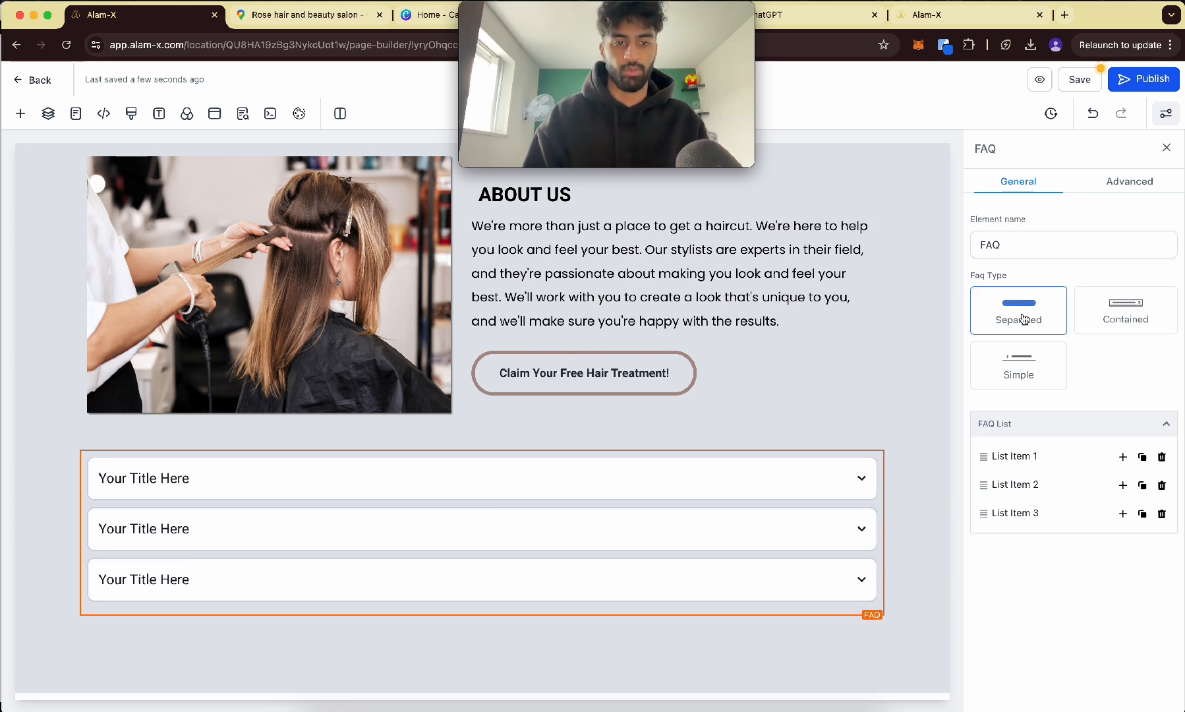
# - Give the first FAQ item the title "How much do we charge" and the answer "£297"
pyautogui.click(1005, 461)
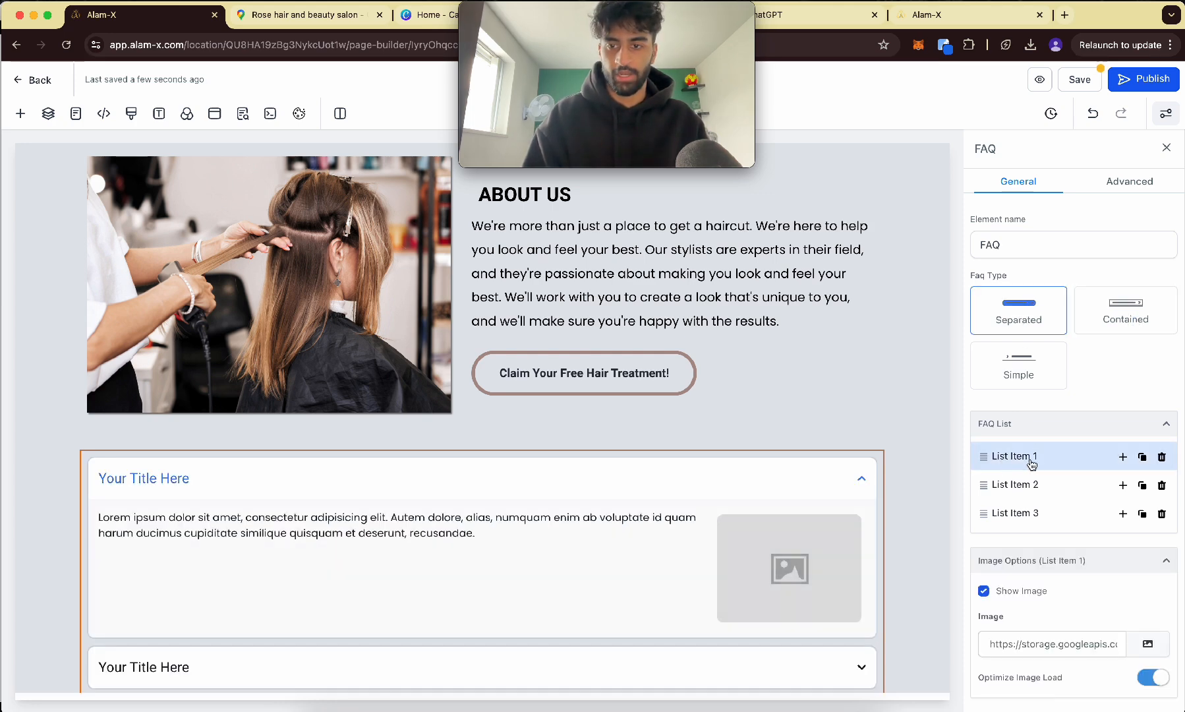
pyautogui.scroll(-1, 1032, 463)
pyautogui.tripleClick(170, 476)
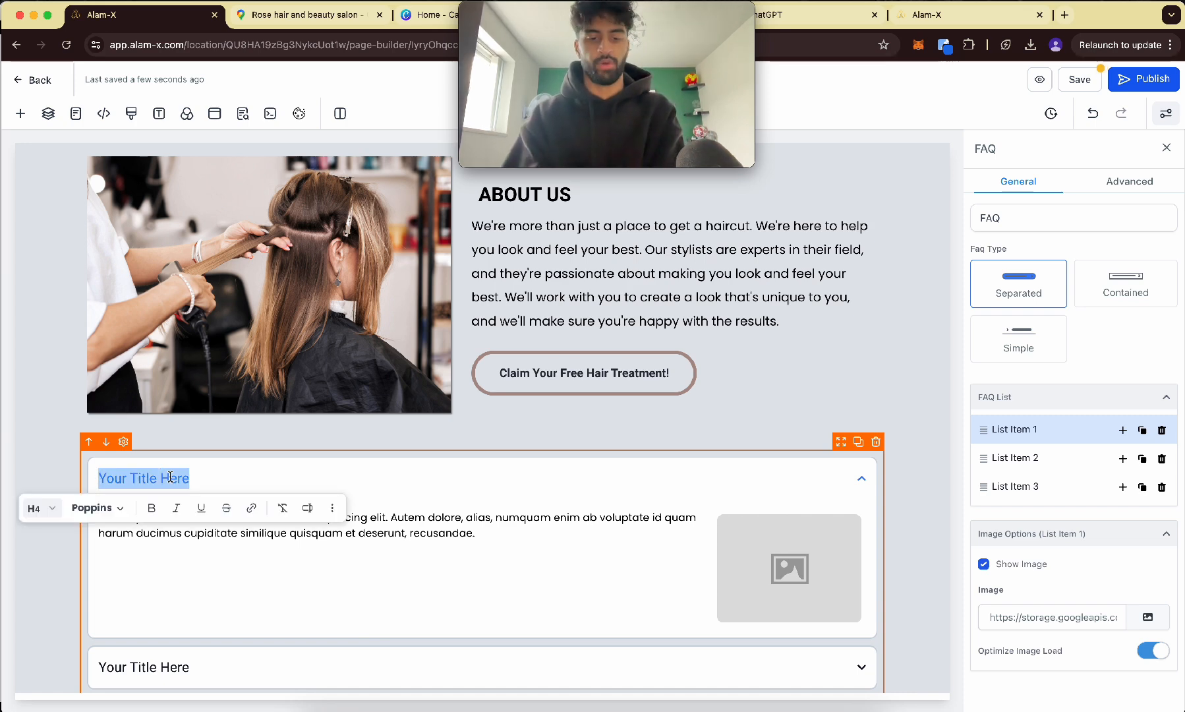
pyautogui.write('How much do we charge')
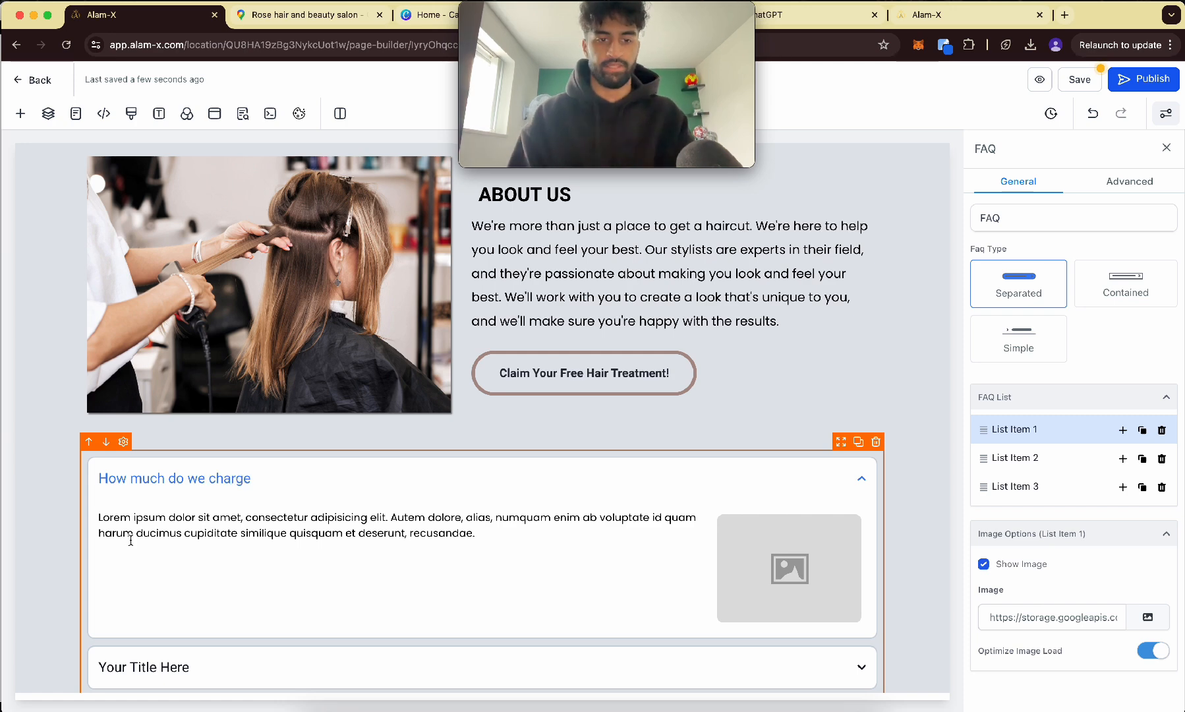
pyautogui.tripleClick(199, 513)
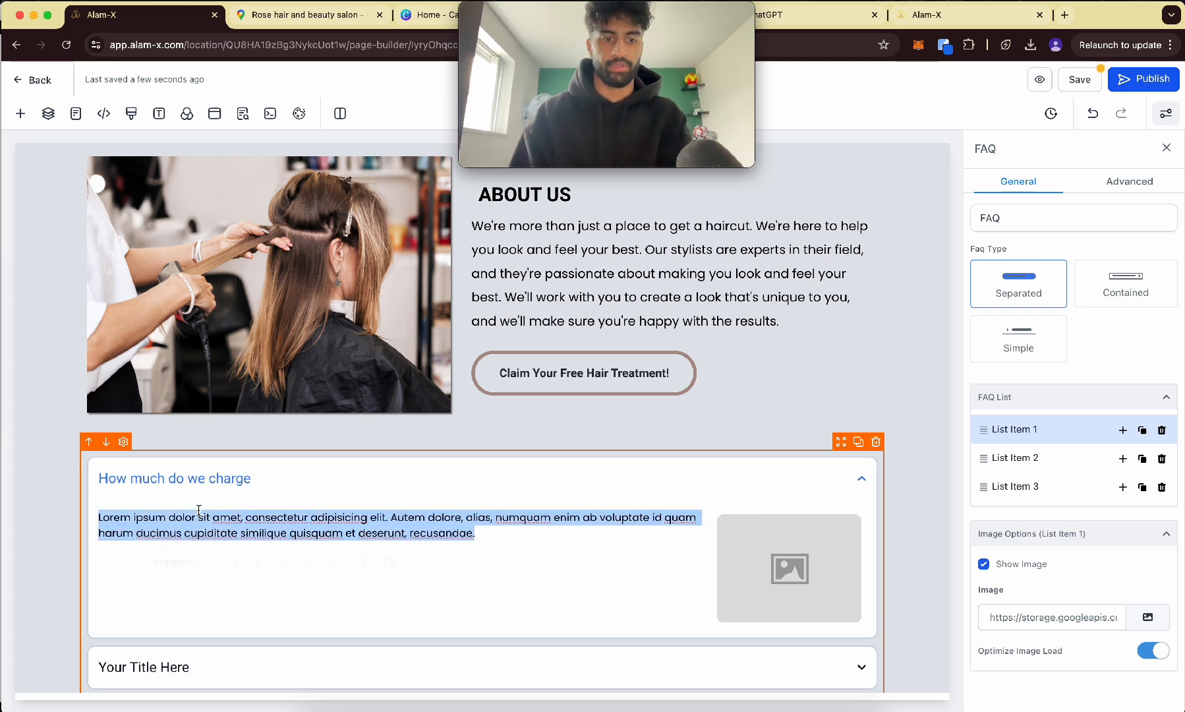
pyautogui.write('£297')
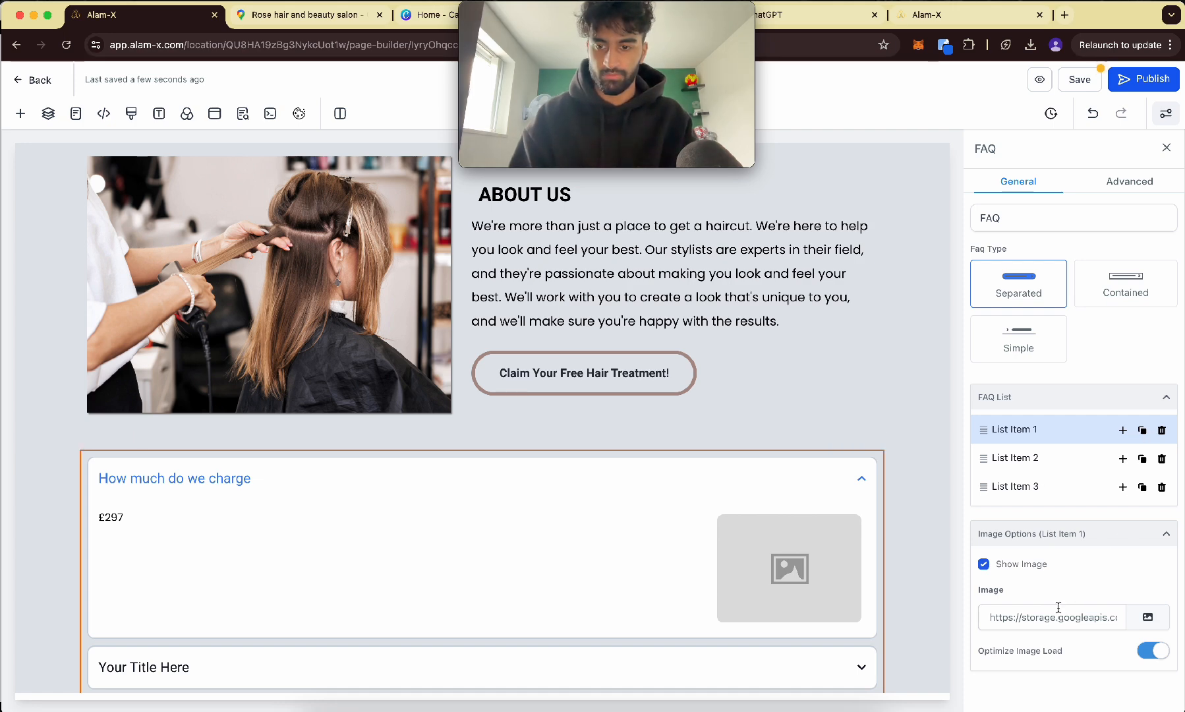
pyautogui.scroll(5, 1059, 606)
pyautogui.scroll(-5, 1059, 603)
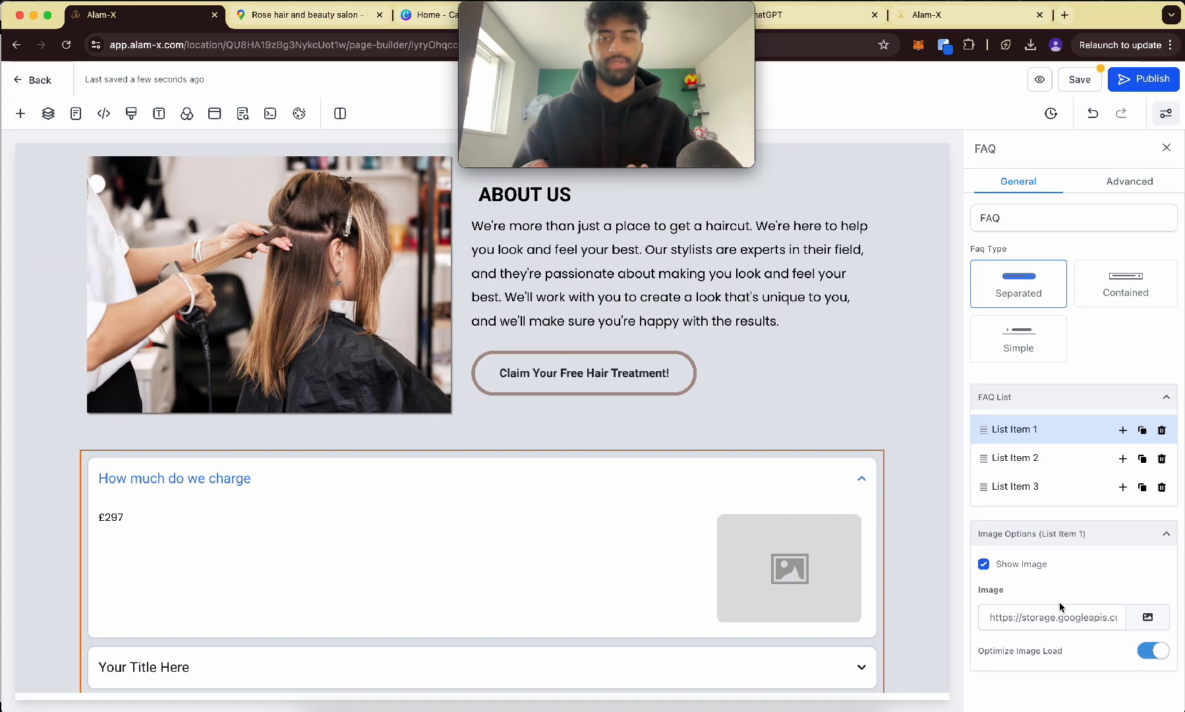
# - Add a Survey element to the empty one-column row and dismiss the survey picker without choosing a survey
pyautogui.scroll(-3, 751, 519)
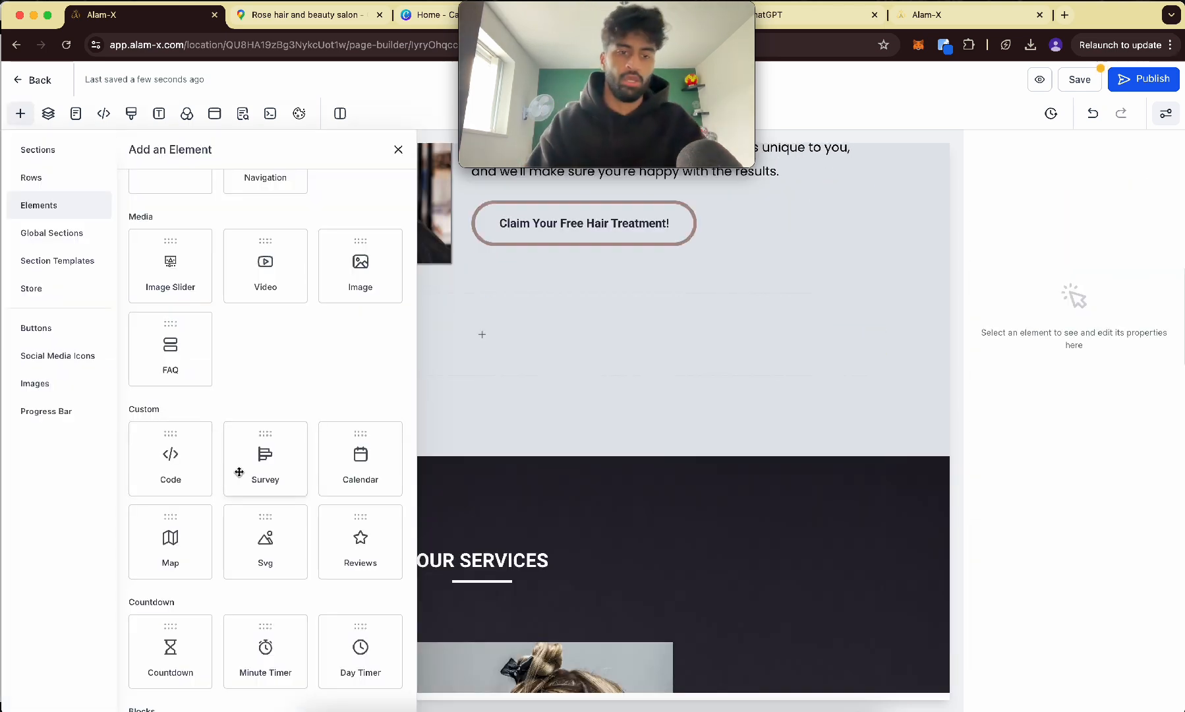
pyautogui.moveTo(257, 467); pyautogui.dragTo(485, 344)
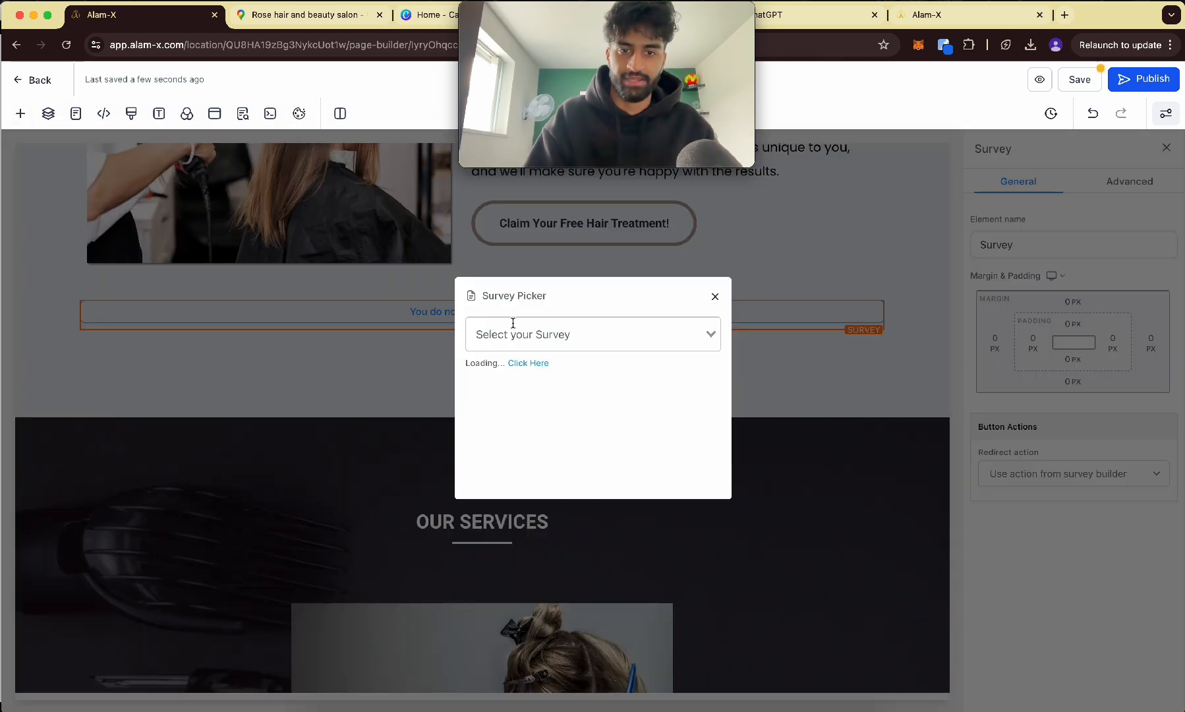
pyautogui.click(715, 297)
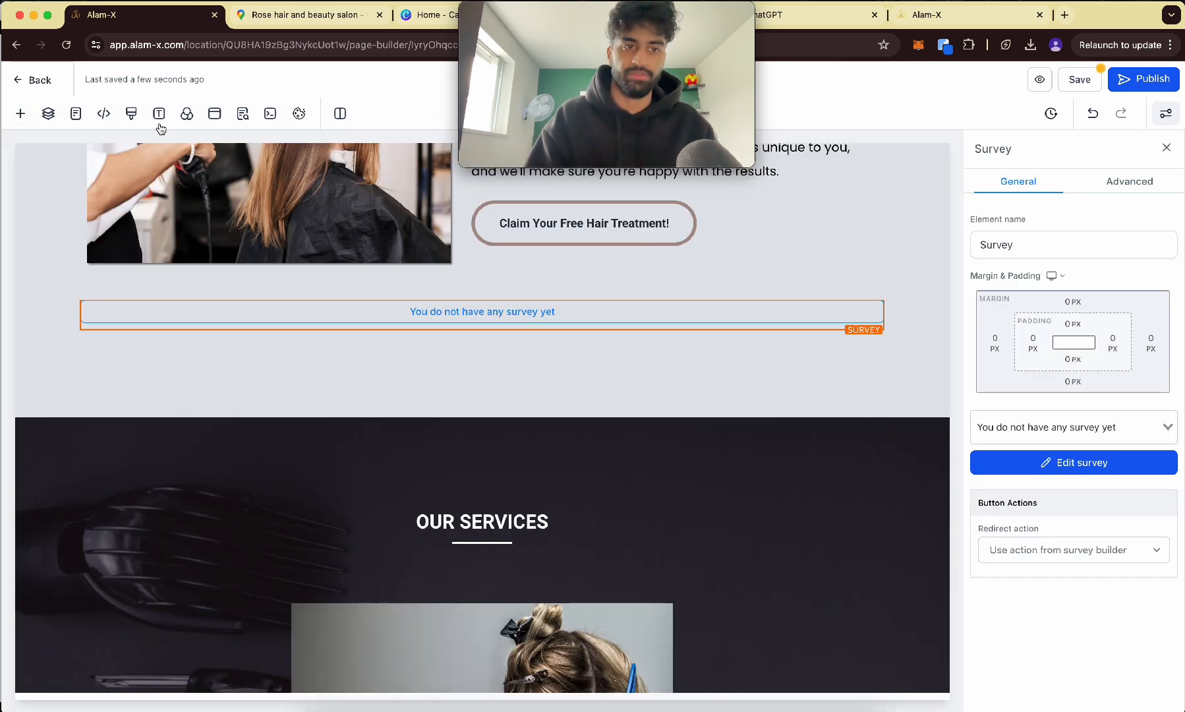
# - Add a Calendar element below the survey element, look over its booking view and delete it again
pyautogui.click(20, 113)
pyautogui.scroll(-2, 361, 562)
pyautogui.moveTo(362, 375); pyautogui.dragTo(537, 341)
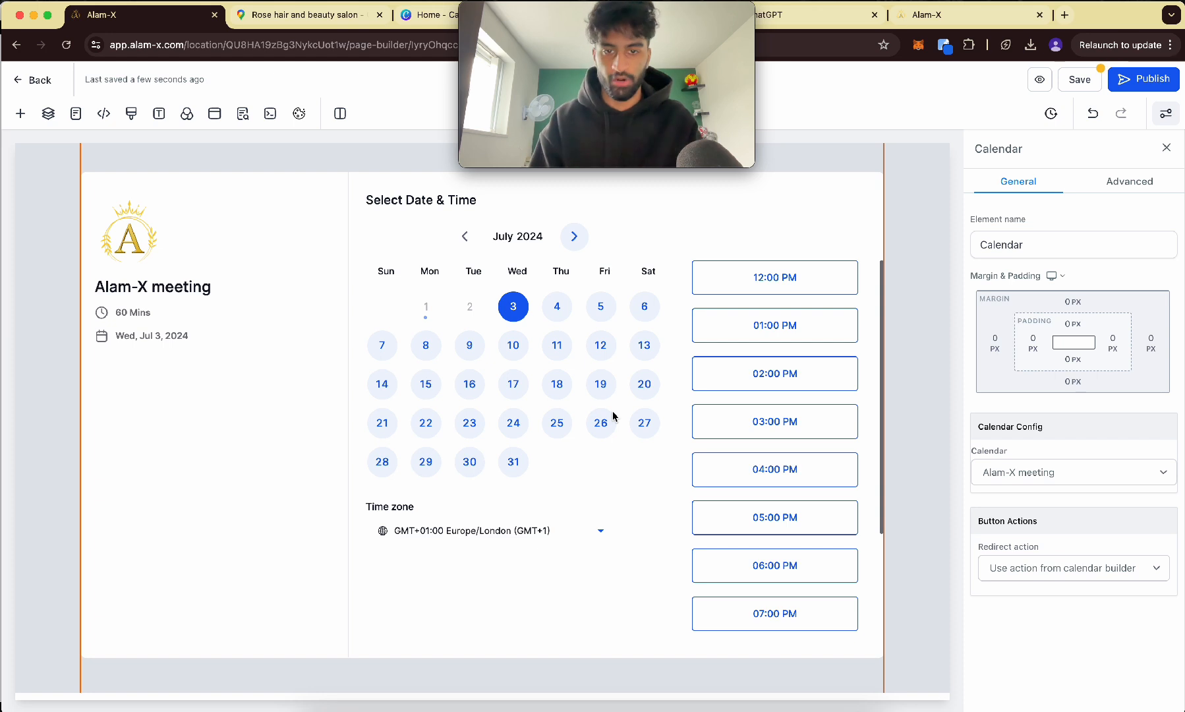
pyautogui.scroll(2, 560, 350)
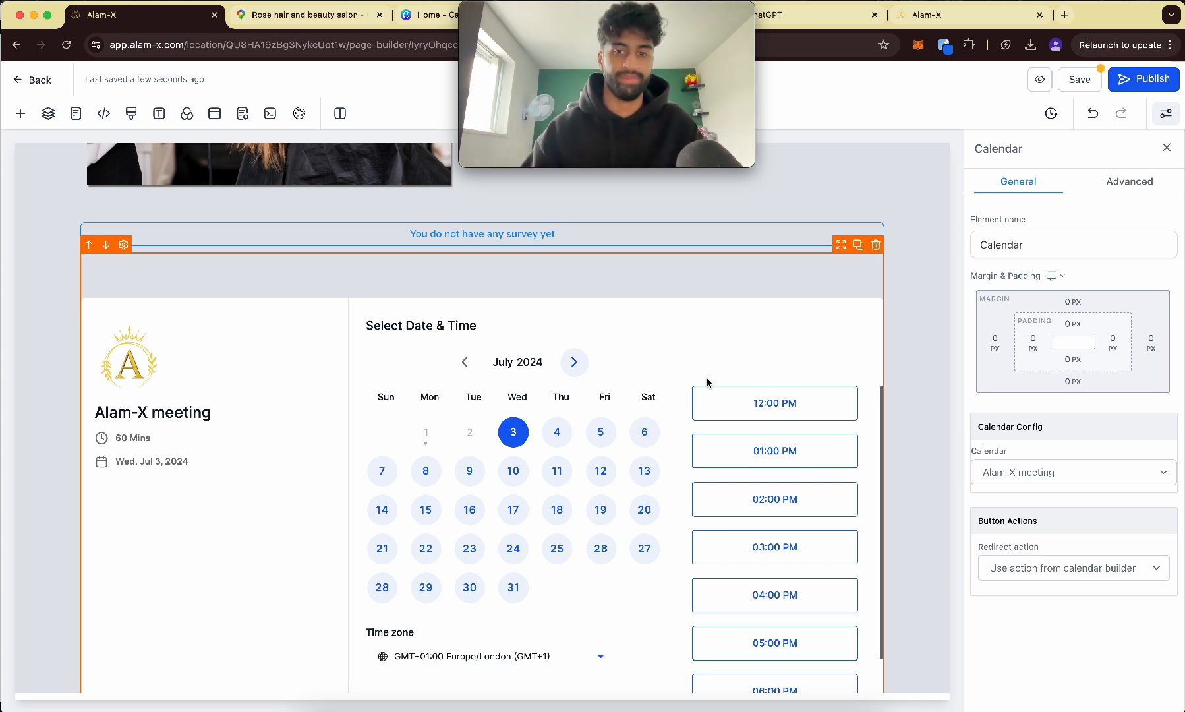
pyautogui.click(873, 243)
# - Replace the map beside the Get In Touch details near the page's end with a new Map element
pyautogui.click(20, 114)
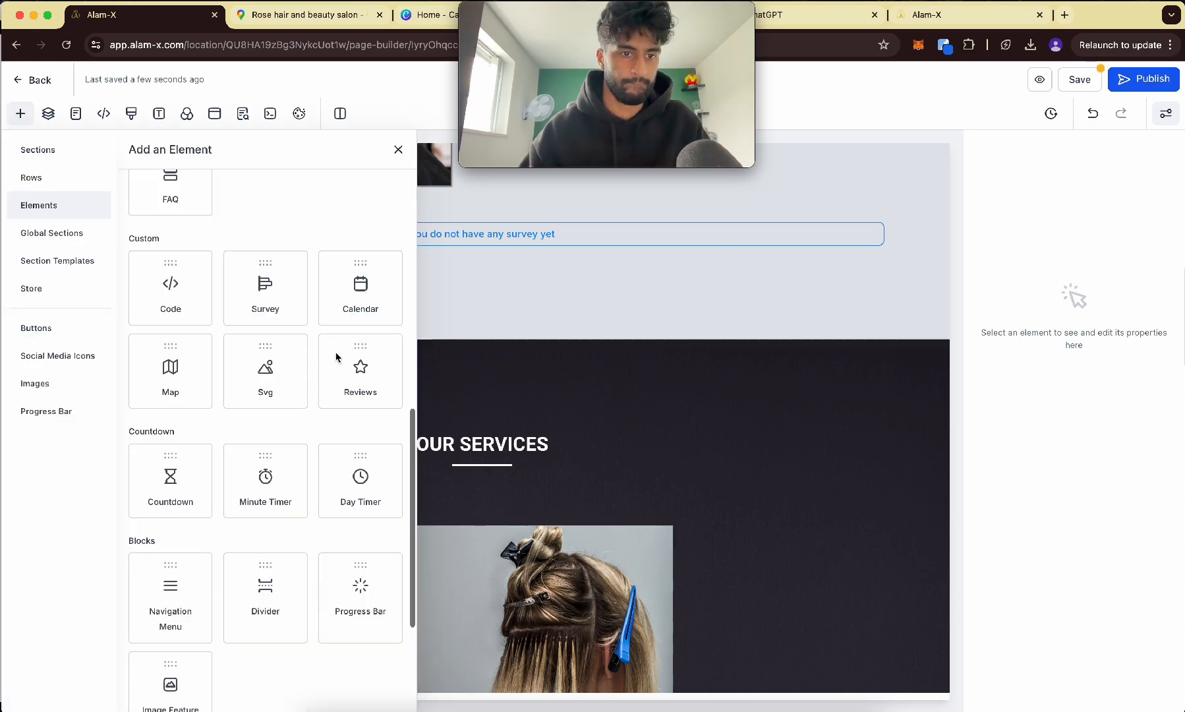
pyautogui.scroll(-20, 540, 429)
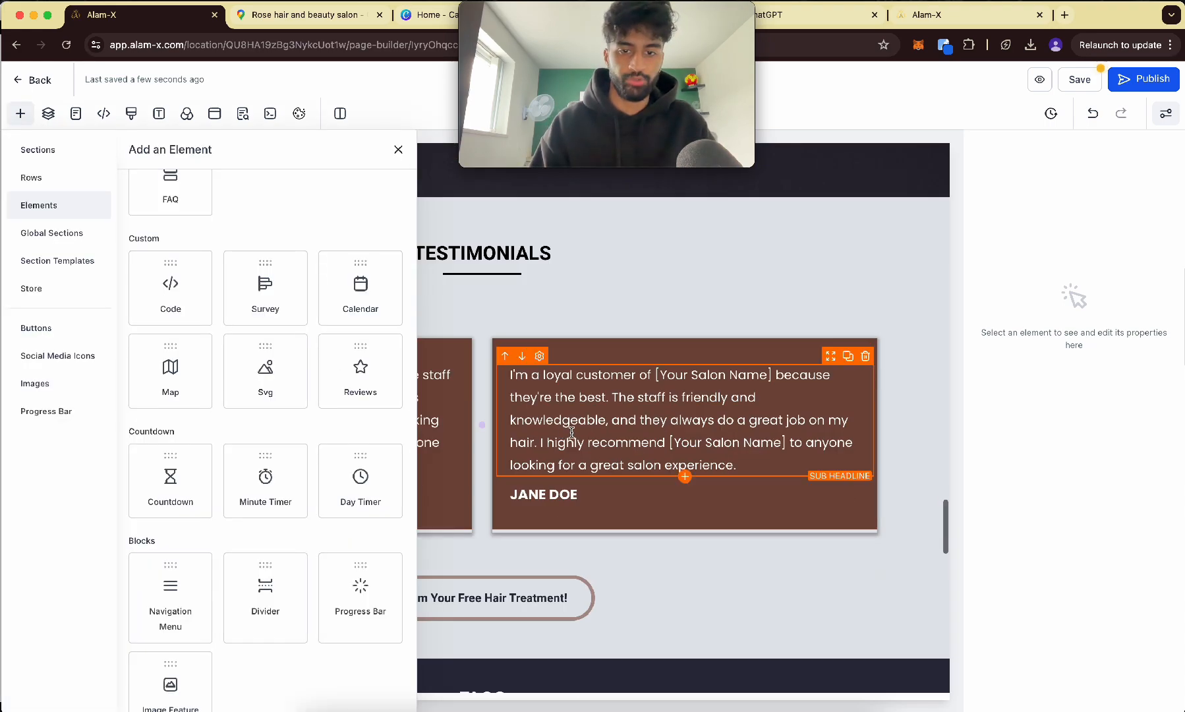
pyautogui.click(741, 430)
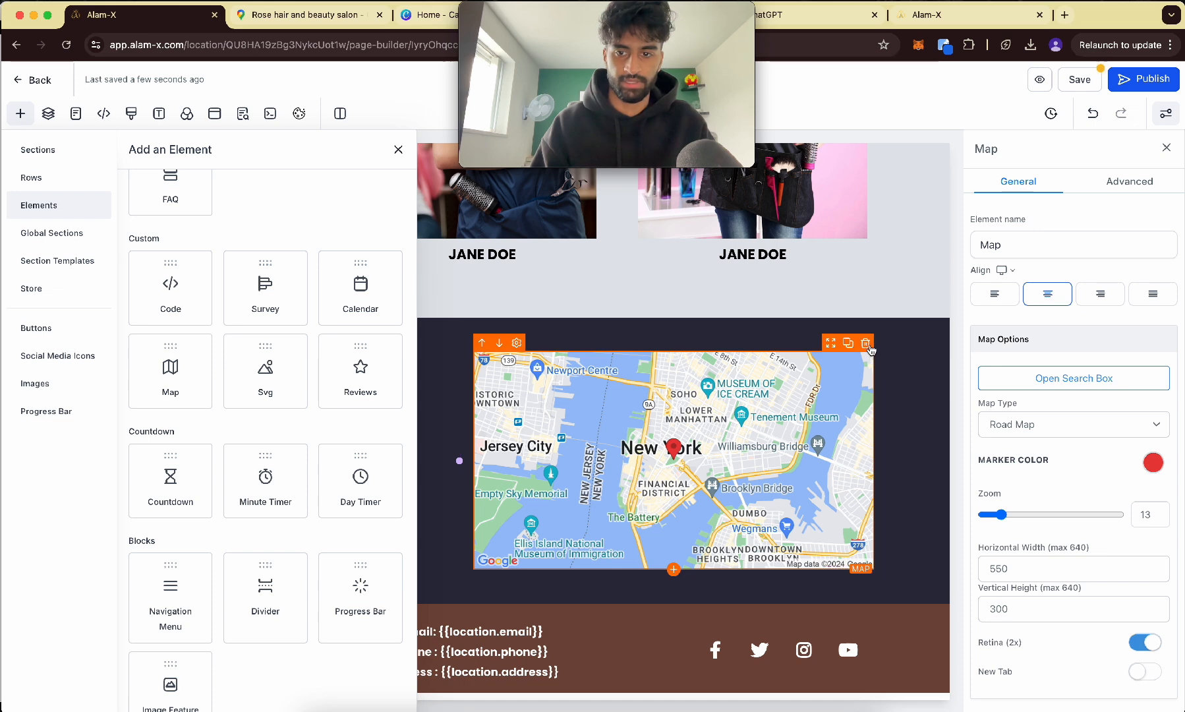
pyautogui.click(879, 342)
pyautogui.click(653, 490)
pyautogui.moveTo(170, 369); pyautogui.dragTo(623, 484)
pyautogui.scroll(-1, 1038, 514)
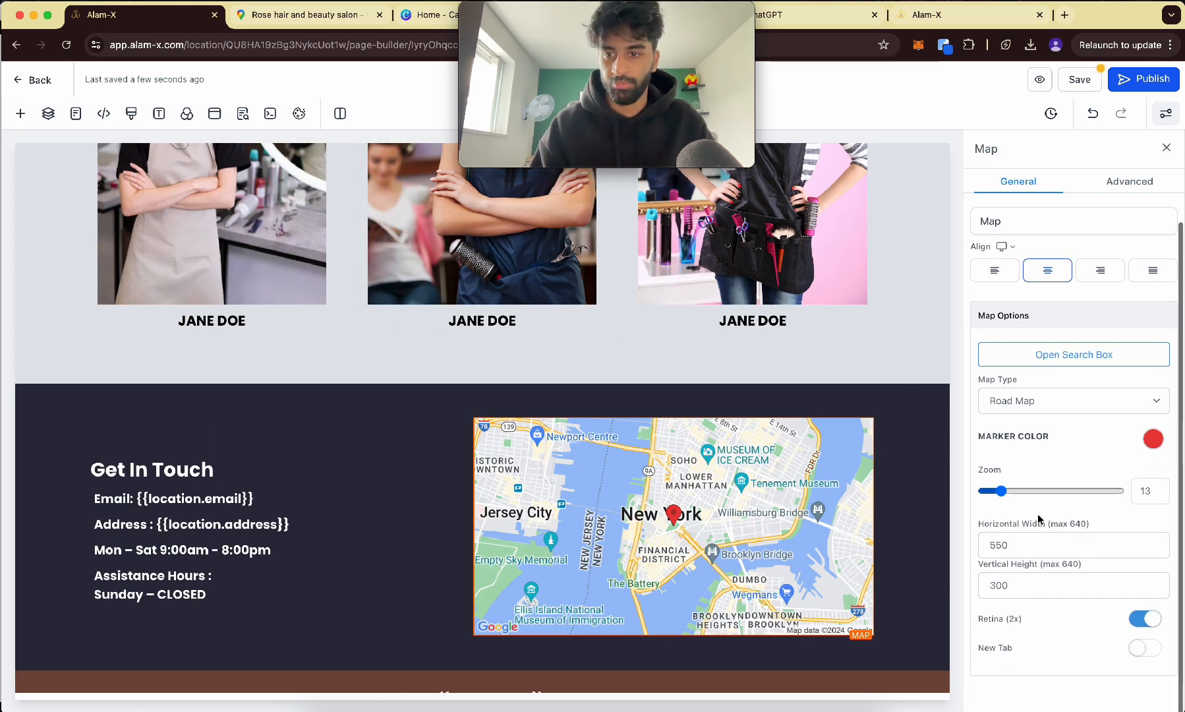
# - View the new map's location search box and cancel it, keeping the current location
pyautogui.click(1061, 350)
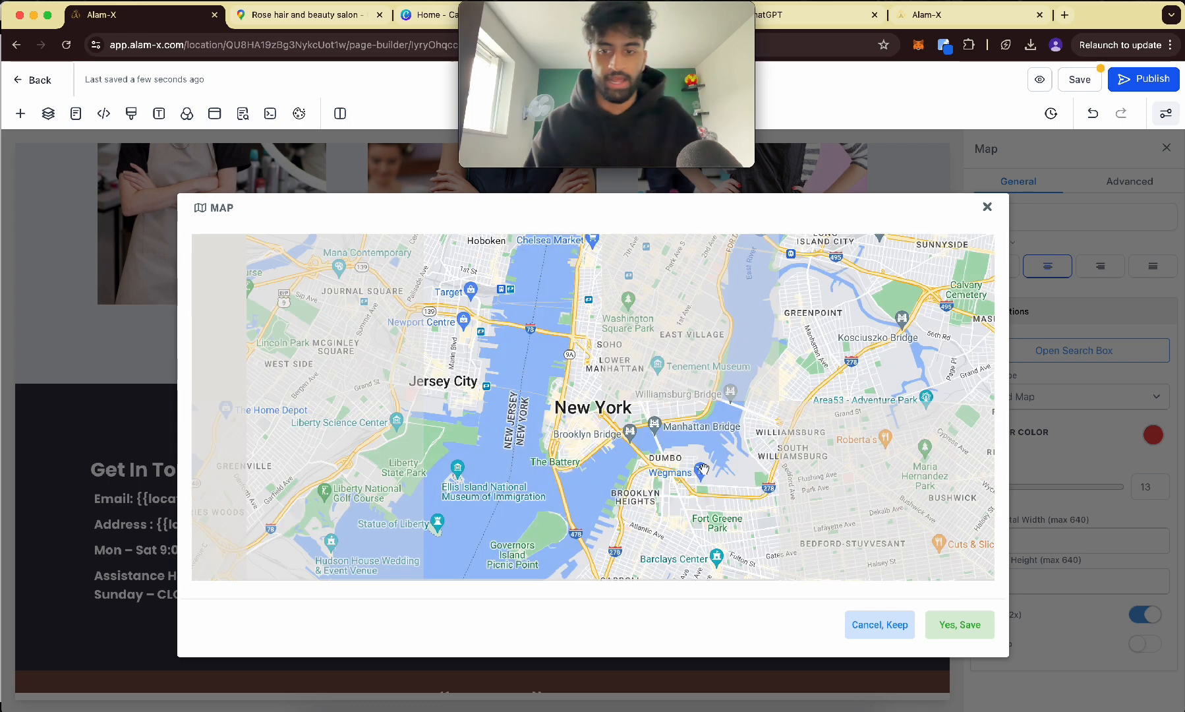
pyautogui.click(365, 247)
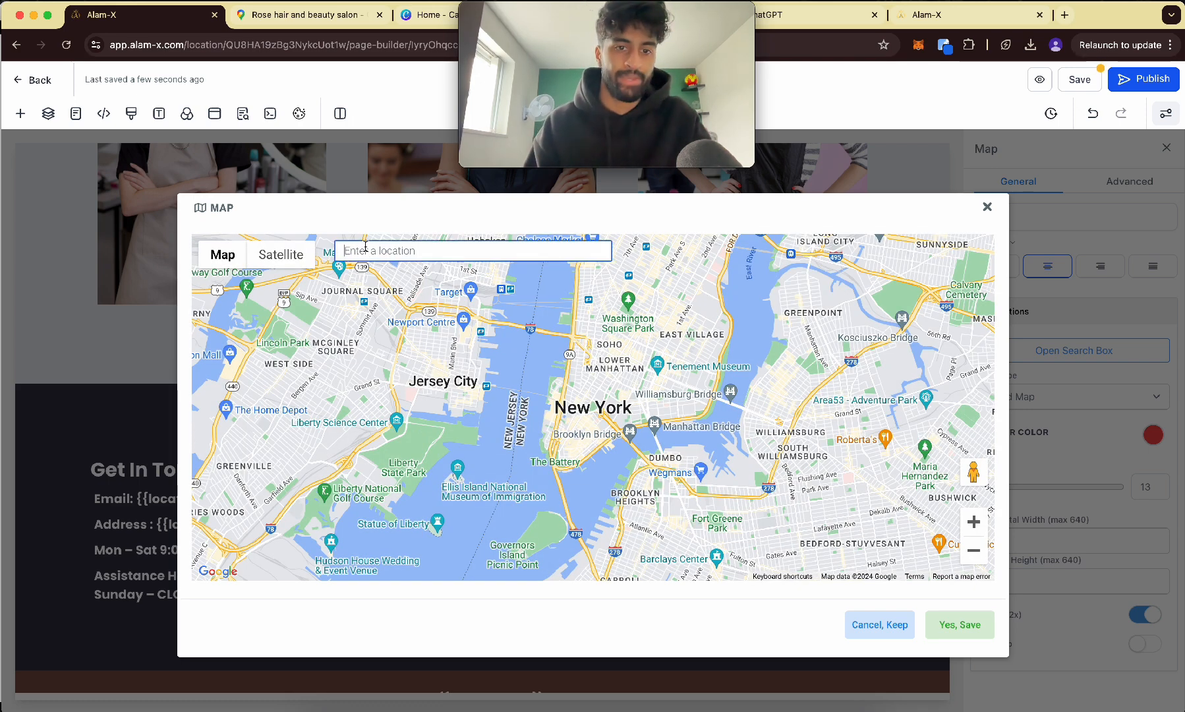
pyautogui.click(874, 622)
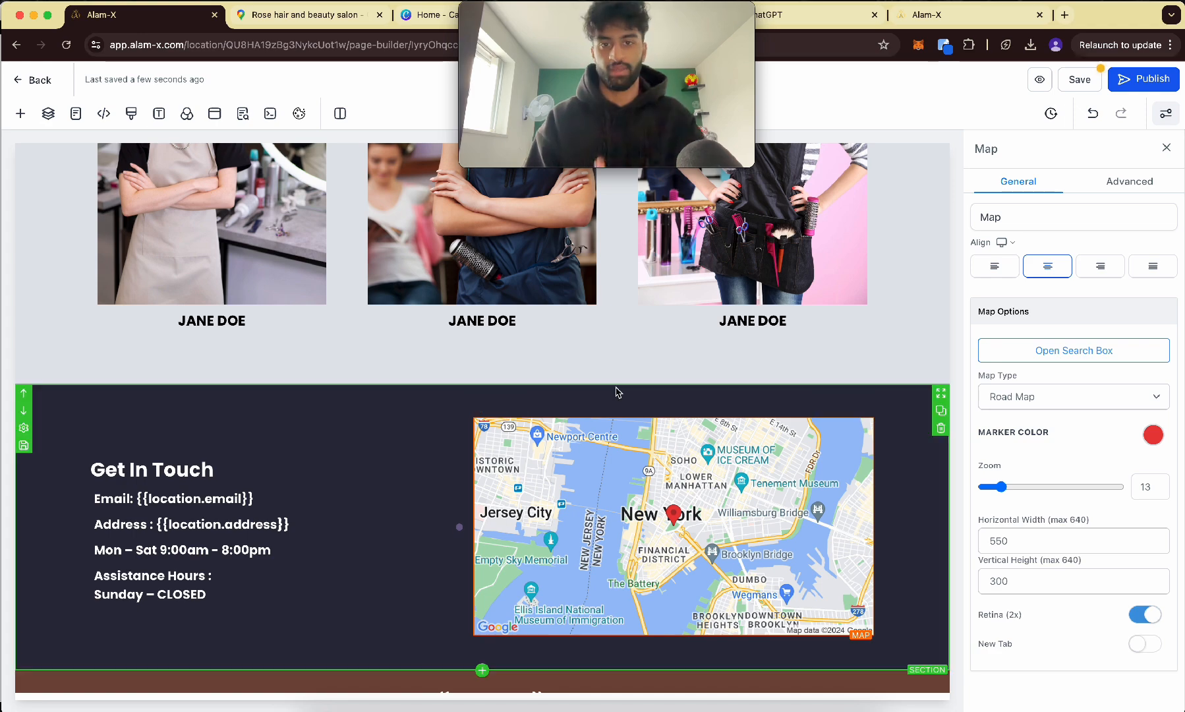
# - Add a Reviews element below the Claim Your Free Hair Treatment button in the testimonials section
pyautogui.click(21, 114)
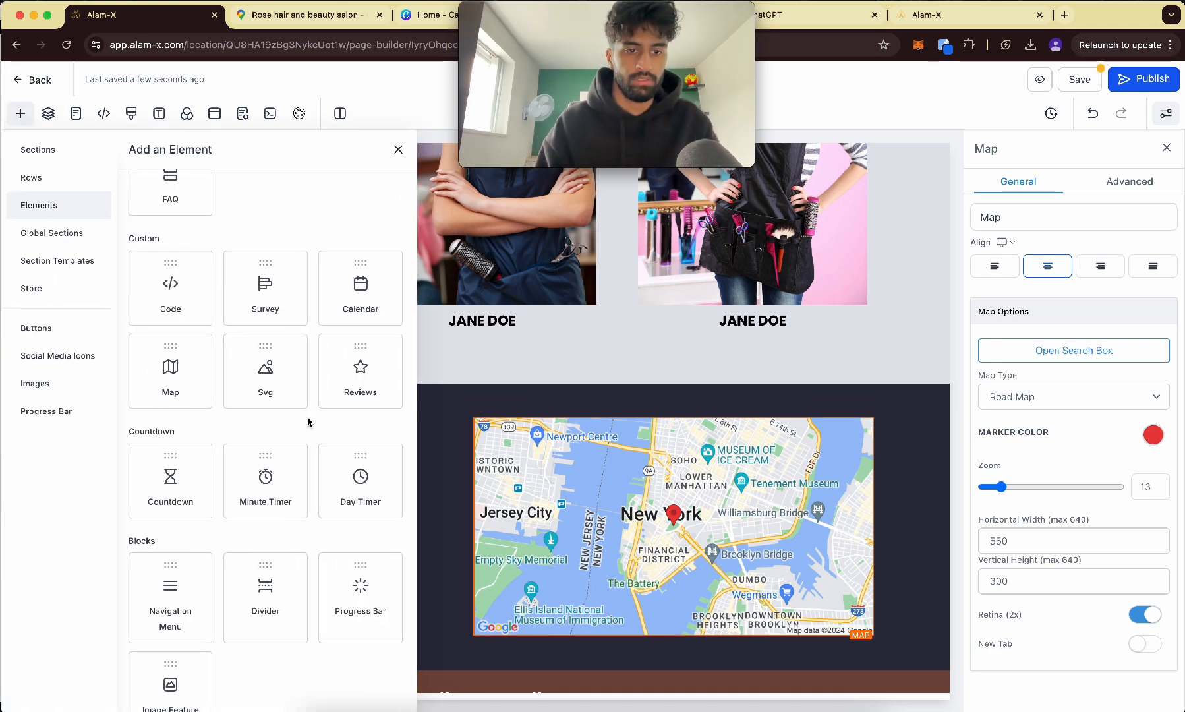
pyautogui.scroll(-10, 673, 339)
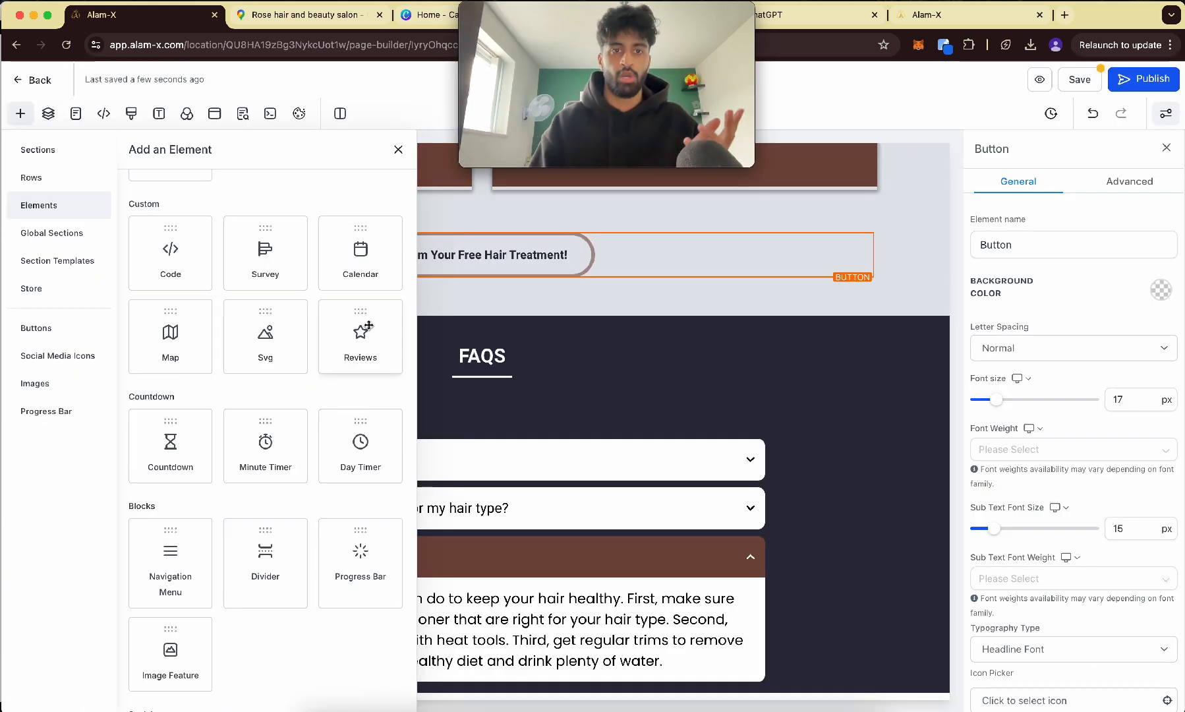
pyautogui.click(285, 15)
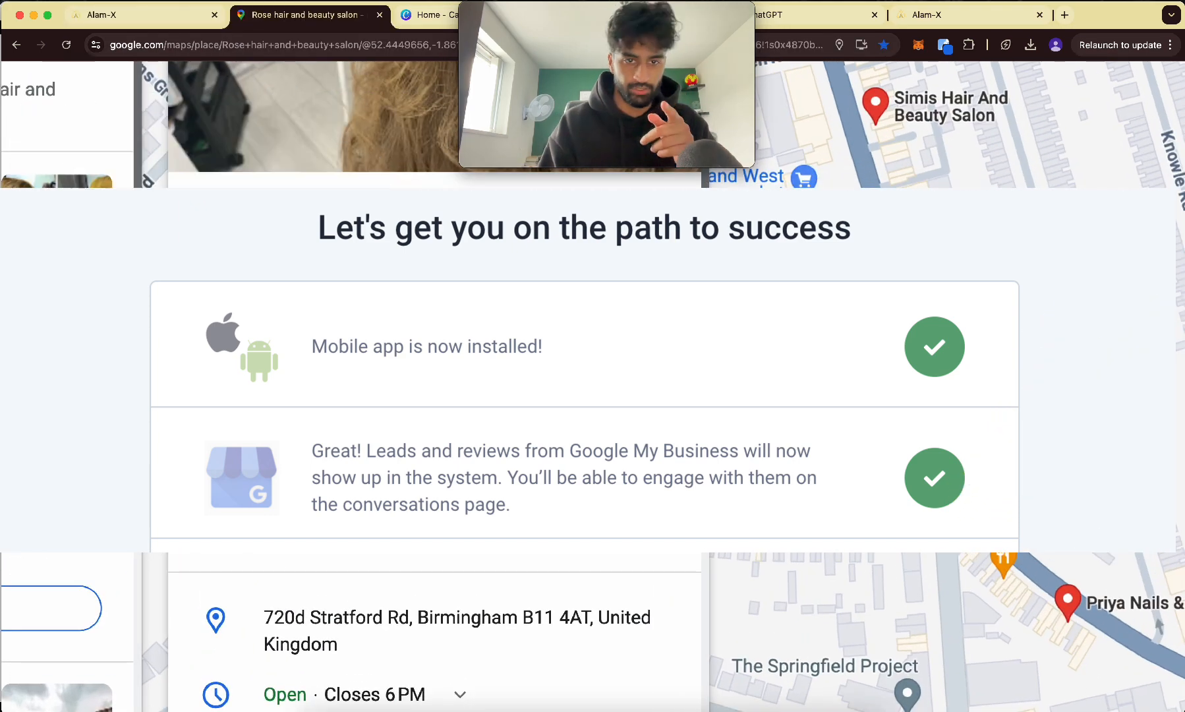
pyautogui.click(161, 21)
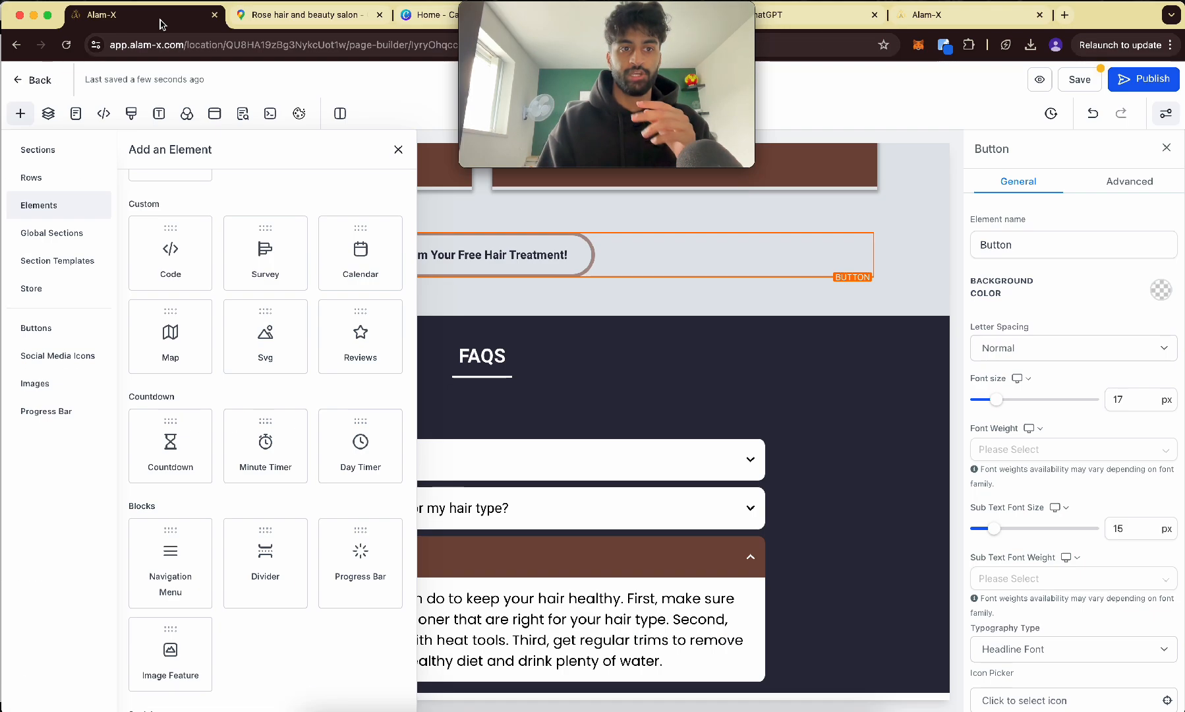
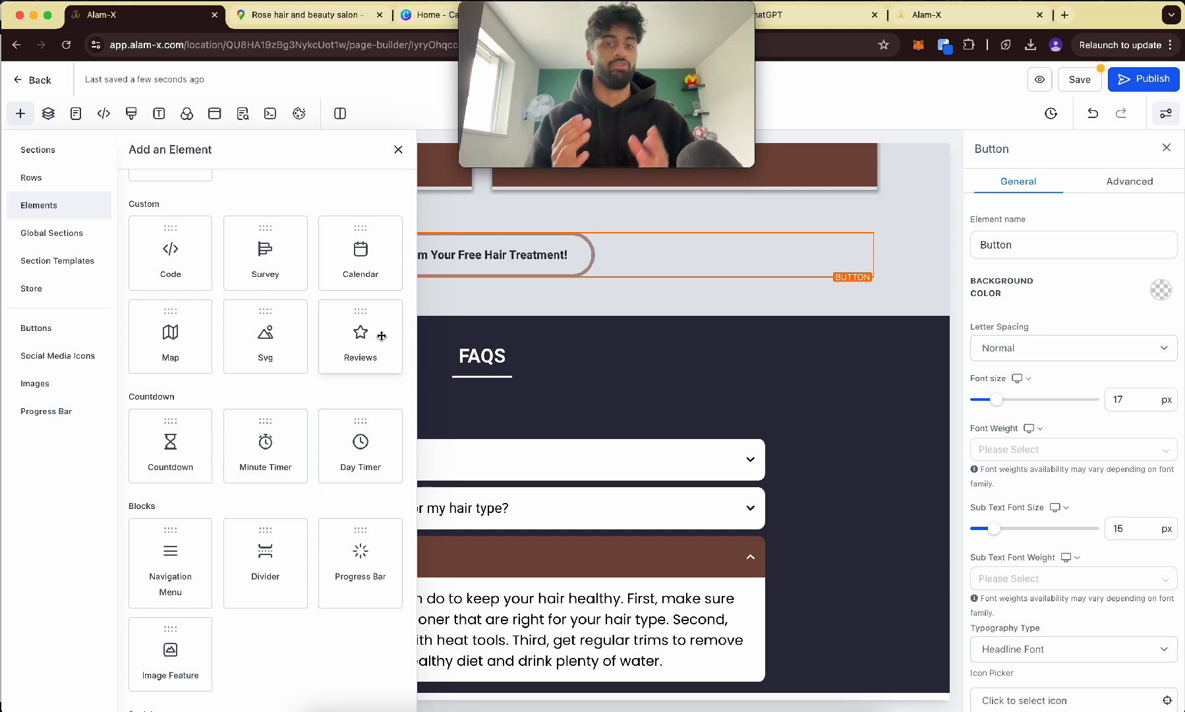
pyautogui.moveTo(381, 336); pyautogui.dragTo(512, 290)
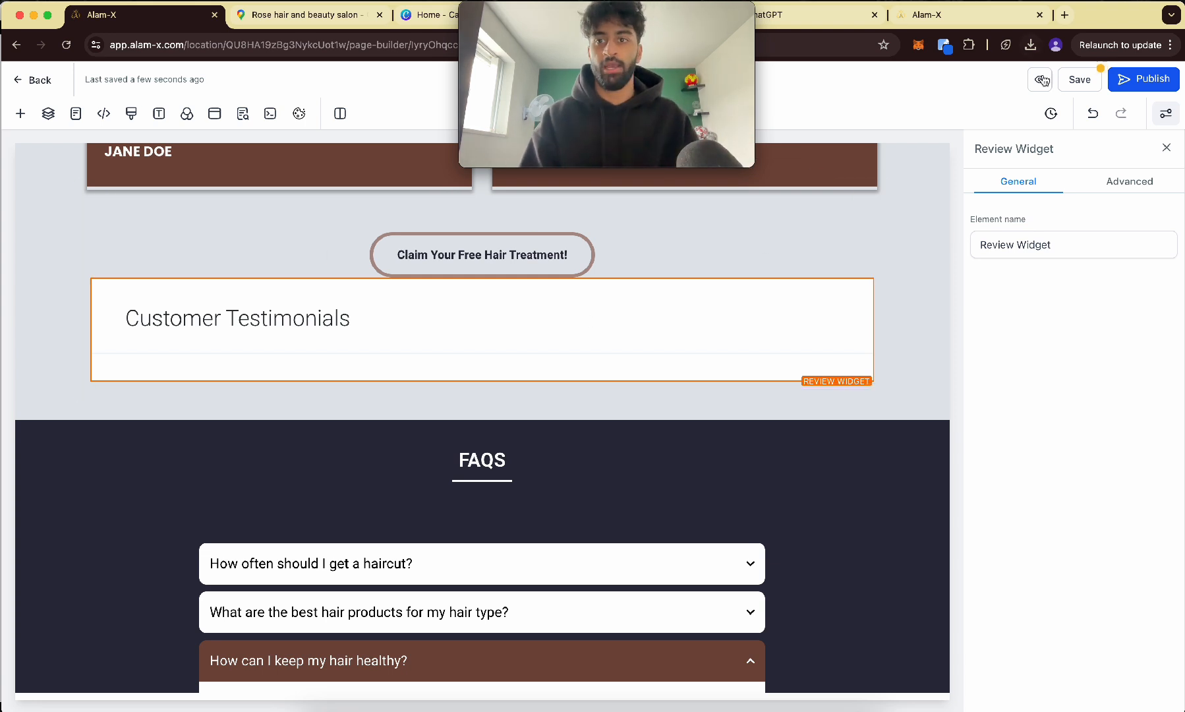
# - Open dawnmma.co.uk in a new browser tab and examine its client reviews widget as a live example
pyautogui.click(1065, 15)
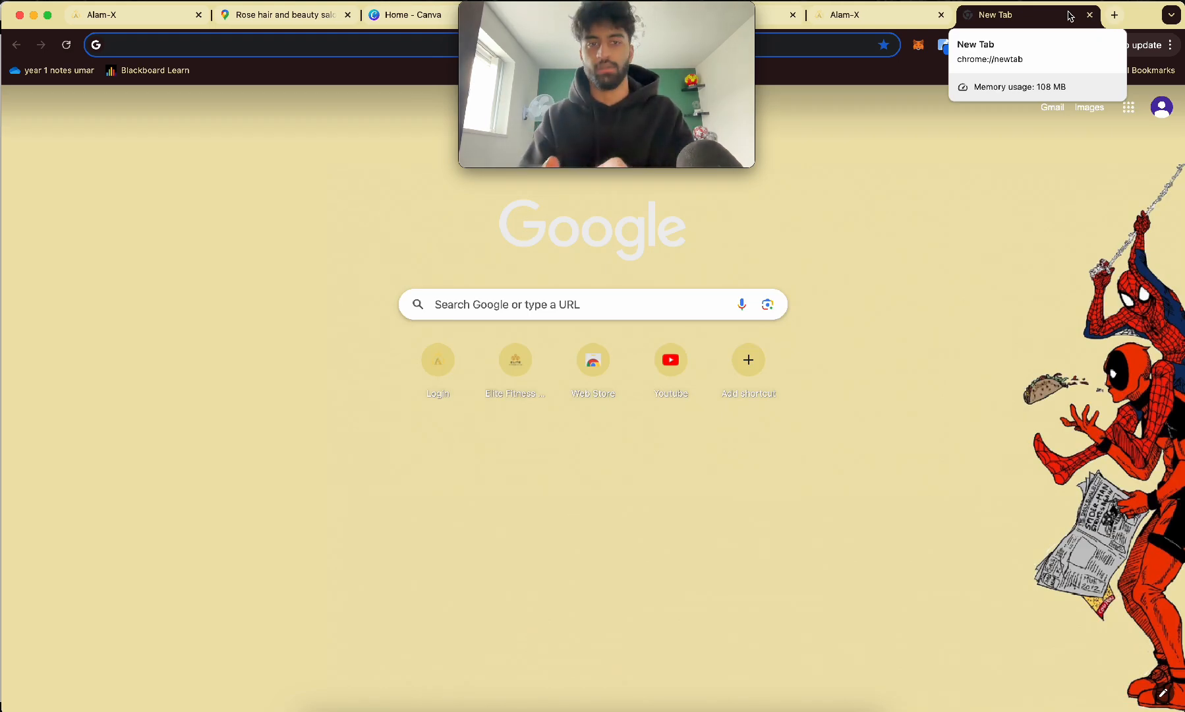
pyautogui.write('dawnmma.co.uk')
pyautogui.press('Return')
pyautogui.scroll(-10, 815, 280)
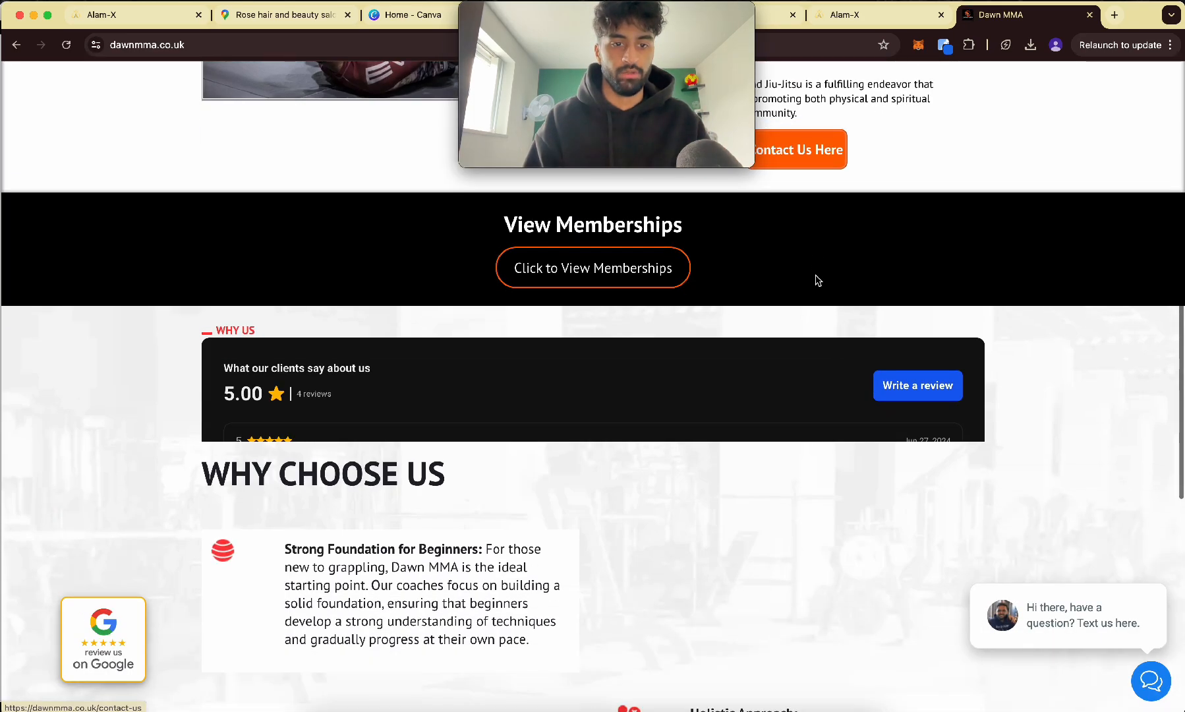
pyautogui.scroll(-2, 817, 281)
pyautogui.scroll(-2, 786, 352)
pyautogui.scroll(2, 788, 404)
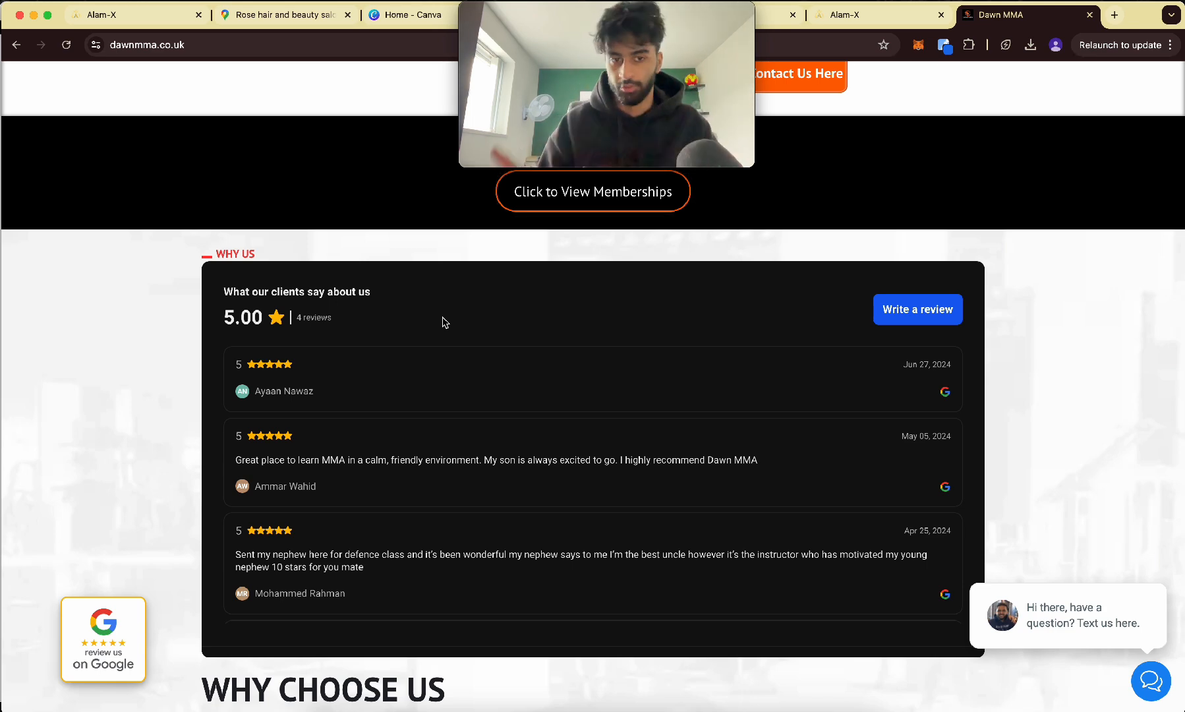
pyautogui.keyDown('ctrl'); pyautogui.scroll(5, 271, 303); pyautogui.keyUp('ctrl')
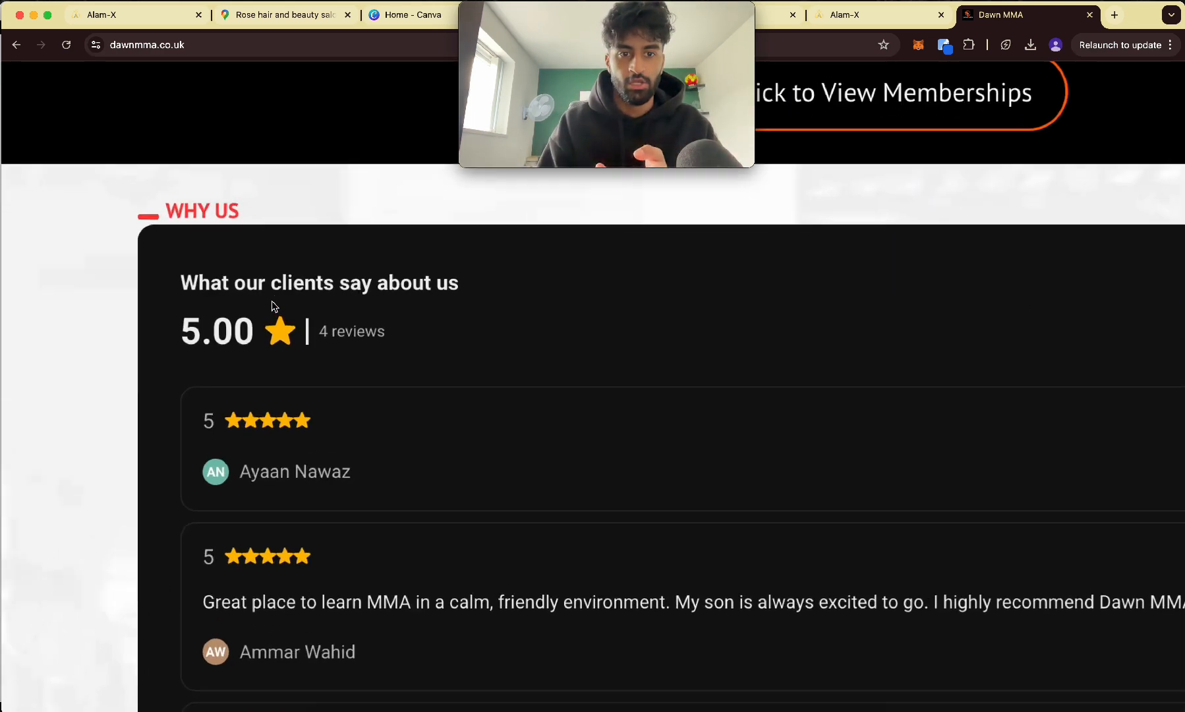
pyautogui.scroll(-5, 462, 285)
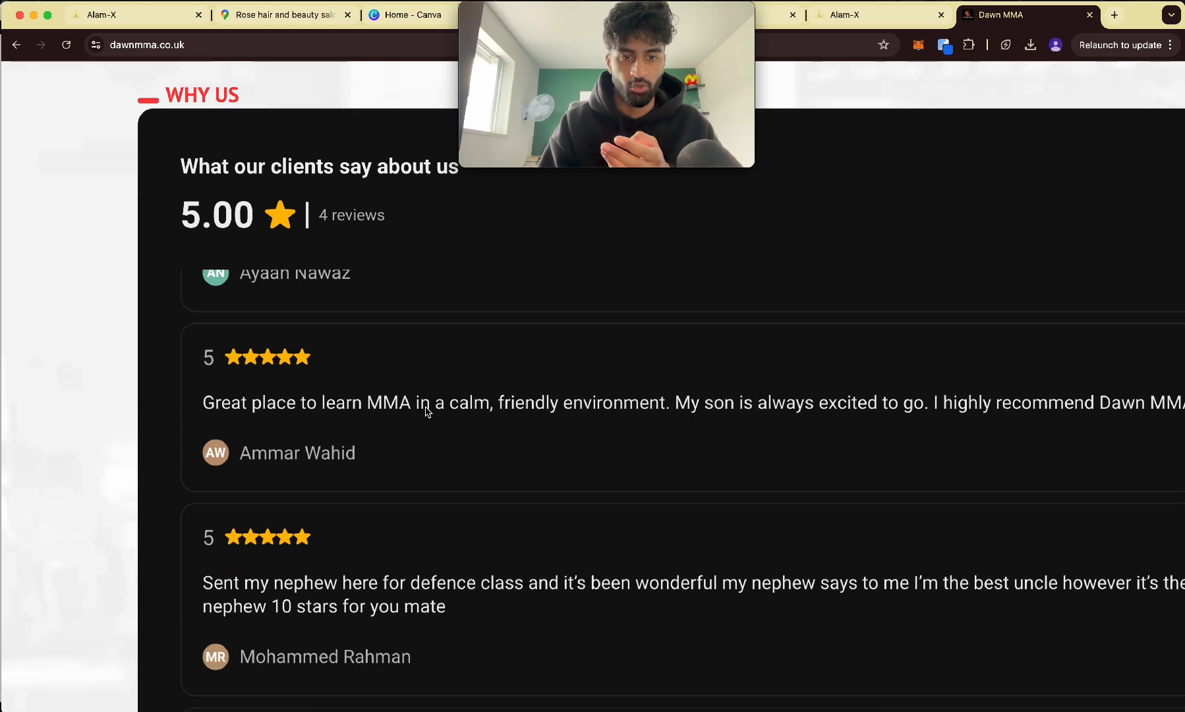
pyautogui.keyDown('ctrl'); pyautogui.scroll(-5, 427, 412); pyautogui.keyUp('ctrl')
# - View the Google review form linked from the reviews widget and return to the Dawn MMA site
pyautogui.click(920, 314)
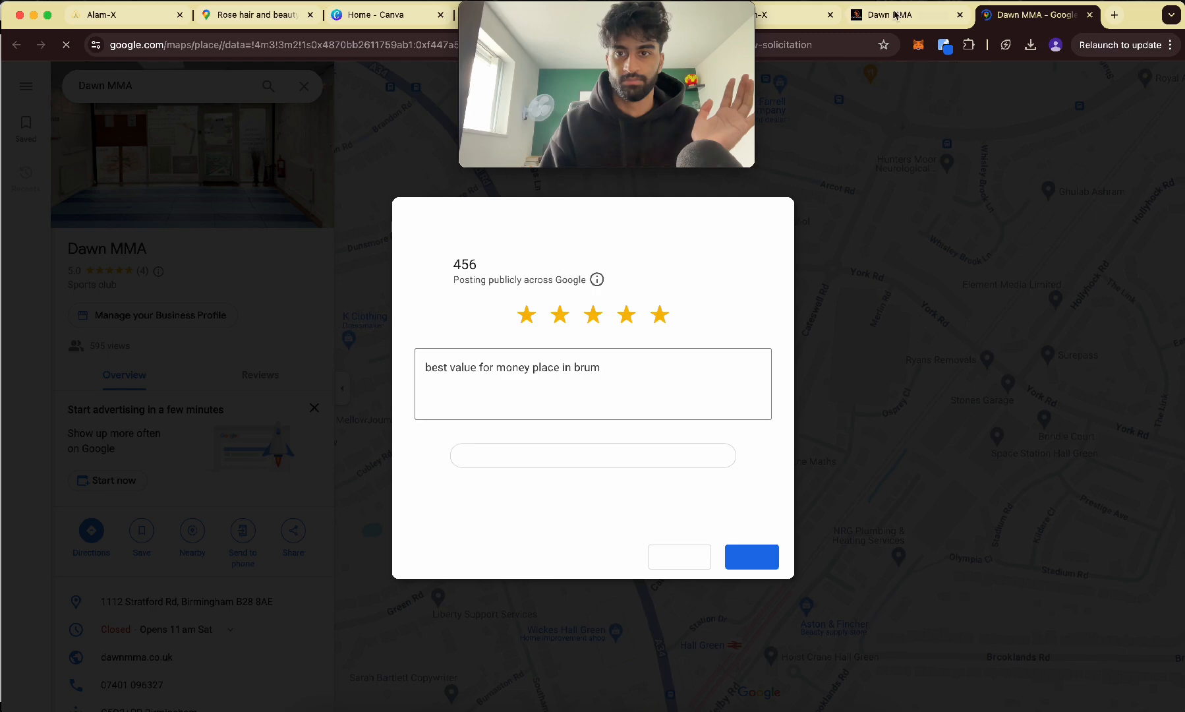
pyautogui.click(893, 13)
pyautogui.scroll(-2, 763, 330)
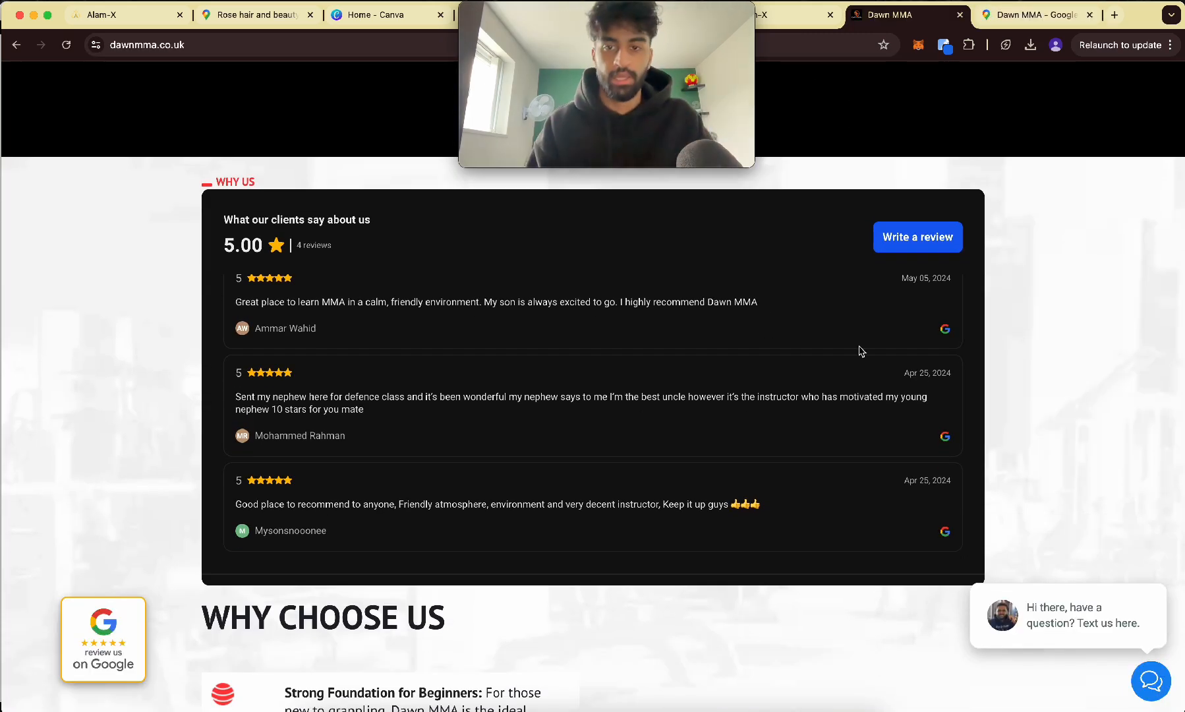
# - Switch back to the Alam-X page builder and delete the Review Widget below the treatment button
pyautogui.click(96, 16)
pyautogui.click(865, 269)
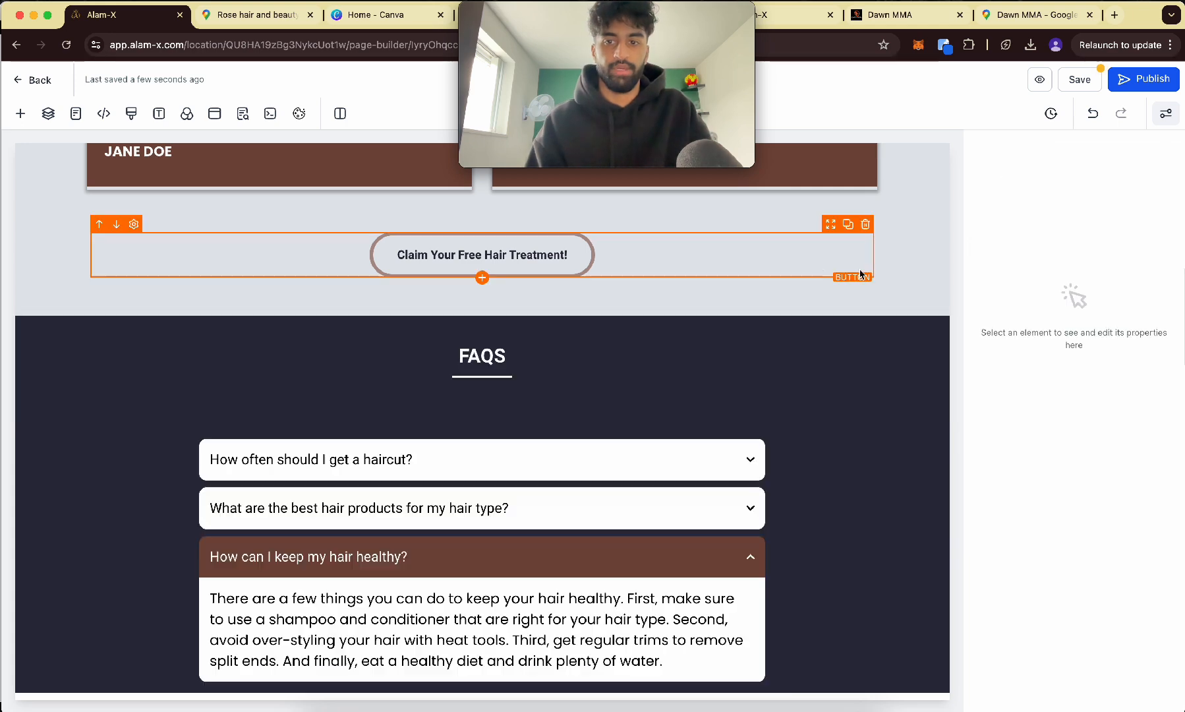
# - Add a Navigation Menu element below the treatment button, compare it with the header menu and undo the addition
pyautogui.click(25, 115)
pyautogui.scroll(2, 270, 340)
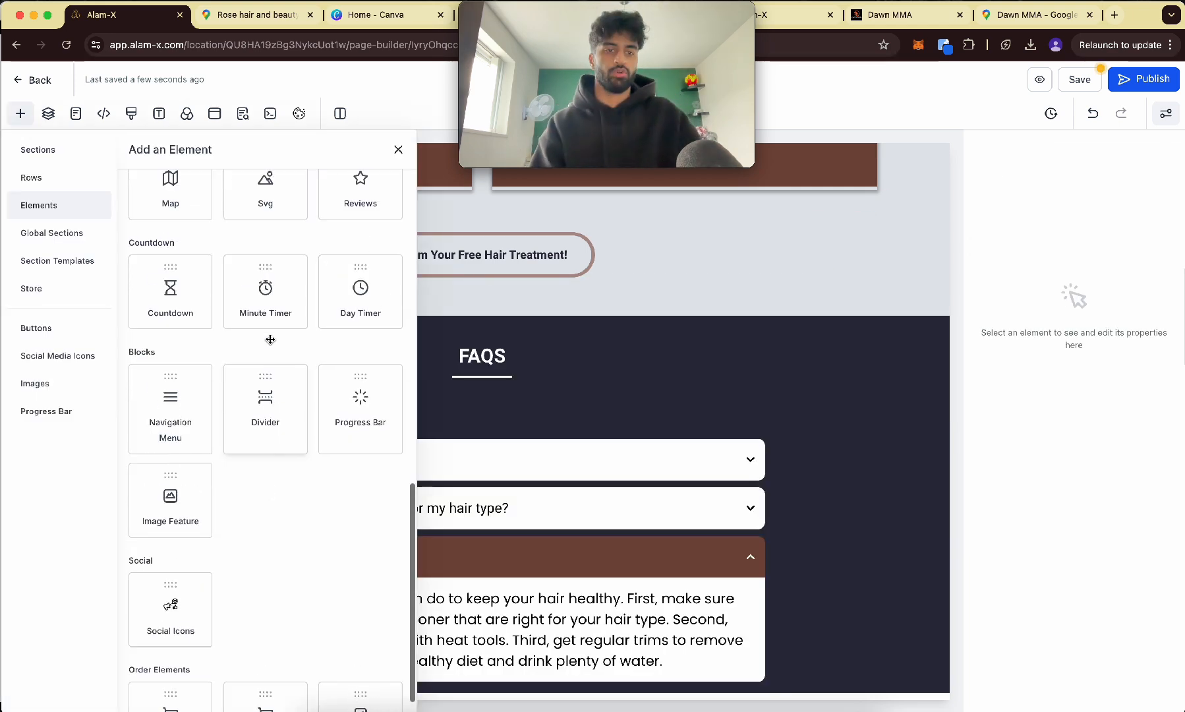
pyautogui.moveTo(193, 402); pyautogui.dragTo(561, 296)
pyautogui.scroll(20, 765, 321)
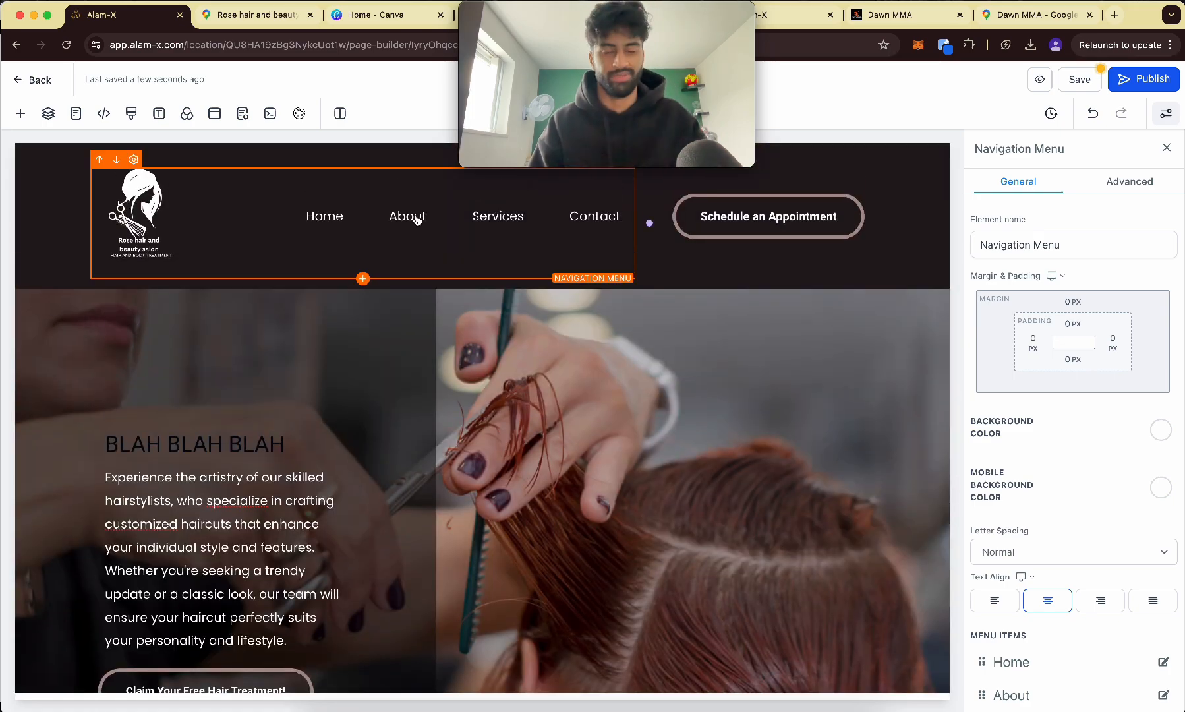
pyautogui.scroll(-20, 417, 220)
pyautogui.press('super+z')
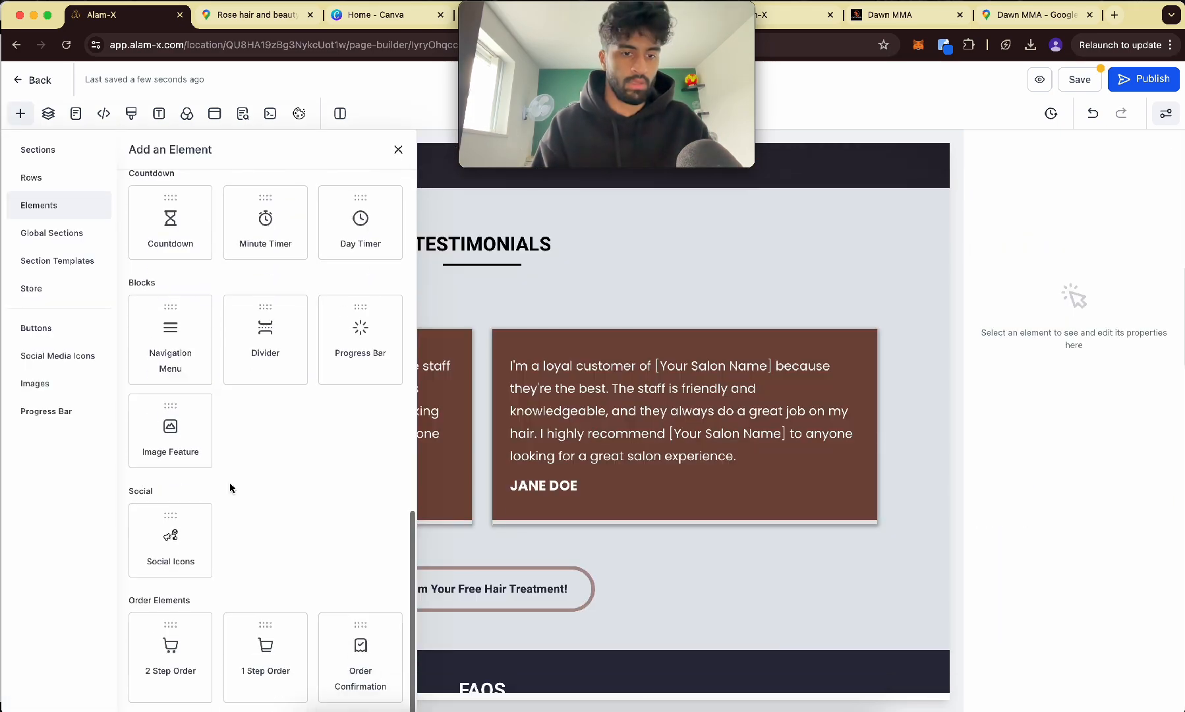
# - Add a Divider under the Testimonials heading and set its width to 50 Percent and height to 5px
pyautogui.moveTo(287, 378); pyautogui.dragTo(492, 285)
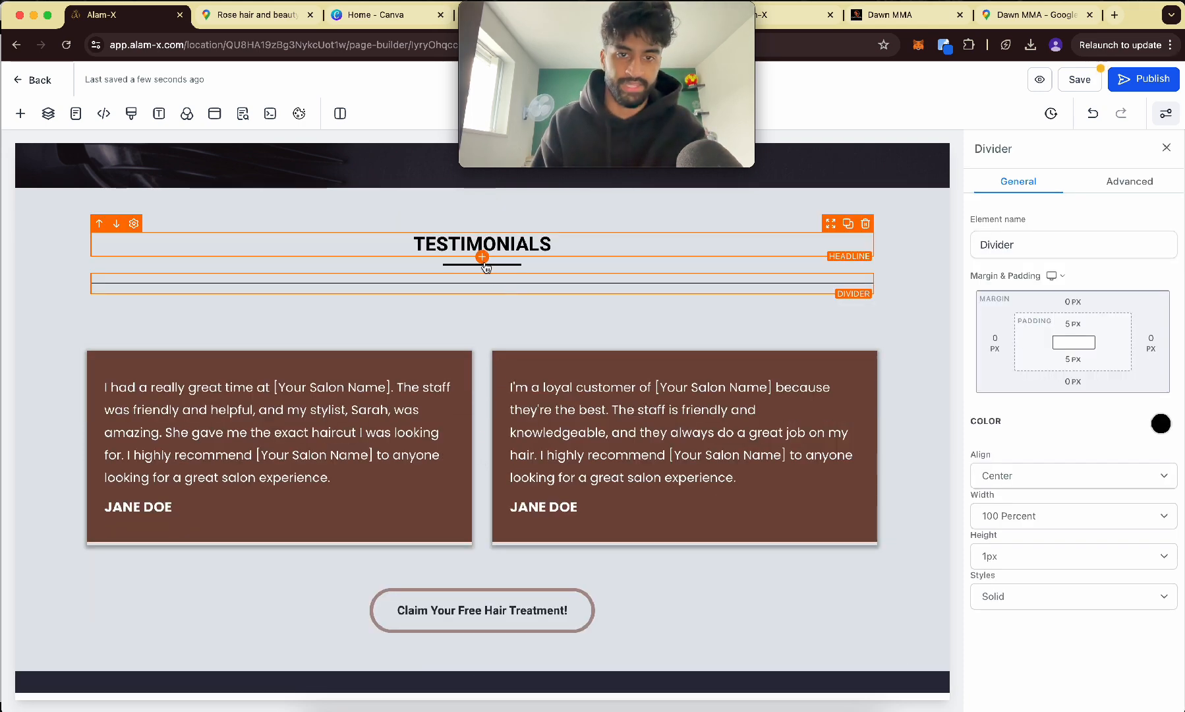
pyautogui.click(700, 290)
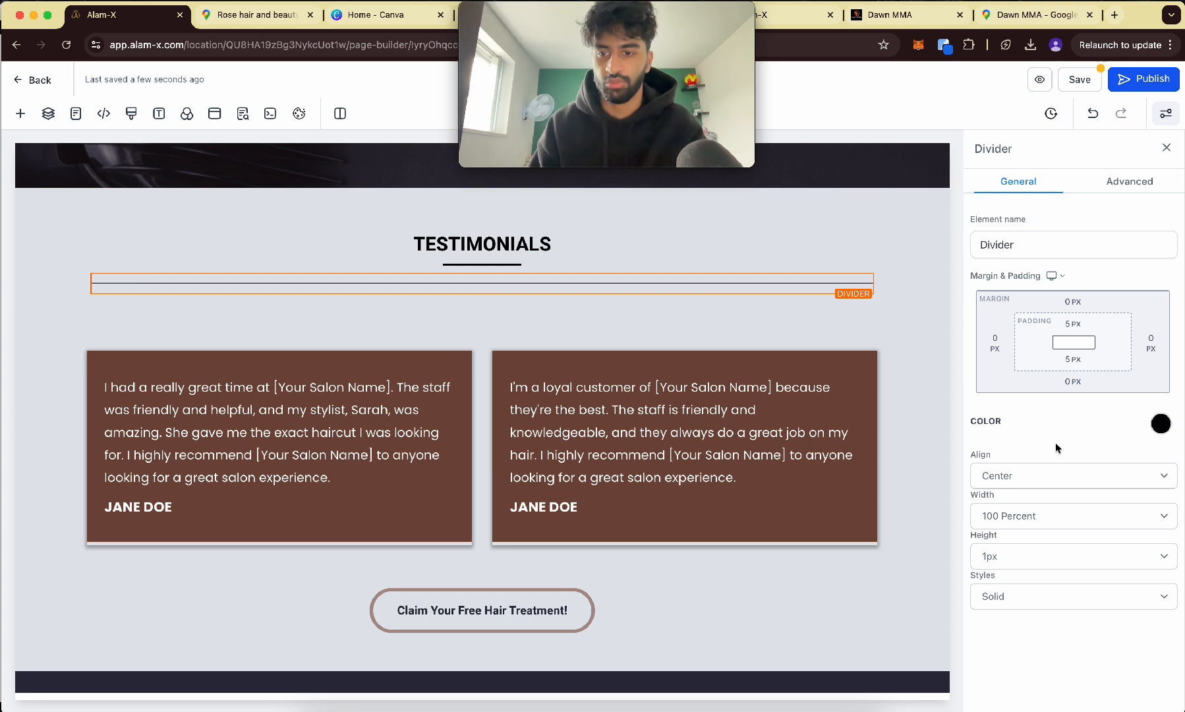
pyautogui.click(1029, 514)
pyautogui.click(1007, 458)
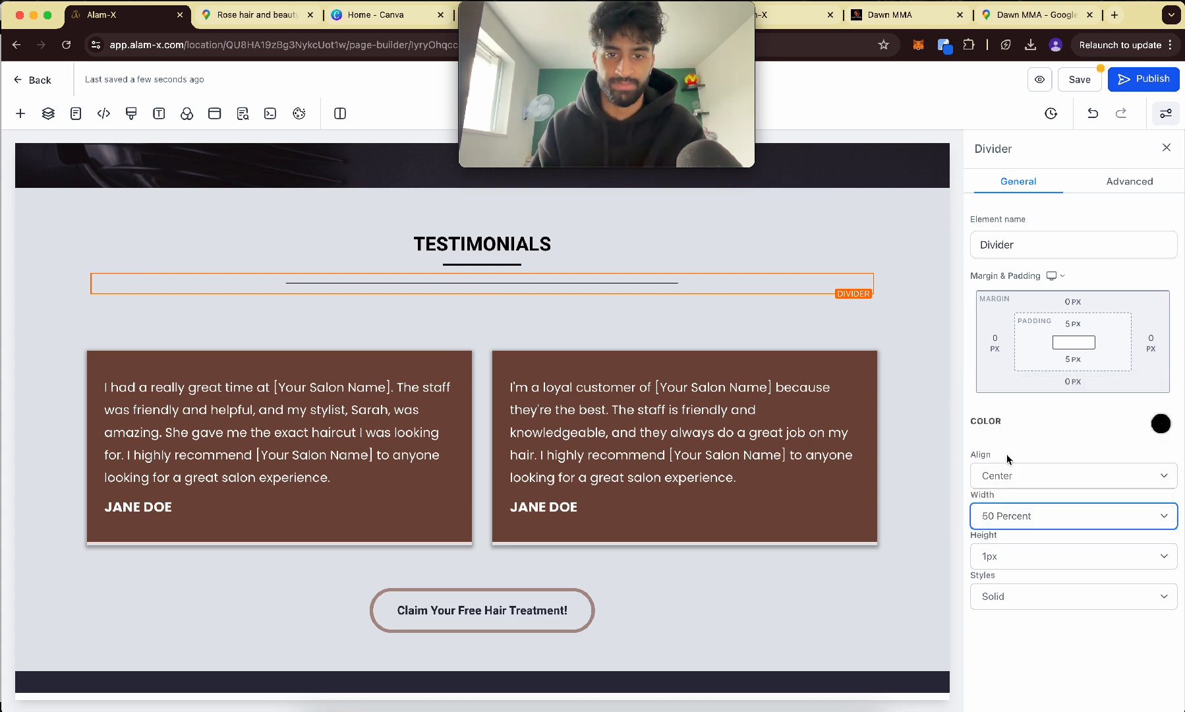
pyautogui.click(1023, 555)
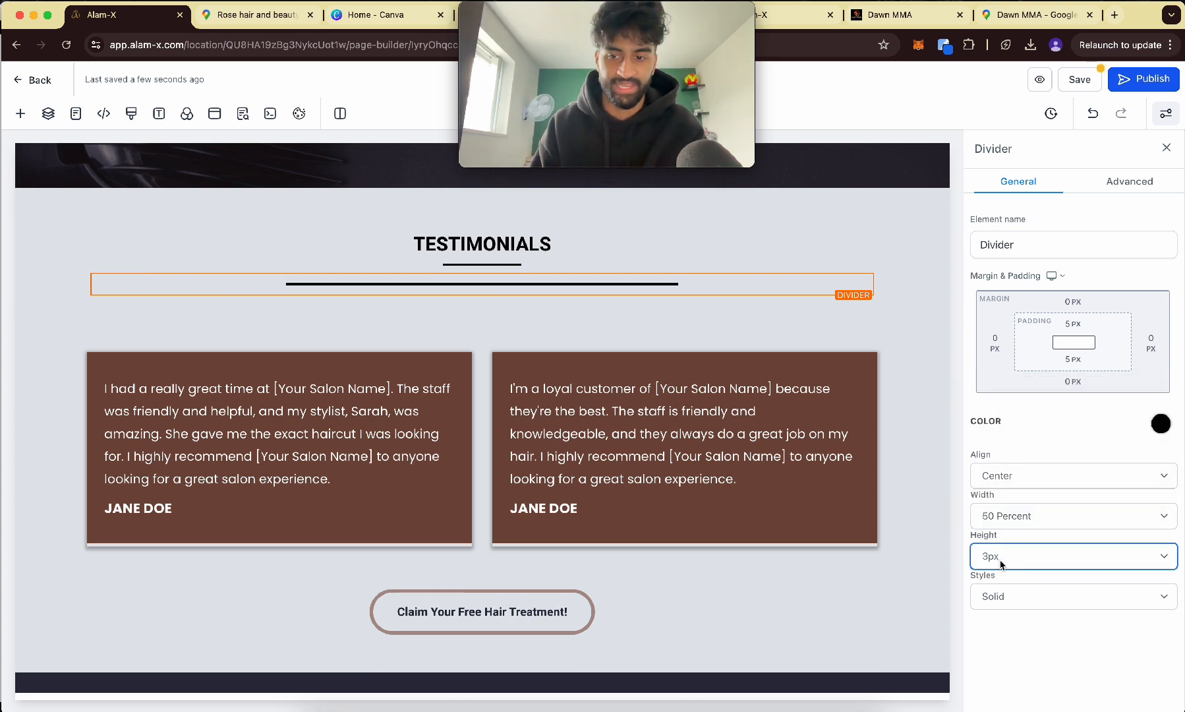
pyautogui.click(1000, 564)
pyautogui.click(1009, 565)
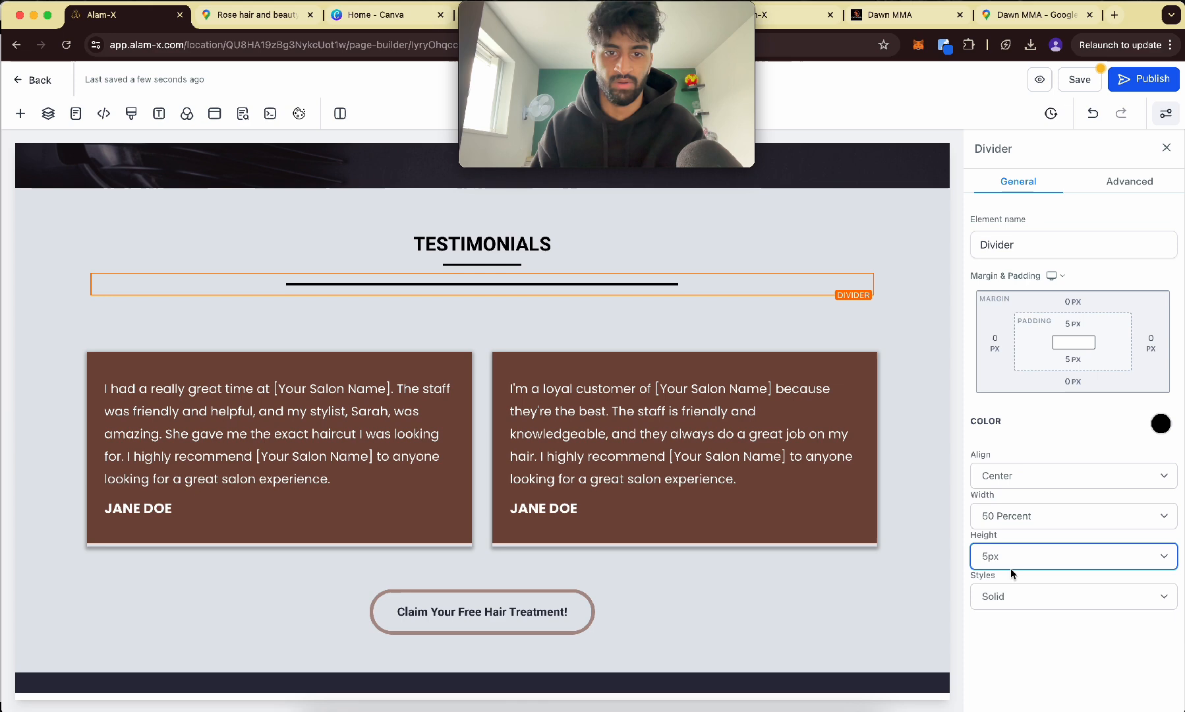
# - Try the Right and Left alignments on the divider under the Testimonials heading
pyautogui.click(1037, 462)
pyautogui.click(1023, 492)
pyautogui.click(1033, 477)
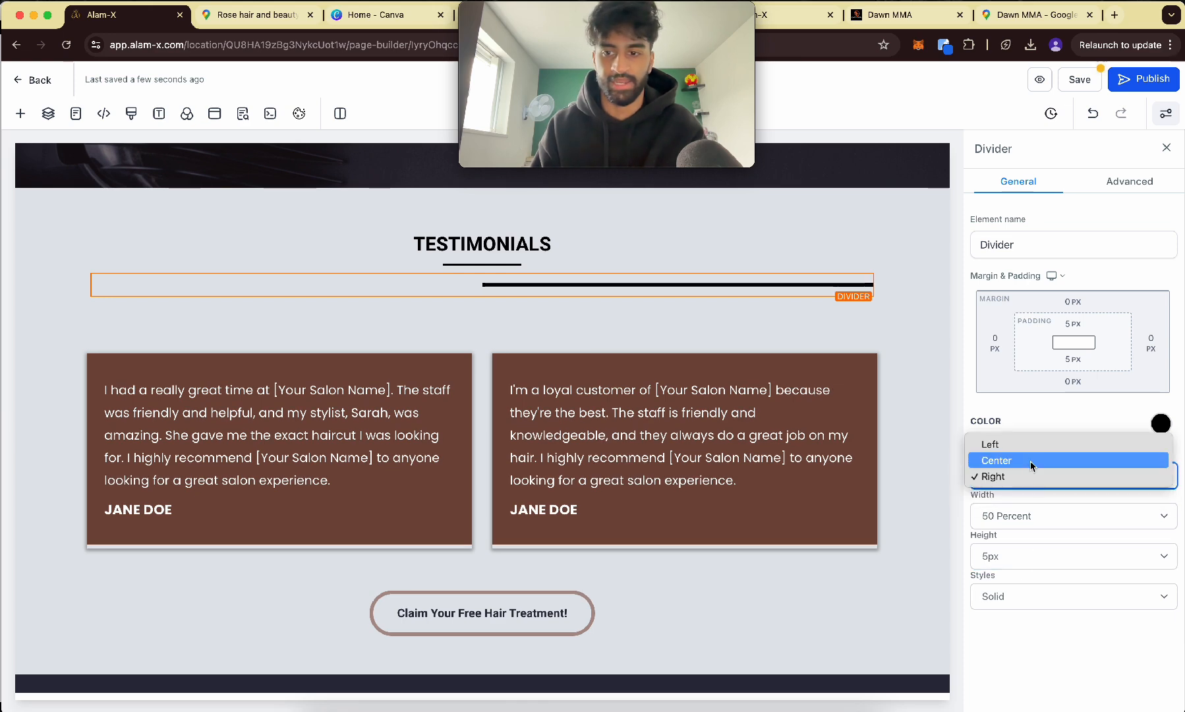
pyautogui.click(1015, 445)
# - Add the Brand style set of social media icons below the map in the Get In Touch section
pyautogui.click(20, 113)
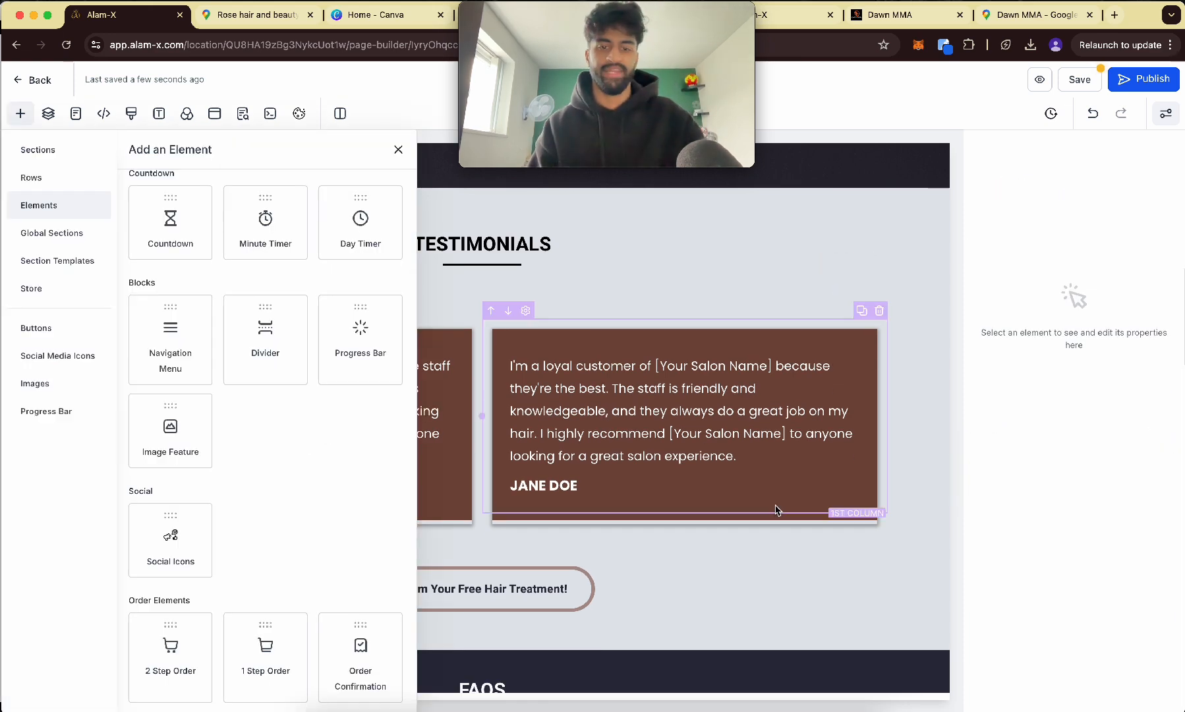
pyautogui.scroll(-10, 775, 509)
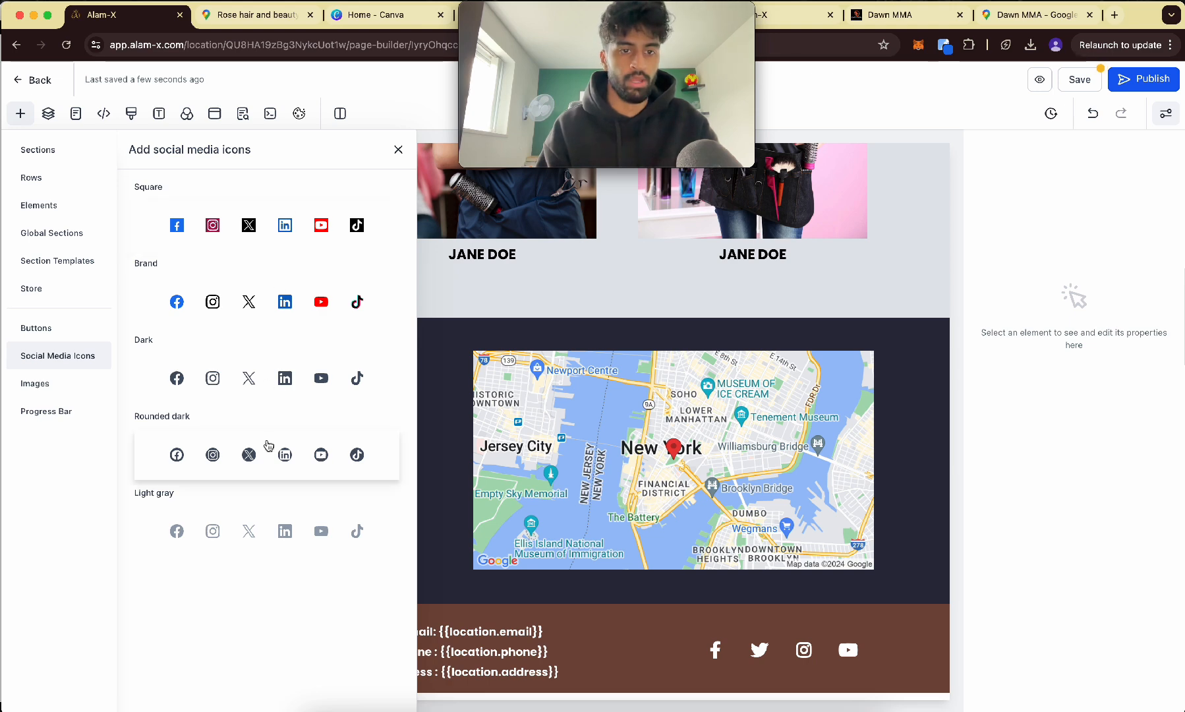
pyautogui.moveTo(264, 303); pyautogui.dragTo(671, 613)
pyautogui.scroll(-2, 671, 613)
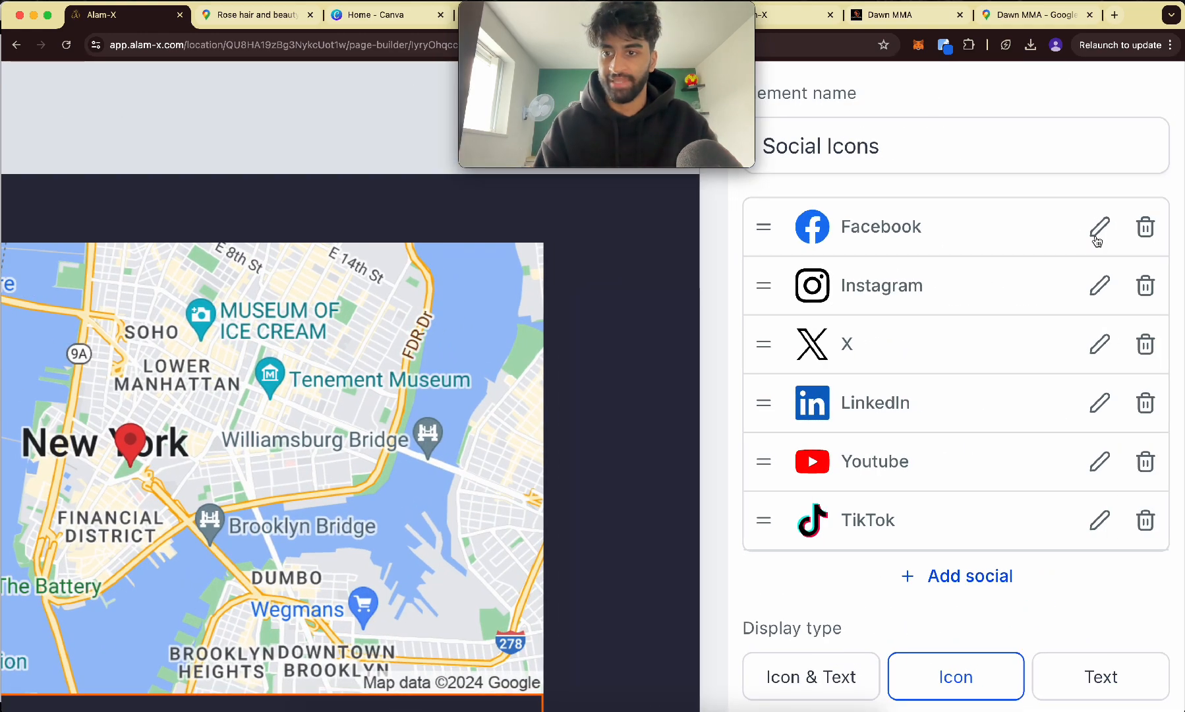
# - View the Facebook icon's link settings, close them unchanged and delete the Social Icons element below the map
pyautogui.click(1097, 239)
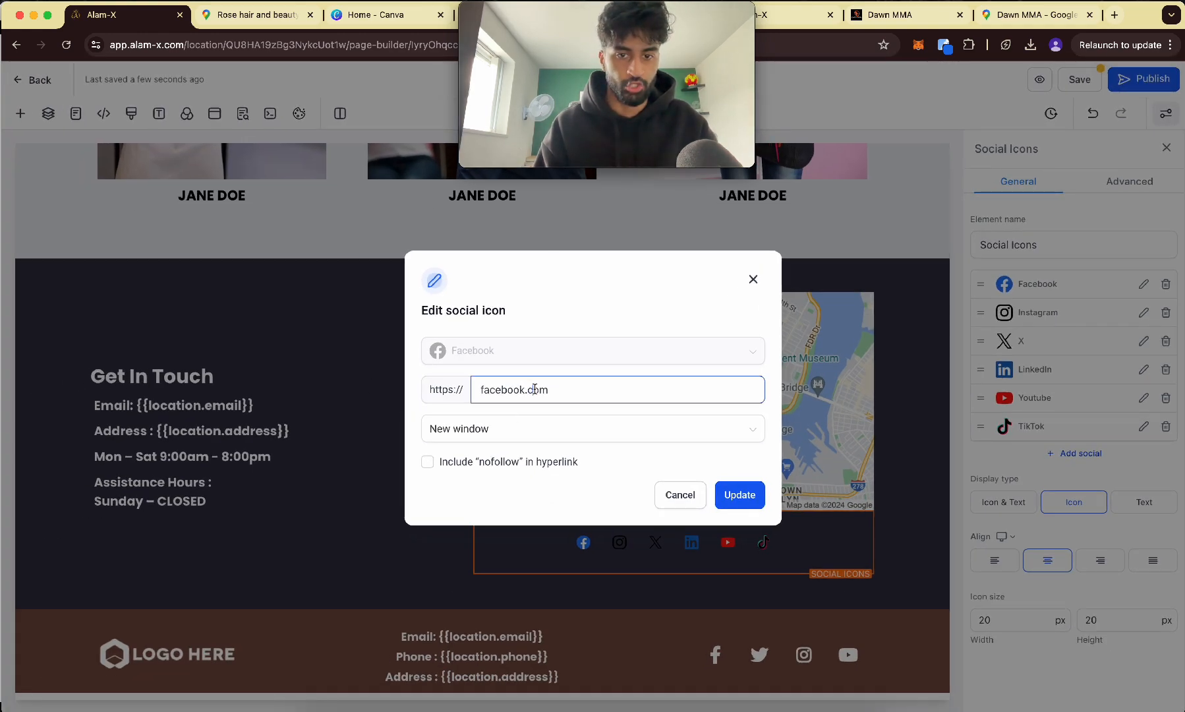
pyautogui.click(754, 279)
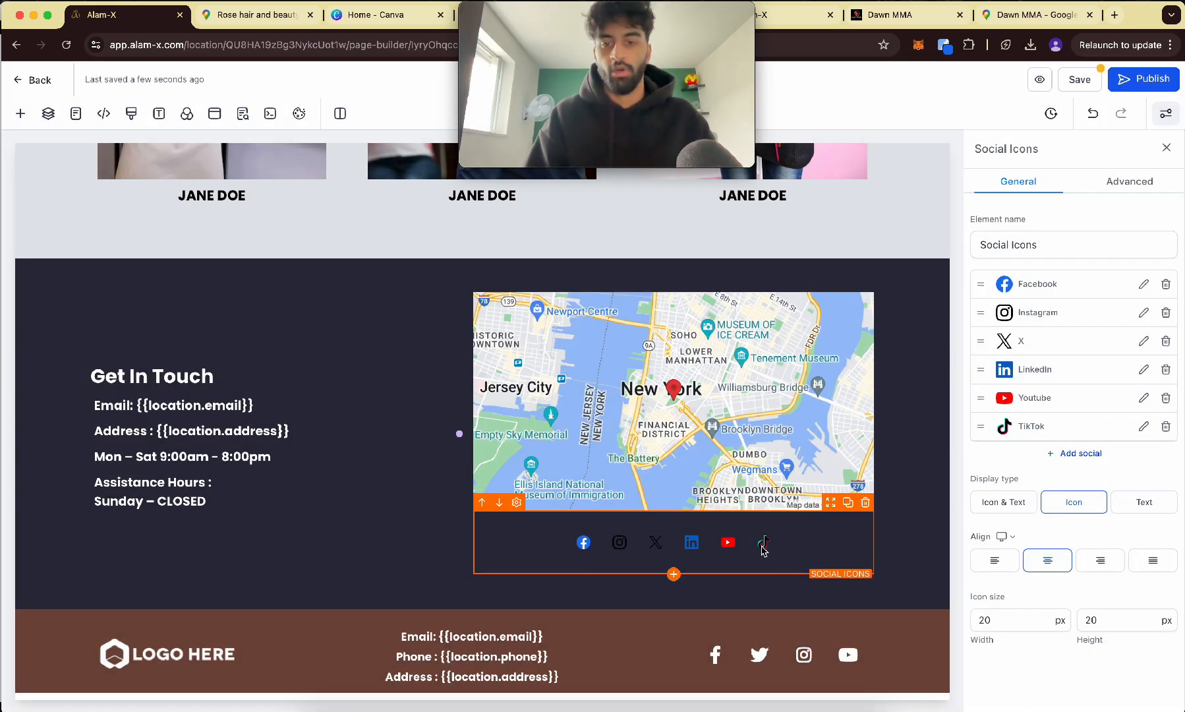
pyautogui.click(865, 502)
# - Return to the header's navigation menu and save the home page
pyautogui.scroll(15, 552, 236)
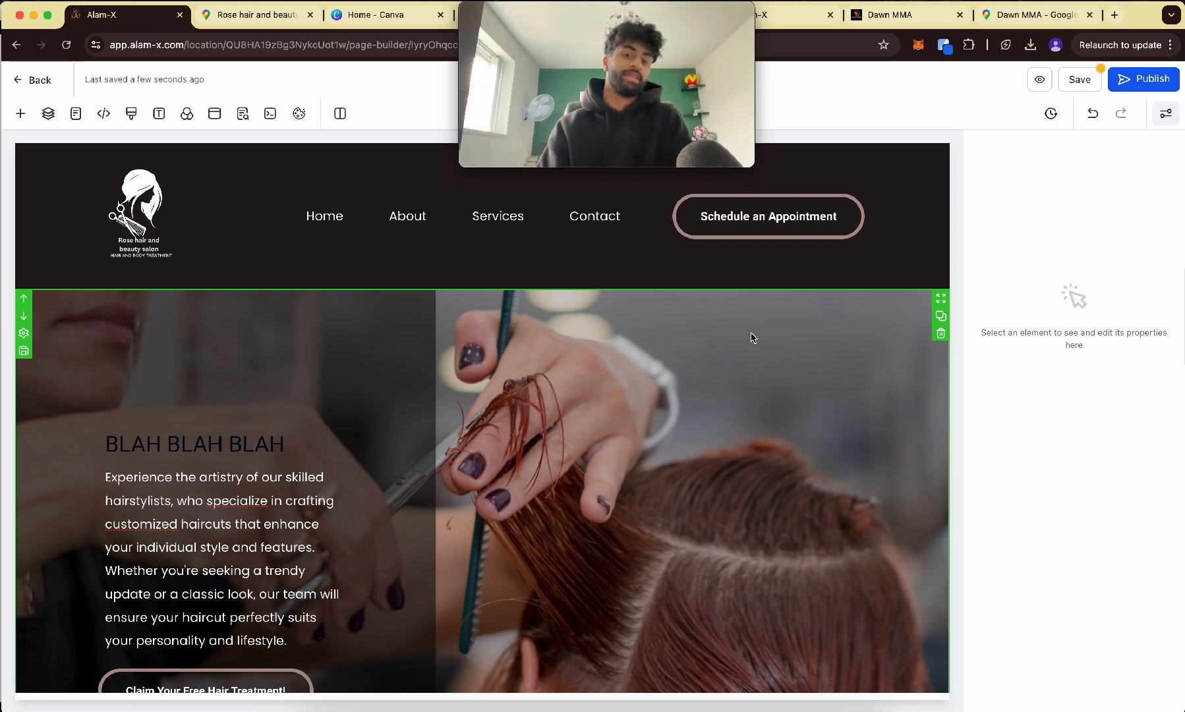
pyautogui.click(612, 240)
pyautogui.click(1067, 85)
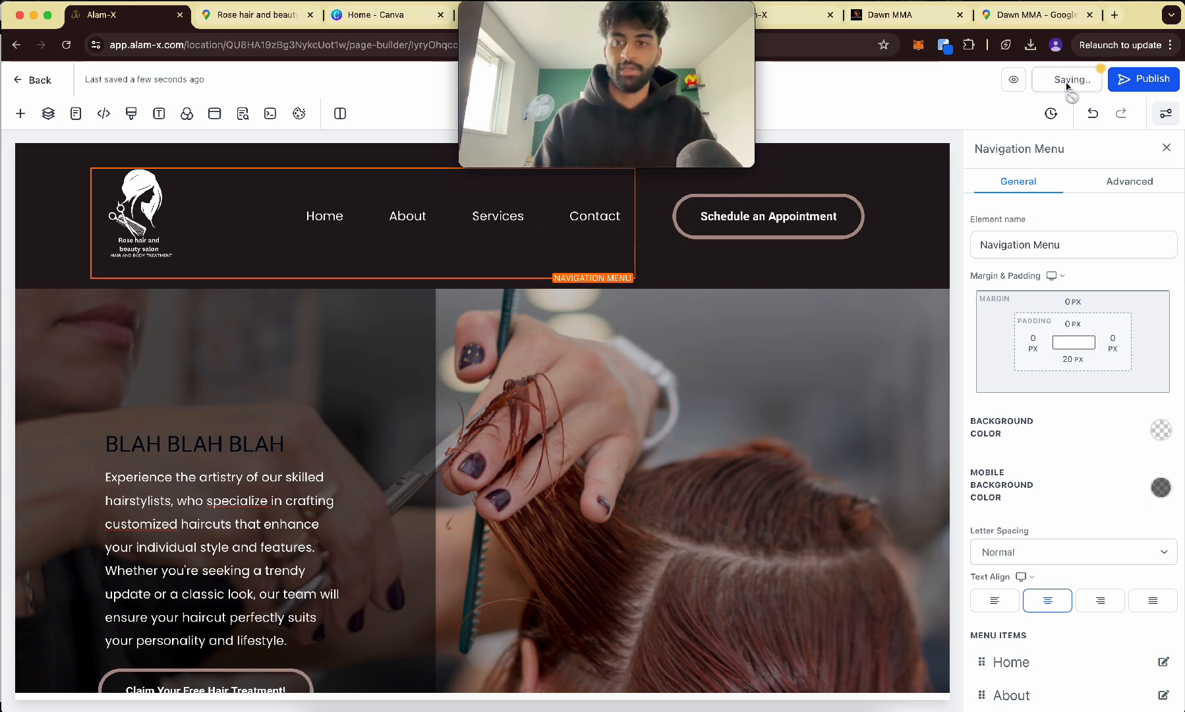
# - Leave the home page editor, open the Hair Salon website's Contact Us page for editing and look over its sections
pyautogui.moveTo(694, 16); pyautogui.dragTo(965, 16)
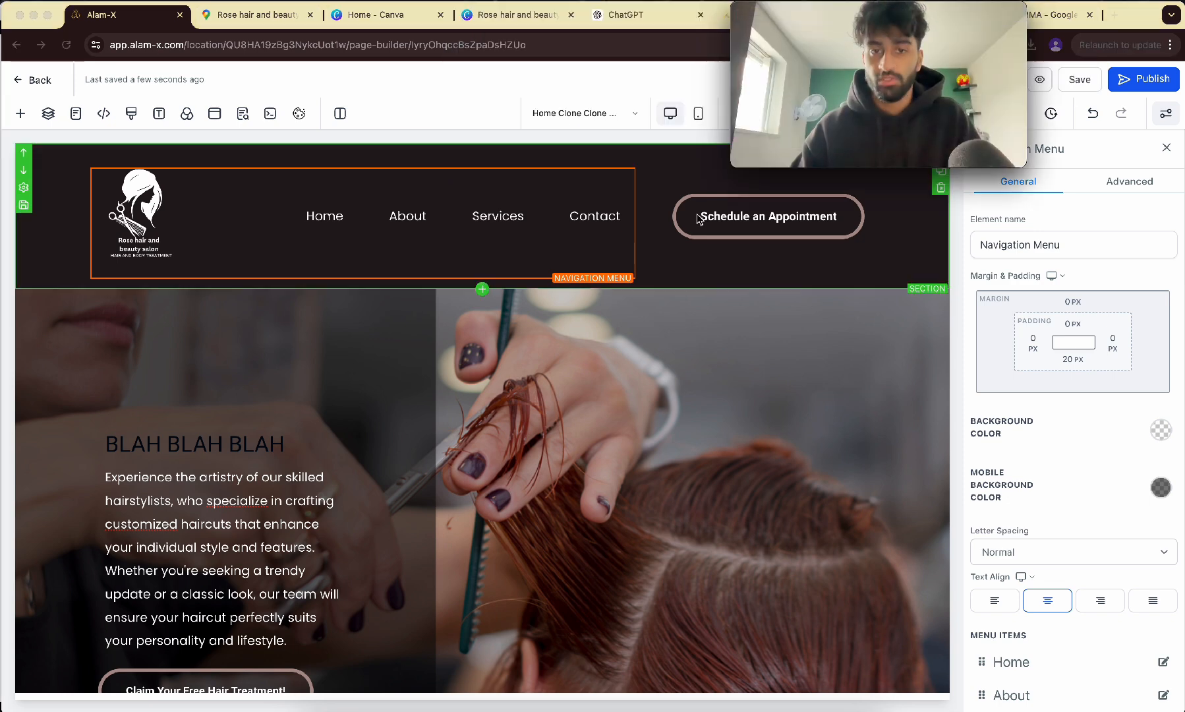
pyautogui.click(636, 115)
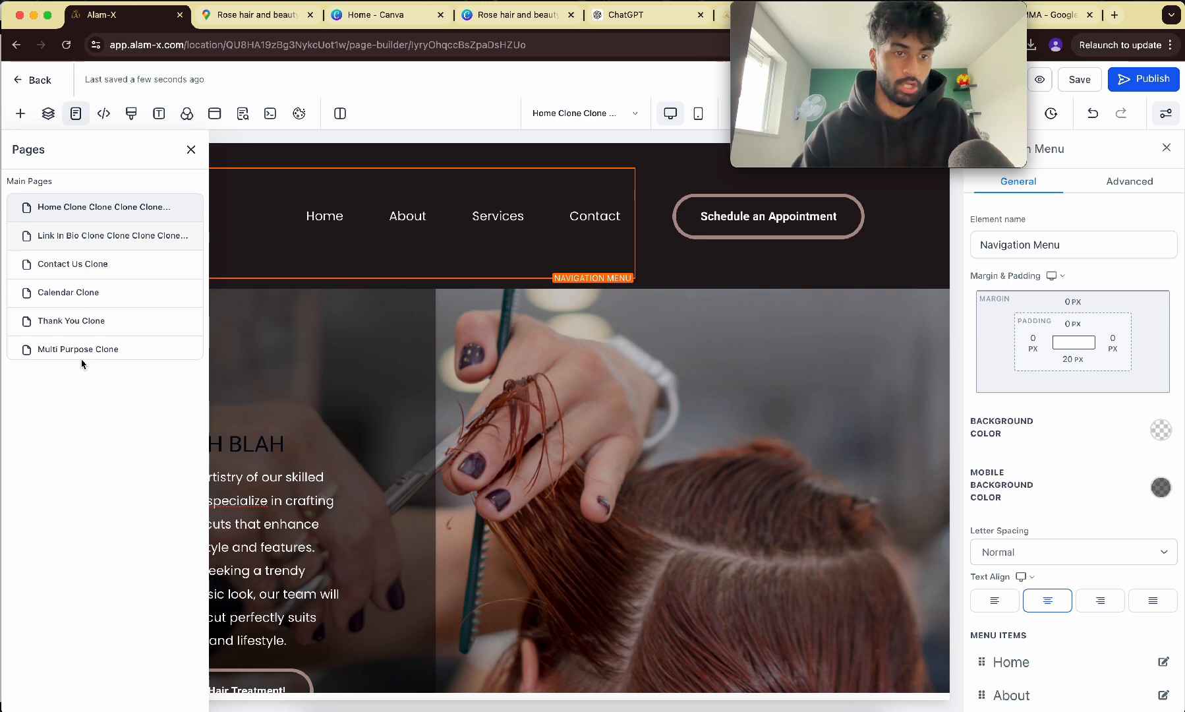
pyautogui.click(41, 79)
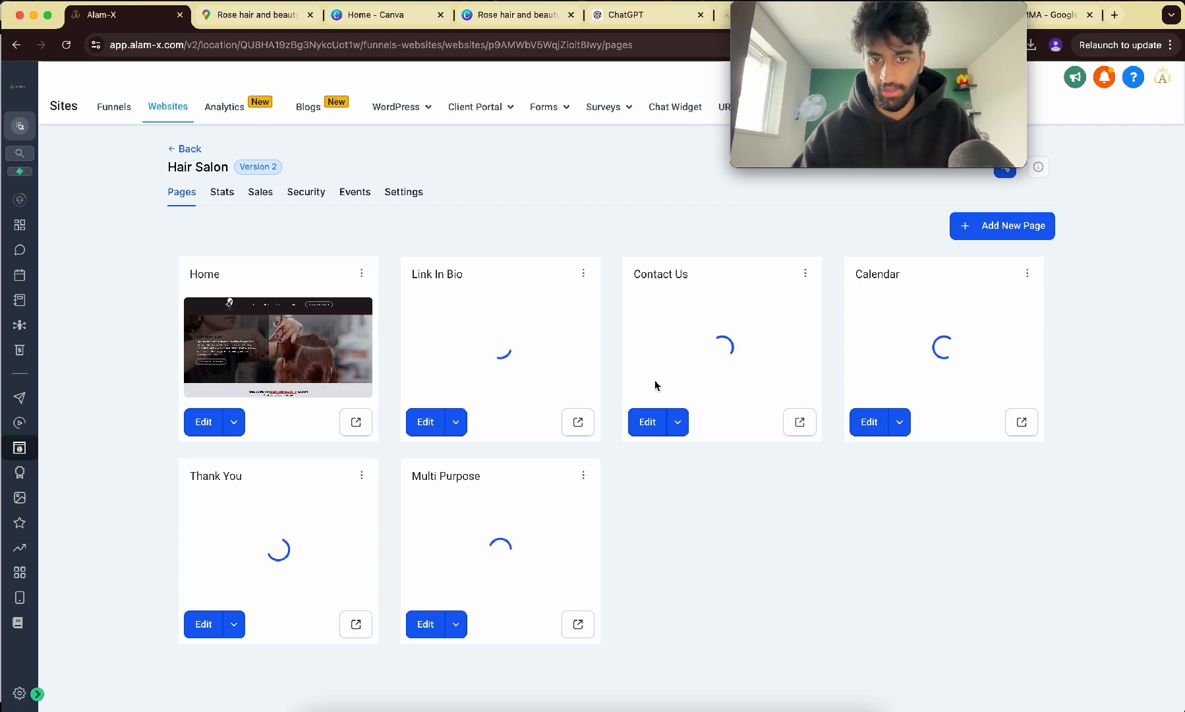
pyautogui.click(646, 422)
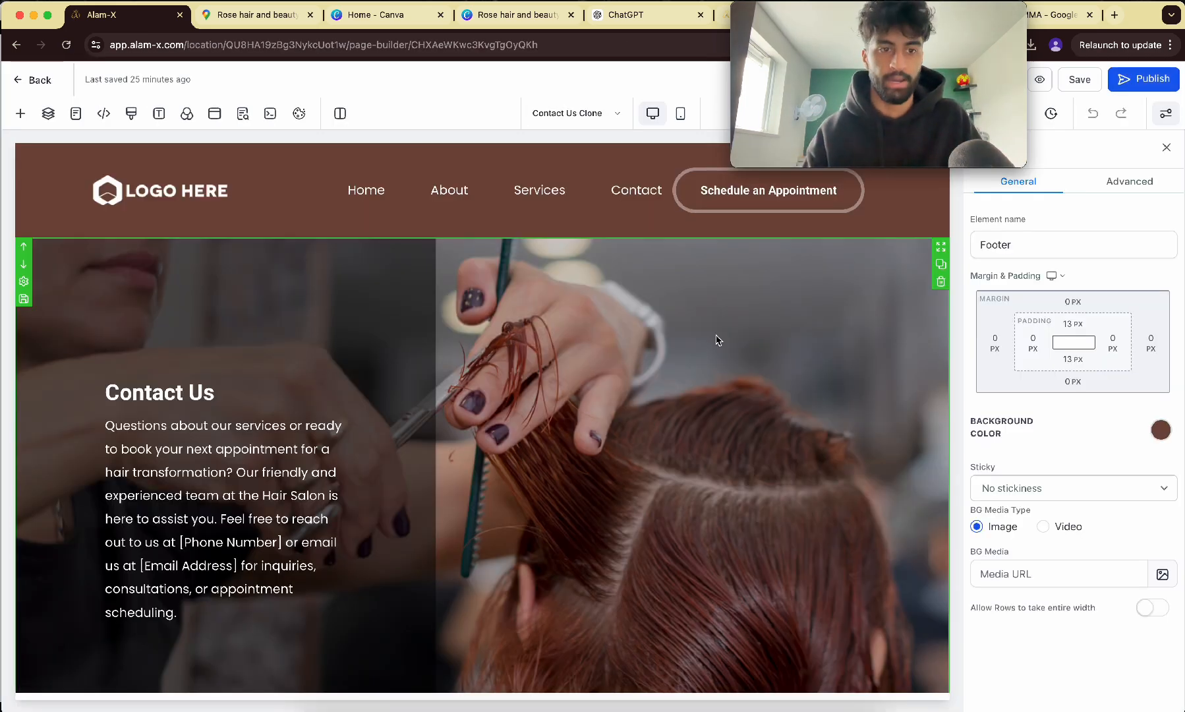
pyautogui.scroll(-8, 256, 462)
pyautogui.scroll(1, 259, 466)
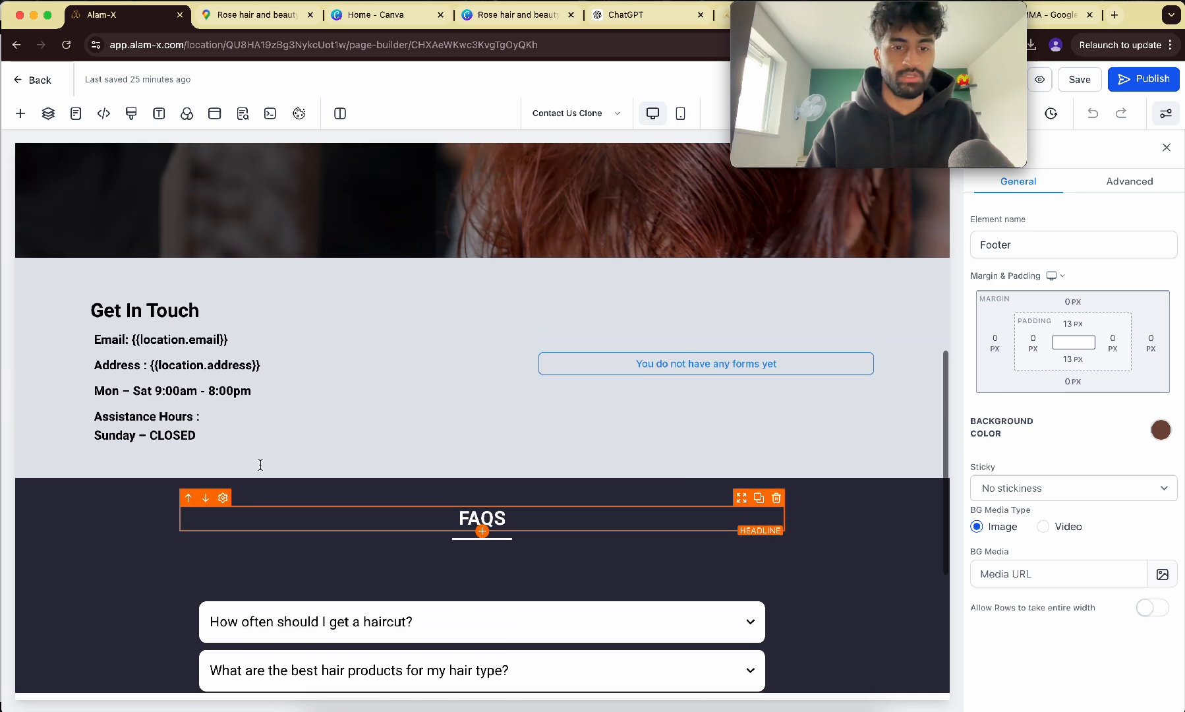
# - Delete the Contact Us hero section with the hair photo from the page
pyautogui.scroll(-4, 261, 464)
pyautogui.scroll(10, 257, 468)
pyautogui.click(249, 473)
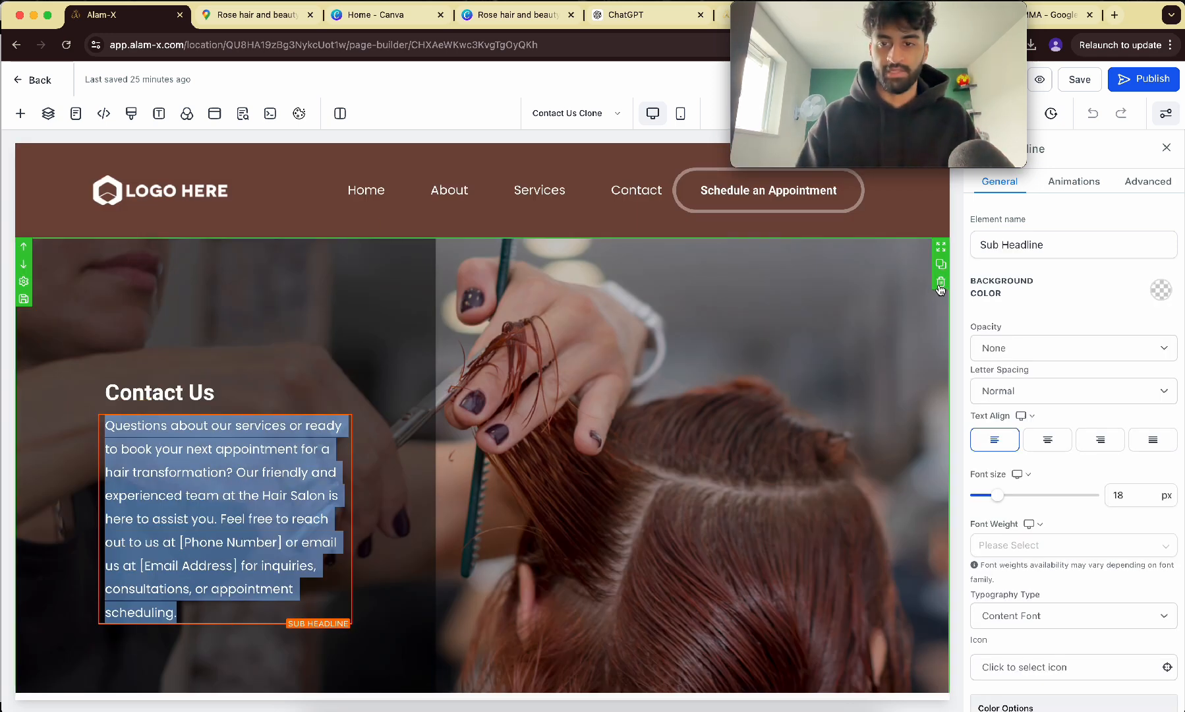
pyautogui.click(940, 284)
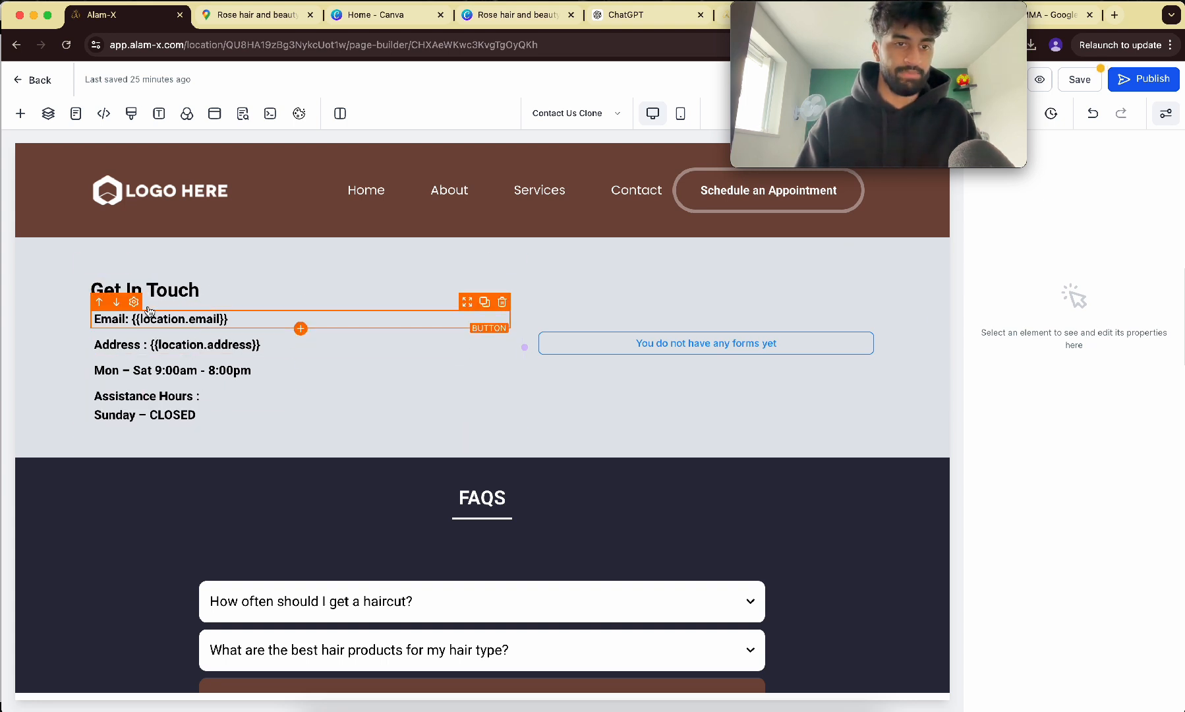
# - Remove the empty form from the second column of the Get In Touch section and add a Map element in its place
pyautogui.moveTo(136, 308); pyautogui.dragTo(225, 322)
pyautogui.click(174, 345)
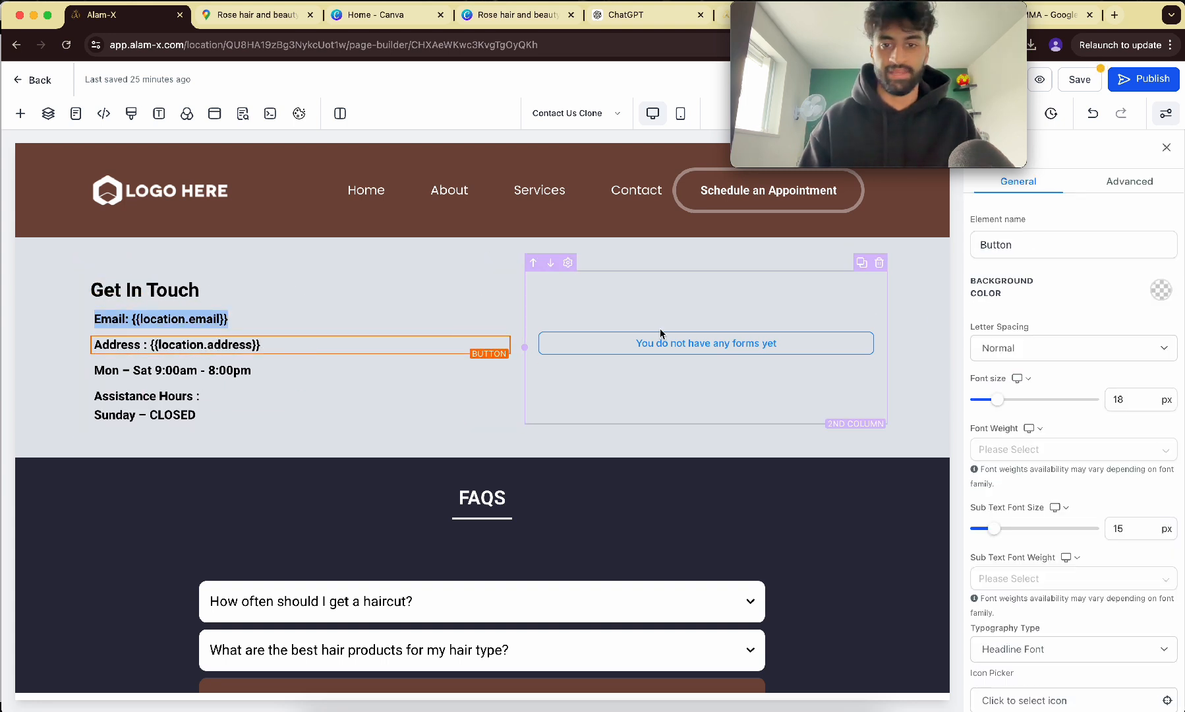
pyautogui.click(865, 324)
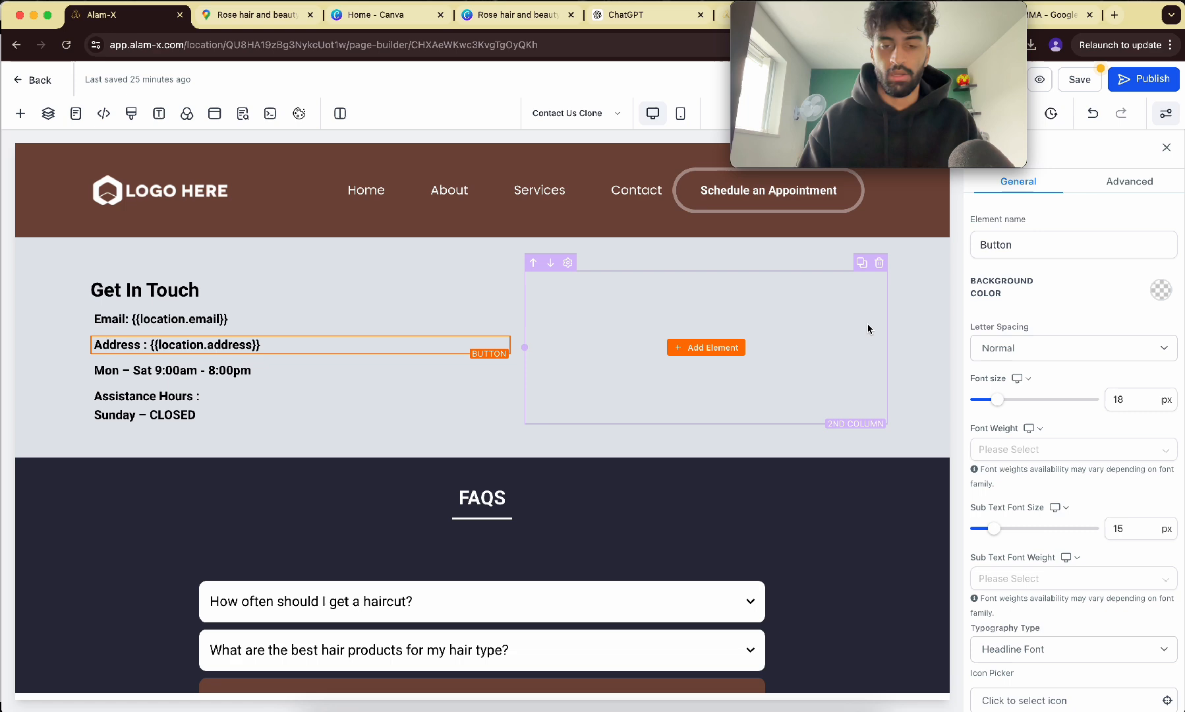
pyautogui.click(704, 349)
pyautogui.scroll(-4, 299, 512)
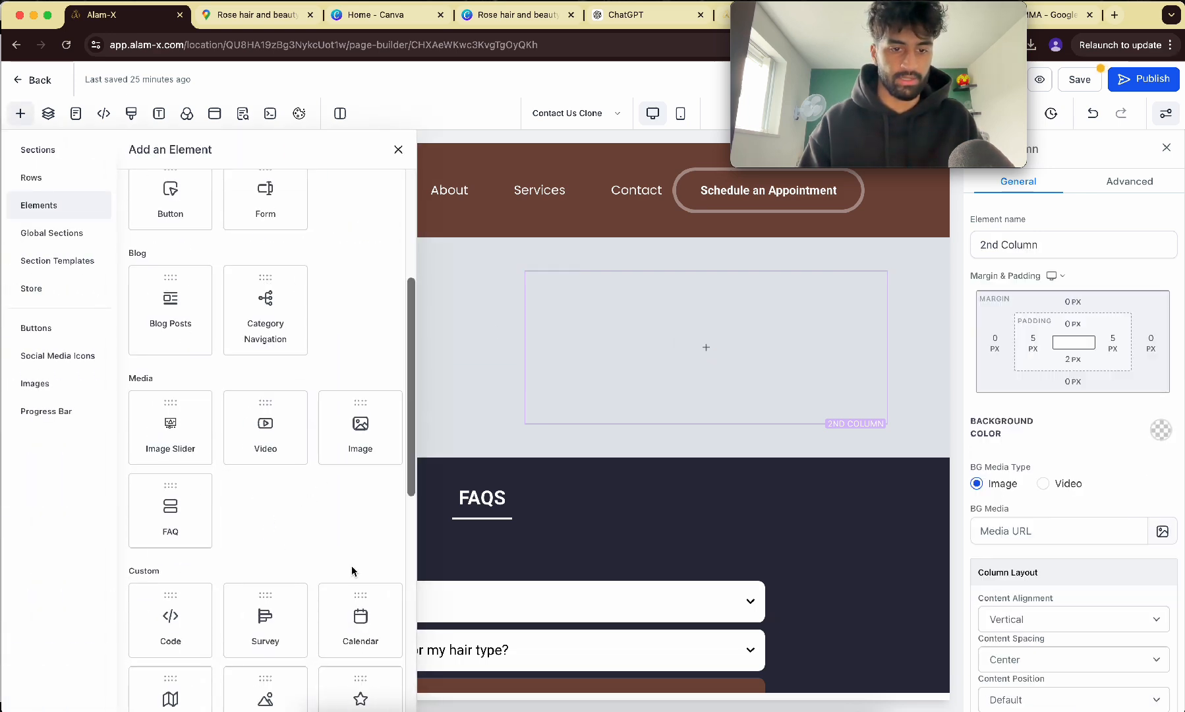
pyautogui.scroll(-3, 352, 571)
pyautogui.click(169, 524)
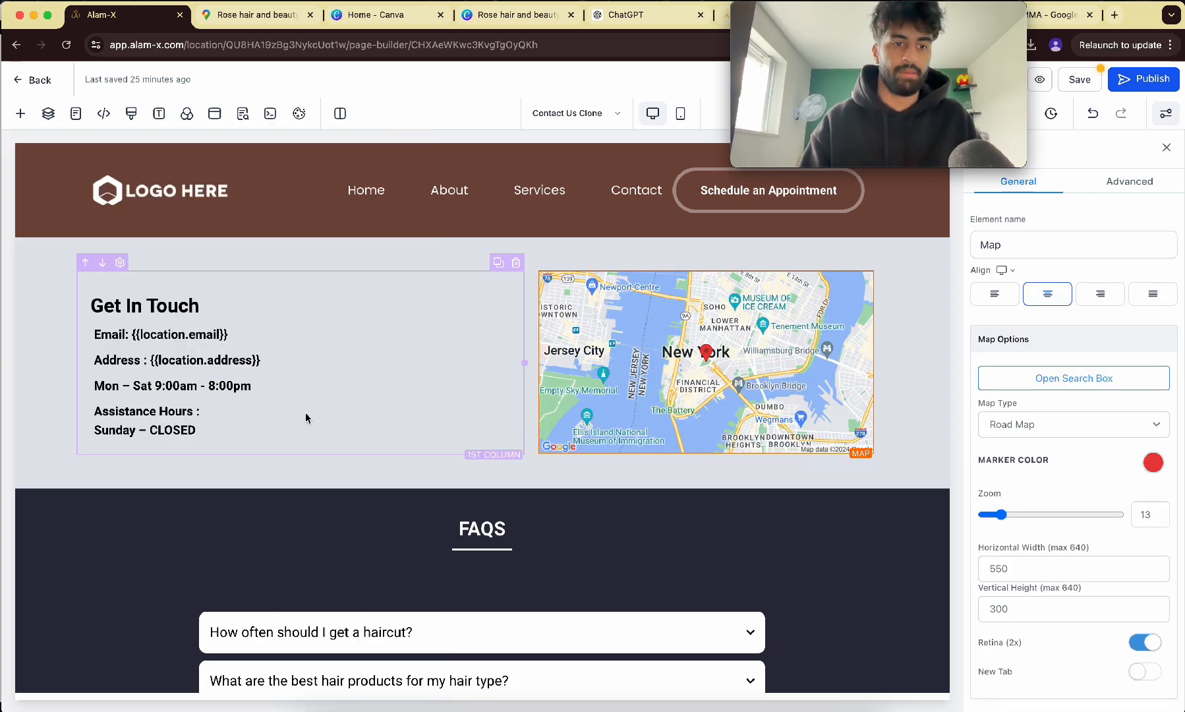
pyautogui.click(299, 318)
pyautogui.scroll(10, 171, 209)
pyautogui.click(170, 270)
pyautogui.click(472, 265)
pyautogui.click(361, 304)
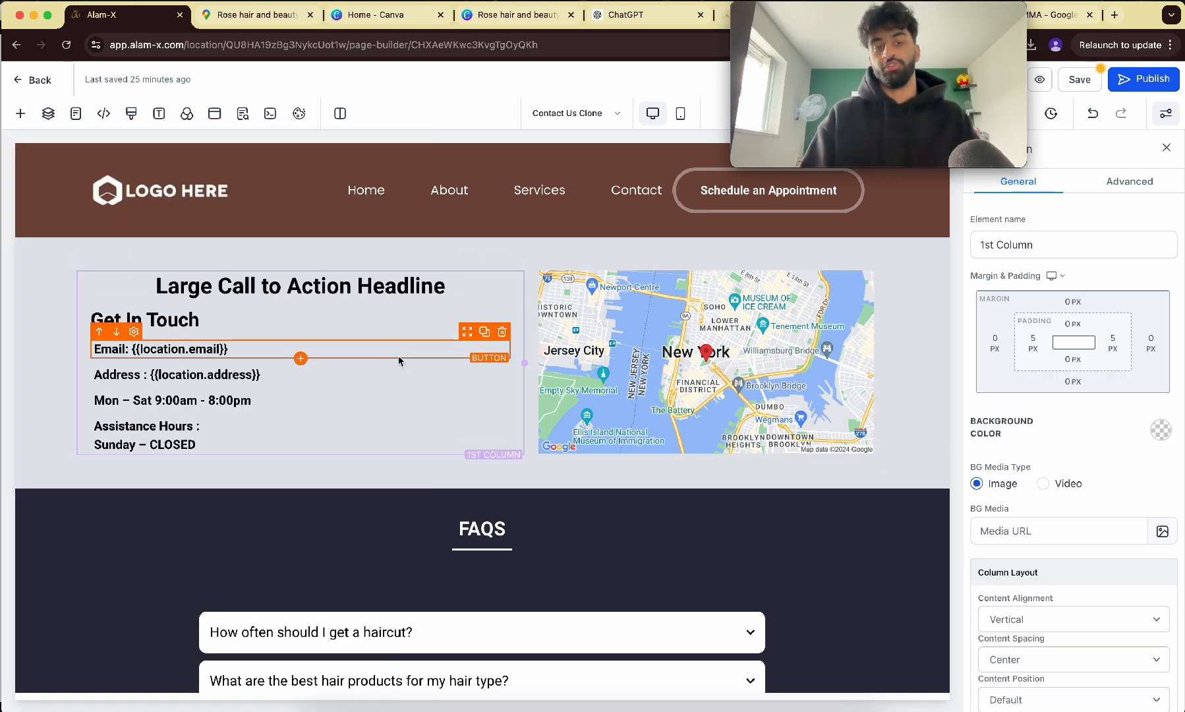
pyautogui.click(361, 284)
pyautogui.click(402, 404)
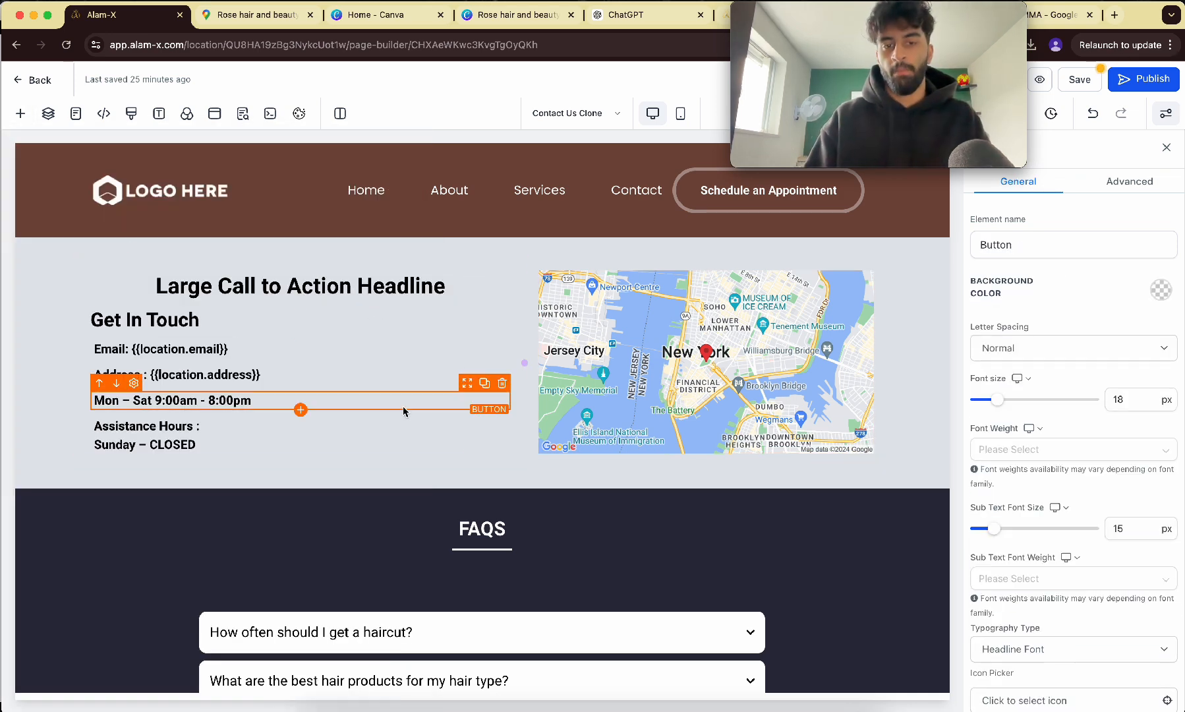
pyautogui.scroll(3, 489, 252)
pyautogui.scroll(2, 489, 252)
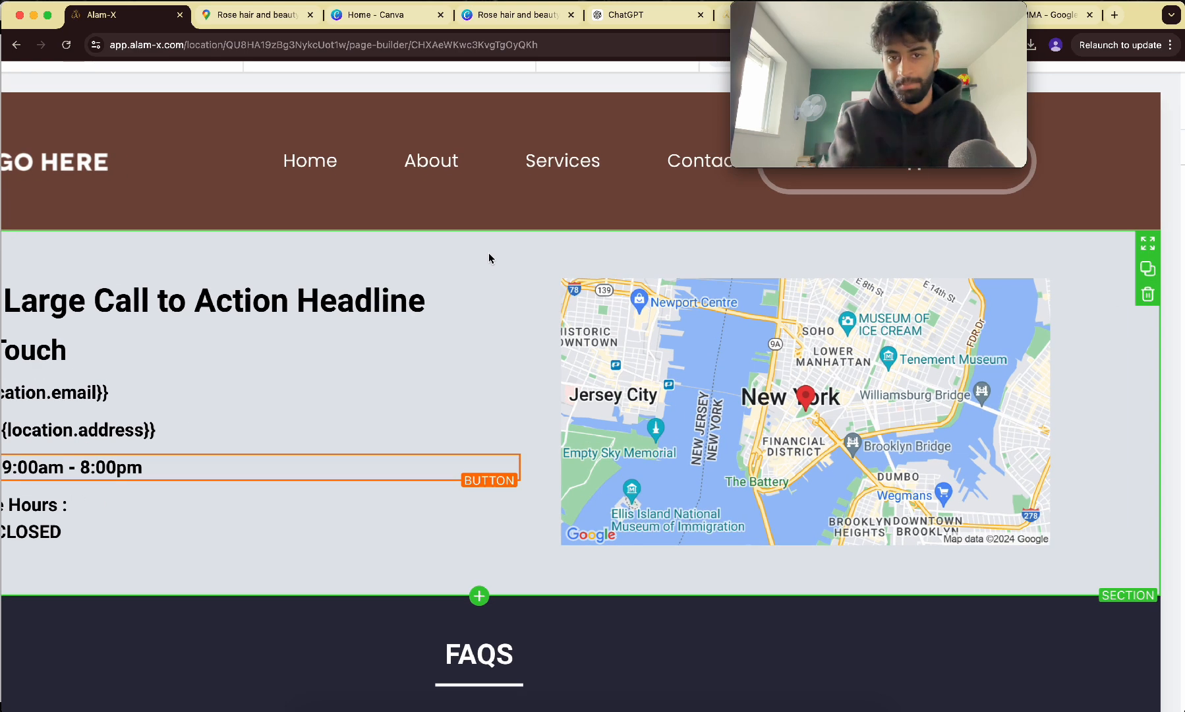
pyautogui.scroll(-5, 489, 258)
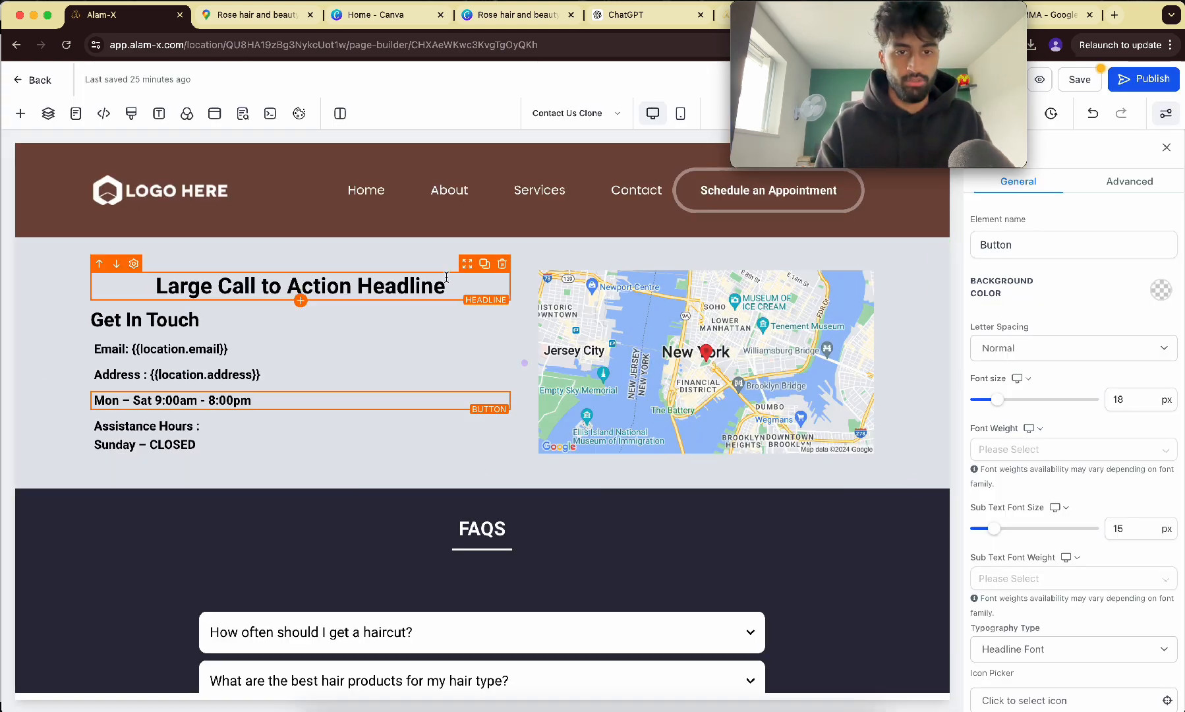
pyautogui.click(501, 264)
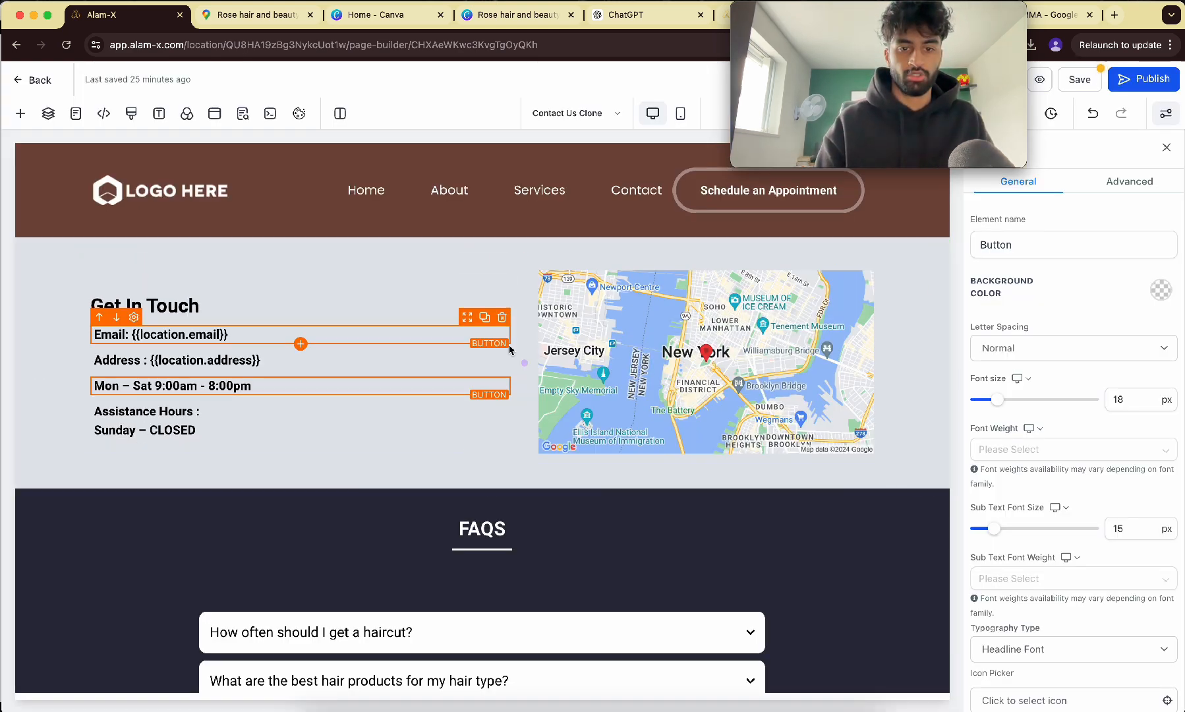
# - Add a one-column row above the Get In Touch details and map, and place a headline element in it
pyautogui.click(483, 465)
pyautogui.moveTo(212, 240); pyautogui.dragTo(504, 293)
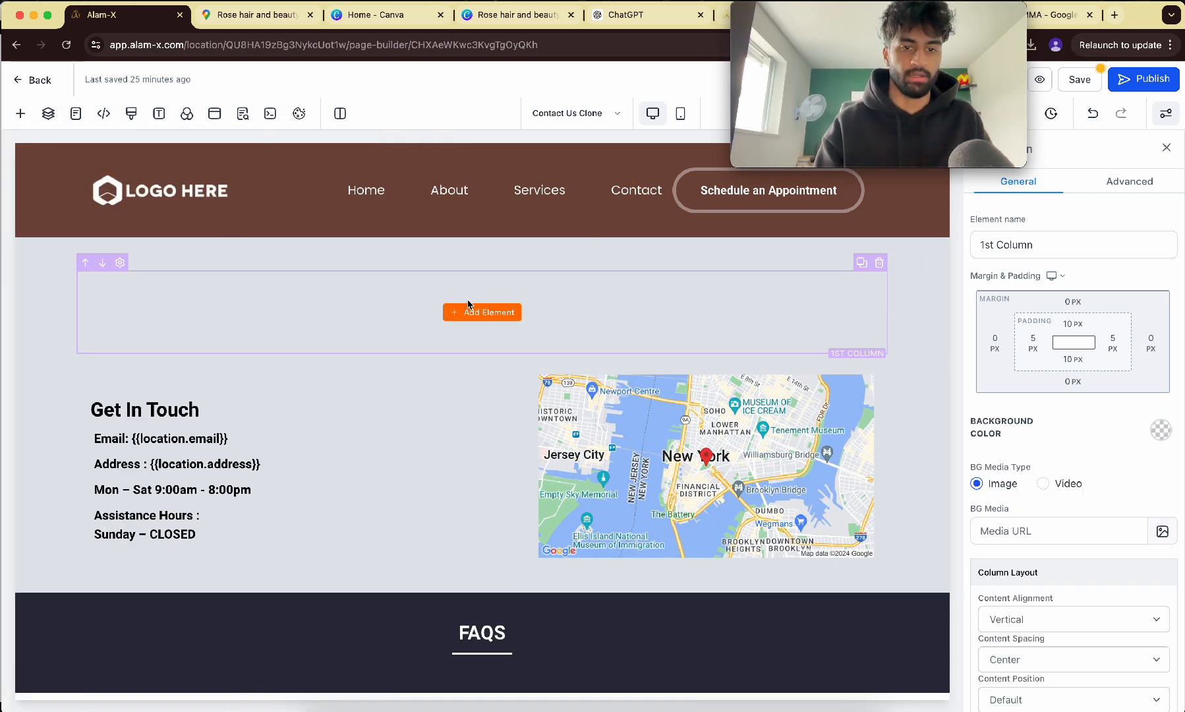
pyautogui.click(471, 311)
pyautogui.click(174, 251)
pyautogui.click(452, 292)
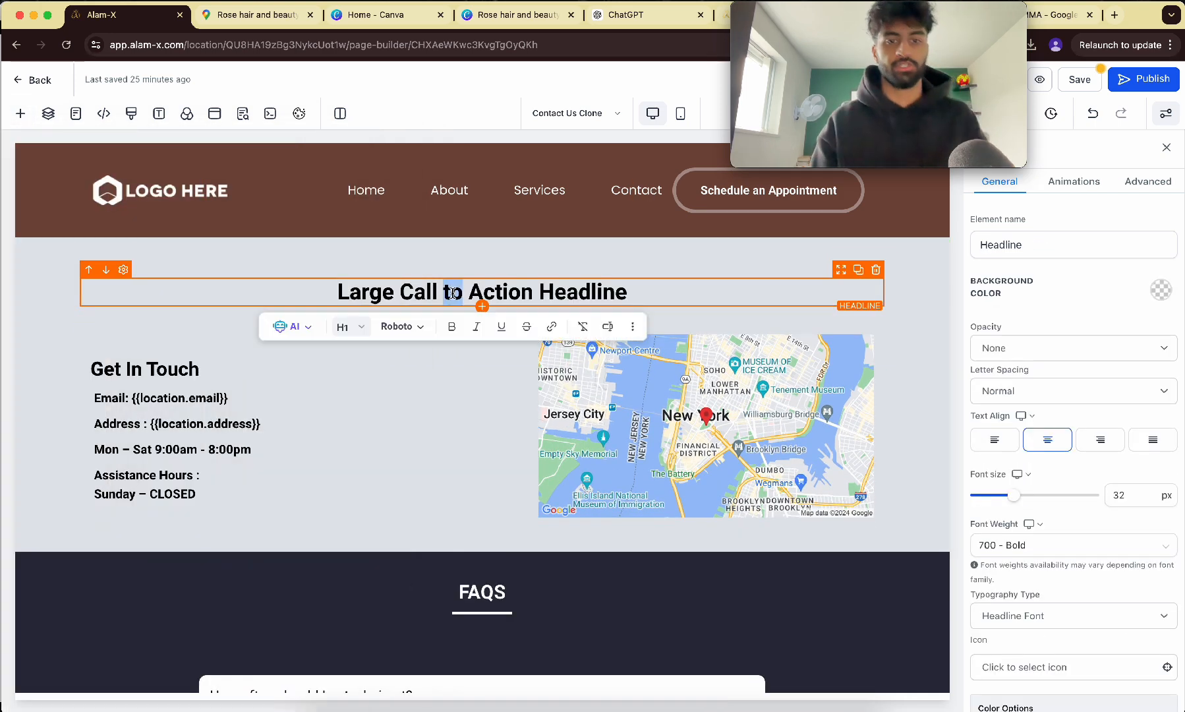
# - Replace the new headline's text with "Contact us here:" and save the Contact Us page
pyautogui.tripleClick(452, 293)
pyautogui.write('Contact')
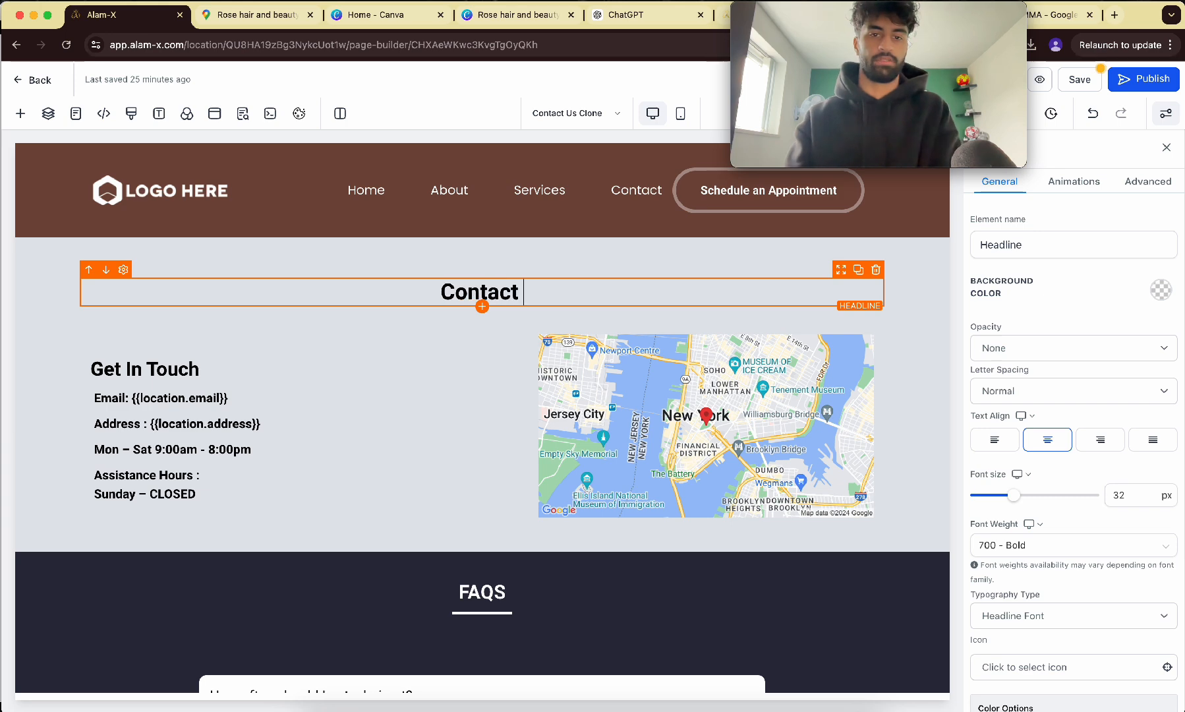
pyautogui.write(' us here:')
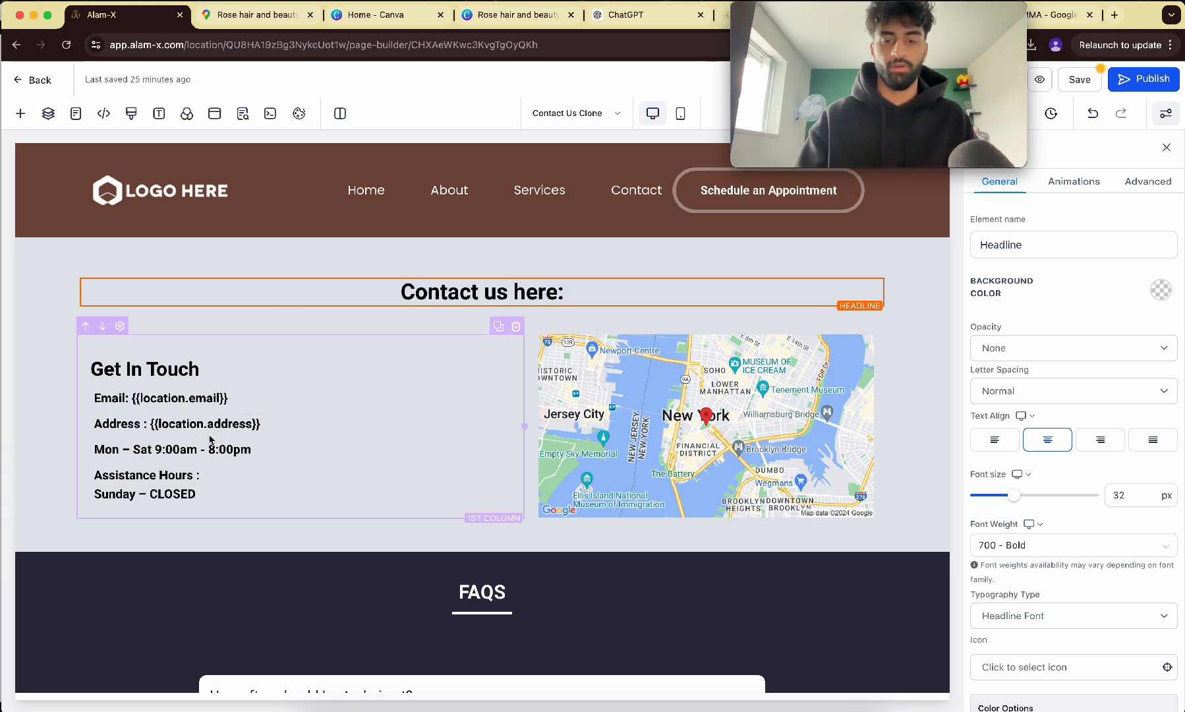
pyautogui.click(1086, 80)
pyautogui.click(178, 684)
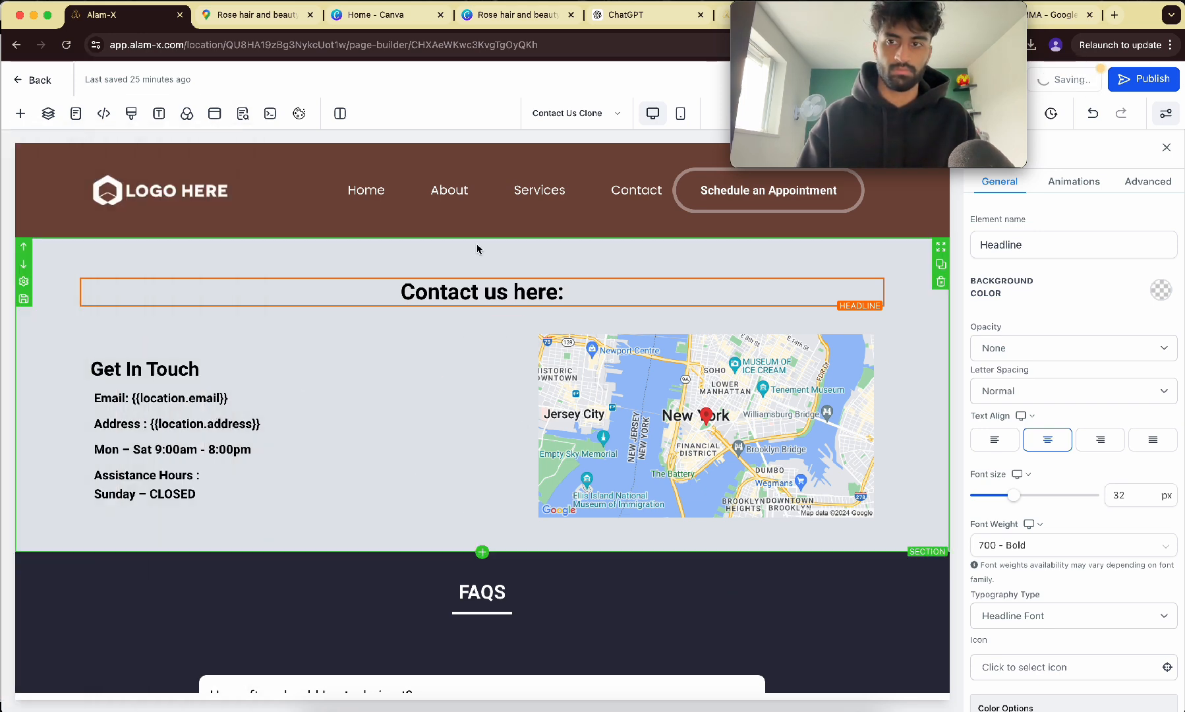
# - Look over the header's navigation menu items, leave the Contact Us editor and open the Home page for editing
pyautogui.click(237, 182)
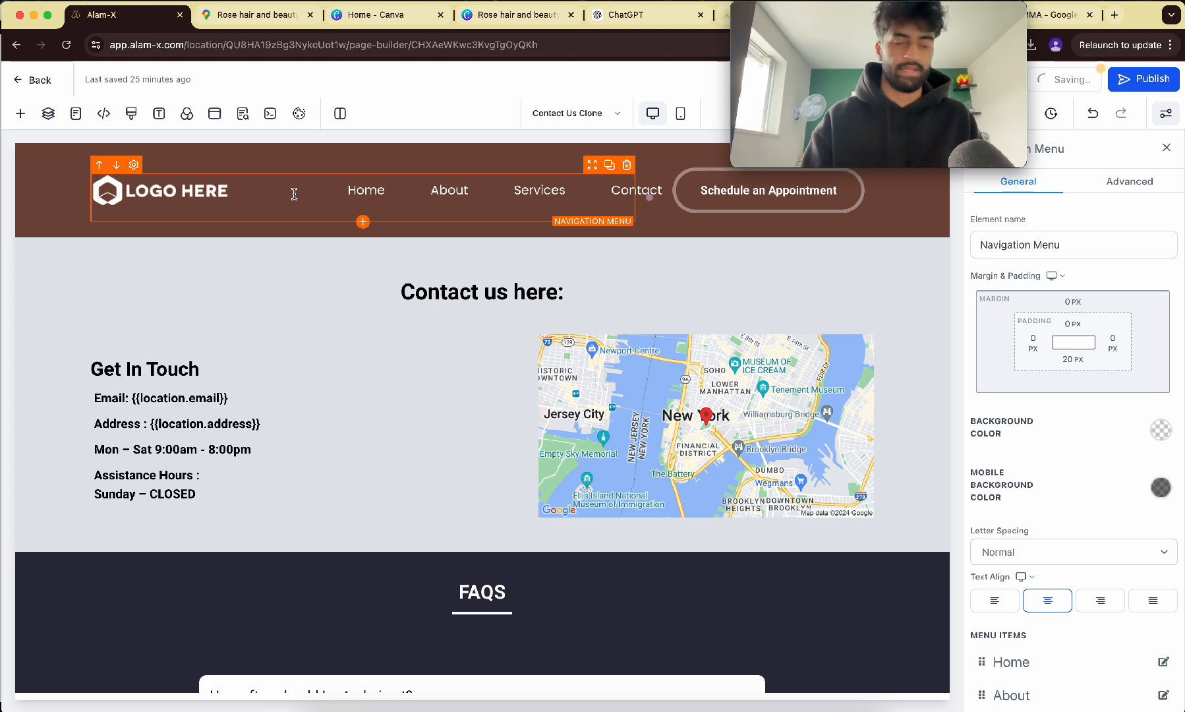
pyautogui.scroll(-6, 1074, 395)
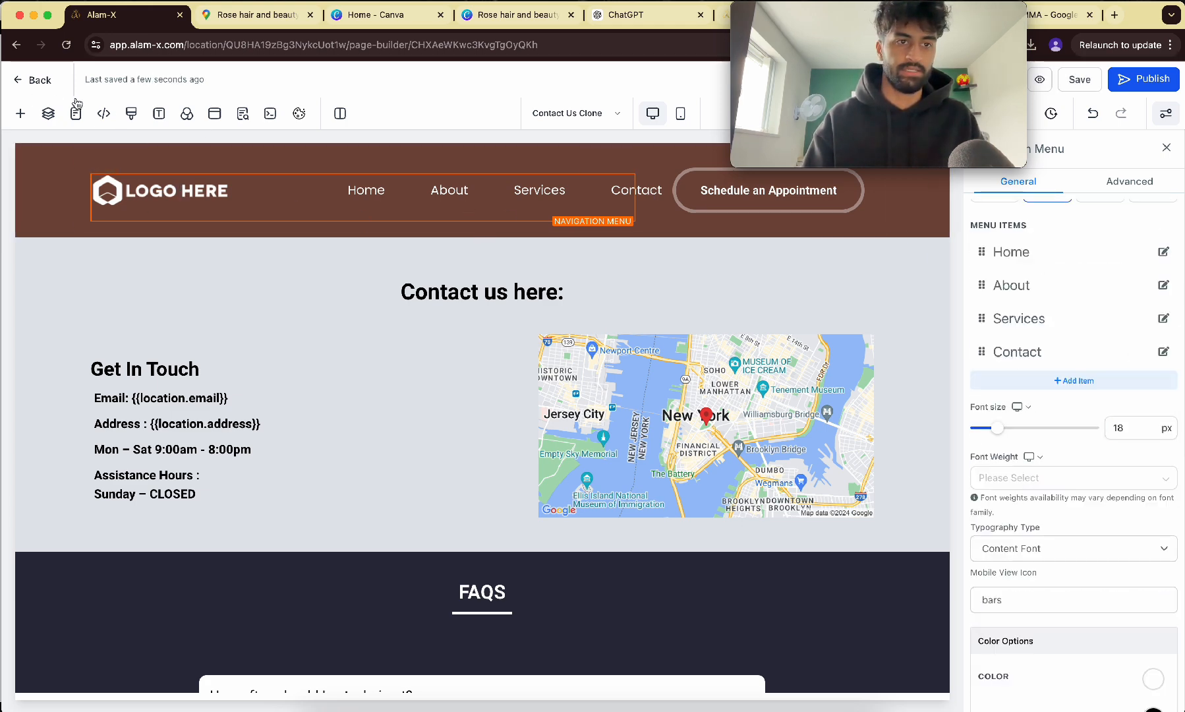
pyautogui.click(35, 80)
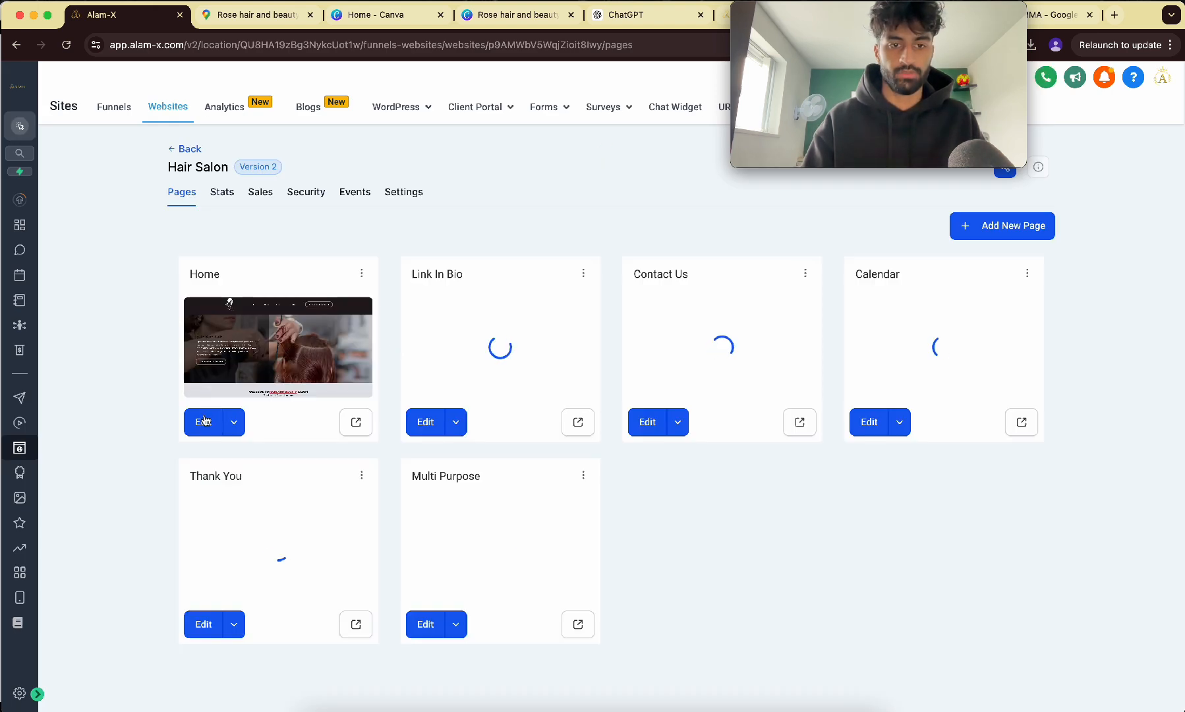
pyautogui.click(203, 421)
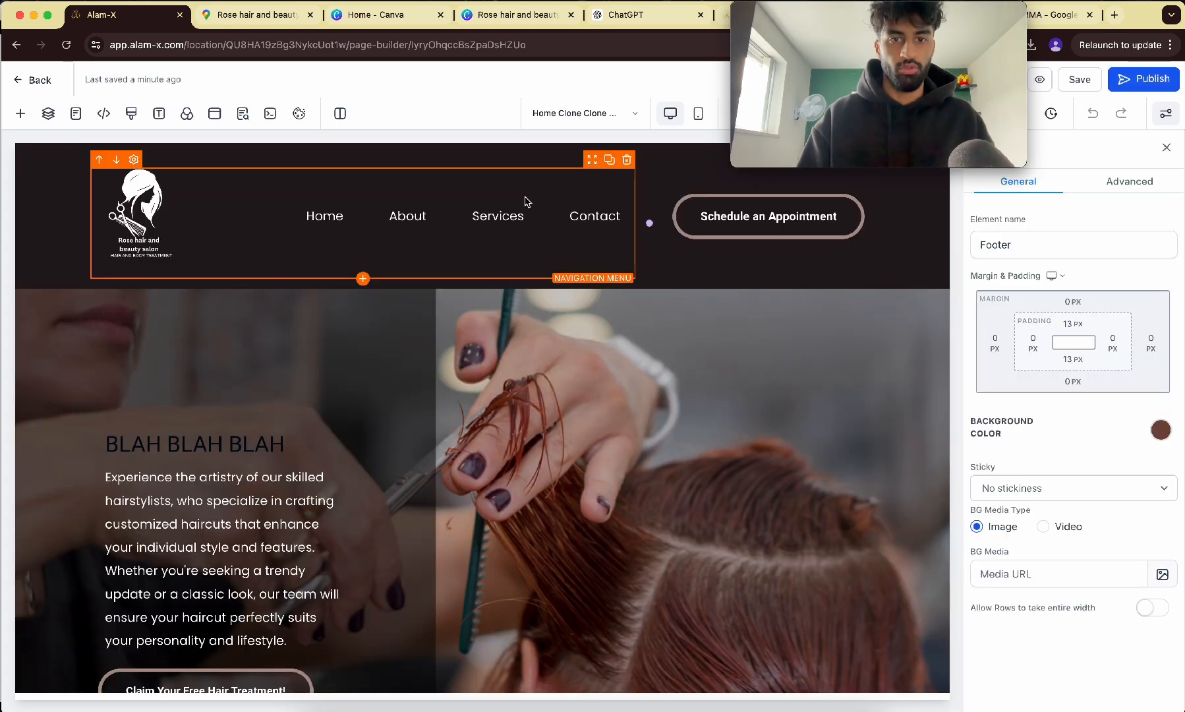
# - Check which page the Contact item in the header's navigation menu links to and close its settings unchanged
pyautogui.click(584, 229)
pyautogui.scroll(-5, 1084, 461)
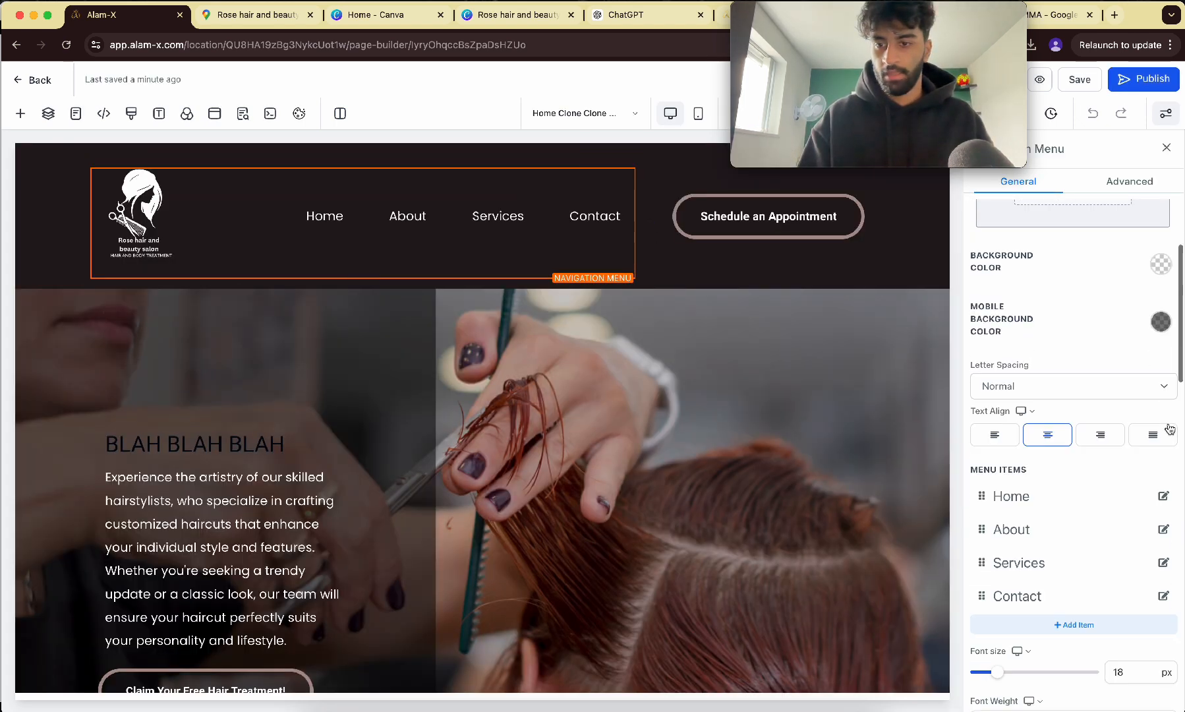
pyautogui.click(1164, 501)
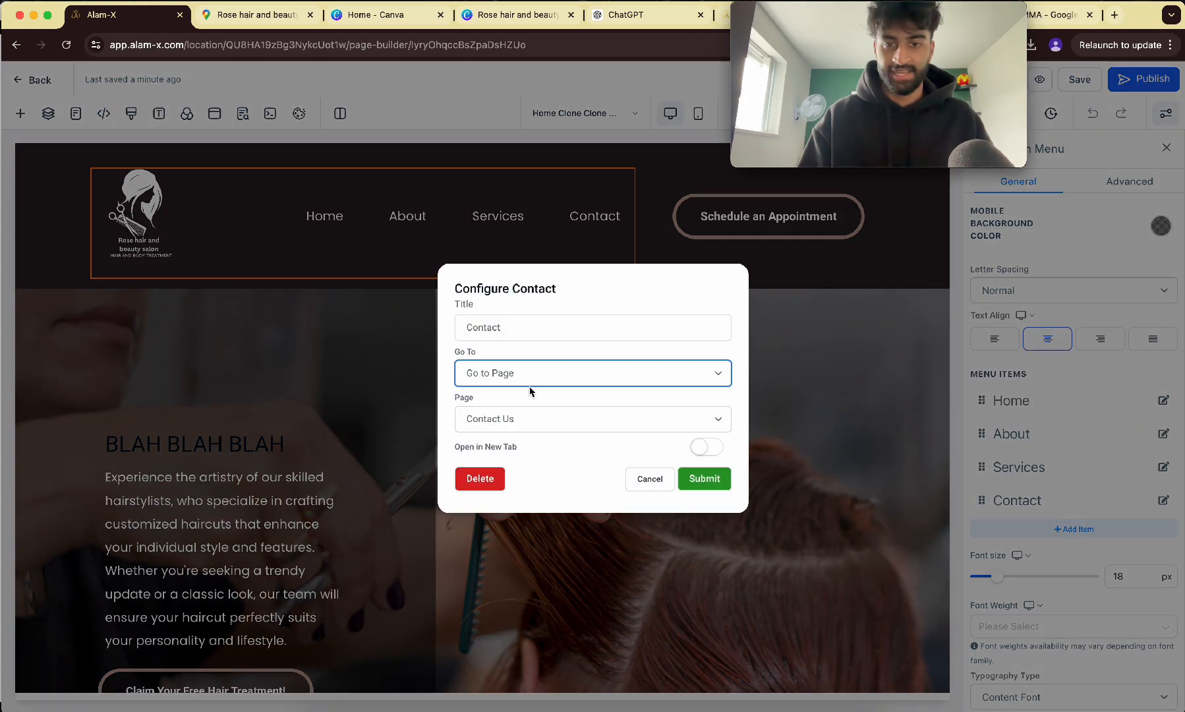
pyautogui.click(651, 481)
# - Inspect the link action and target page of the Contact Us button below the welcome text
pyautogui.scroll(-8, 482, 480)
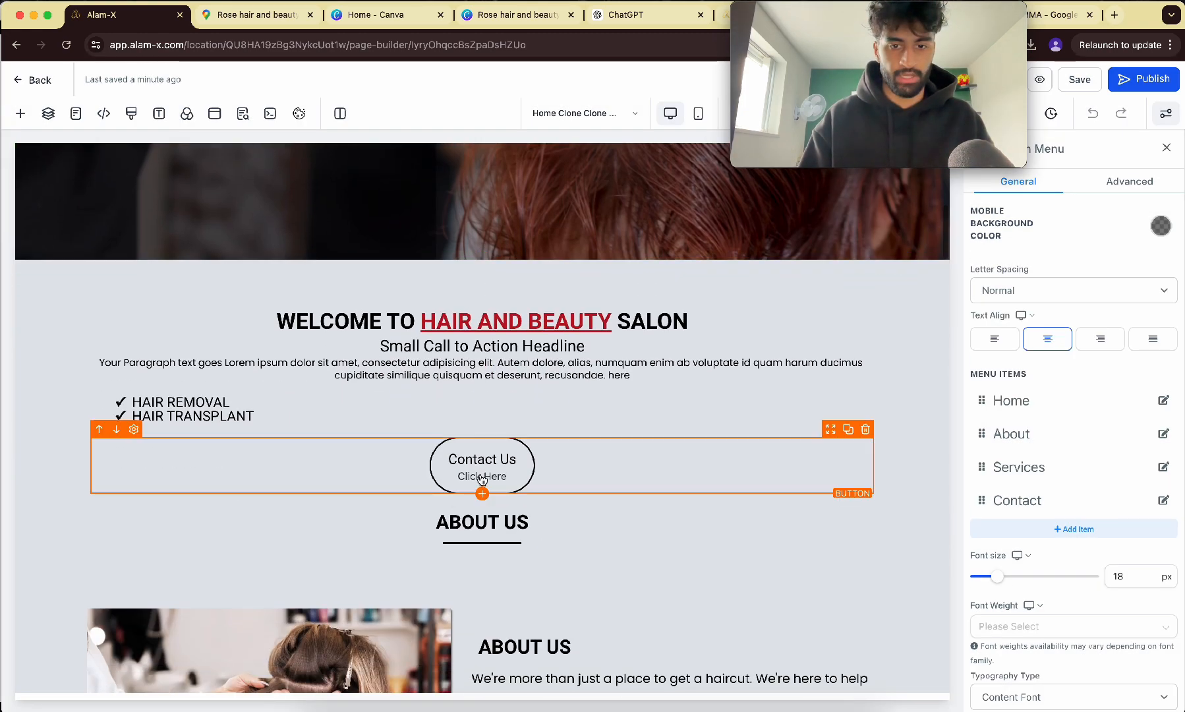
pyautogui.click(481, 479)
pyautogui.scroll(-10, 1037, 574)
pyautogui.click(1050, 644)
pyautogui.click(1050, 645)
# - Preview the home page, follow its Contact Us button to look over the linked page and close the preview
pyautogui.click(1047, 83)
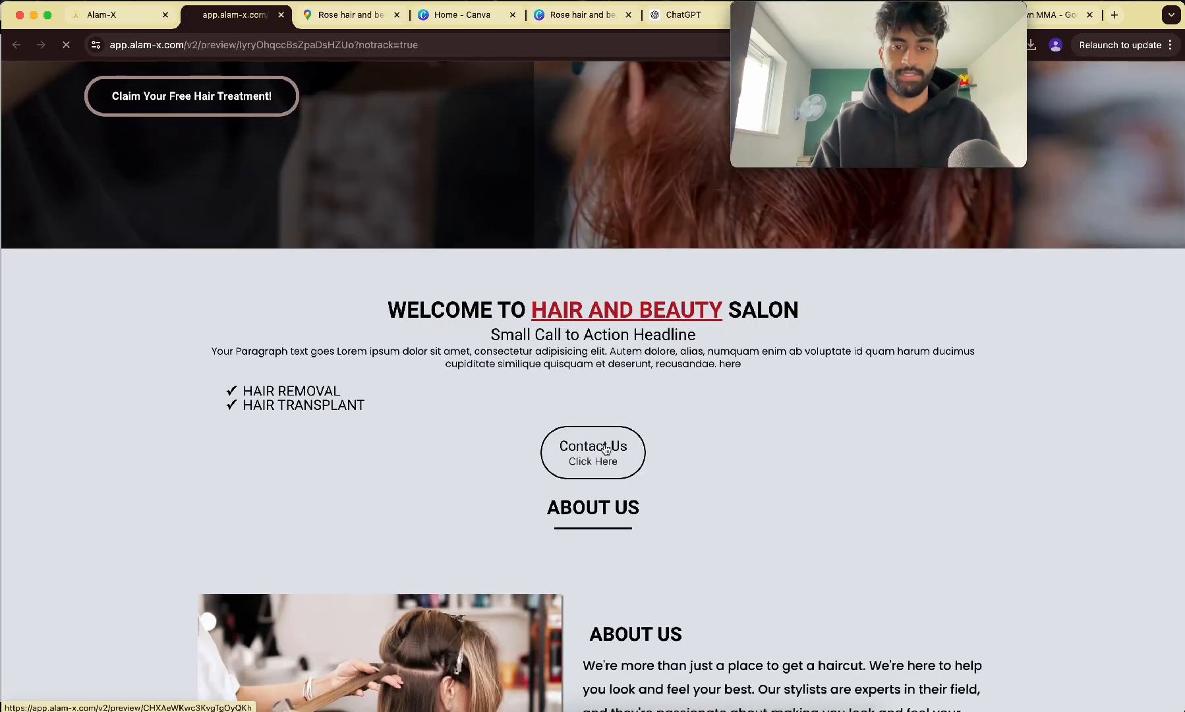
pyautogui.click(606, 448)
pyautogui.scroll(-2, 629, 509)
pyautogui.scroll(2, 631, 510)
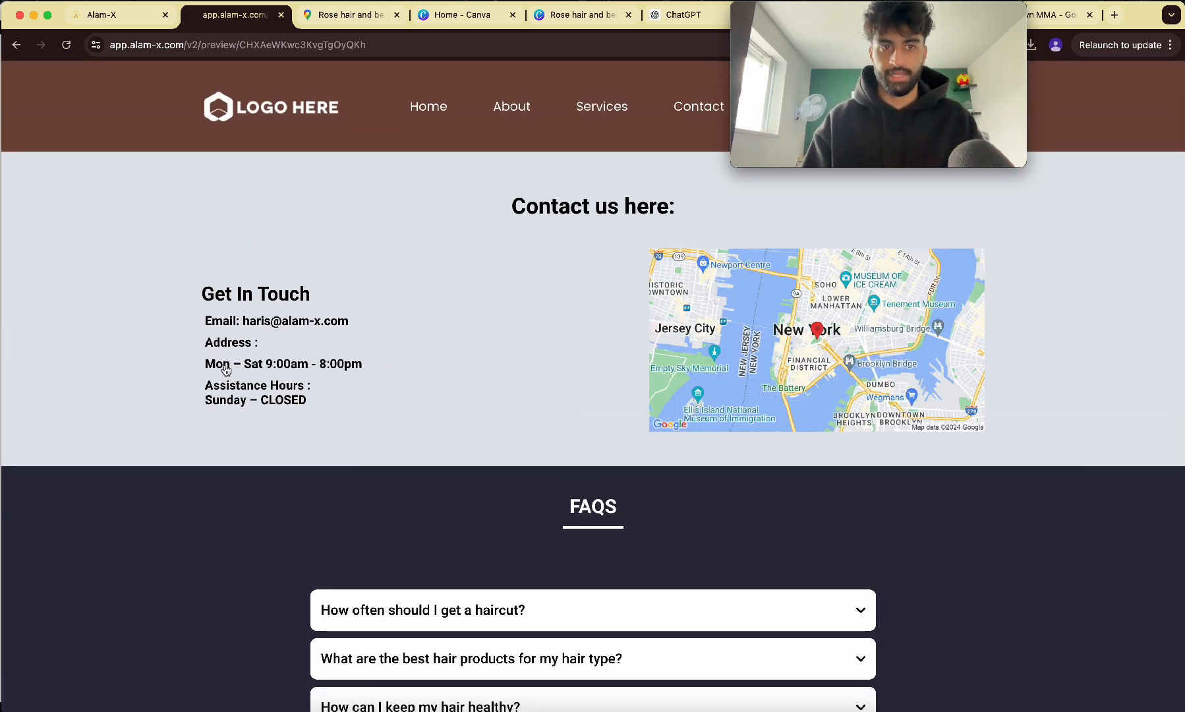
pyautogui.click(281, 14)
# - Inspect the link action and target page of the header's Schedule an Appointment button
pyautogui.scroll(-5, 547, 336)
pyautogui.scroll(10, 547, 336)
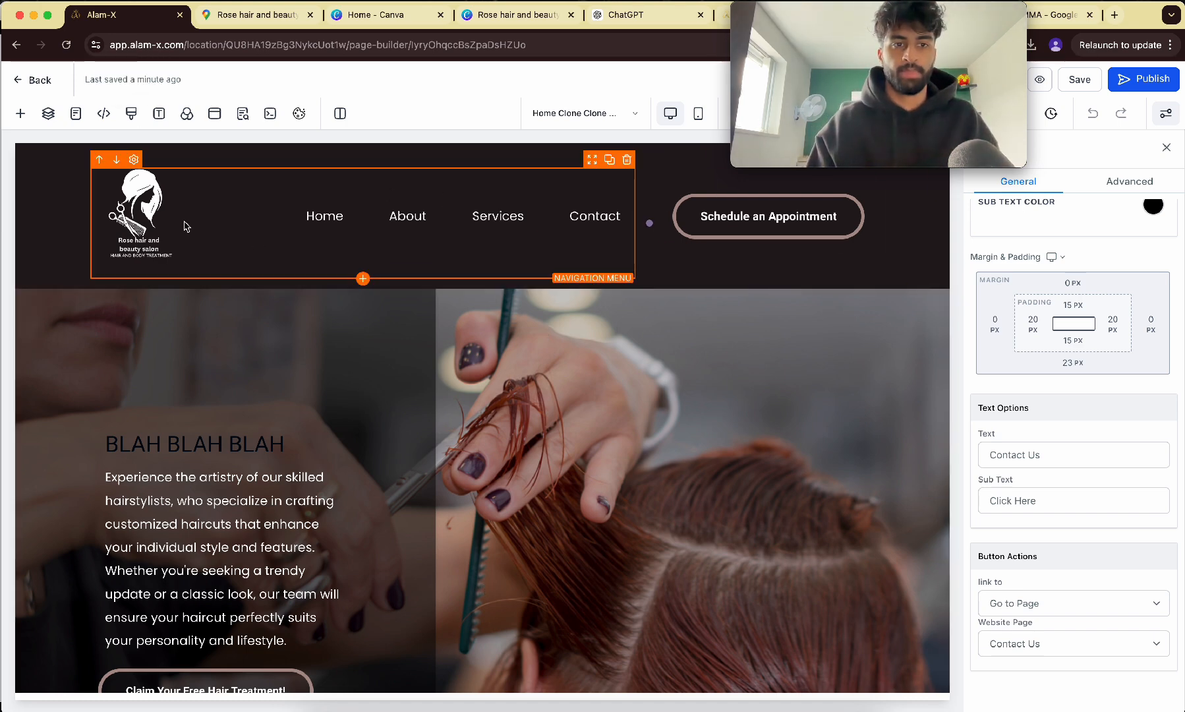
pyautogui.click(755, 224)
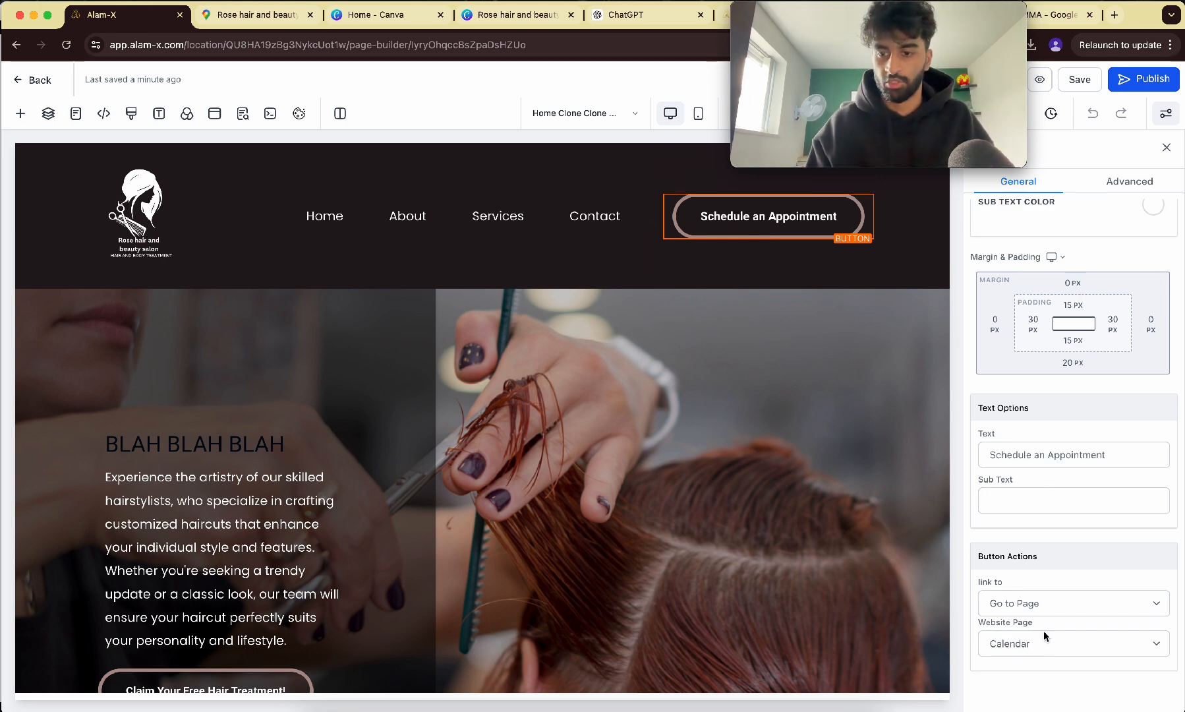
# - Leave the home page editor, go to Calendars, cancel the new appointment booking and open the calendar settings
pyautogui.click(36, 83)
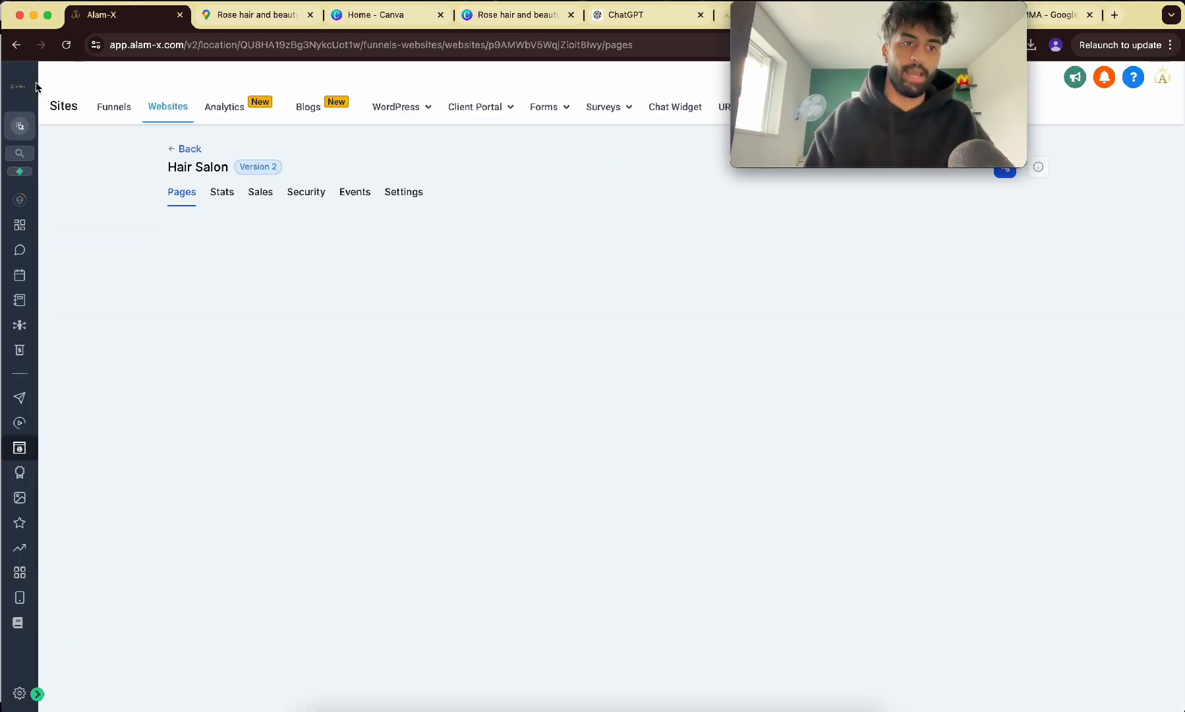
pyautogui.click(22, 299)
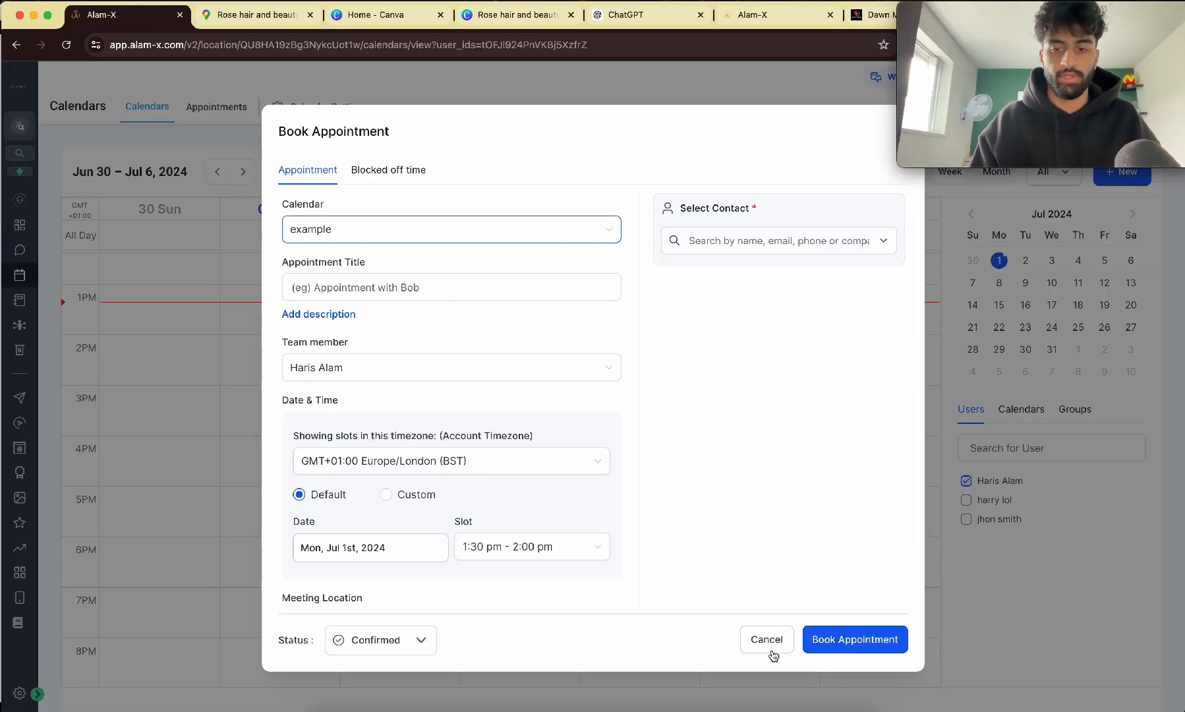
pyautogui.click(772, 647)
pyautogui.click(352, 109)
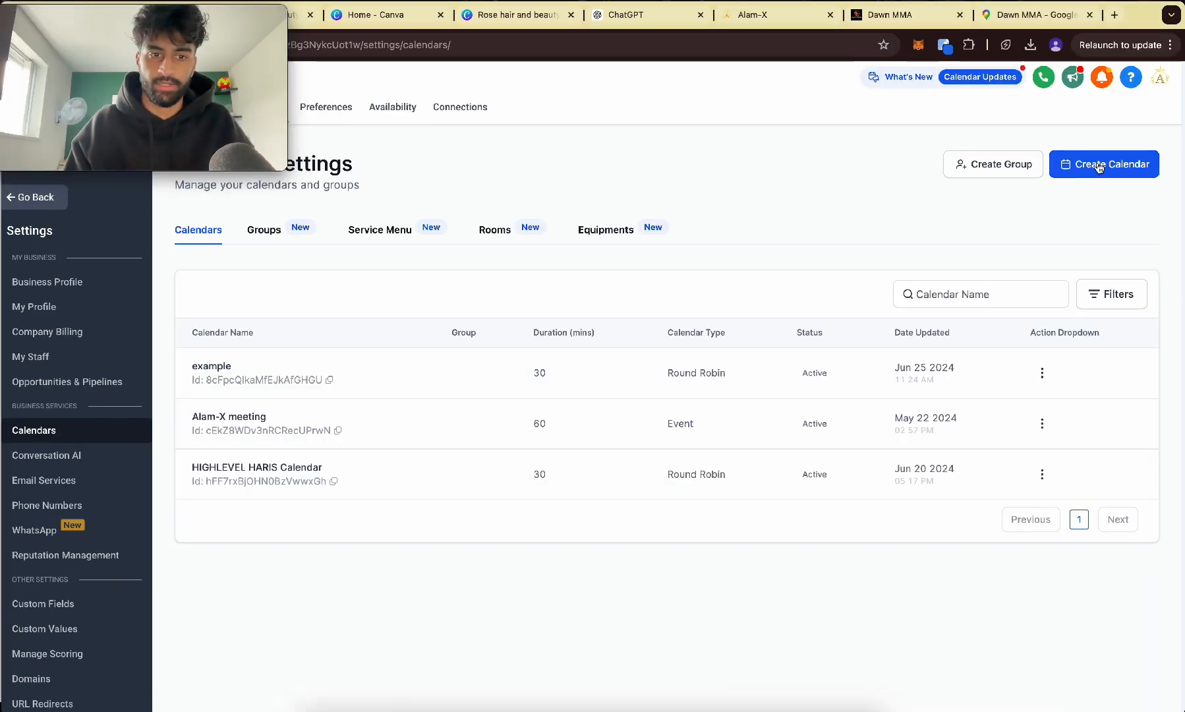
# - Start a new Round Robin calendar and assign a team member to it
pyautogui.click(1099, 166)
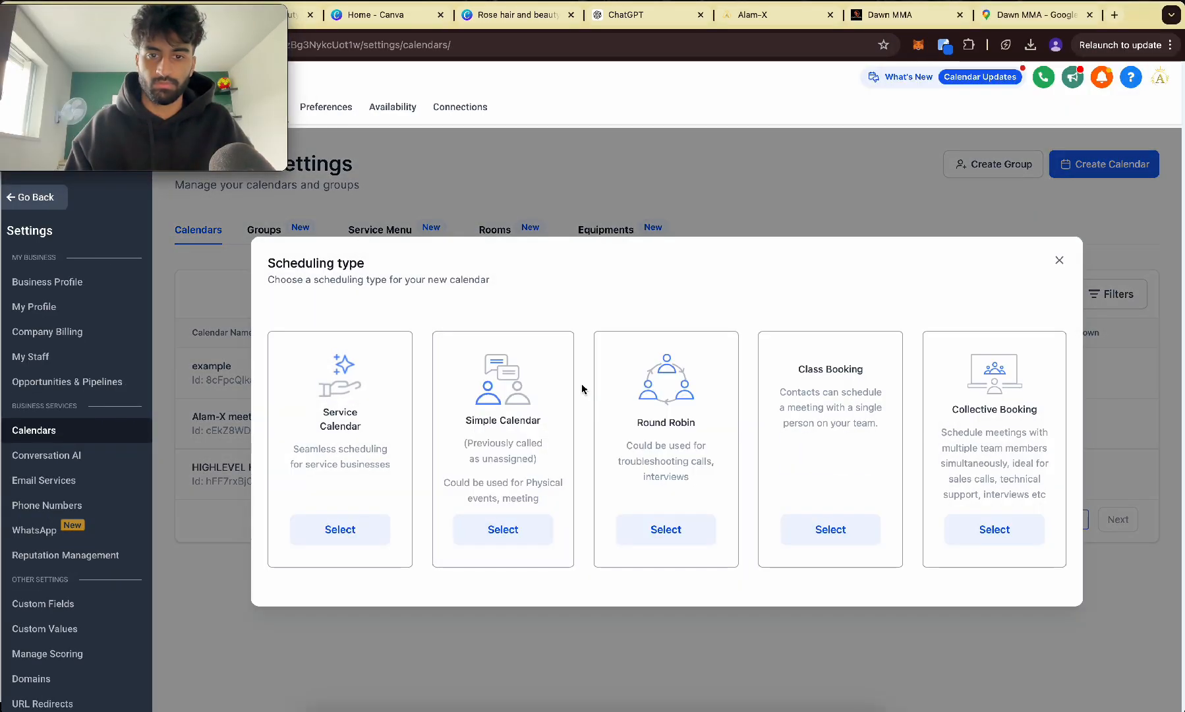
pyautogui.click(666, 529)
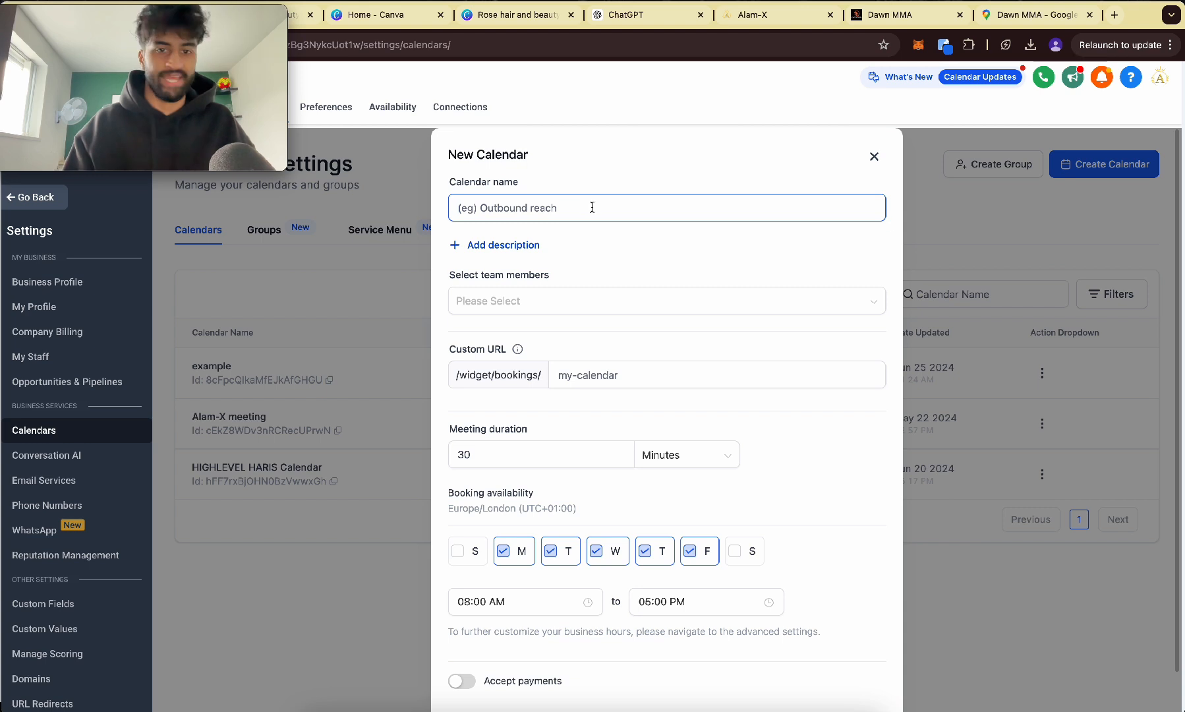
pyautogui.click(571, 306)
pyautogui.click(540, 383)
# - Enter "hairand beuty" as the new calendar's custom URL and set the meeting duration to 45 minutes
pyautogui.click(583, 235)
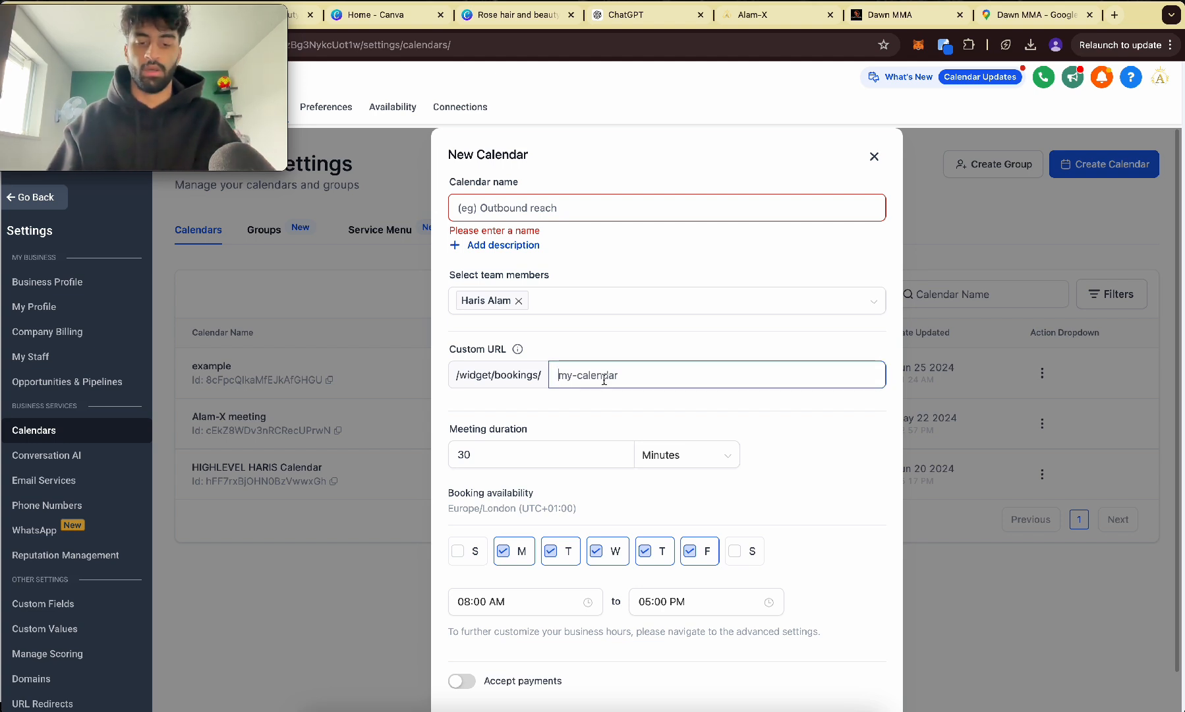
pyautogui.press('BackSpace')
pyautogui.press('BackSpace')
pyautogui.press('BackSpace')
pyautogui.write('irand beuty')
pyautogui.press('Tab')
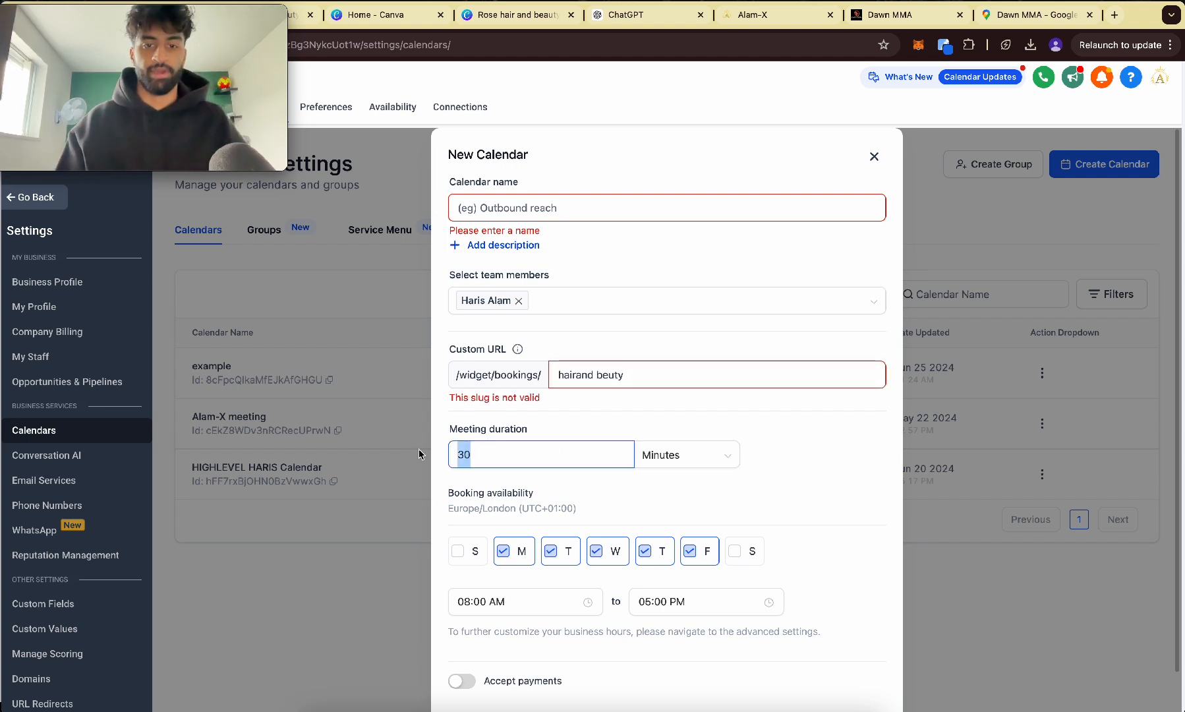
pyautogui.press('BackSpace')
pyautogui.write('45')
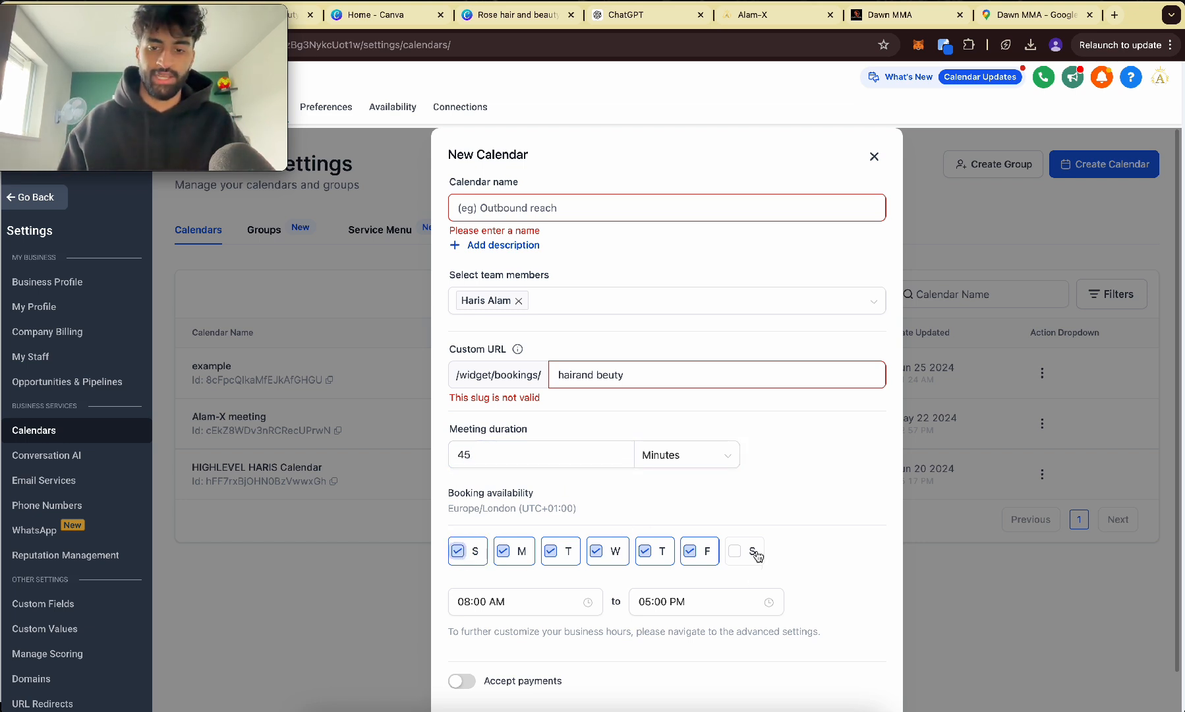
# - Create the calendar as "demo" with custom URL hairandbauty1 and availability on every day, including Saturday
pyautogui.scroll(-1, 749, 572)
pyautogui.click(528, 553)
pyautogui.click(737, 557)
pyautogui.click(736, 575)
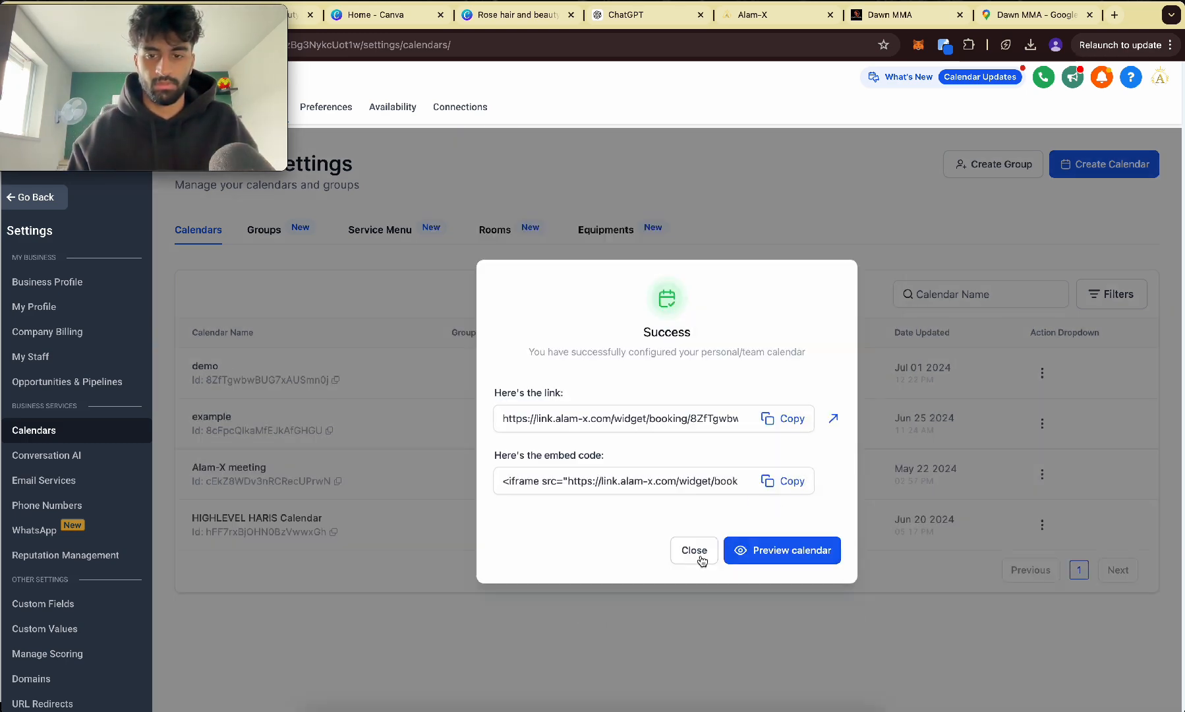
pyautogui.click(698, 553)
# - View the demo calendar's scheduling and permanent share links and close them
pyautogui.click(1043, 374)
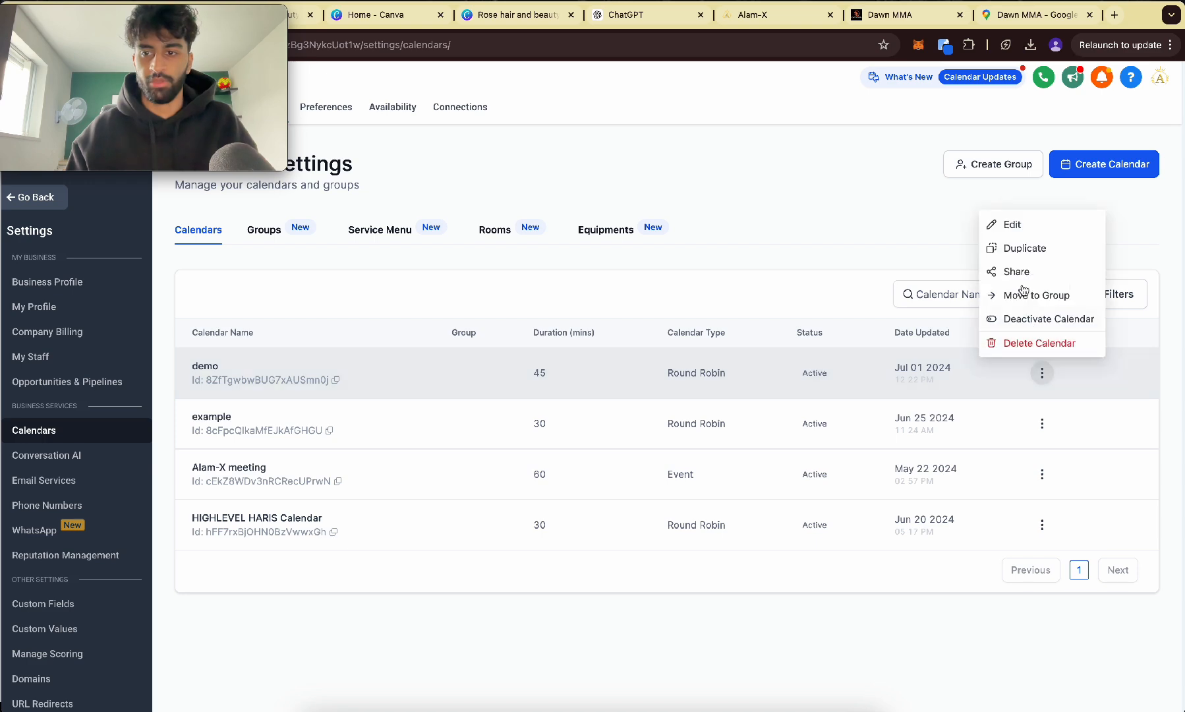
pyautogui.click(1020, 271)
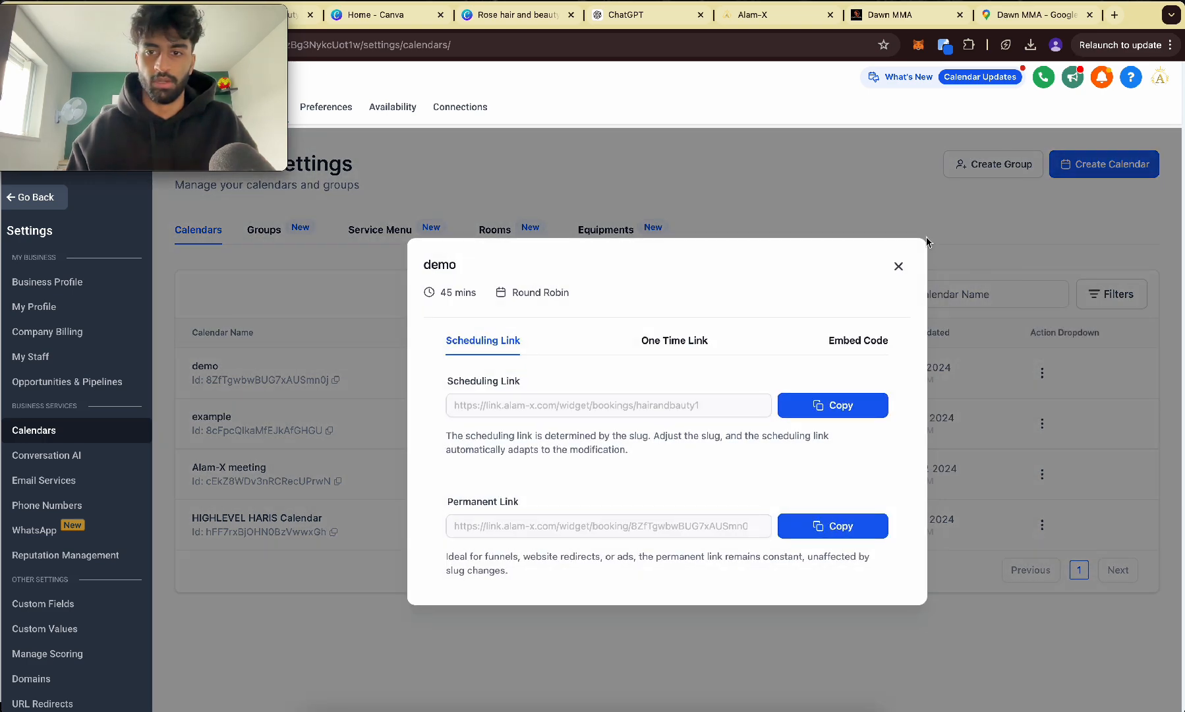
pyautogui.click(899, 265)
# - Open the demo calendar for editing, review its meeting details and go to its availability settings
pyautogui.click(1042, 373)
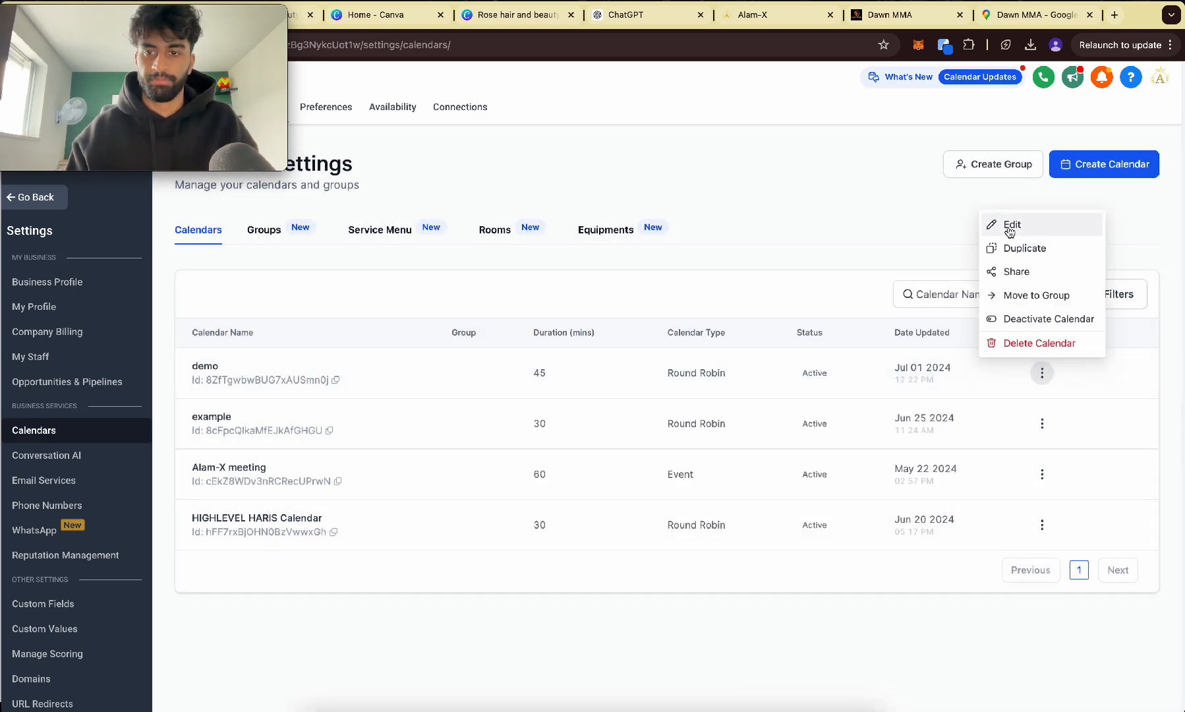
pyautogui.click(1010, 229)
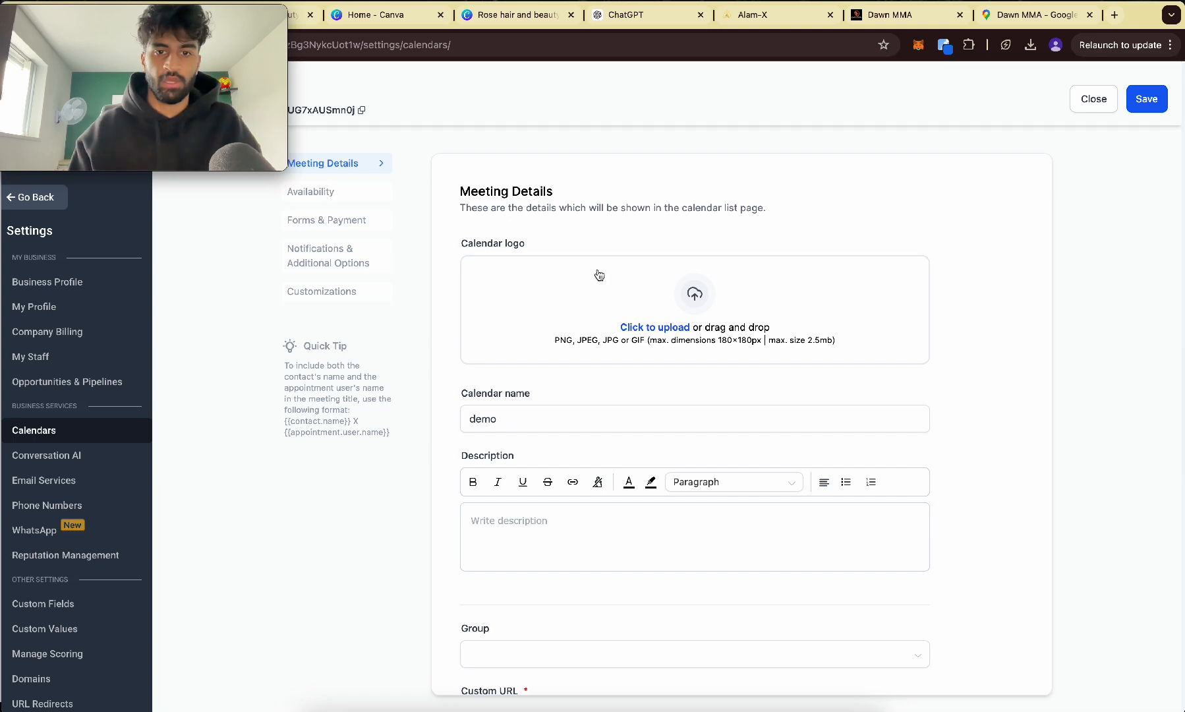
pyautogui.scroll(-20, 636, 336)
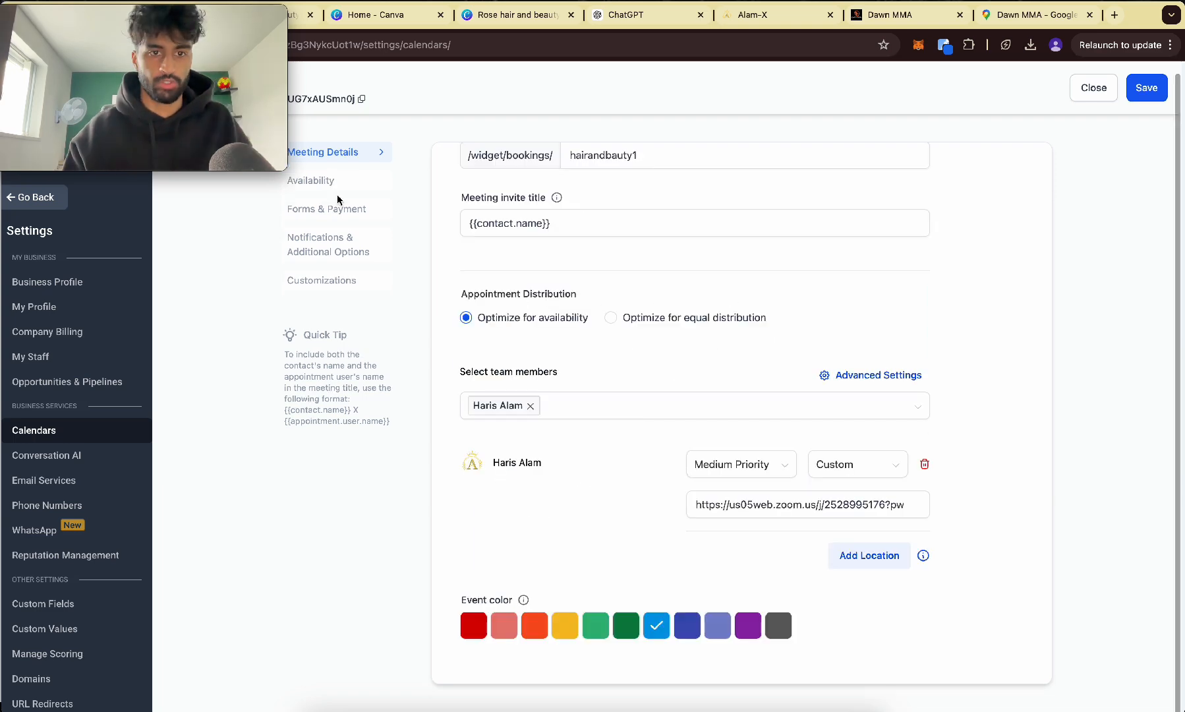
pyautogui.scroll(5, 619, 400)
pyautogui.scroll(2, 619, 400)
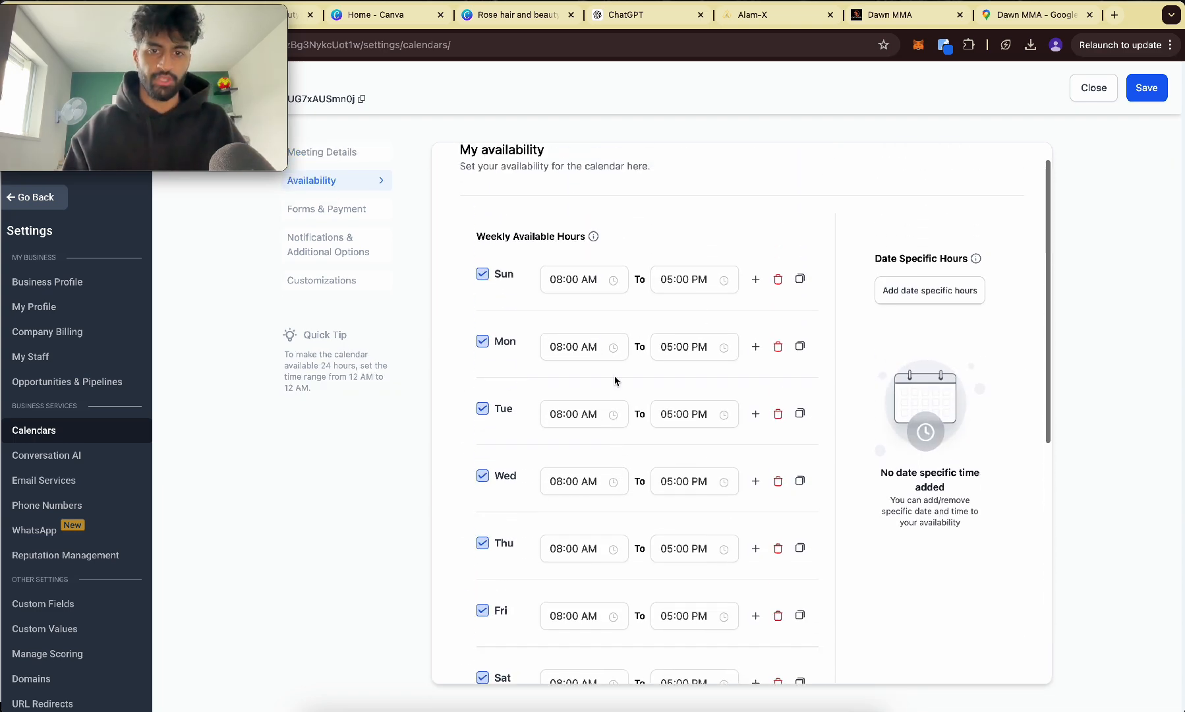
# - Set the end of Sunday's available hours to 12:00 PM
pyautogui.click(554, 278)
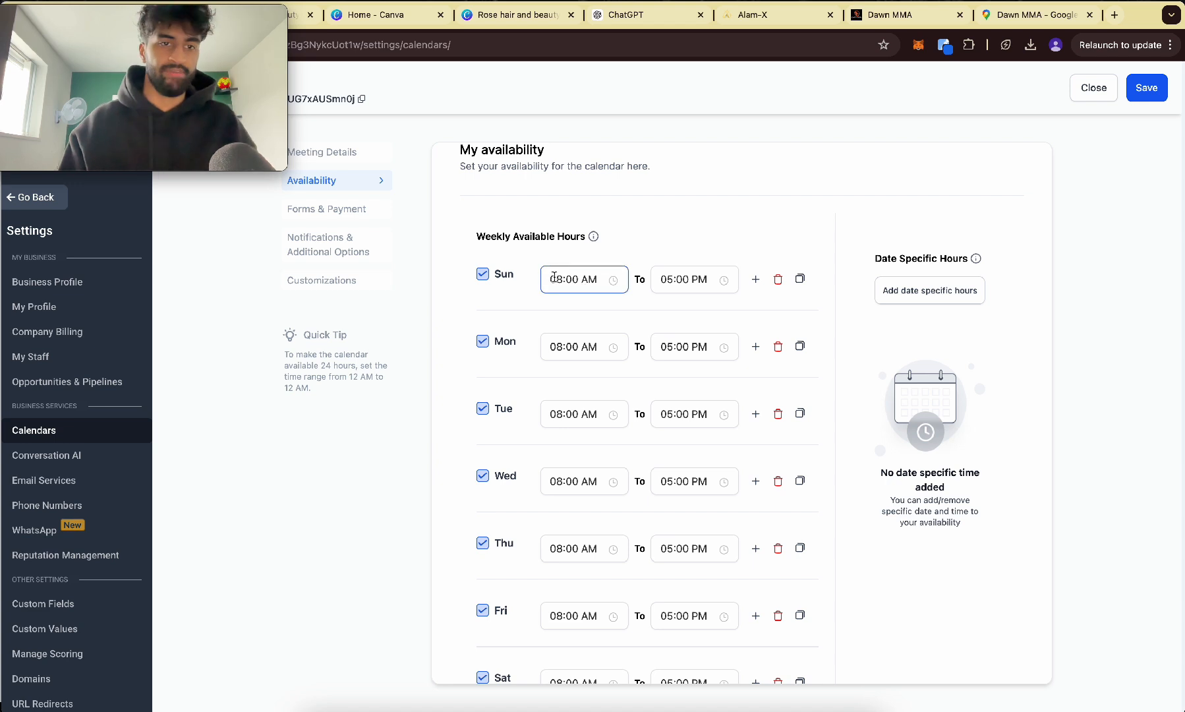
pyautogui.click(676, 282)
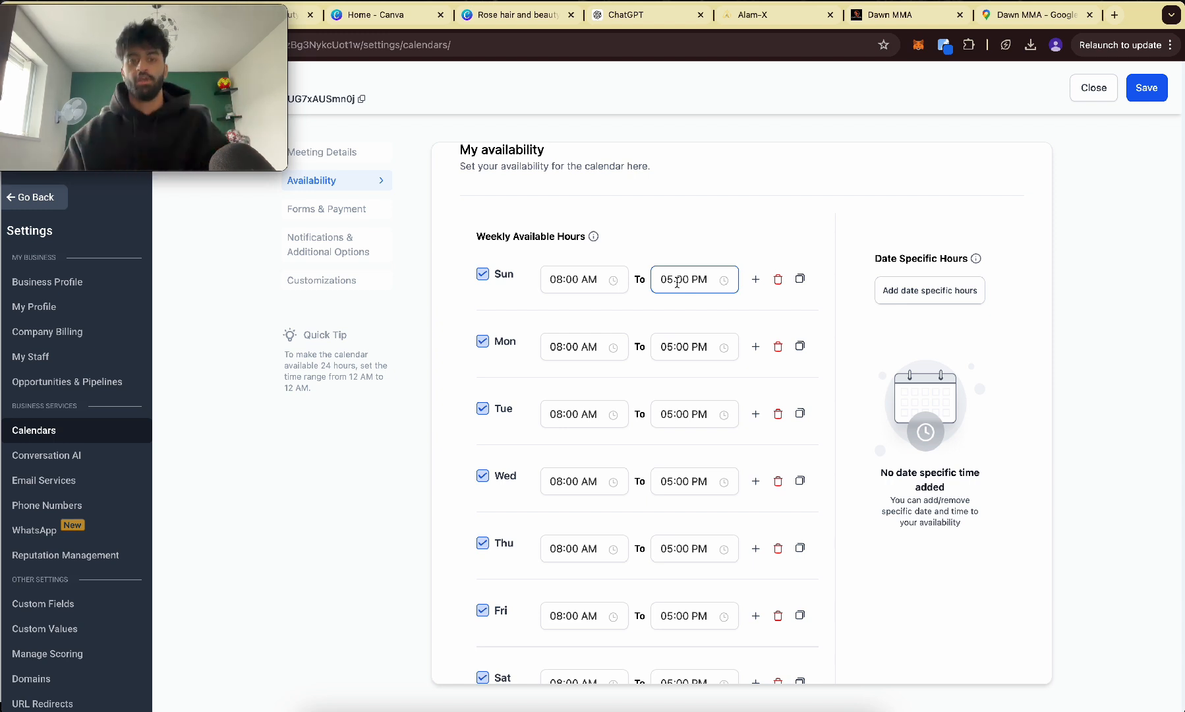
pyautogui.click(677, 282)
pyautogui.scroll(5, 672, 353)
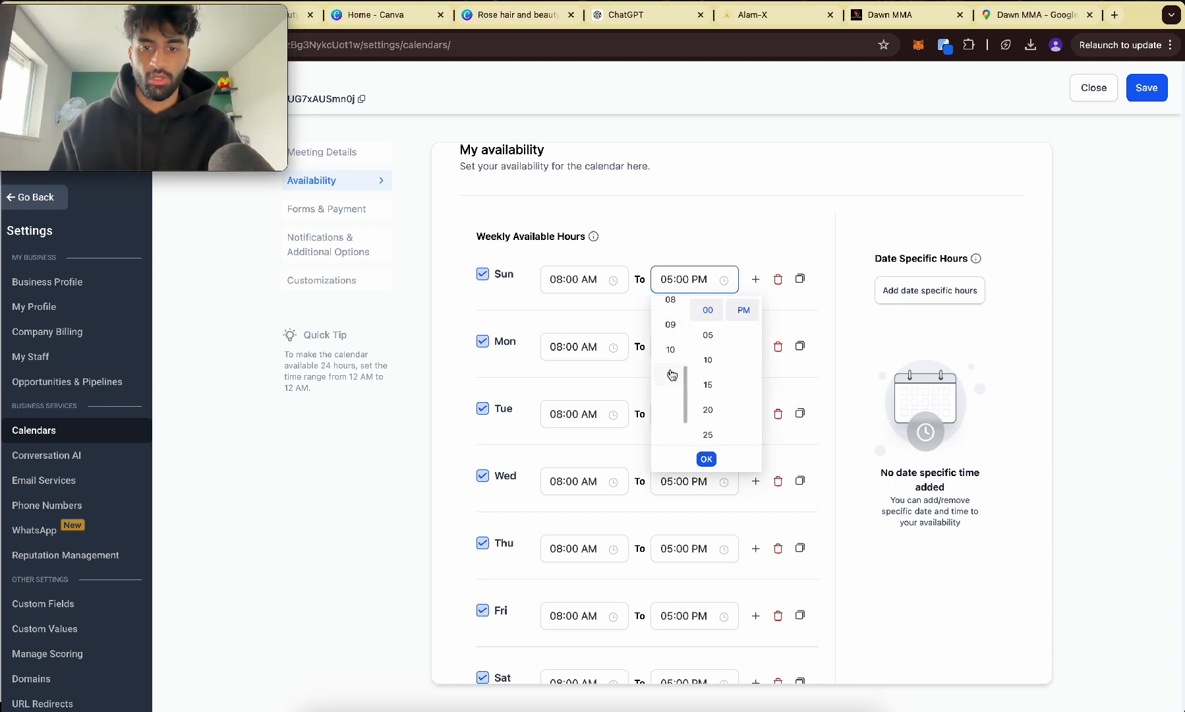
pyautogui.click(670, 310)
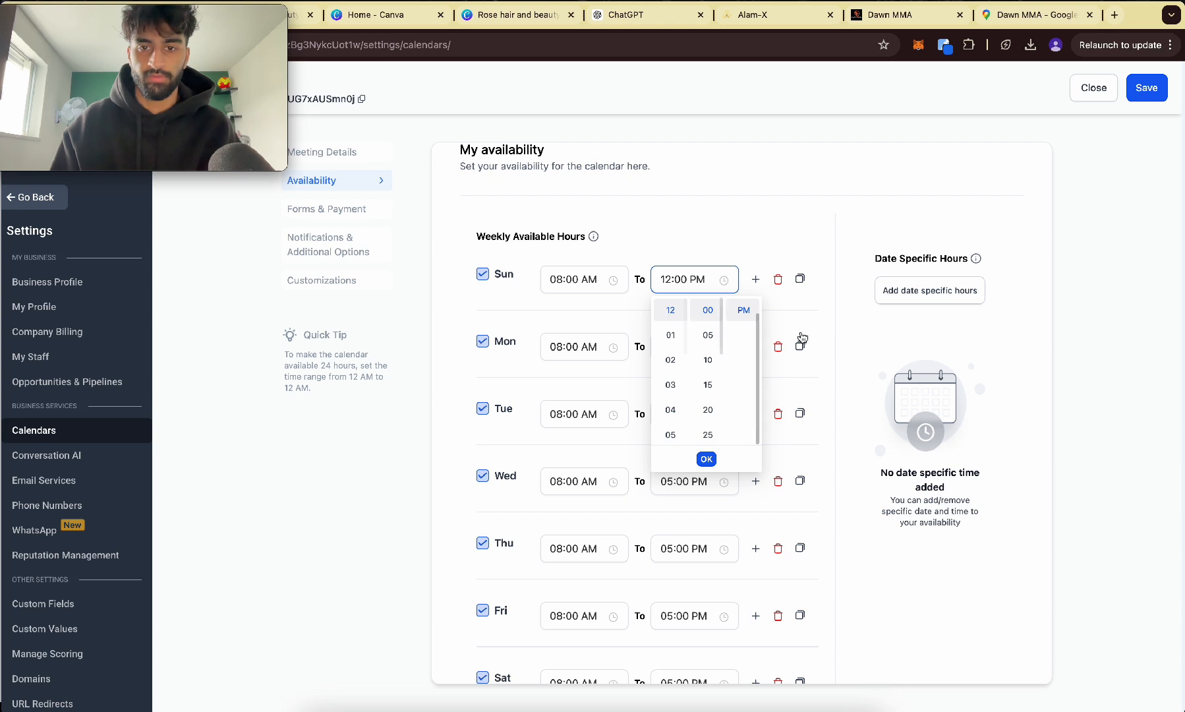
pyautogui.click(775, 299)
# - Add a second Sunday availability slot from 02:00 PM to 05:00 PM
pyautogui.click(756, 284)
pyautogui.click(615, 308)
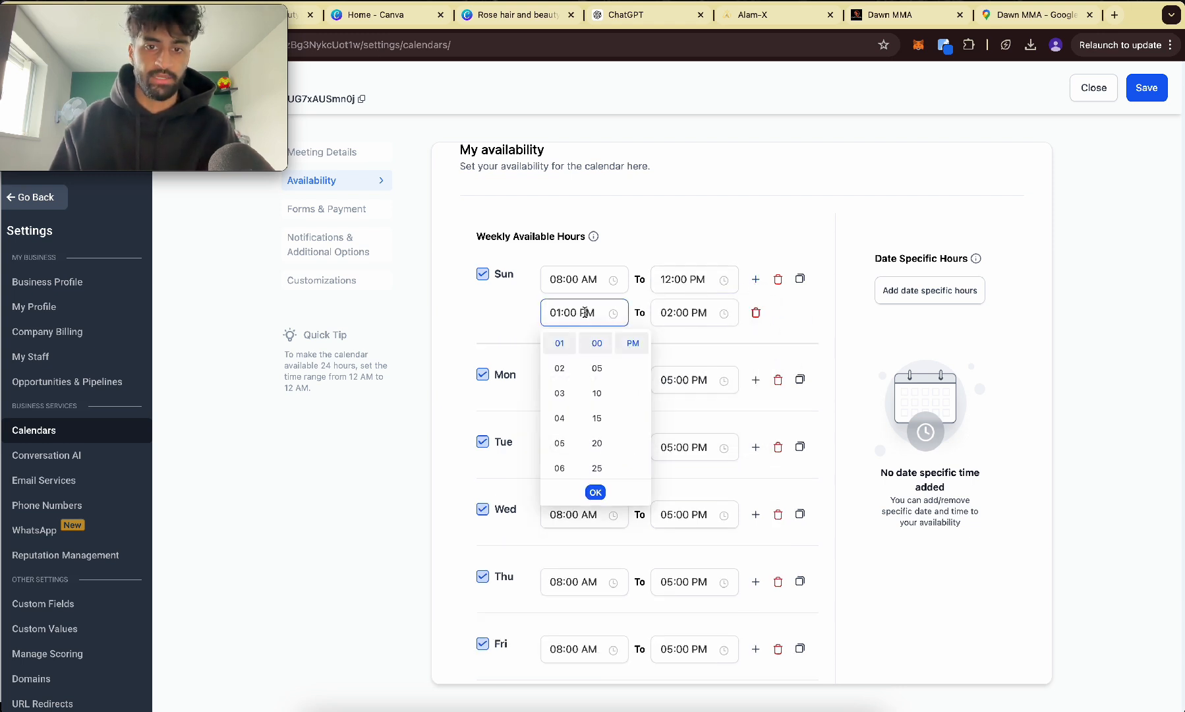
pyautogui.click(563, 368)
pyautogui.click(687, 315)
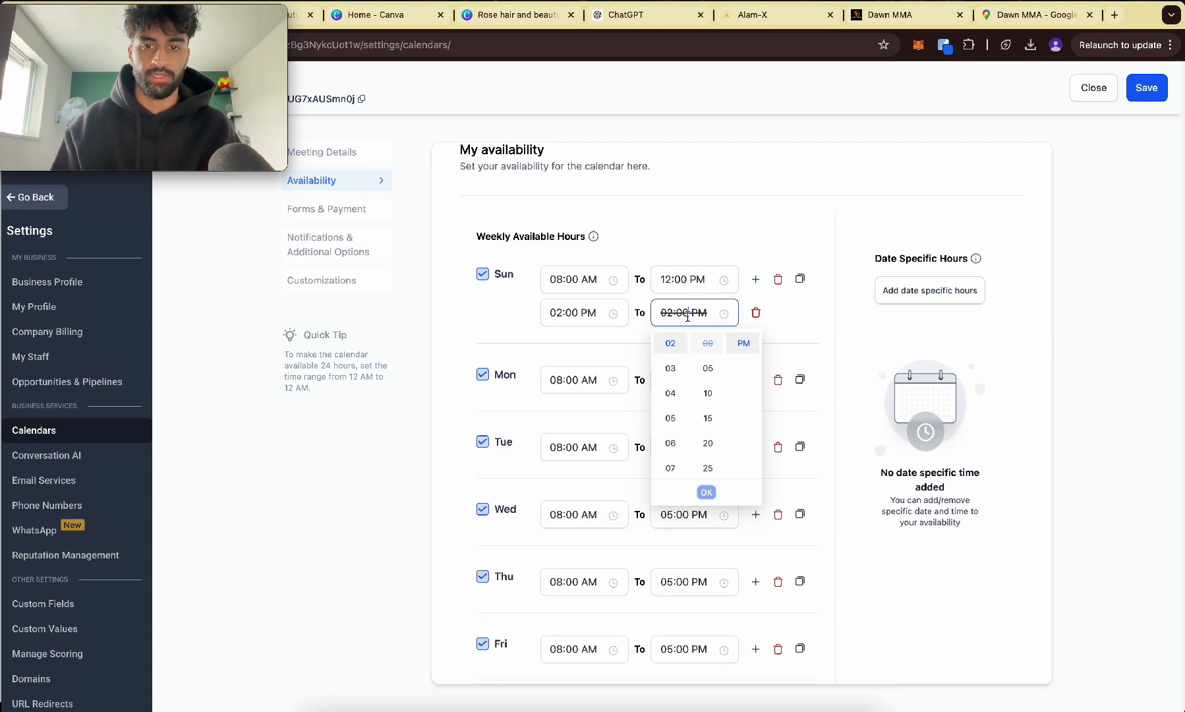
pyautogui.click(671, 419)
pyautogui.click(843, 342)
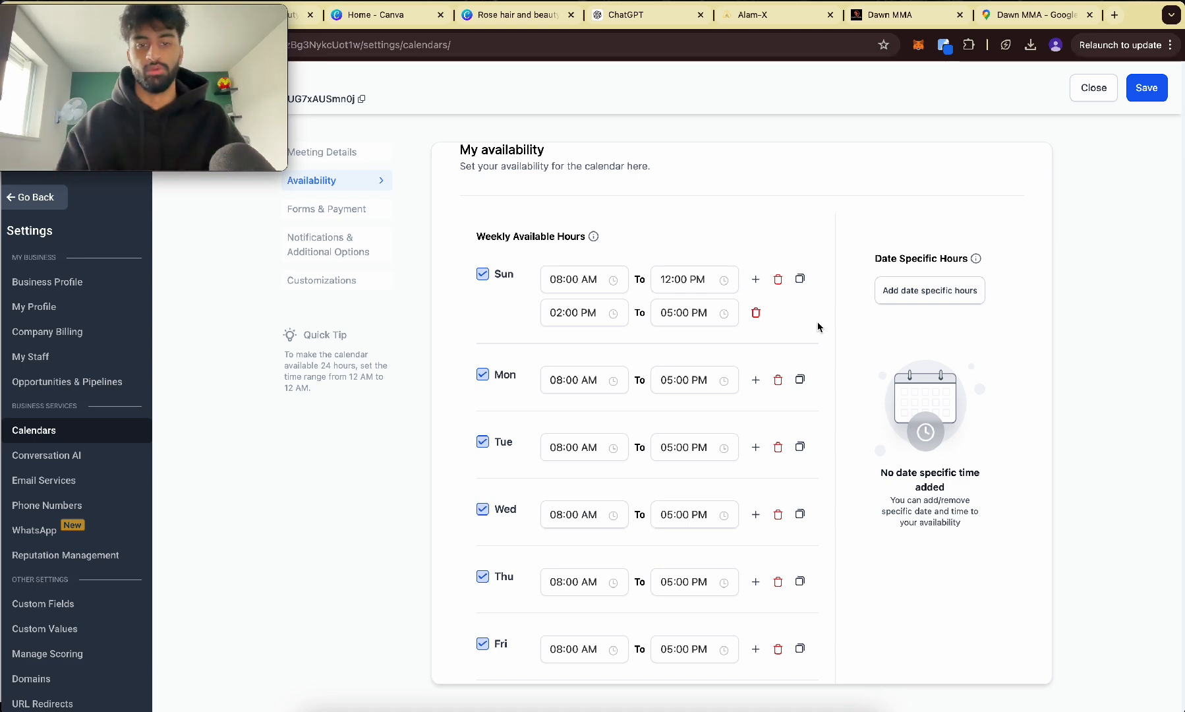
# - Set the calendar's meeting interval to 45 minutes and its date range to 50 days
pyautogui.scroll(-10, 817, 327)
pyautogui.click(502, 402)
pyautogui.moveTo(502, 402); pyautogui.dragTo(410, 400)
pyautogui.write('454')
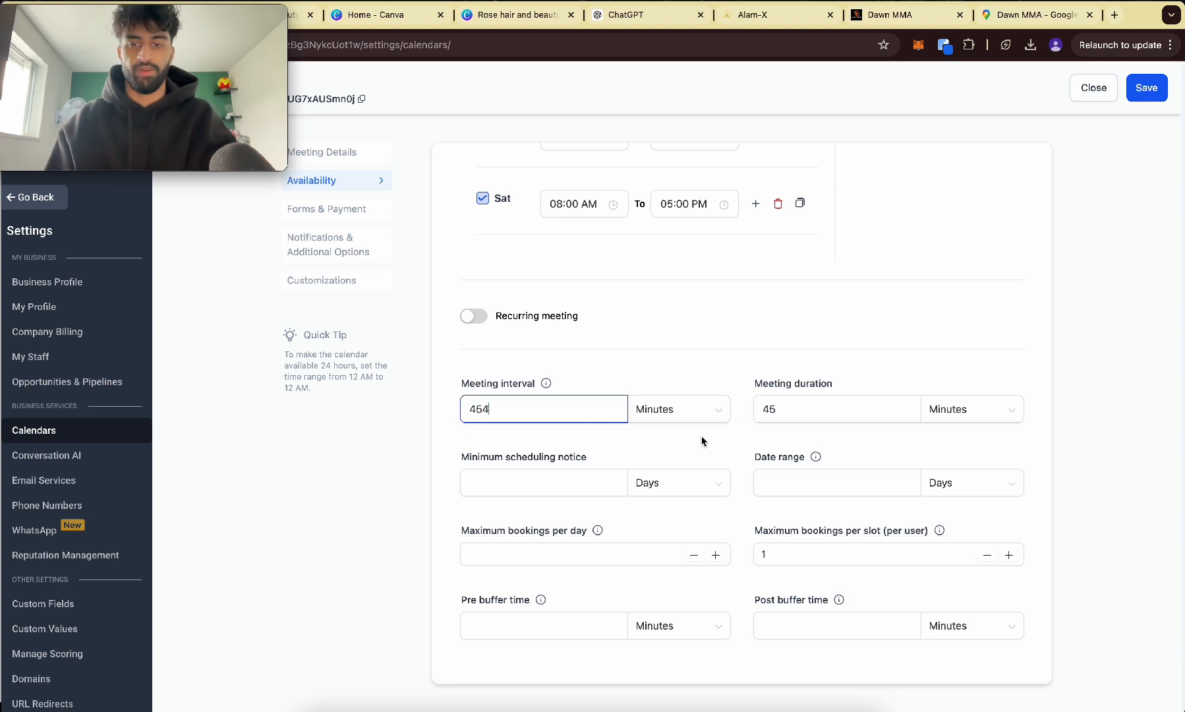
pyautogui.click(806, 406)
pyautogui.click(767, 403)
pyautogui.click(788, 492)
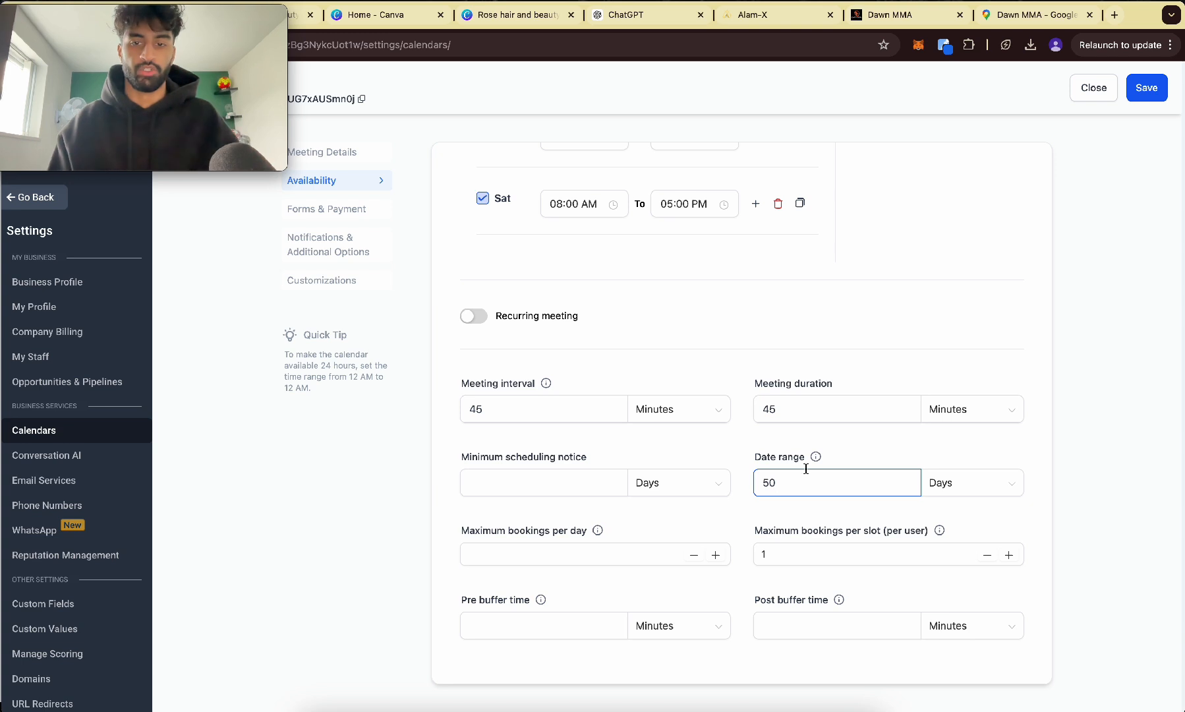
pyautogui.click(932, 425)
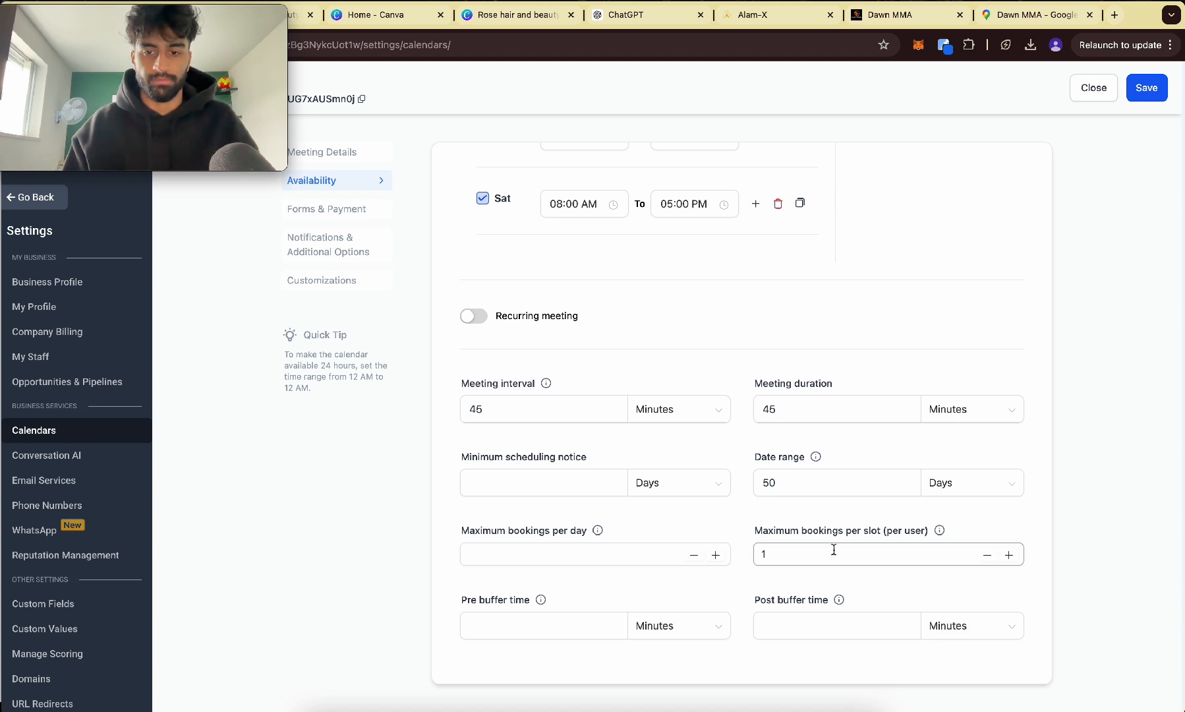
# - Review the calendar's notification and additional options and save the calendar
pyautogui.click(343, 245)
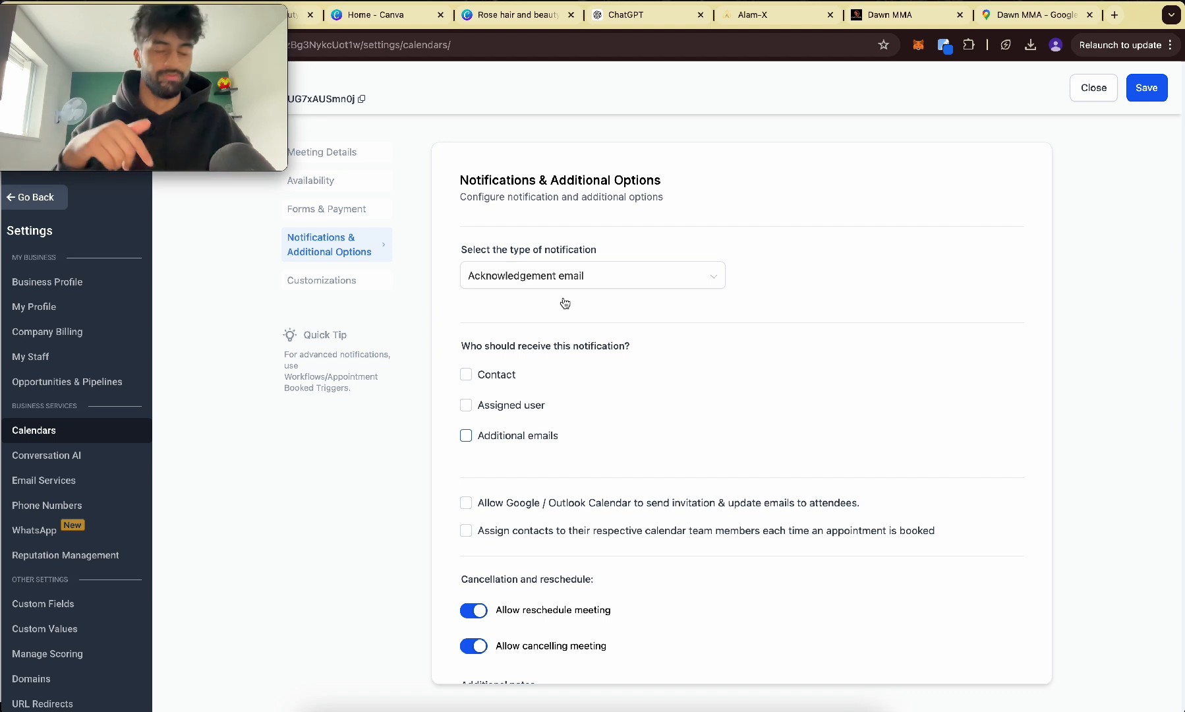
pyautogui.click(337, 277)
pyautogui.click(339, 253)
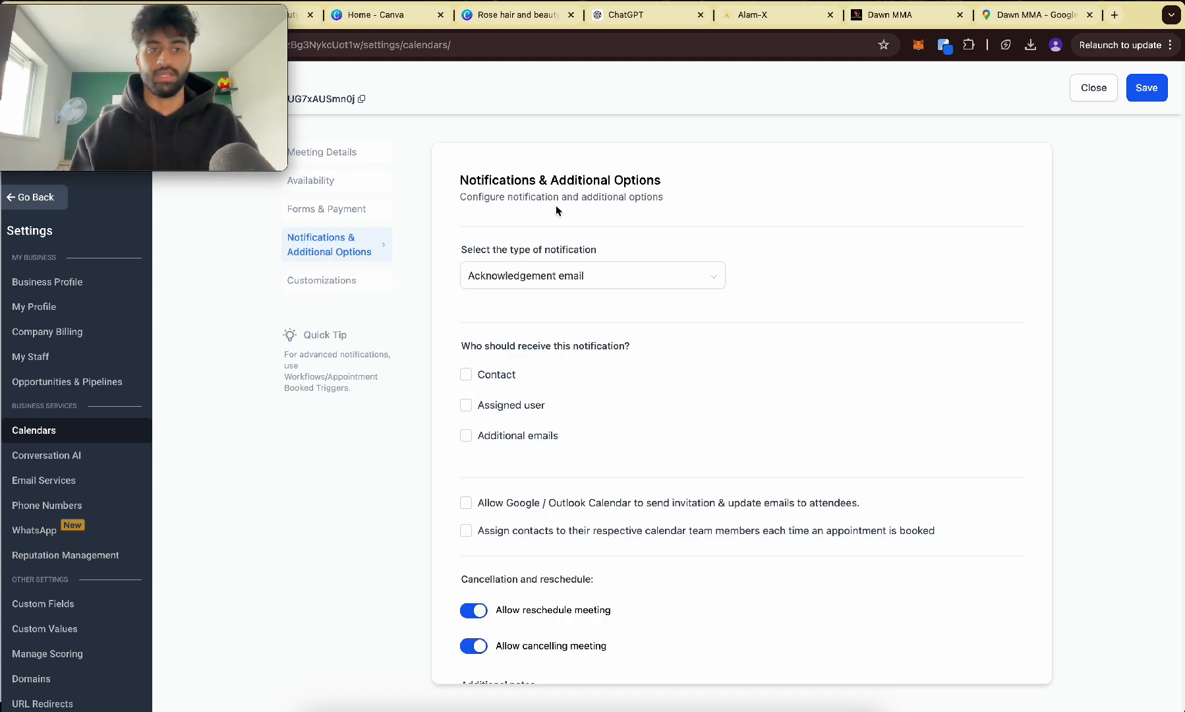
pyautogui.click(1146, 88)
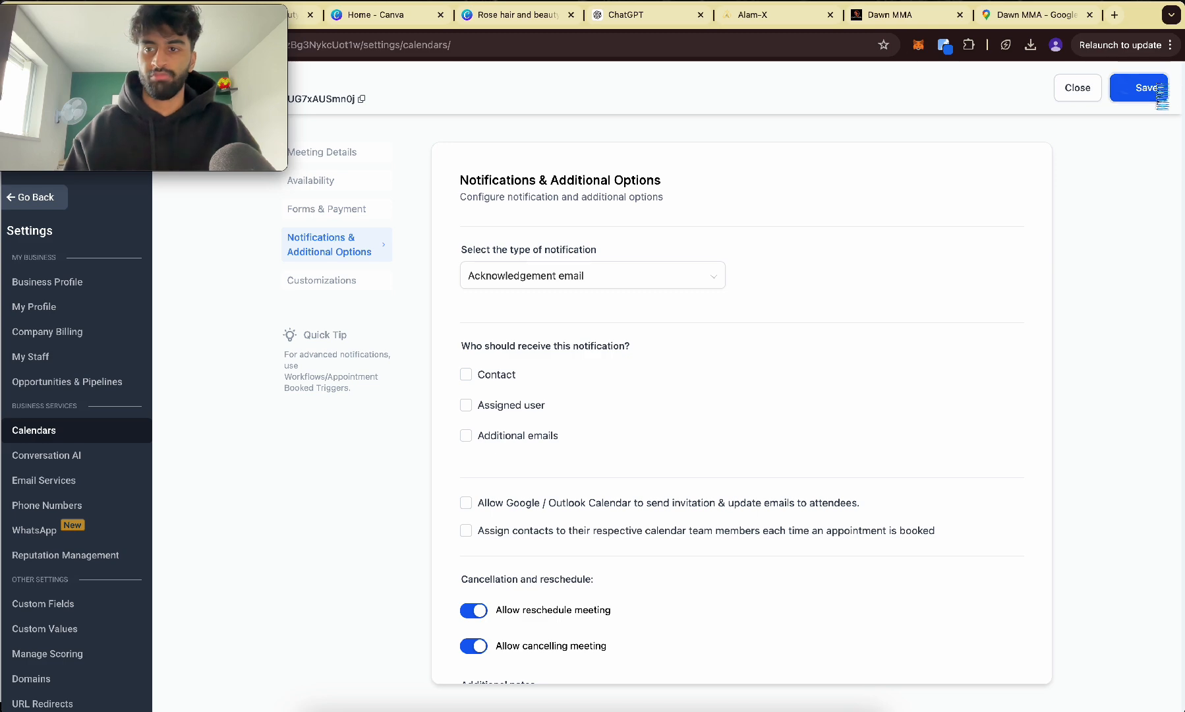
# - Return to the Hair Salon website's pages and rename the Calendar page Bookings with the path /bookings
pyautogui.click(42, 447)
pyautogui.click(303, 112)
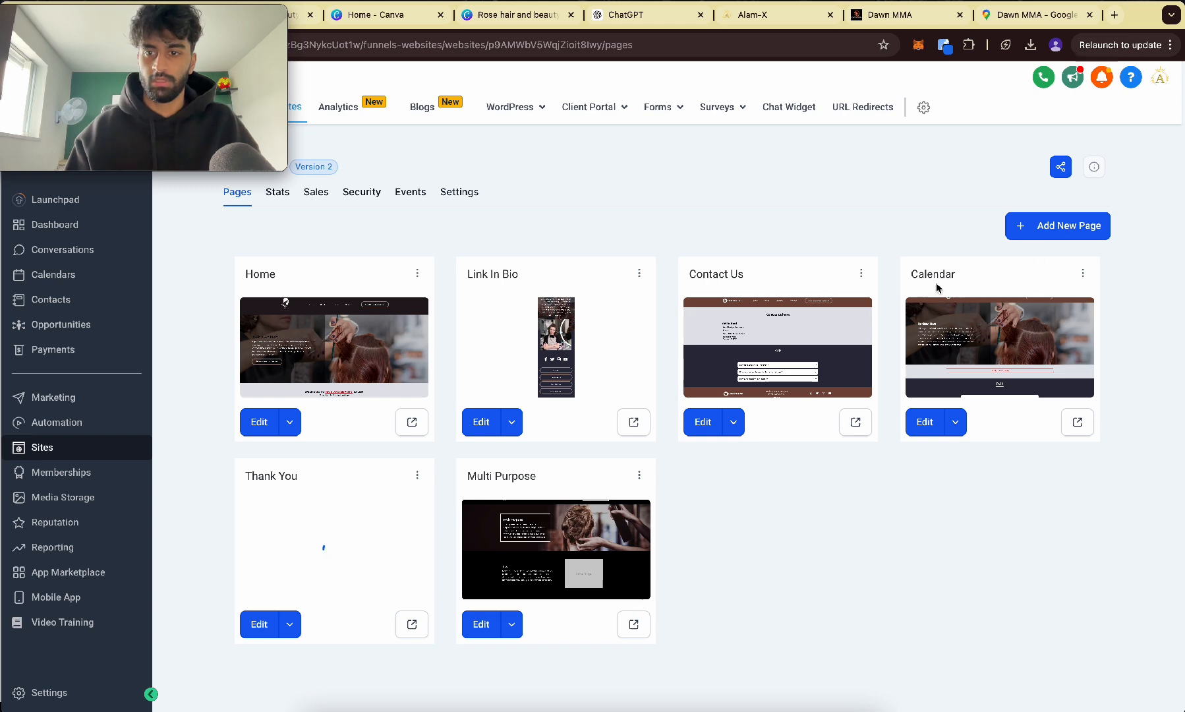
pyautogui.click(1083, 273)
pyautogui.click(1088, 178)
pyautogui.doubleClick(537, 377)
pyautogui.write('C')
pyautogui.press('BackSpace')
pyautogui.write('Bookings')
pyautogui.click(506, 449)
pyautogui.moveTo(505, 450); pyautogui.dragTo(446, 452)
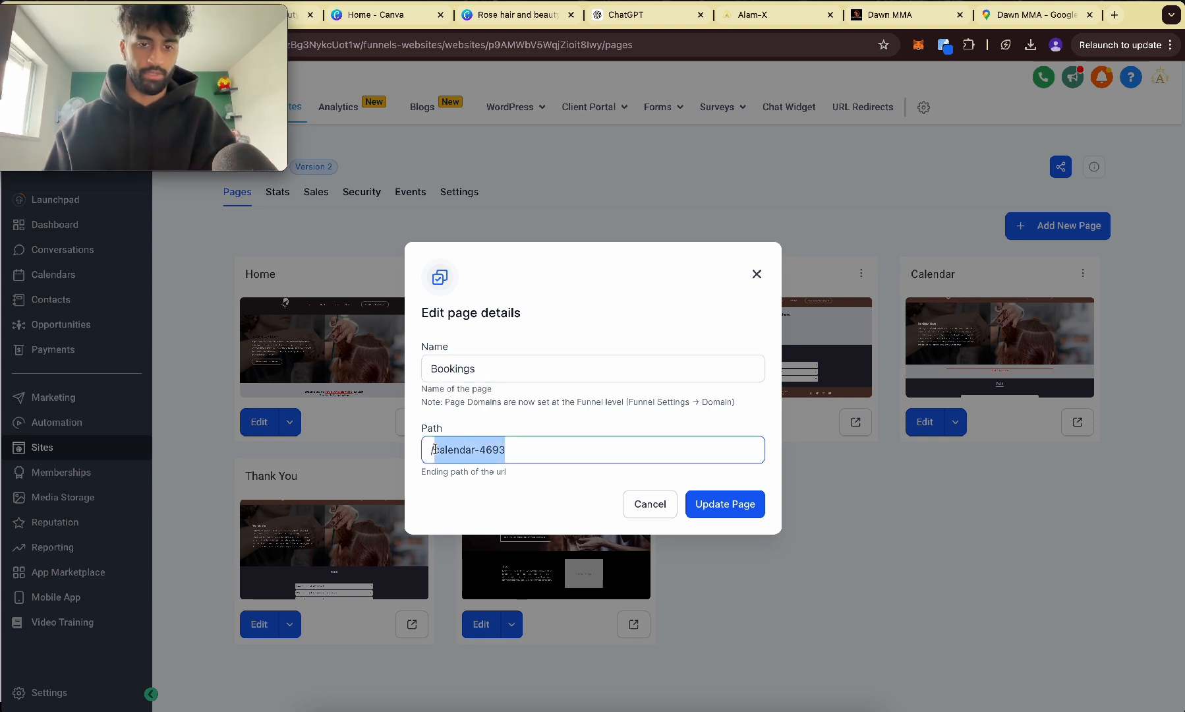
pyautogui.write('bookings')
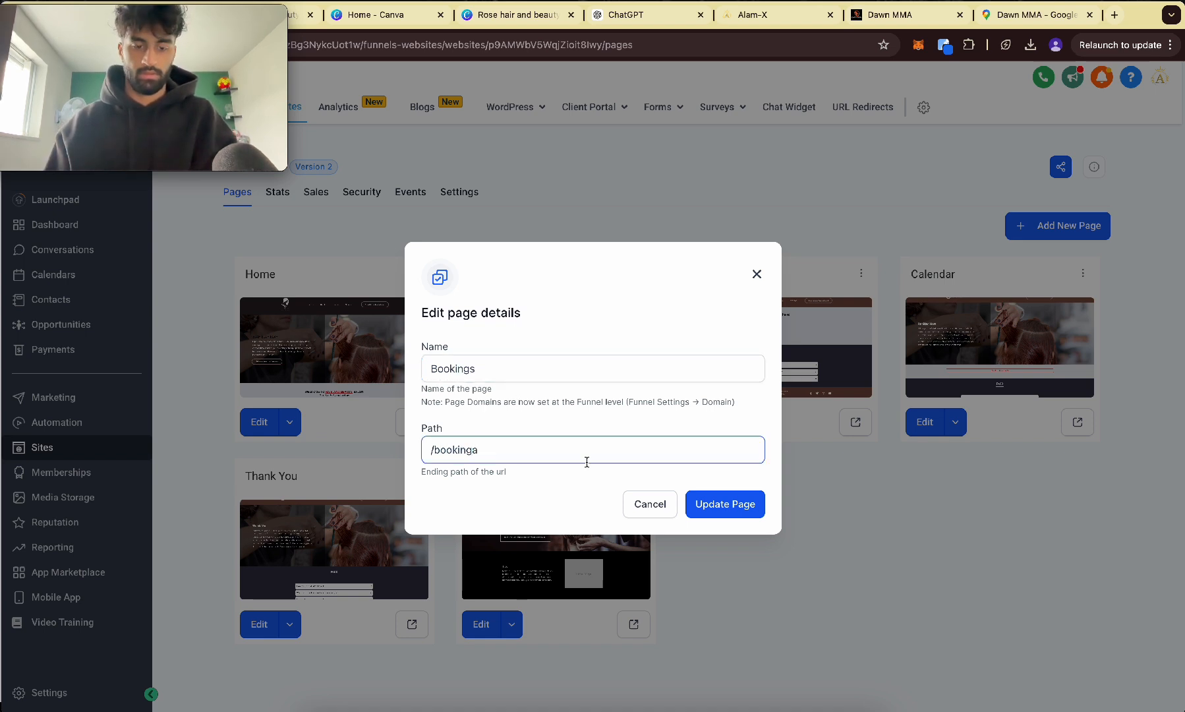
pyautogui.click(701, 505)
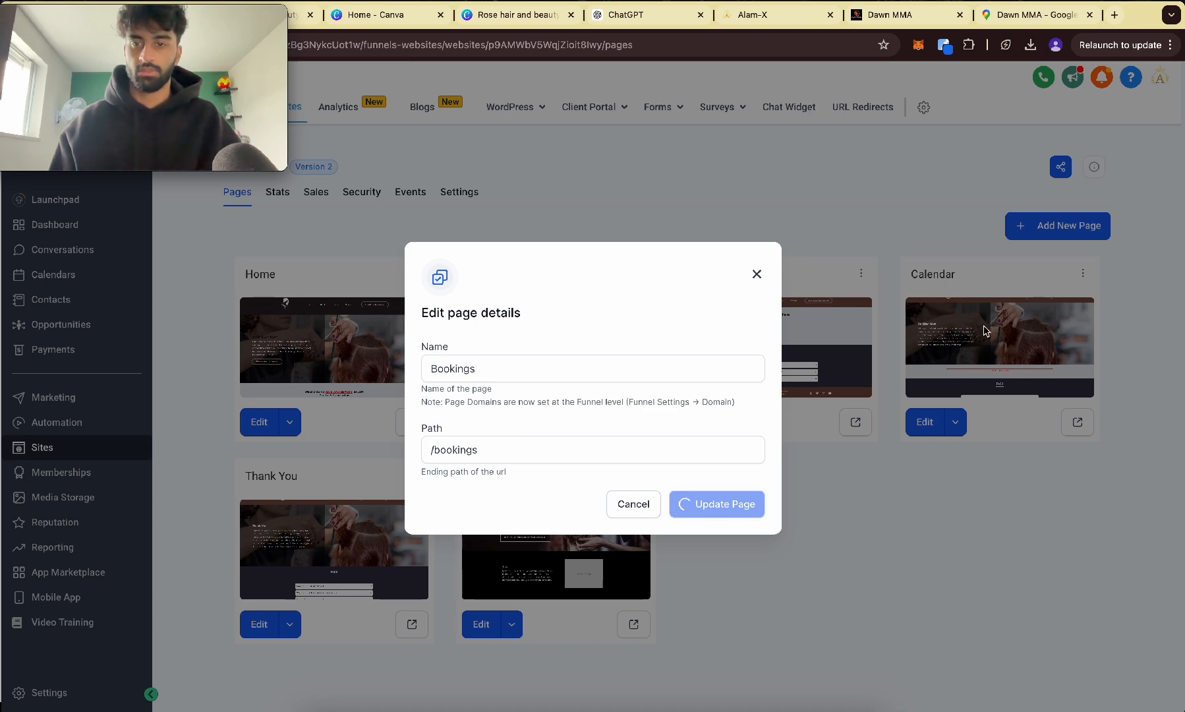
# - Open the Bookings page for editing and delete its Booking Now section and the empty calendar element
pyautogui.click(921, 429)
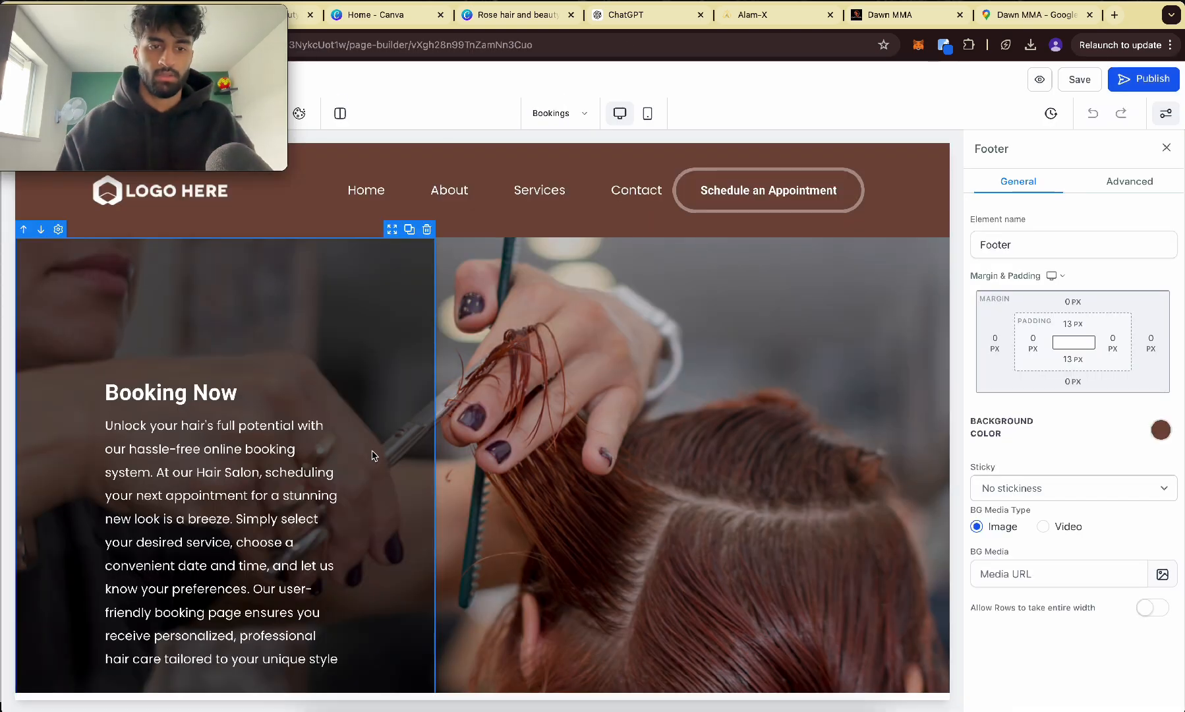
pyautogui.click(940, 282)
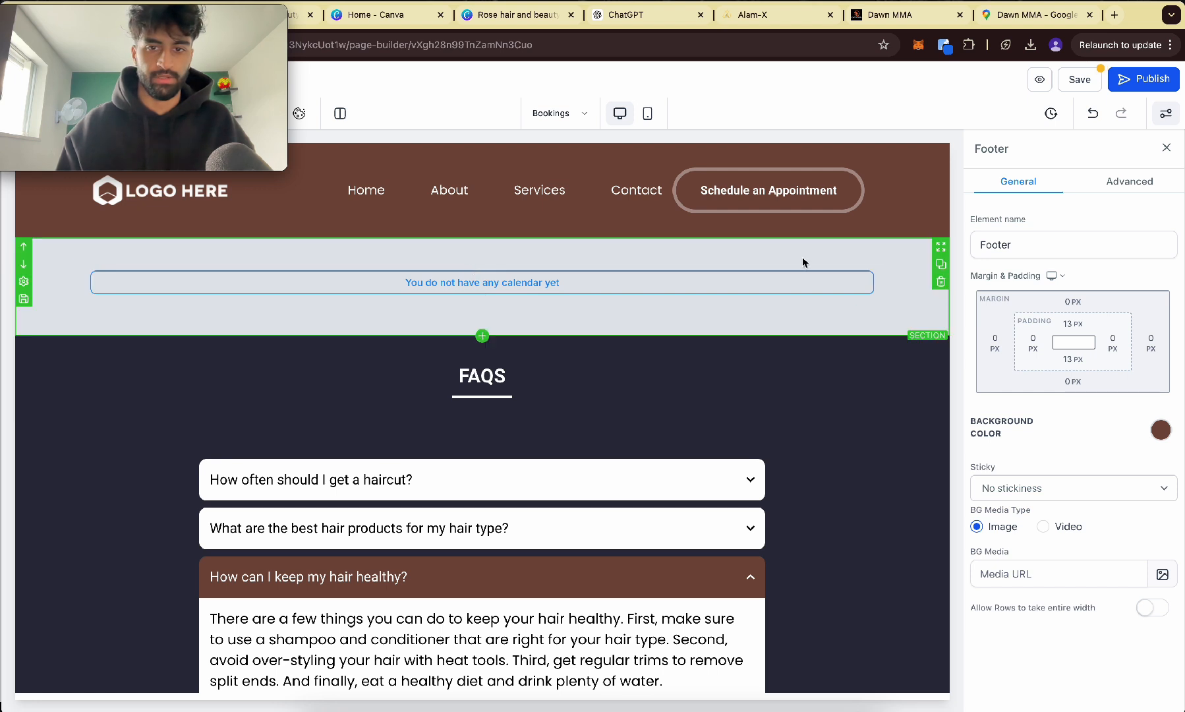
pyautogui.click(659, 284)
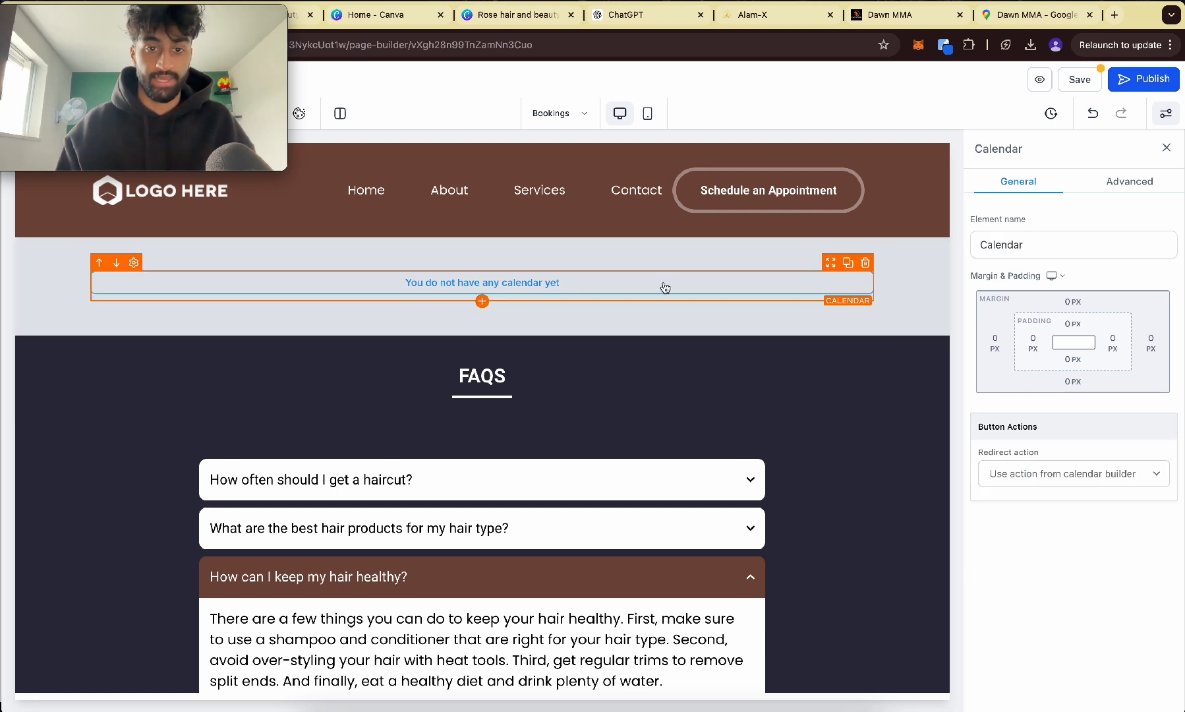
pyautogui.click(865, 263)
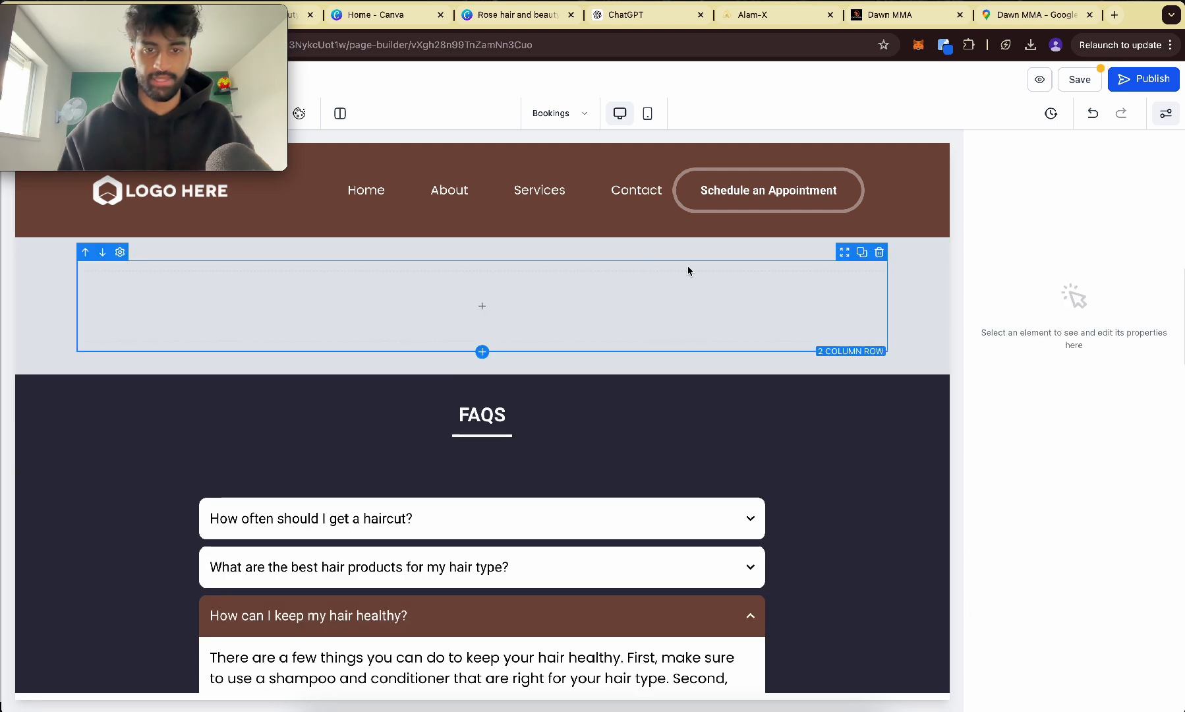
# - Add a Calendar element for the demo calendar to the empty column above the FAQs and check its date and time picker
pyautogui.click(478, 307)
pyautogui.scroll(-5, 254, 492)
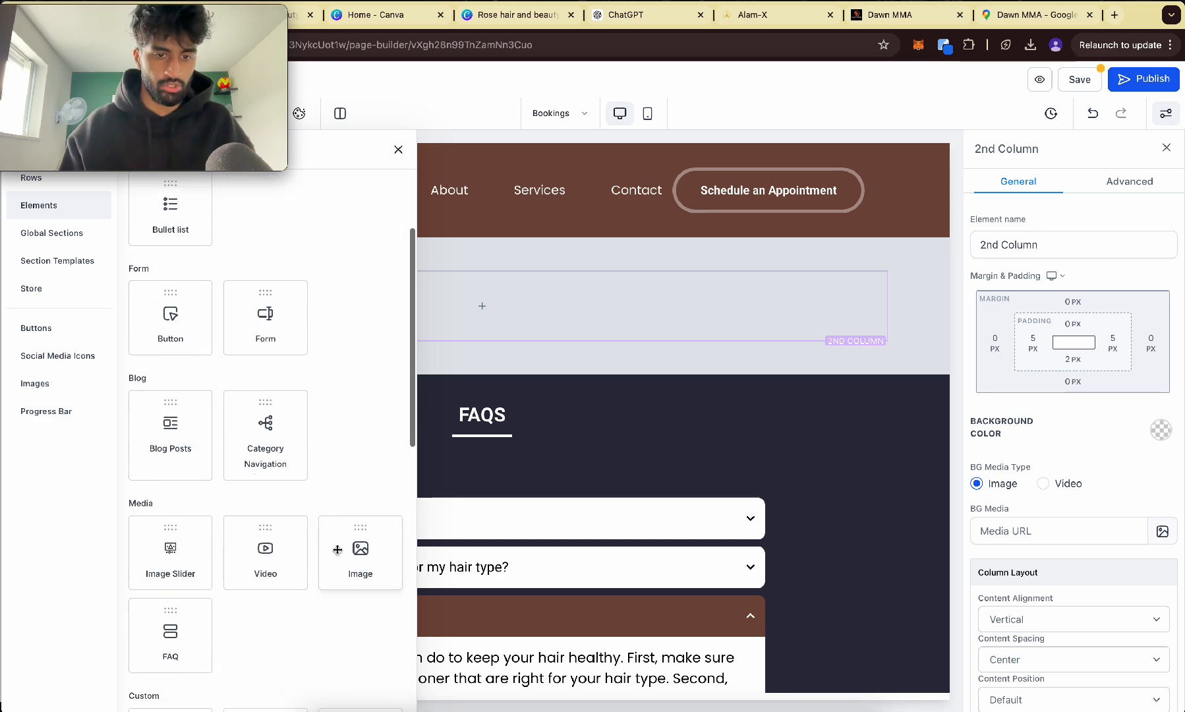
pyautogui.click(333, 561)
pyautogui.click(557, 333)
pyautogui.click(504, 388)
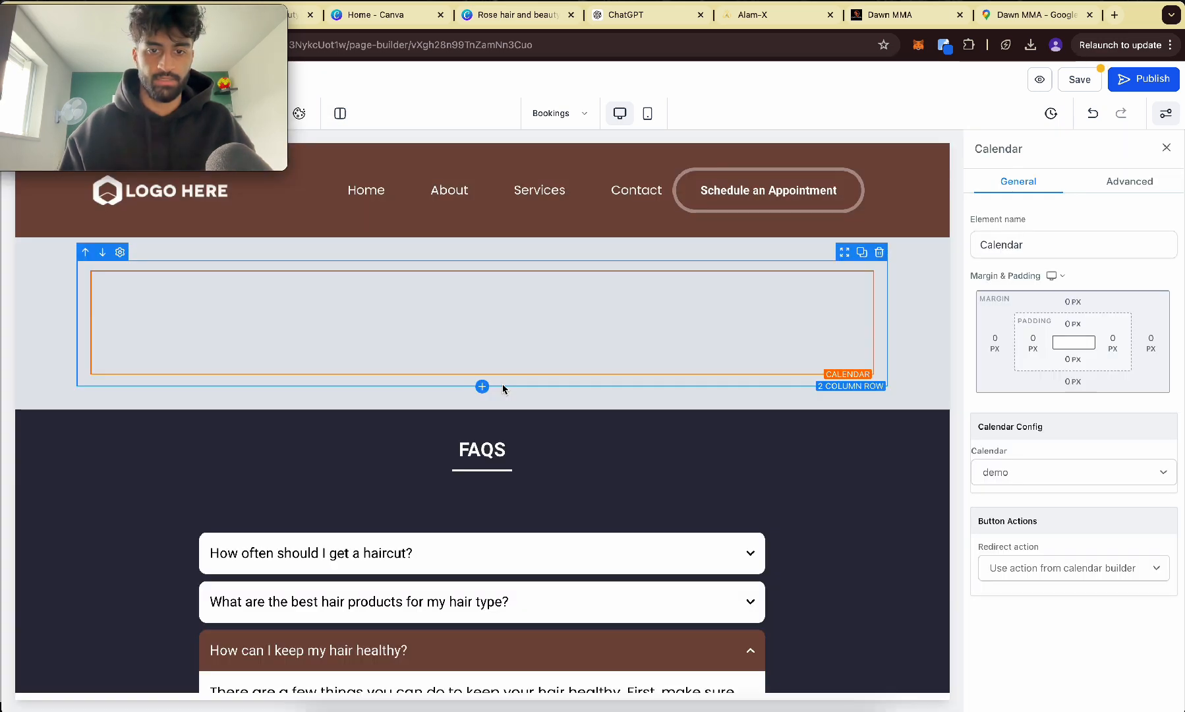
pyautogui.scroll(-3, 502, 389)
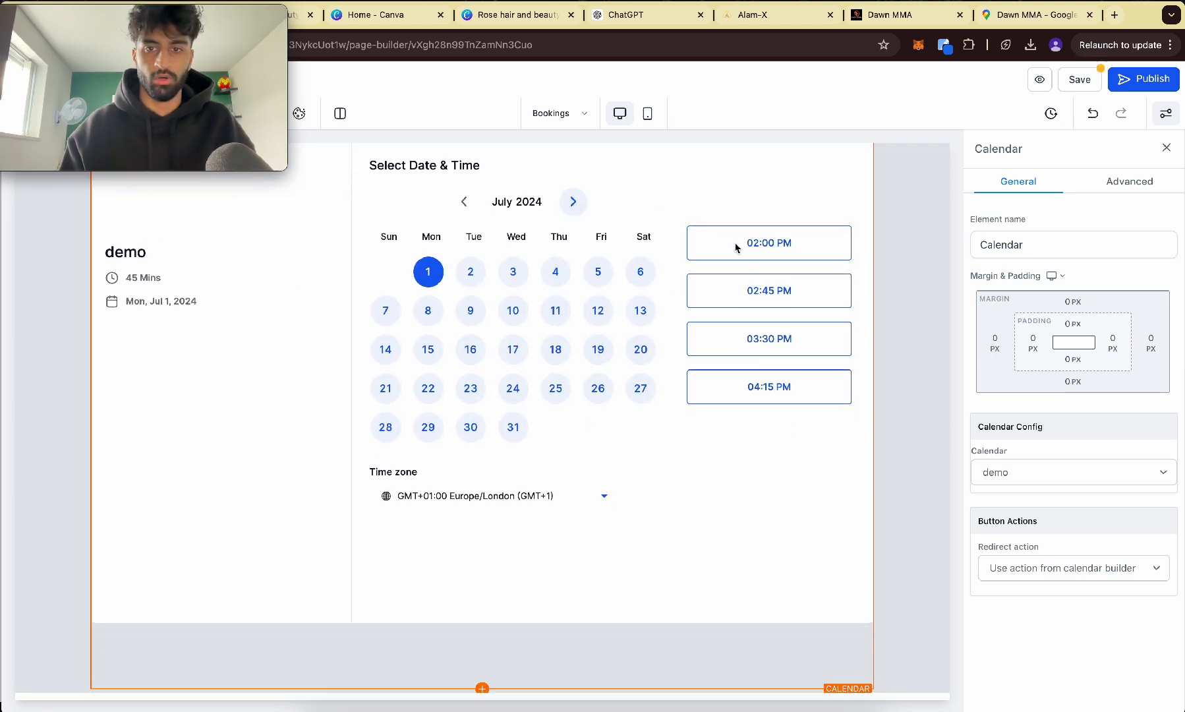
pyautogui.scroll(3, 553, 367)
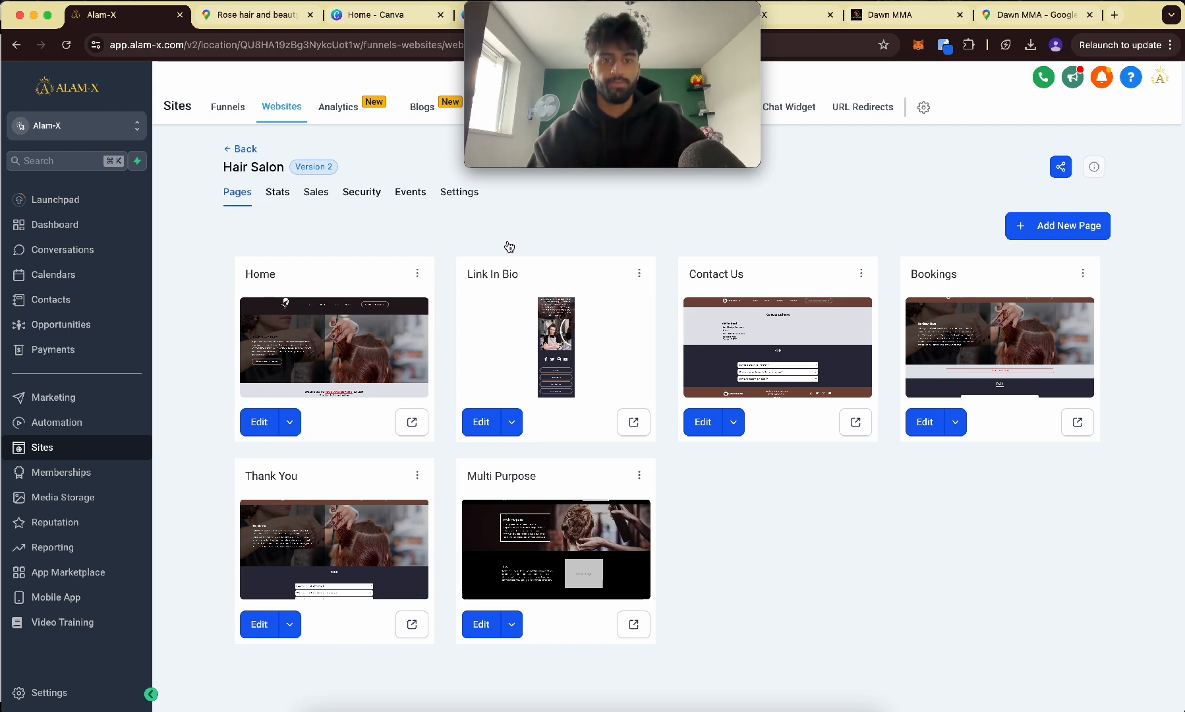
# - Open the Hair Salon website's settings and the account's Domains settings, and examine the dialog for connecting a domain or subdomain
pyautogui.click(460, 200)
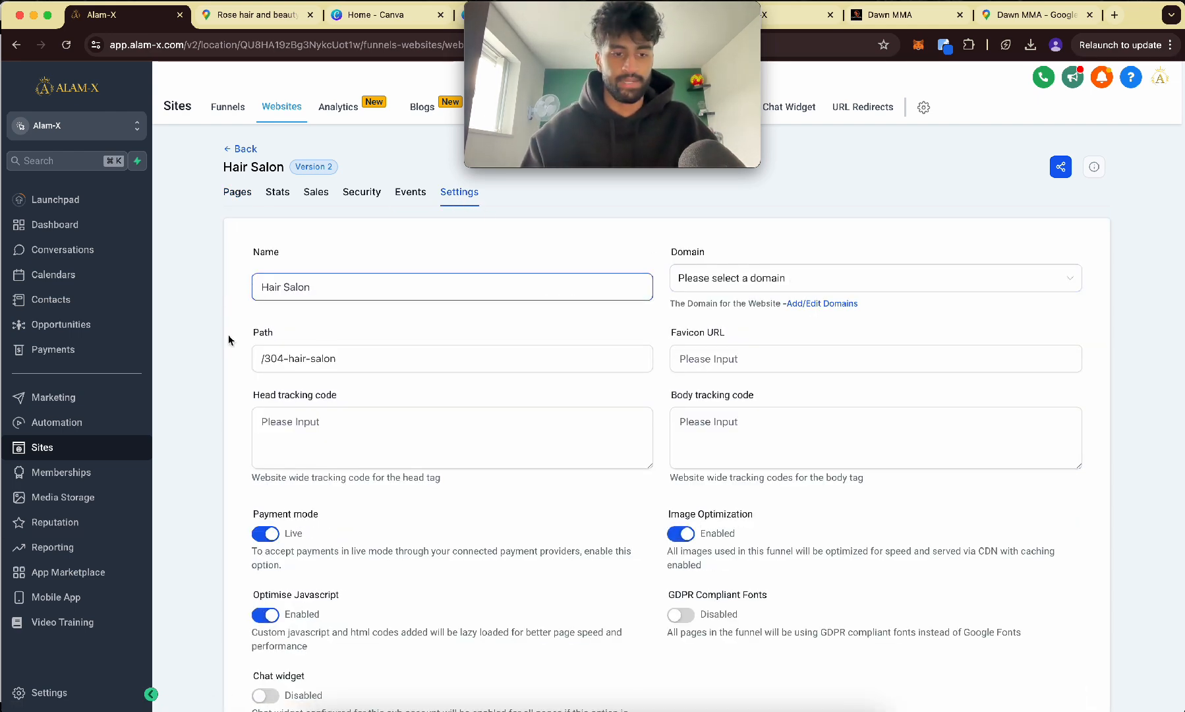
pyautogui.click(74, 695)
pyautogui.scroll(-2, 125, 461)
pyautogui.scroll(-2, 134, 427)
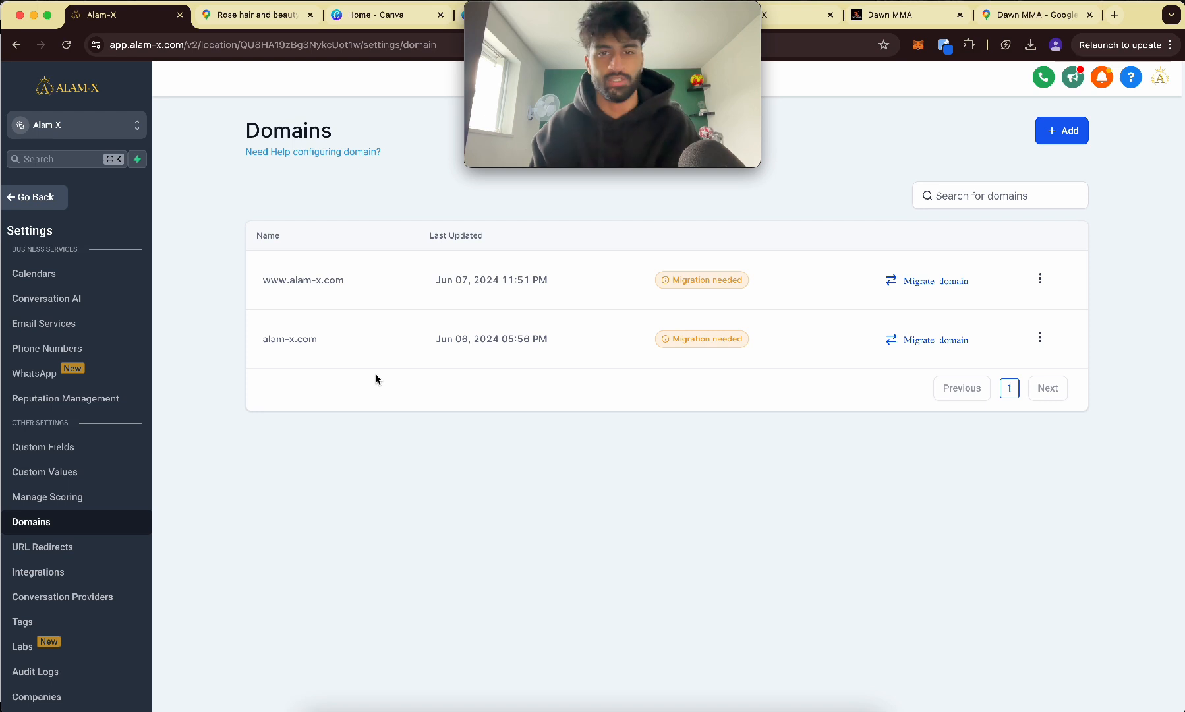
pyautogui.click(1061, 138)
pyautogui.click(516, 403)
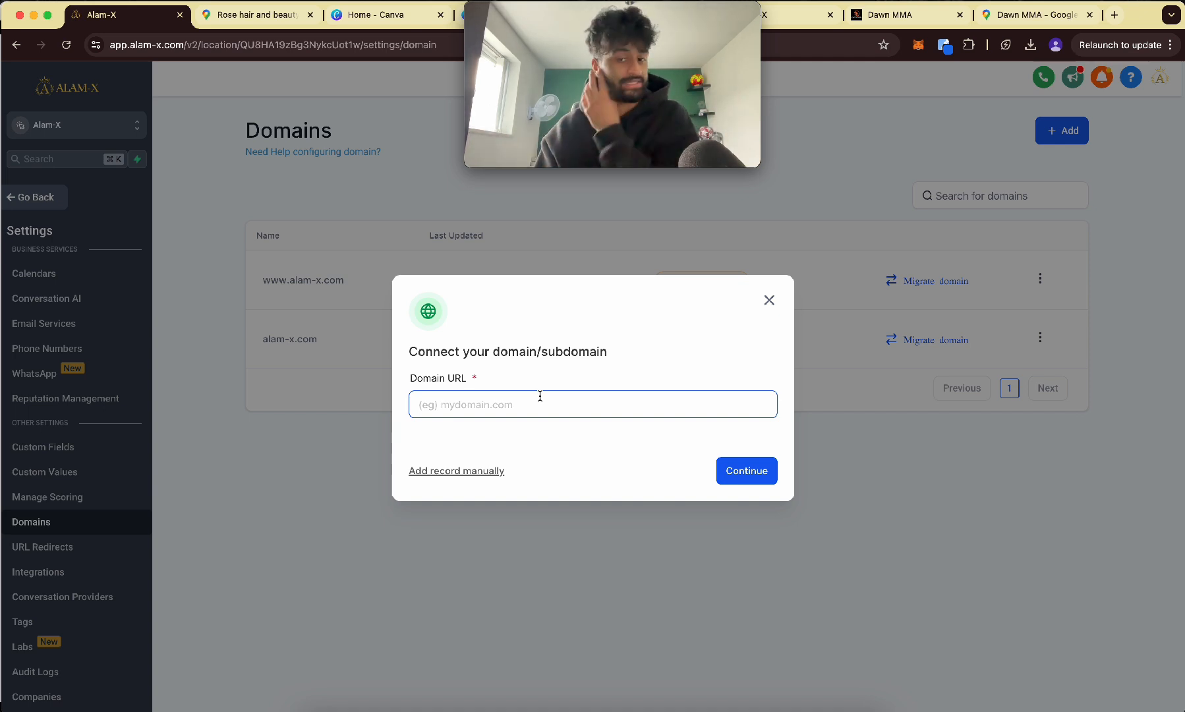
pyautogui.click(771, 301)
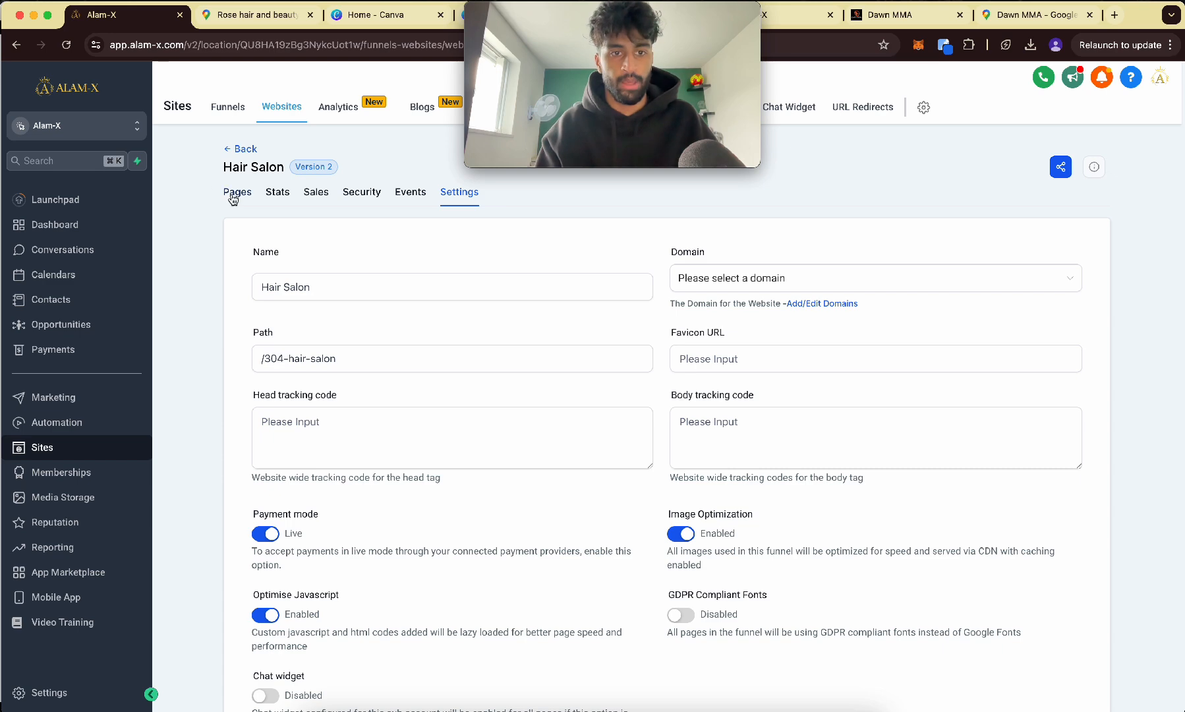
# - Review the domains available for assignment in the Hair Salon website's settings
pyautogui.click(718, 276)
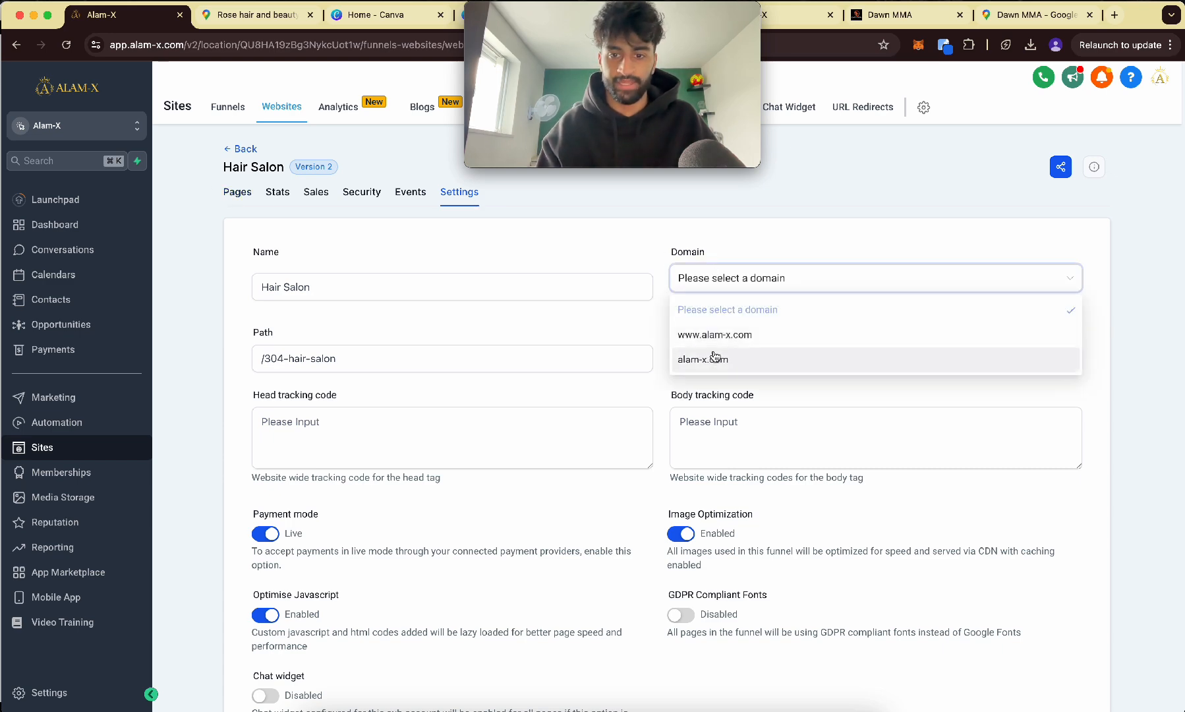
pyautogui.click(666, 211)
pyautogui.scroll(-3, 665, 211)
pyautogui.scroll(3, 917, 410)
# - Visit alam-x.com in a new browser tab and return to the Hair Salon website's pages
pyautogui.click(1114, 14)
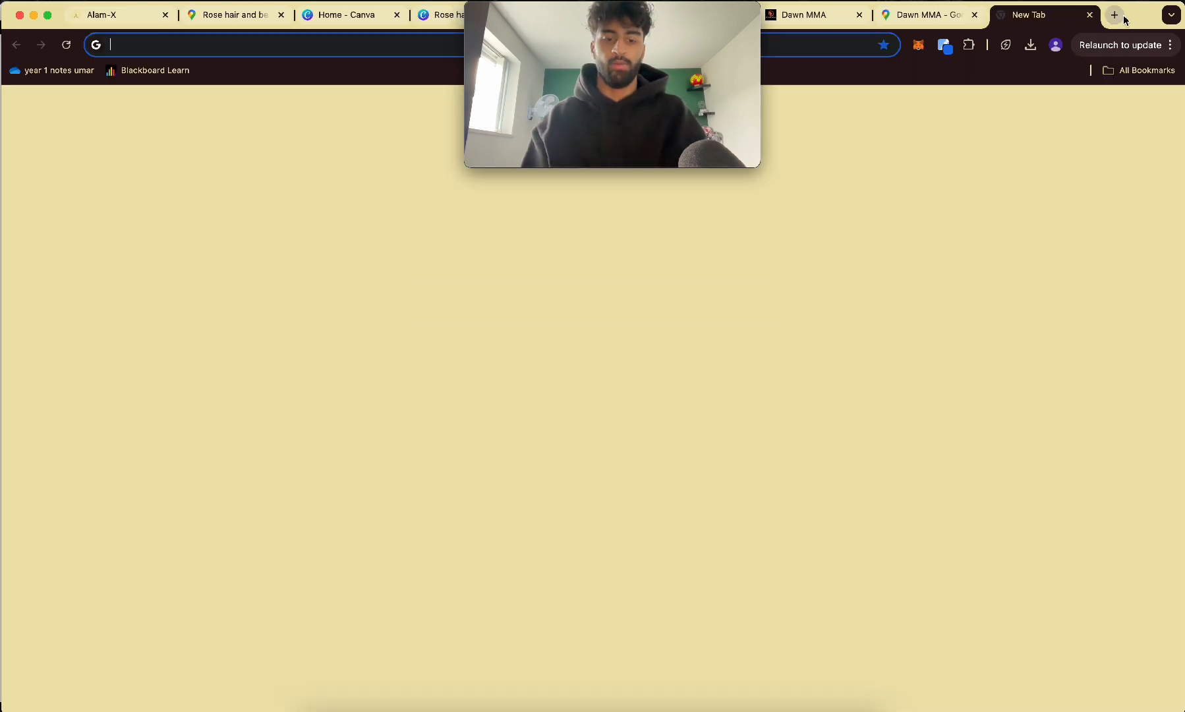
pyautogui.write('alam-x.com')
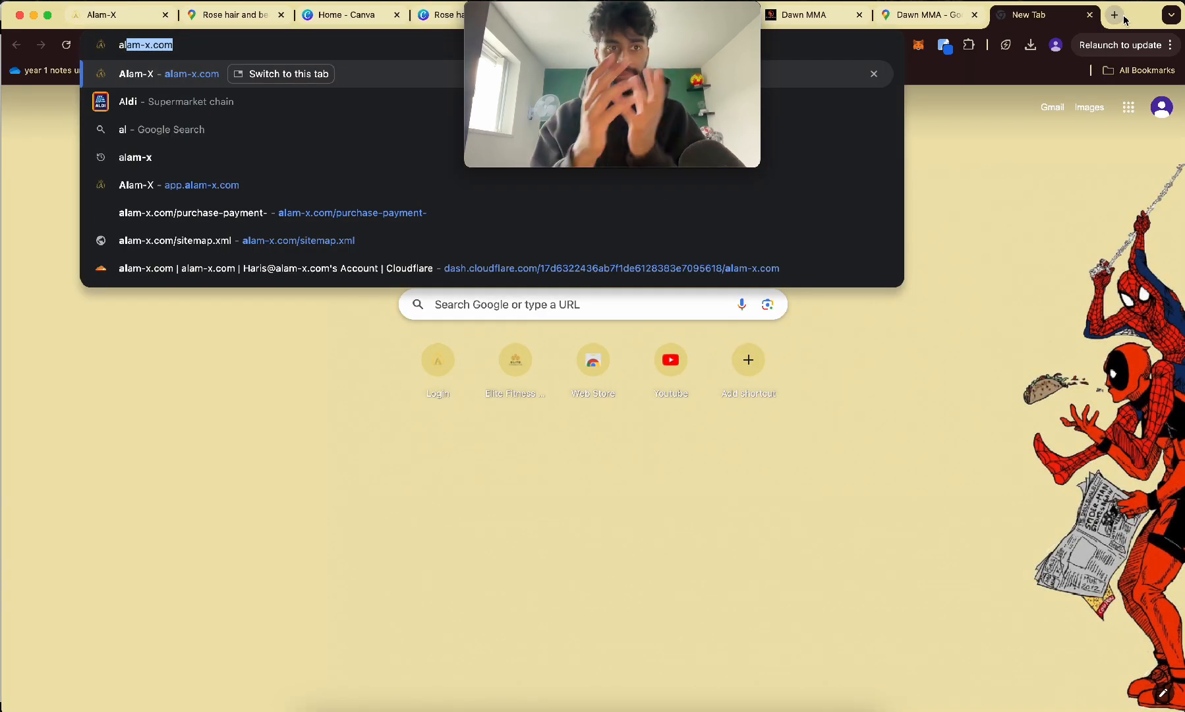
pyautogui.press('Return')
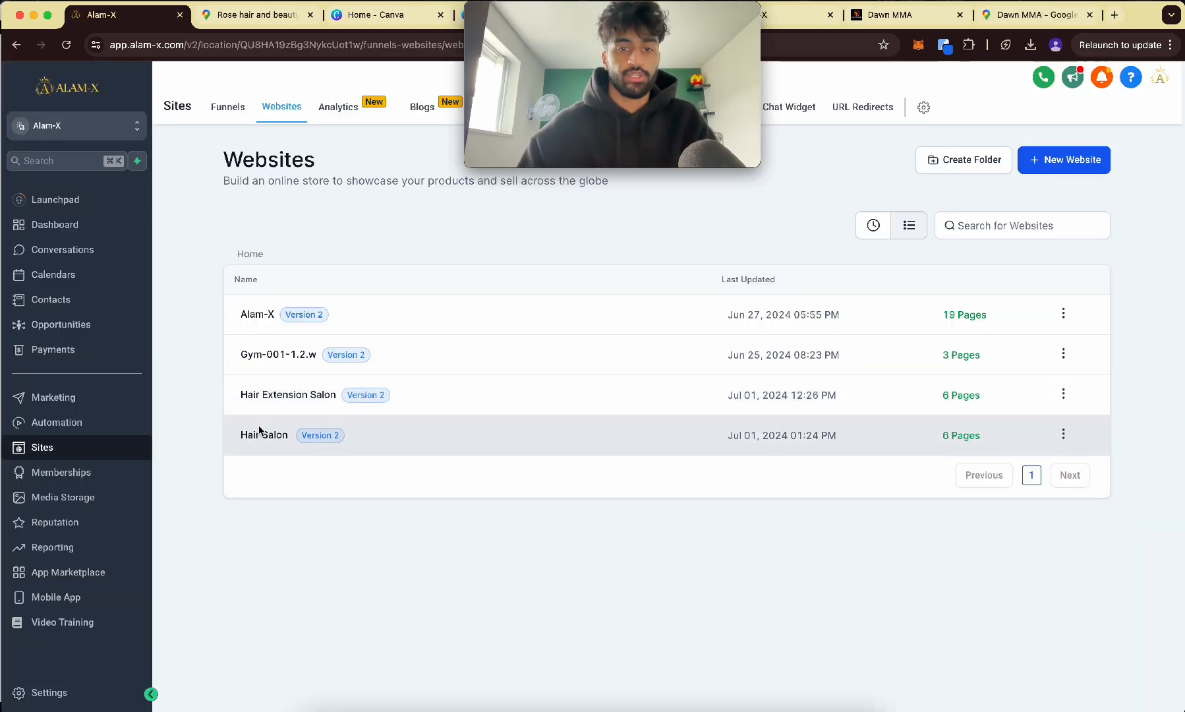
pyautogui.click(260, 431)
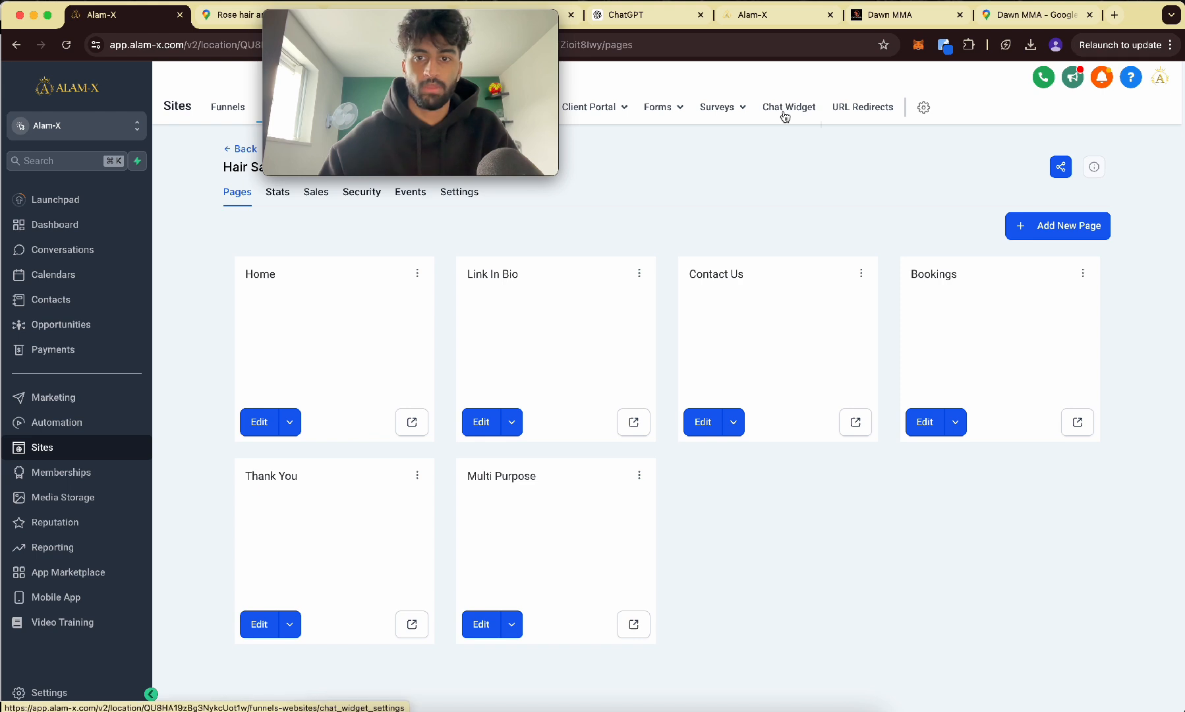
# - Switch to the Dawn MMA website and examine the name, phone and message fields of its chat widget
pyautogui.click(890, 15)
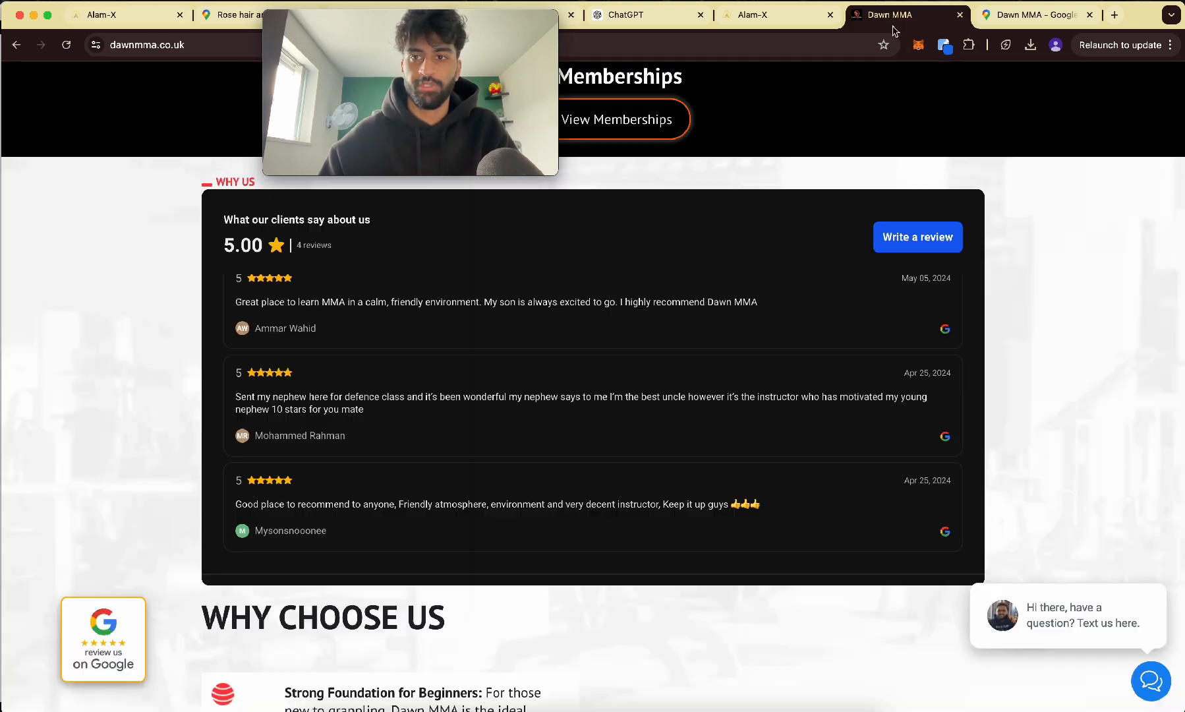
pyautogui.click(1149, 675)
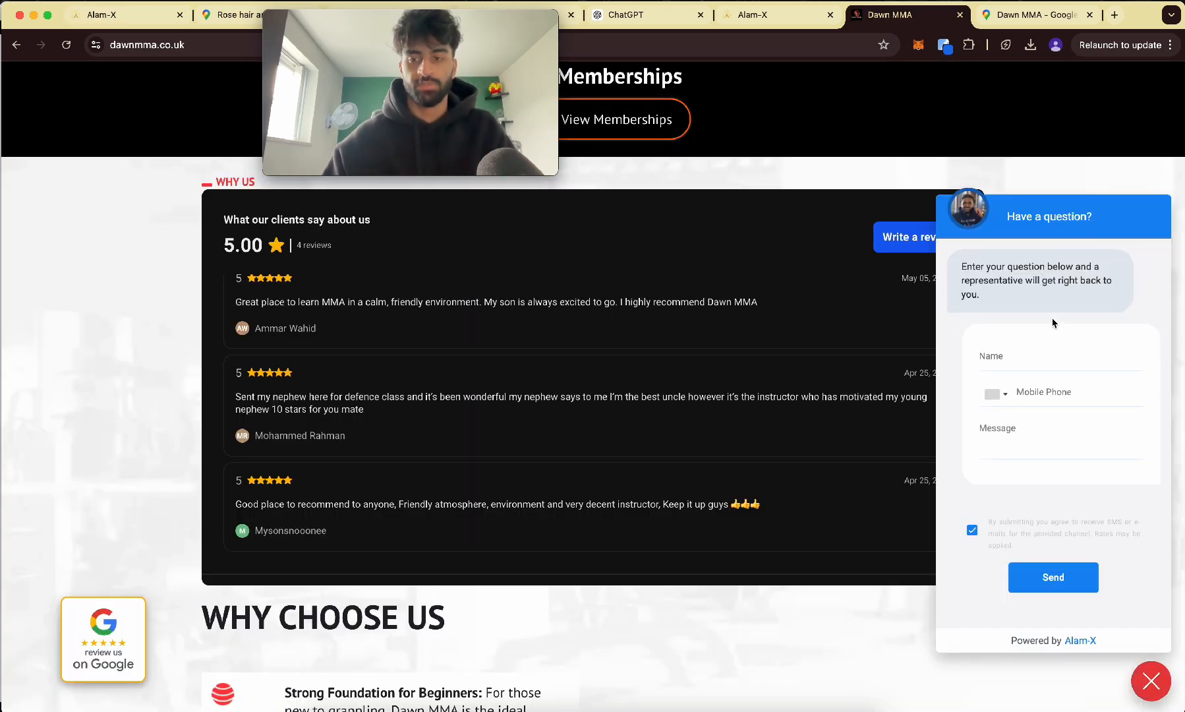
pyautogui.click(1045, 351)
pyautogui.click(1019, 402)
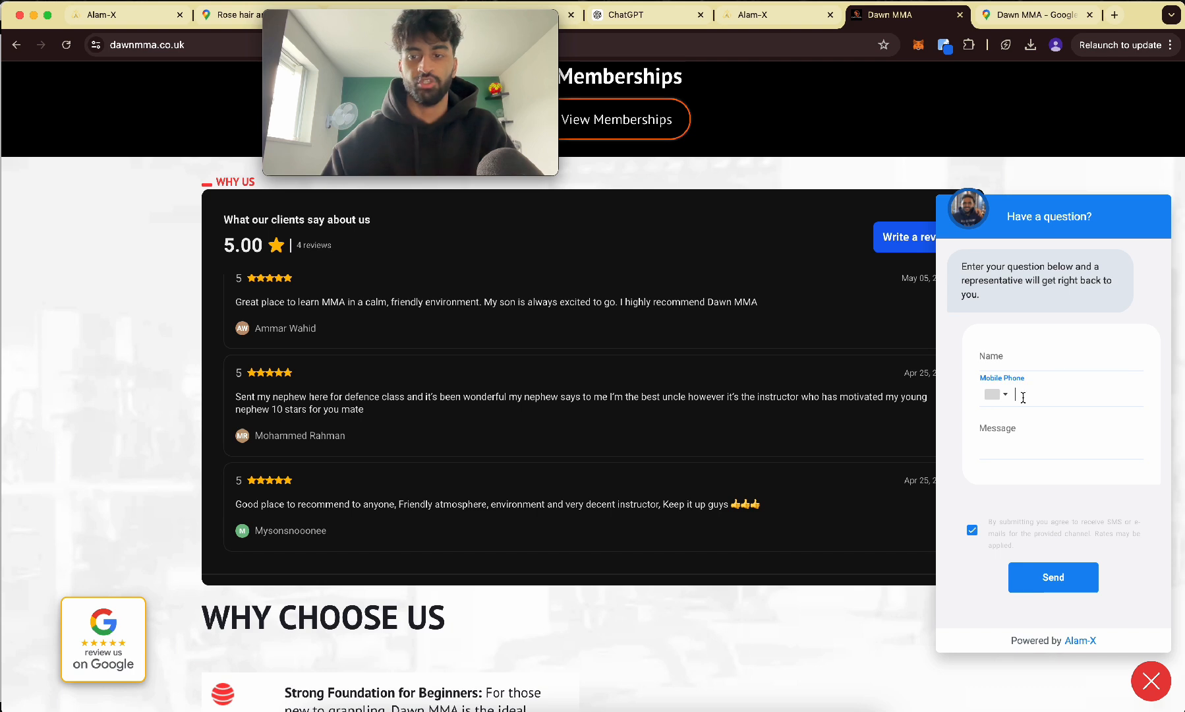
pyautogui.click(1006, 436)
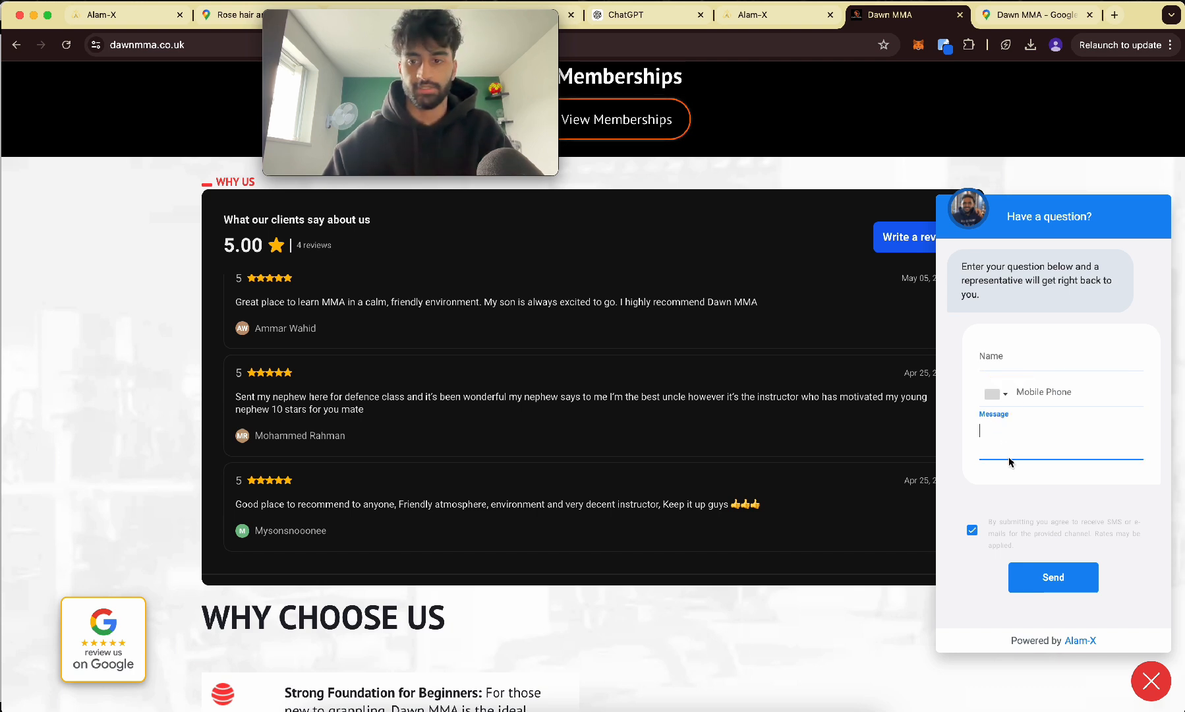
pyautogui.click(1026, 376)
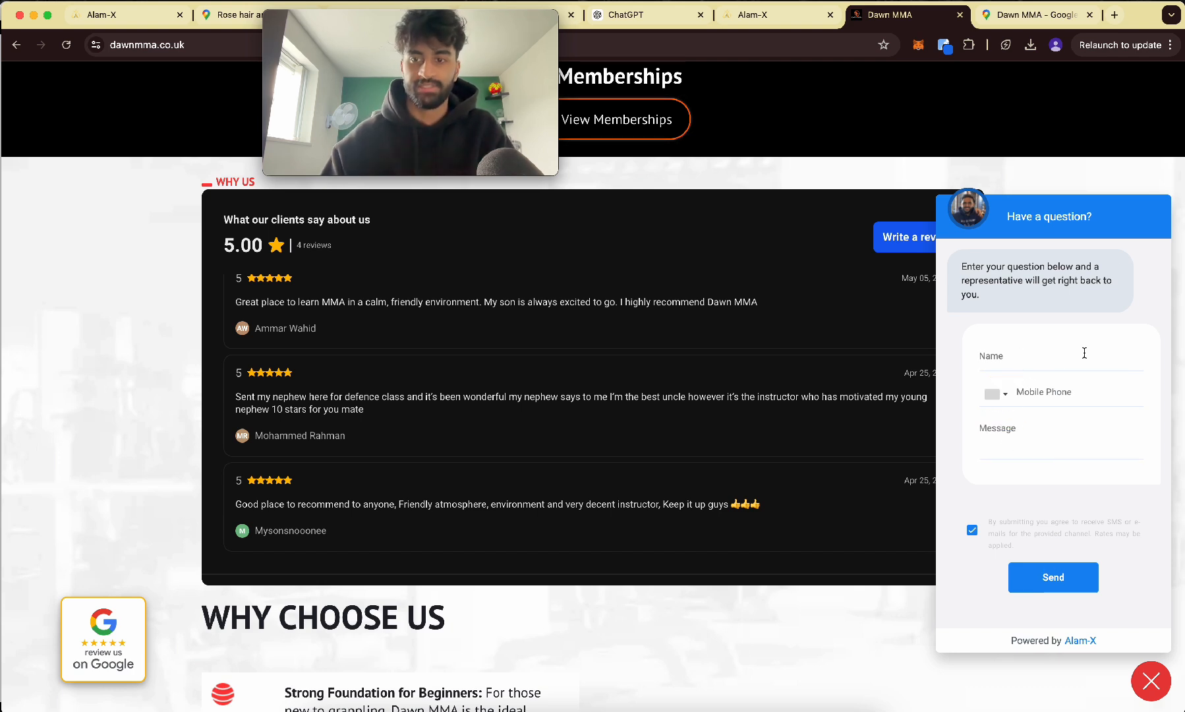
pyautogui.click(1151, 680)
pyautogui.scroll(15, 1048, 488)
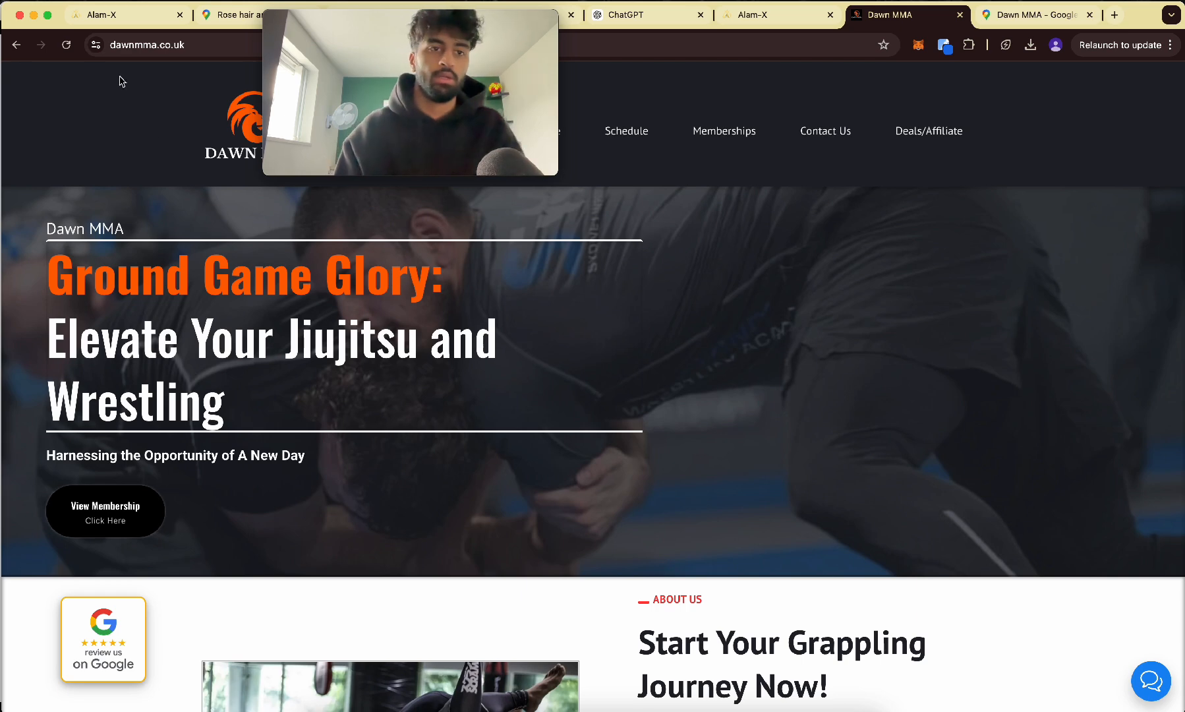
# - Return to Alam-X and review the chat bubble settings of the website's chat widget
pyautogui.press('super+1')
pyautogui.scroll(-5, 320, 473)
pyautogui.scroll(5, 485, 458)
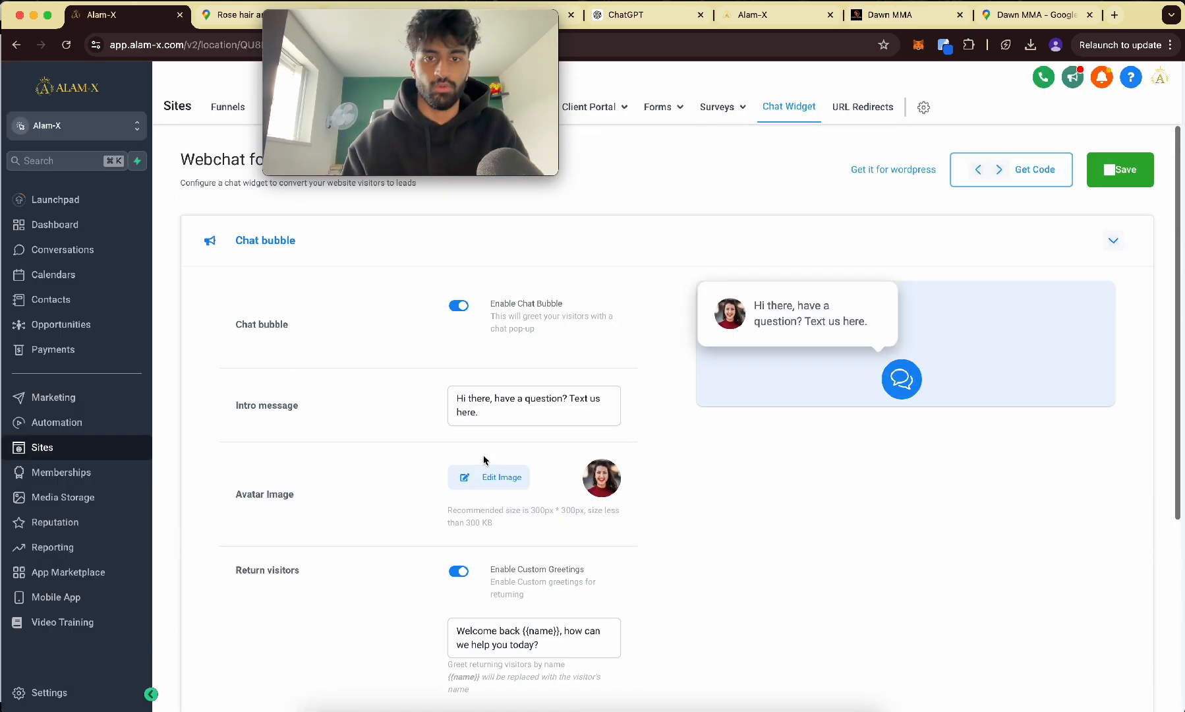
pyautogui.moveTo(410, 15); pyautogui.dragTo(659, 15)
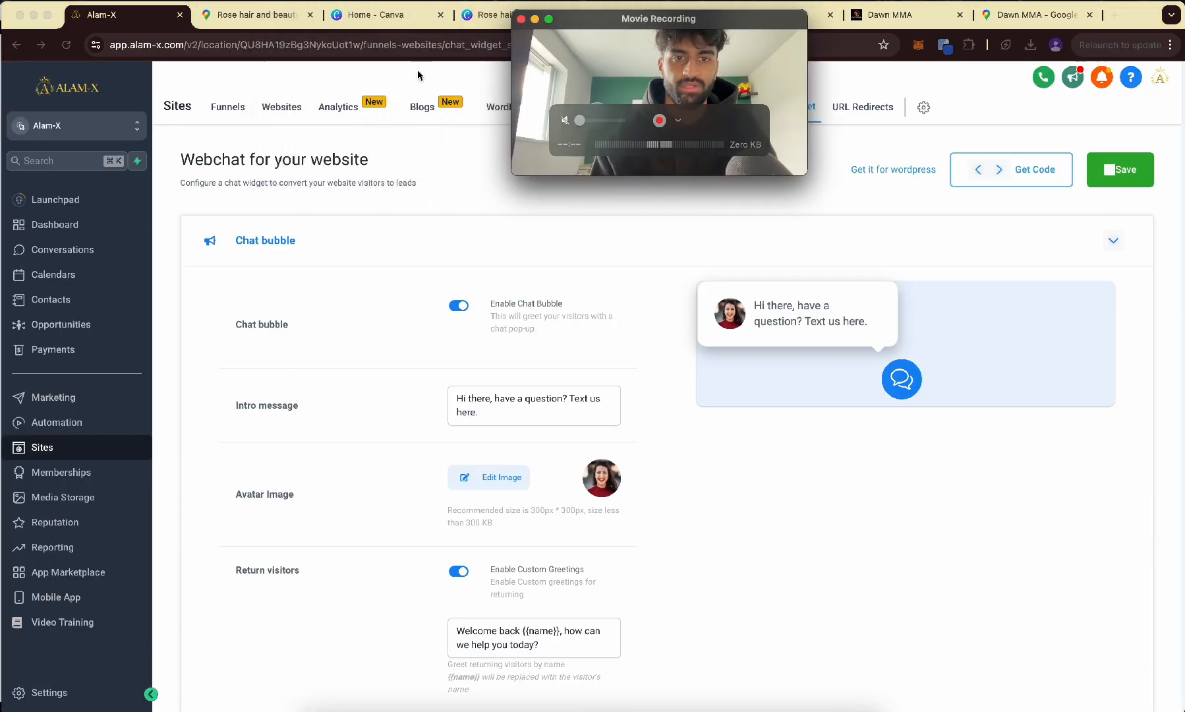
# - Enable the chat widget for all pages in the Hair Salon website's settings and save the settings
pyautogui.click(277, 116)
pyautogui.click(272, 436)
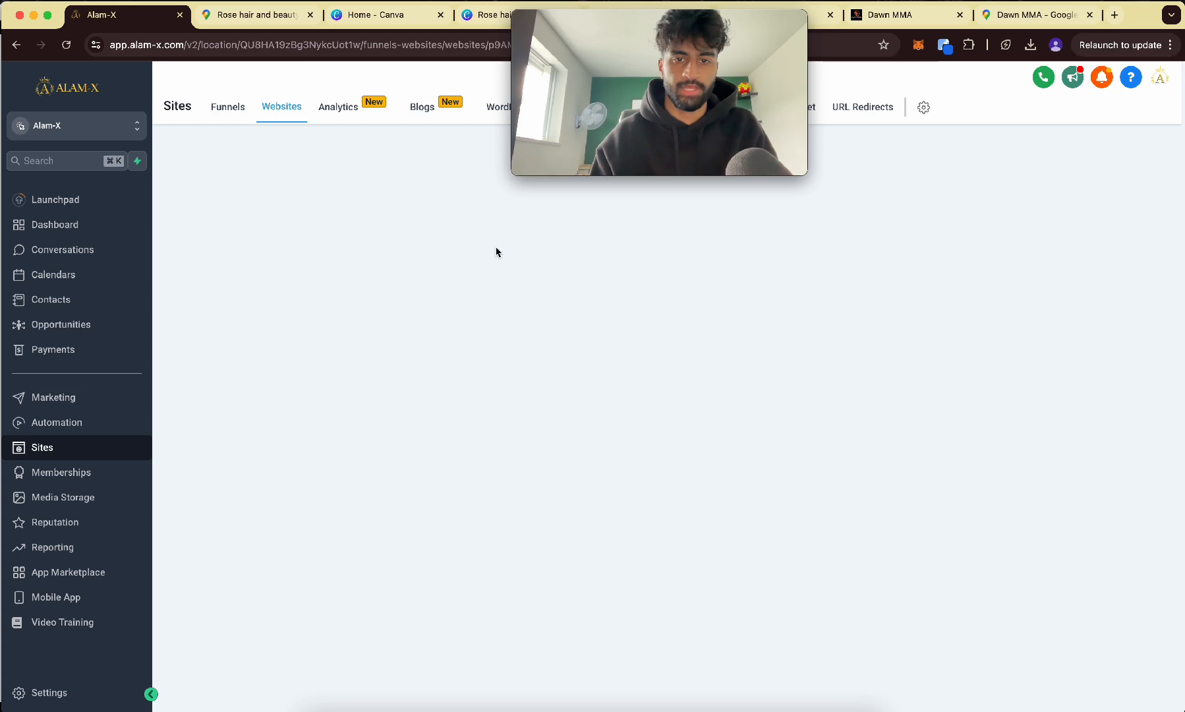
pyautogui.click(460, 191)
pyautogui.scroll(-2, 693, 502)
pyautogui.scroll(-2, 330, 603)
pyautogui.click(266, 570)
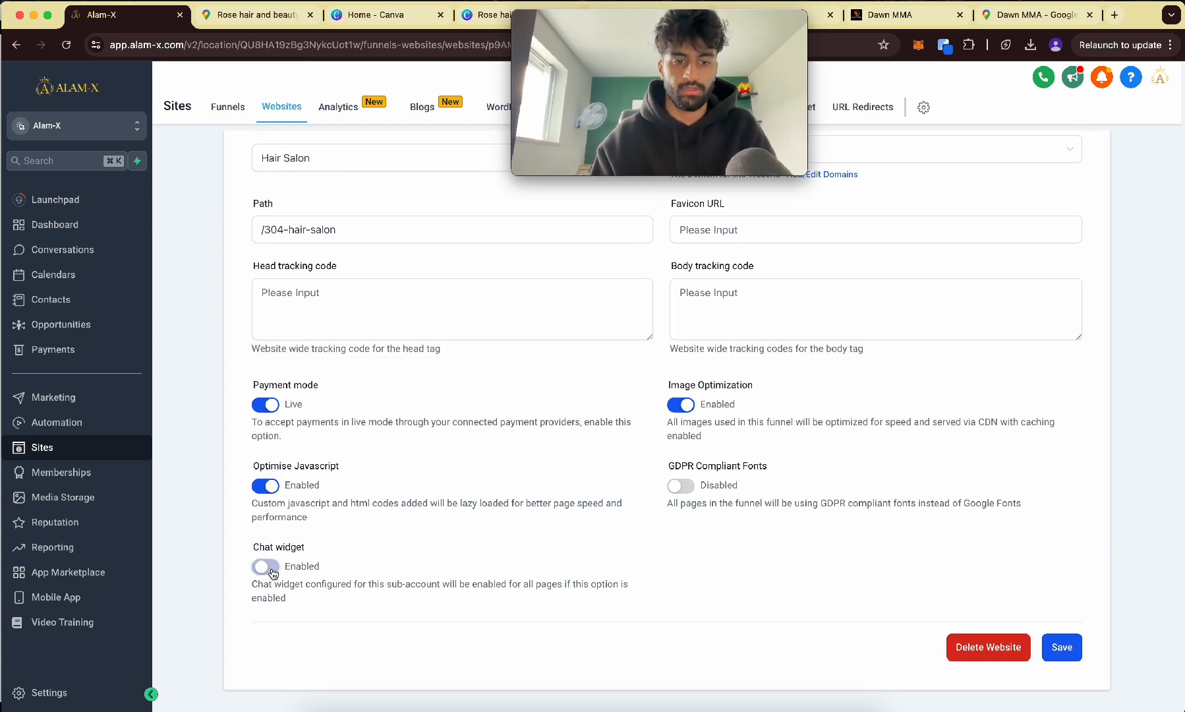
pyautogui.click(1073, 655)
# - Preview the Hair Salon Home page and check its chat widget form
pyautogui.click(411, 422)
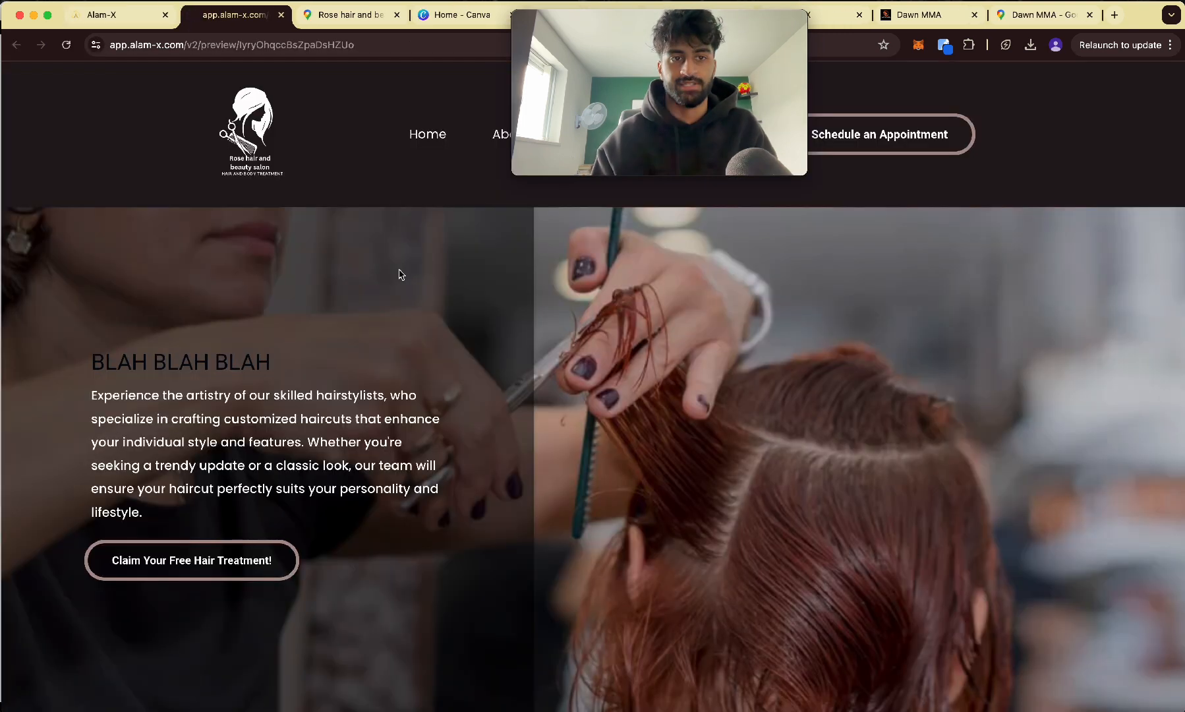
pyautogui.click(1100, 627)
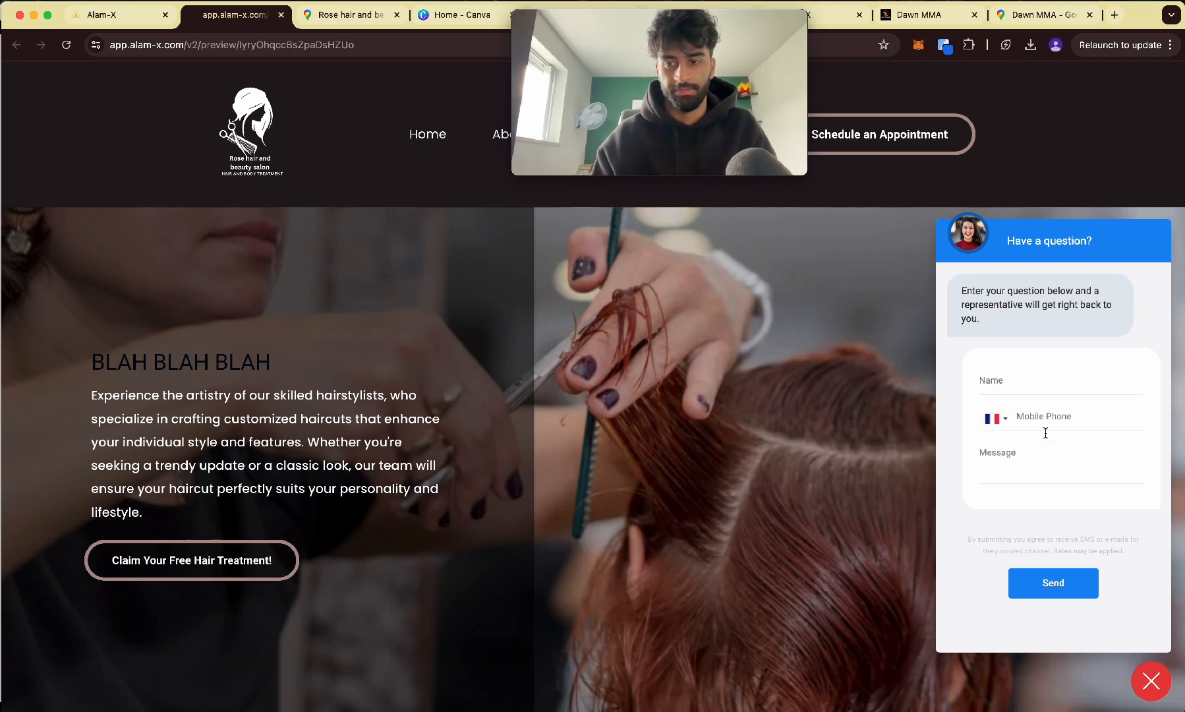
# - Open the Home page for editing in mobile view and examine its layout from the header to the About Us section
pyautogui.click(252, 418)
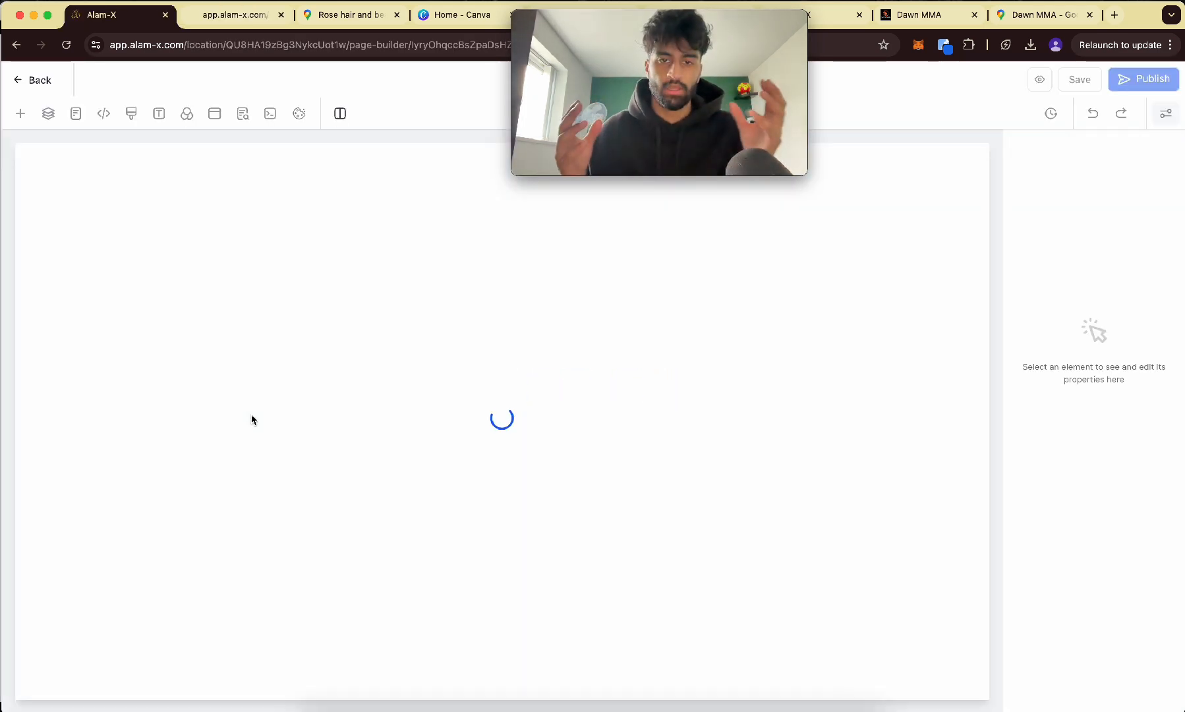
pyautogui.moveTo(571, 11); pyautogui.dragTo(928, 5)
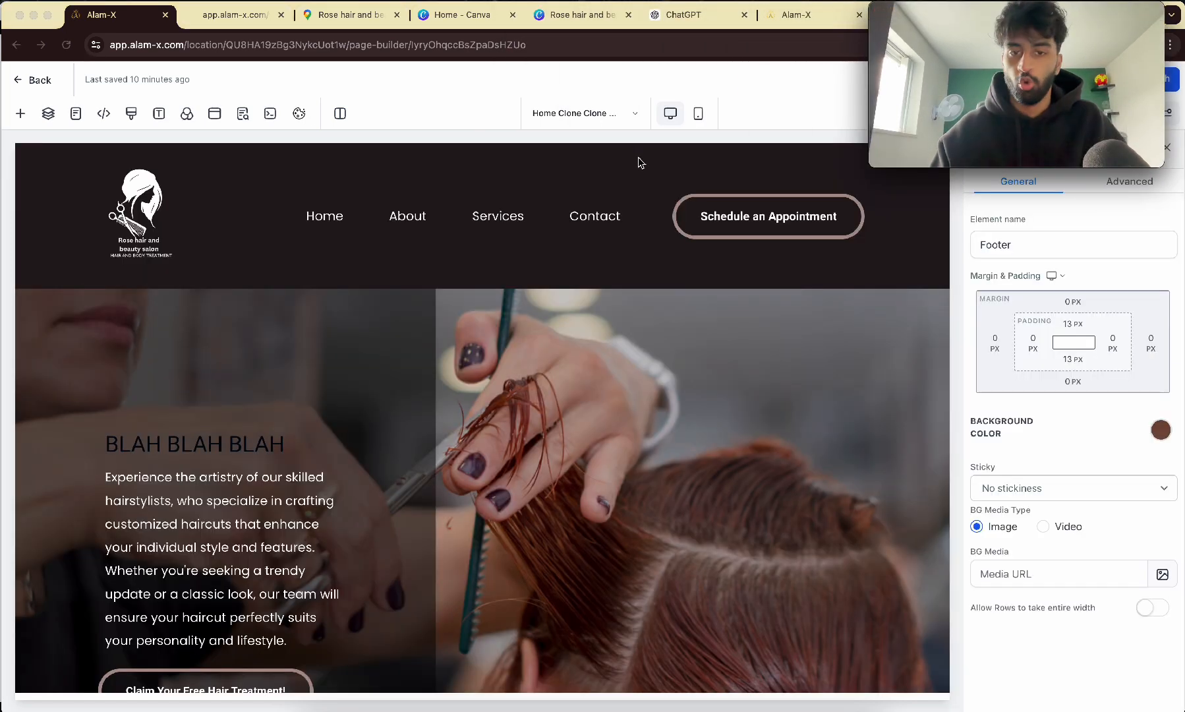
pyautogui.click(699, 118)
pyautogui.click(699, 117)
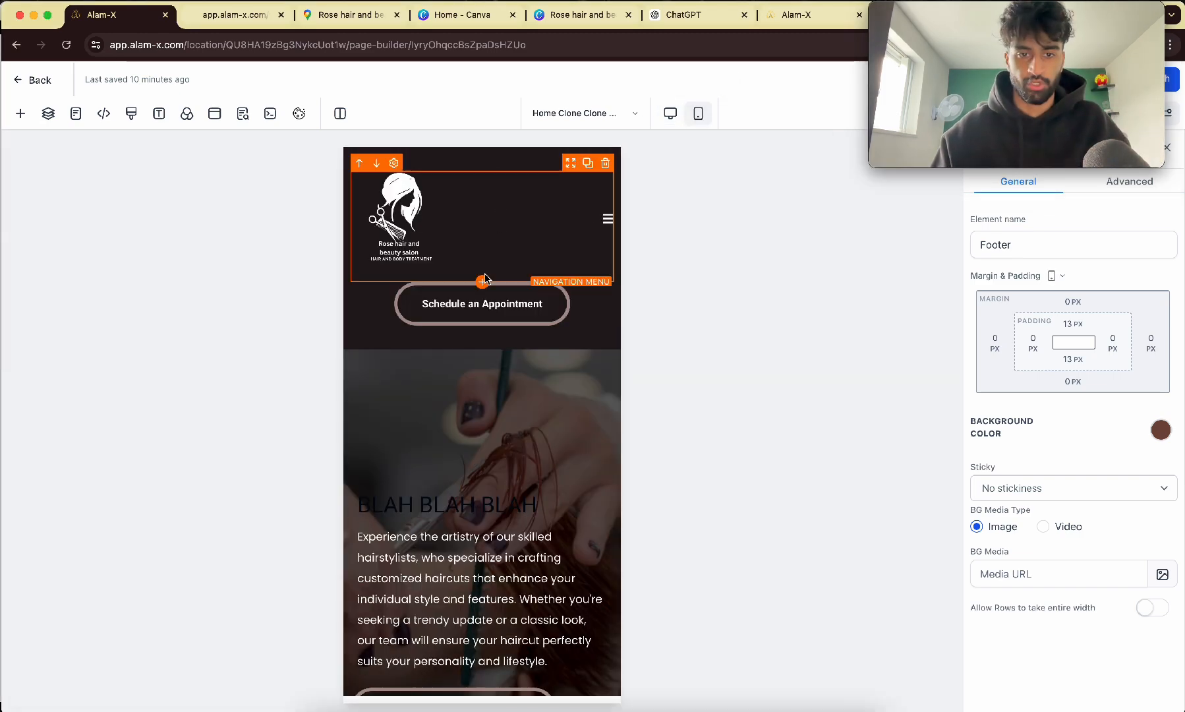
pyautogui.scroll(-6, 539, 326)
pyautogui.scroll(3, 539, 327)
pyautogui.scroll(-6, 540, 328)
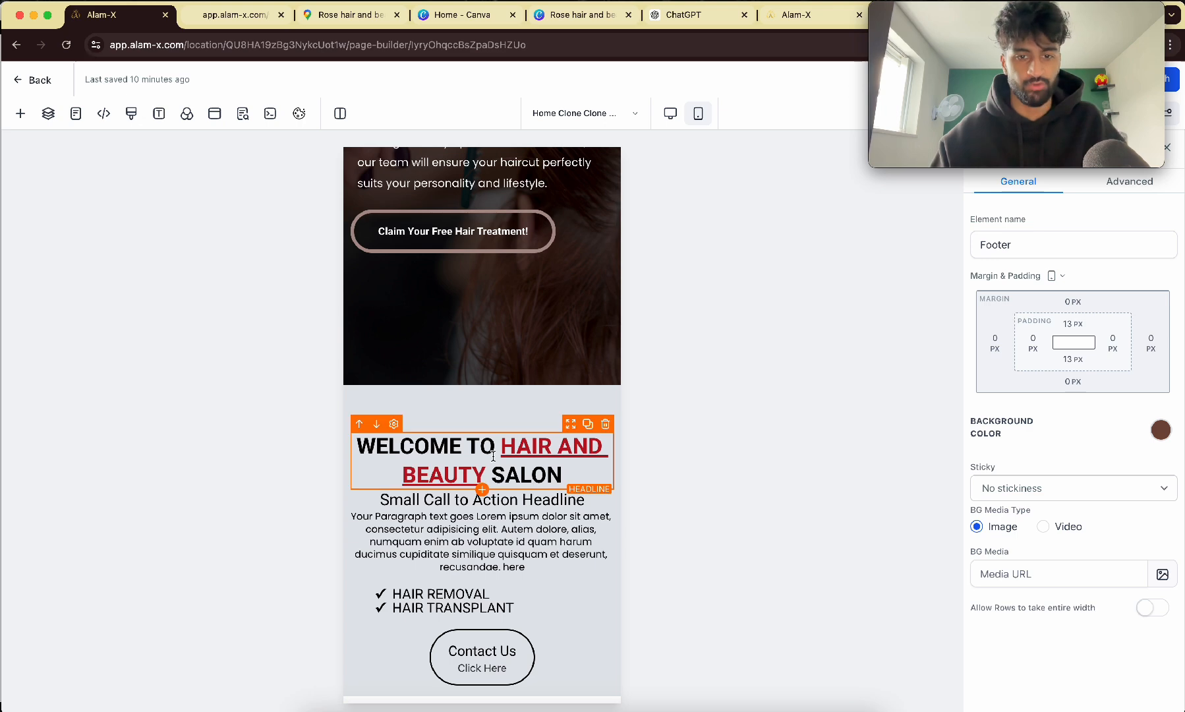
pyautogui.scroll(-2, 492, 447)
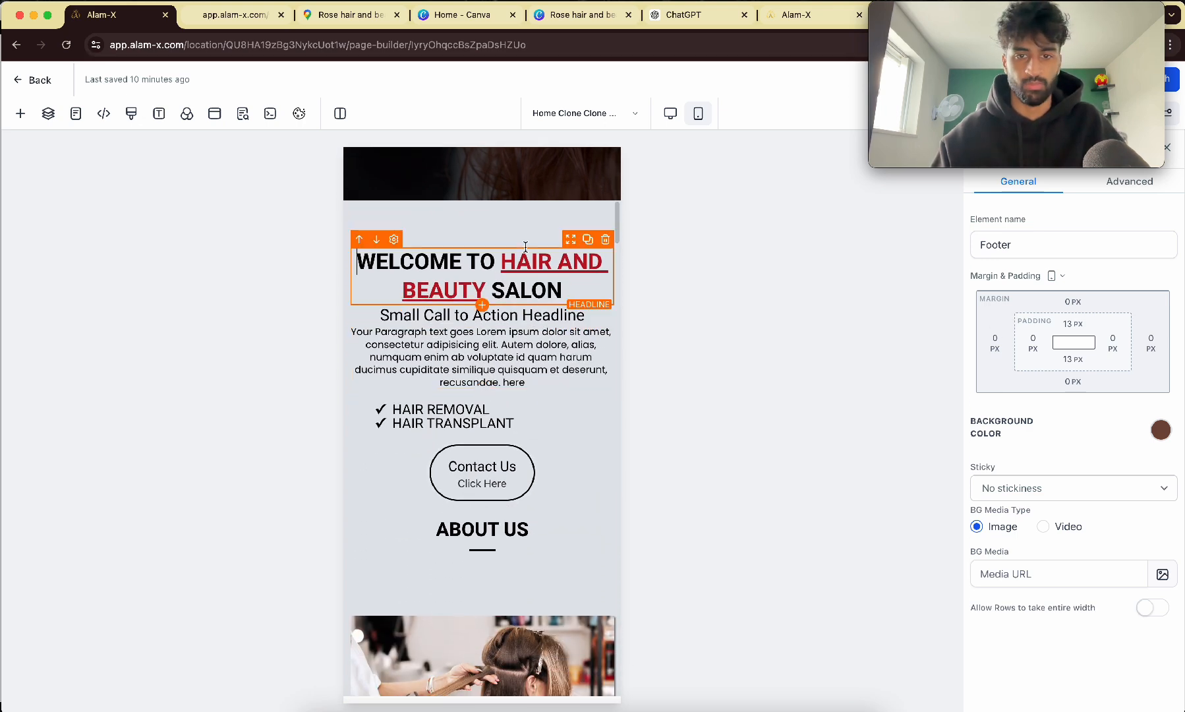
# - Set the mobile font size of the Welcome to Hair and Beauty Salon headline to 23 px
pyautogui.click(369, 264)
pyautogui.scroll(-2, 1132, 412)
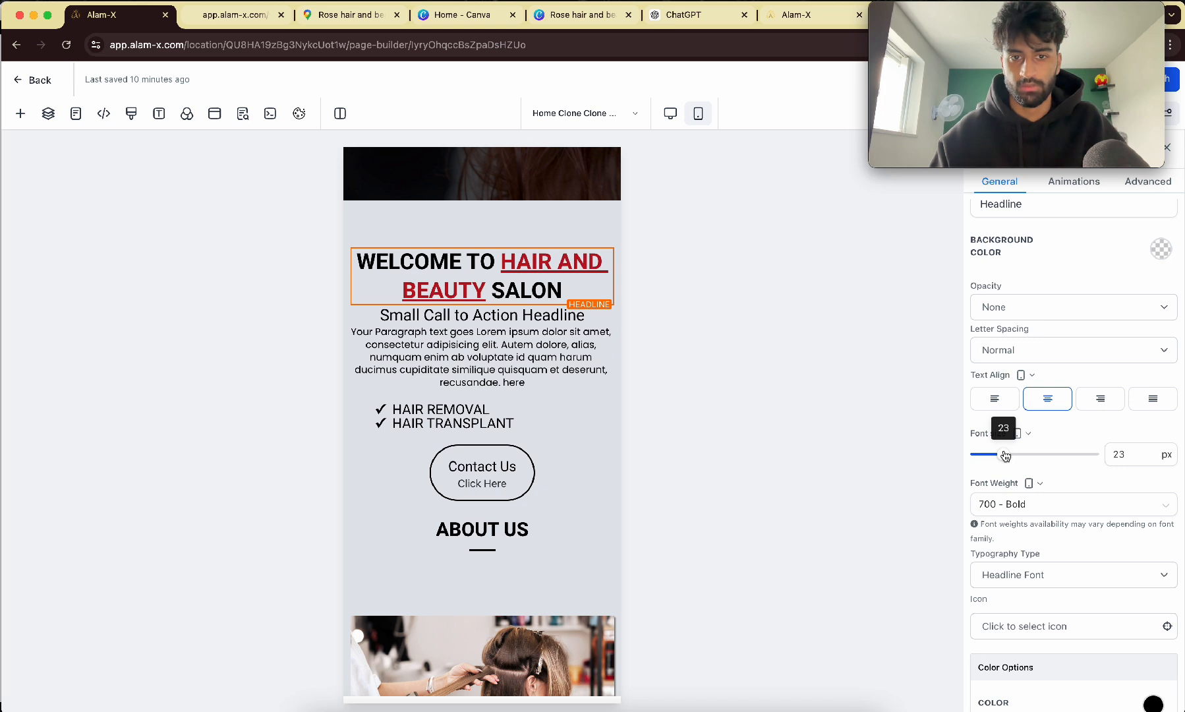
pyautogui.click(1112, 456)
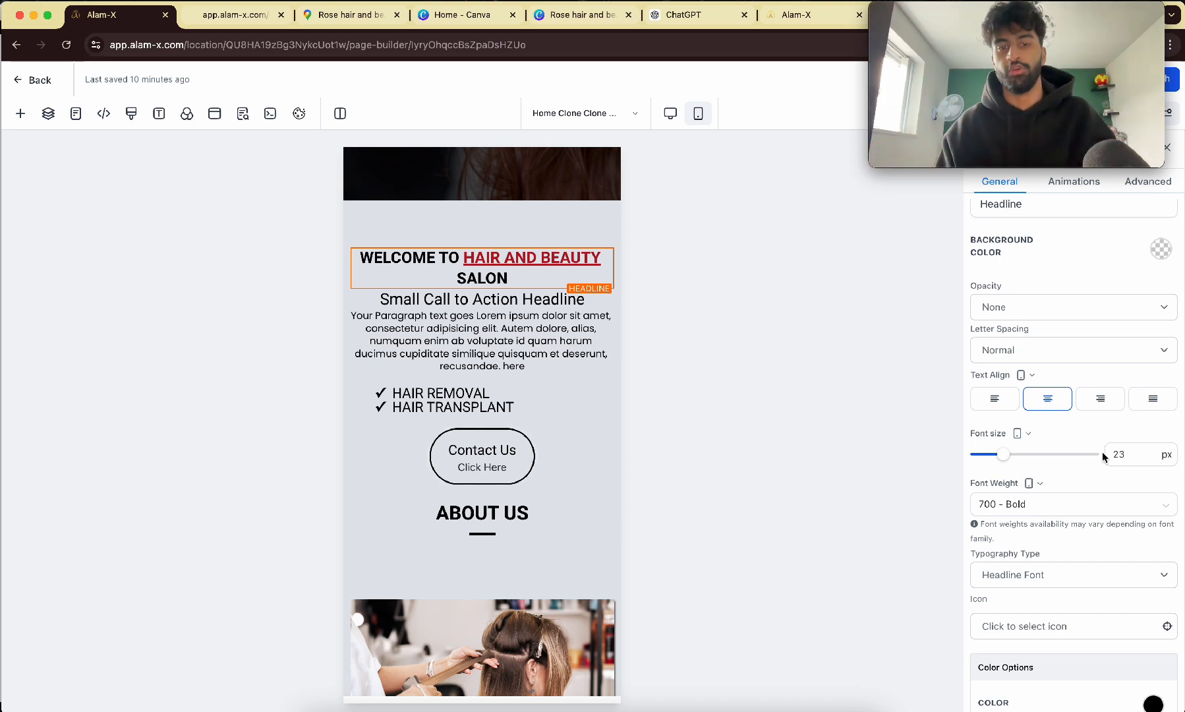
# - Hide the header's Schedule an Appointment button on mobile only and check the header in desktop view
pyautogui.scroll(10, 521, 409)
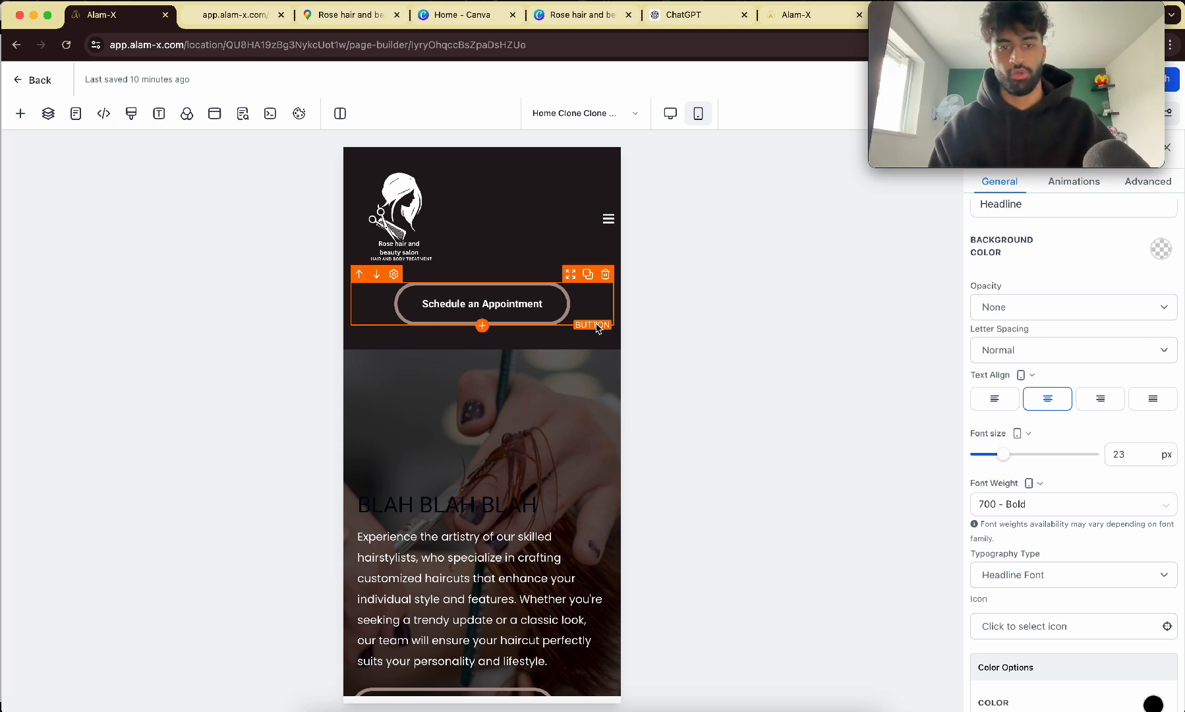
pyautogui.click(516, 312)
pyautogui.moveTo(998, 18)
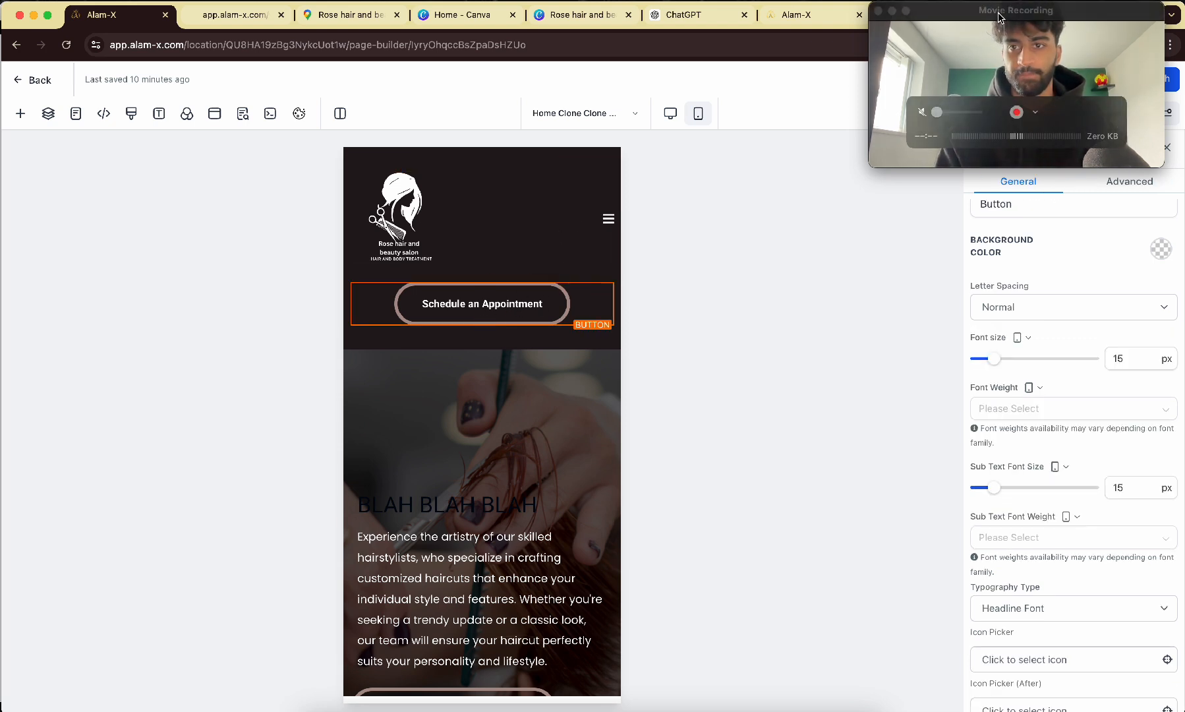
pyautogui.moveTo(998, 18); pyautogui.dragTo(512, 18)
pyautogui.click(1130, 180)
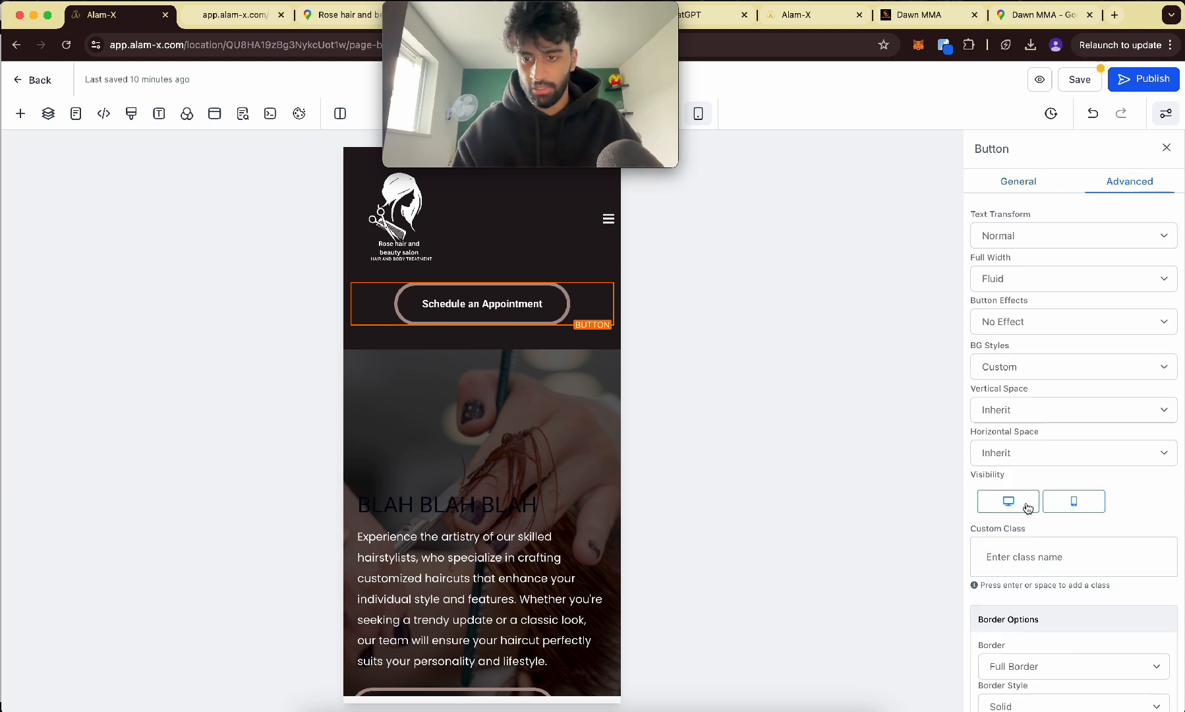
pyautogui.click(1081, 505)
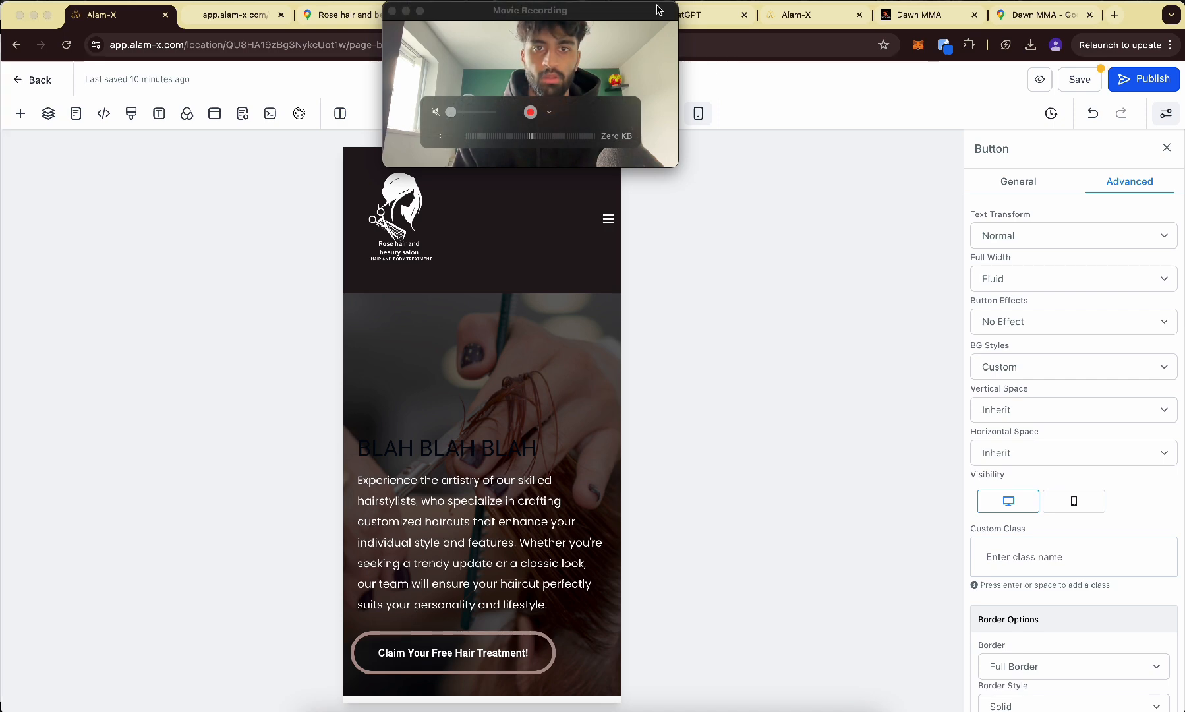
pyautogui.moveTo(527, 86); pyautogui.dragTo(199, 86)
pyautogui.click(670, 113)
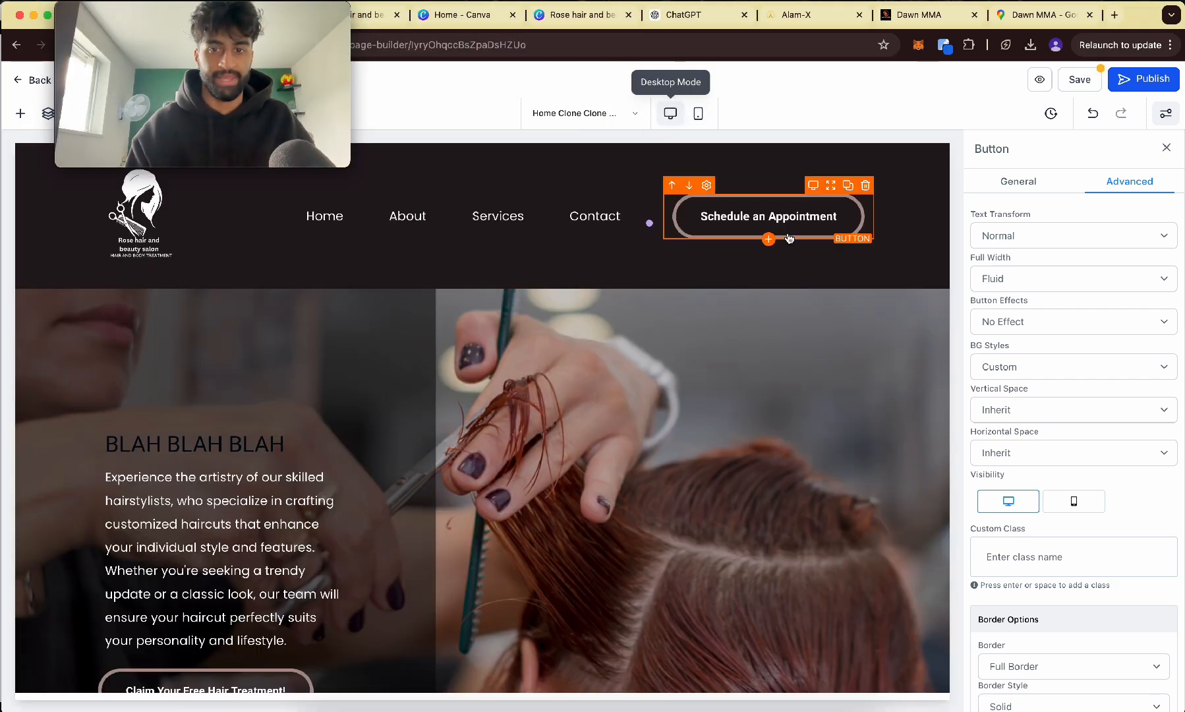